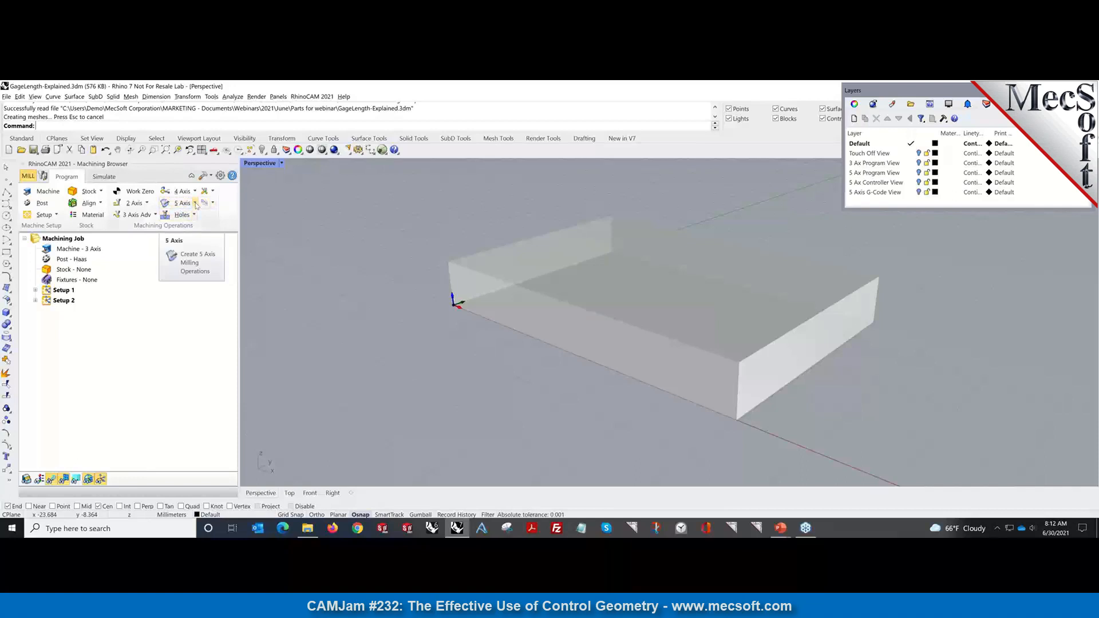
# Display the 5 Axis operation gallery: Curve Projection, Flow Curve, Between 2 Curves, Drive Curve, Surface Normal, Swarf.
pyautogui.click(196, 204)
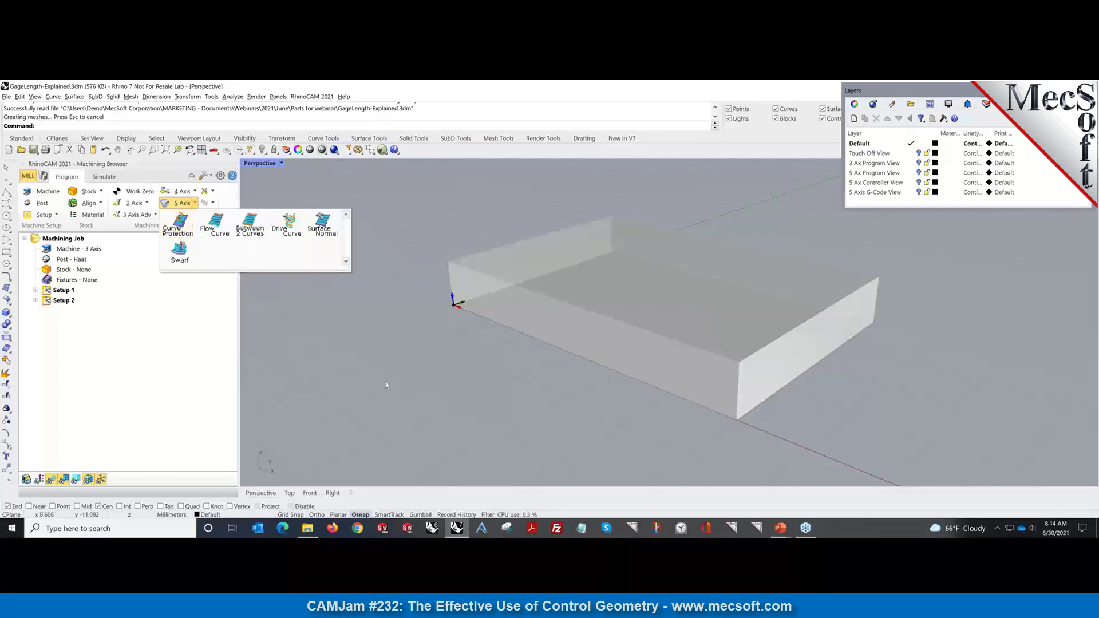
# Dismiss the 5 Axis operation gallery to return to the Setup 1 and Setup 2 job tree.
pyautogui.click(354, 389)
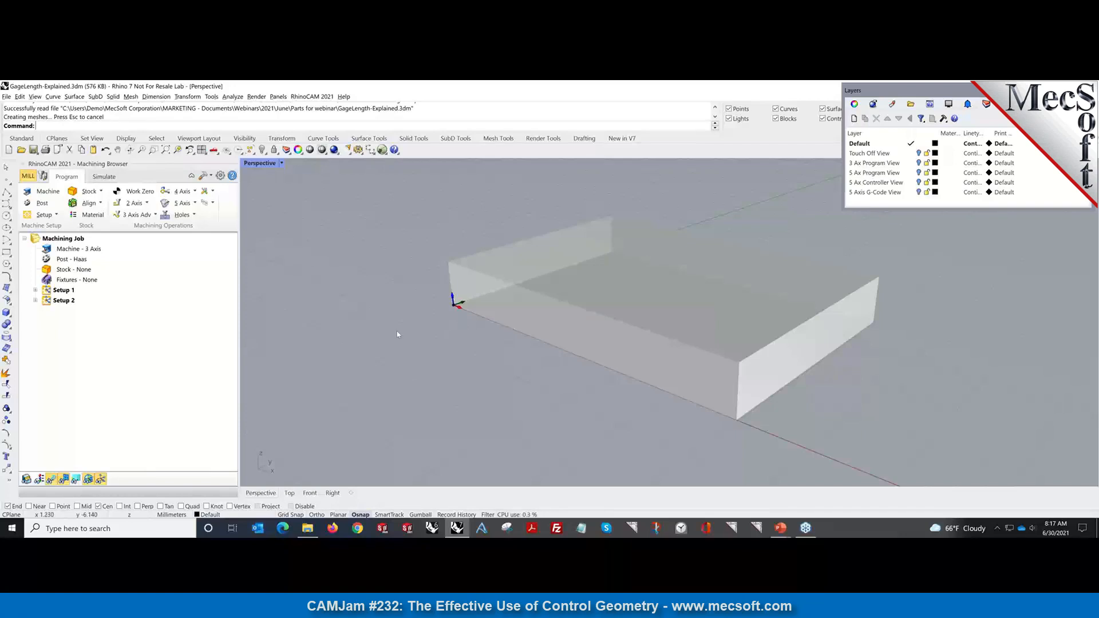
# Expand Setup 1 to locate its Work Zero, then select Setup 2 below it.
pyautogui.click(63, 290)
pyautogui.click(35, 290)
pyautogui.click(55, 293)
pyautogui.click(47, 291)
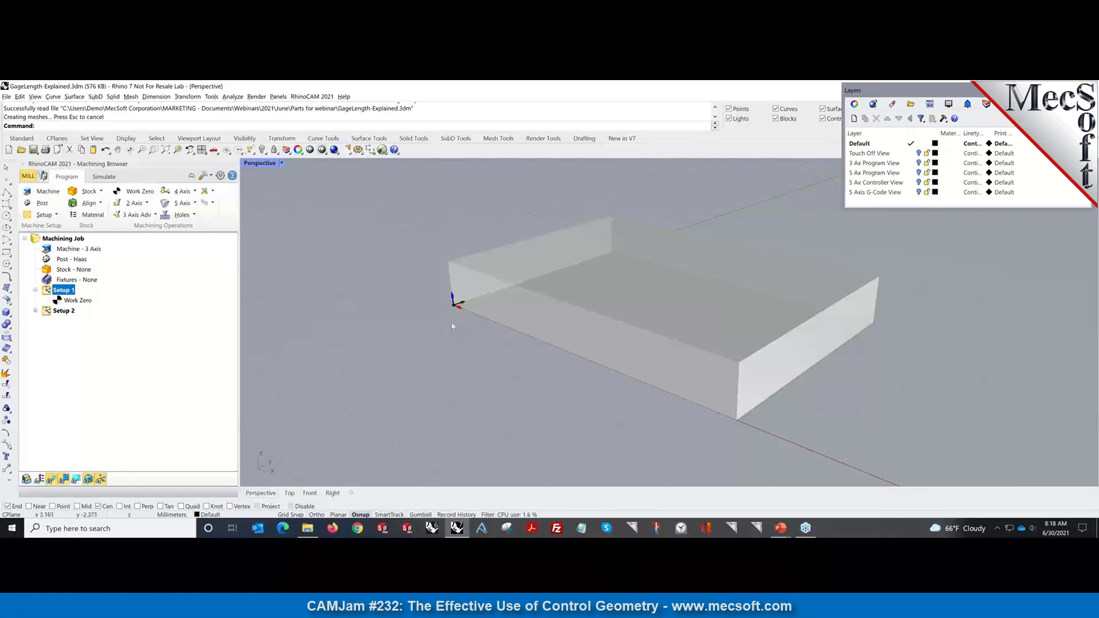
pyautogui.click(59, 302)
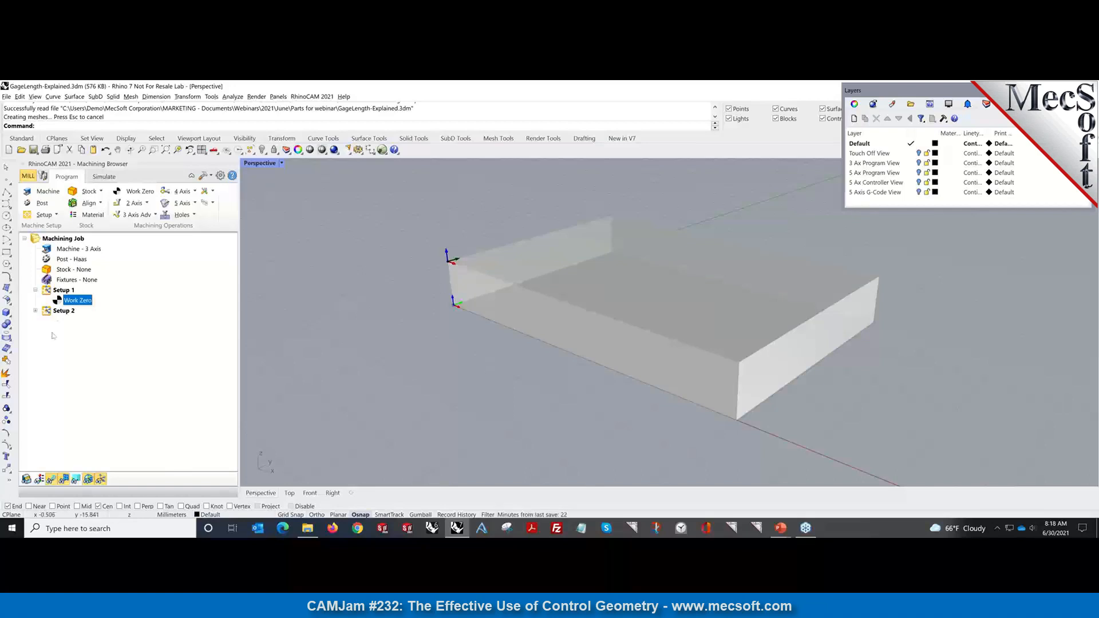
pyautogui.click(56, 315)
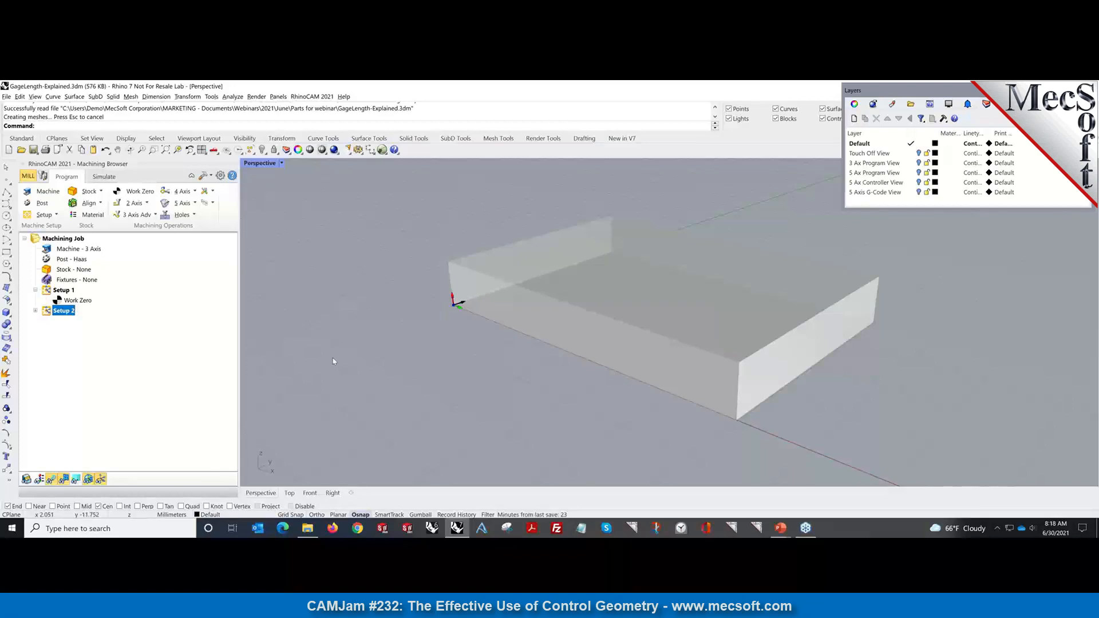
# Select Setup 2's Work Zero and orbit to see it at the box's far right corner.
pyautogui.click(35, 311)
pyautogui.click(63, 325)
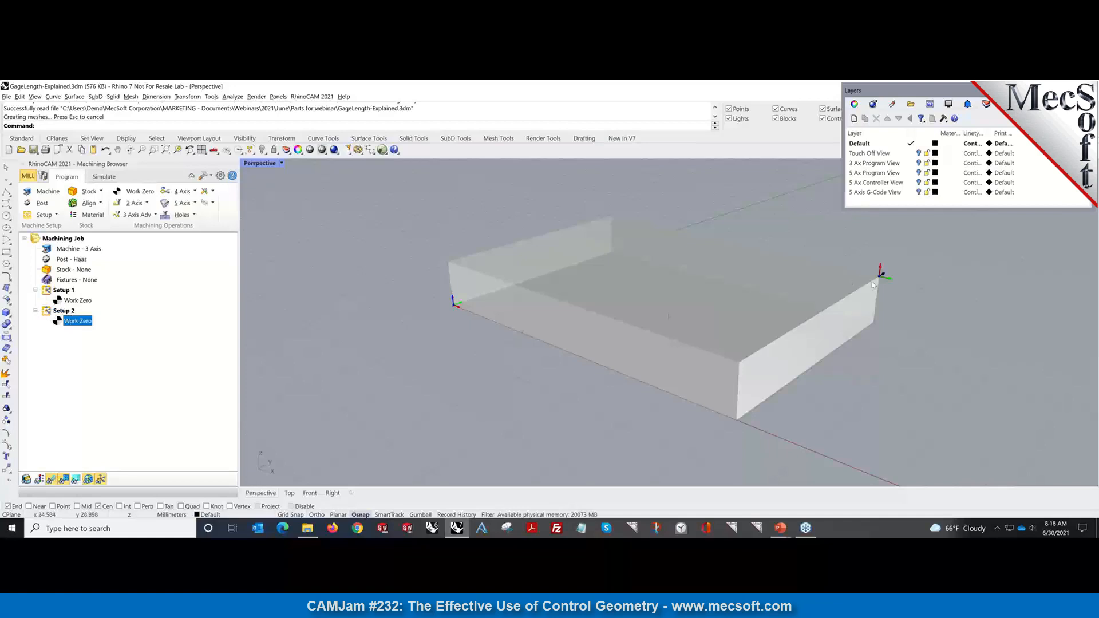
pyautogui.moveTo(893, 313); pyautogui.dragTo(851, 391, button='right')
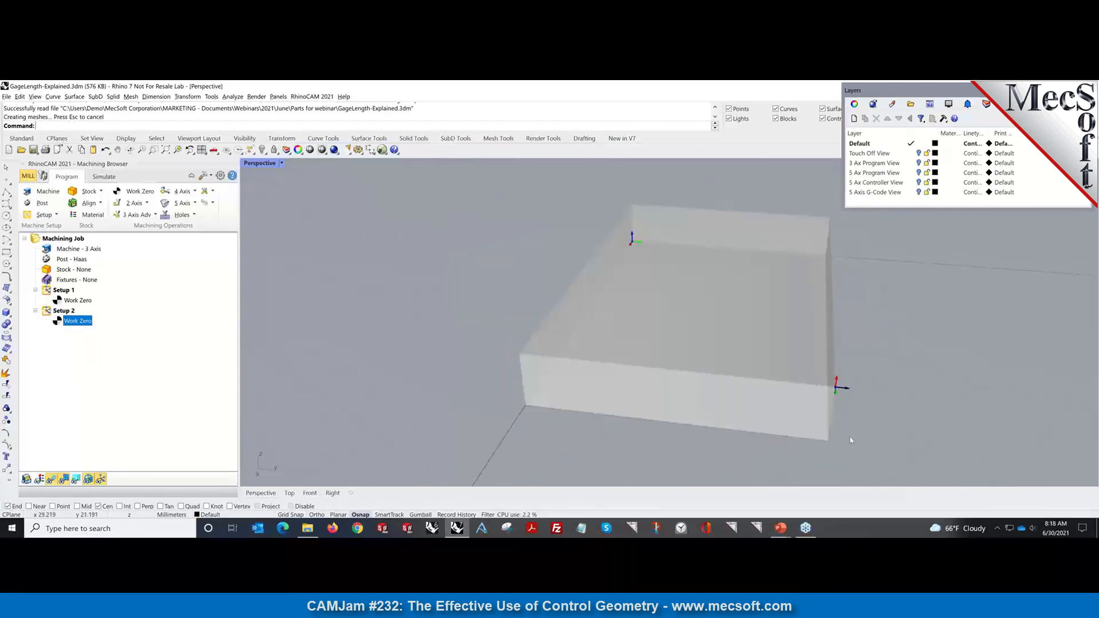
pyautogui.moveTo(854, 440); pyautogui.dragTo(907, 435, button='right')
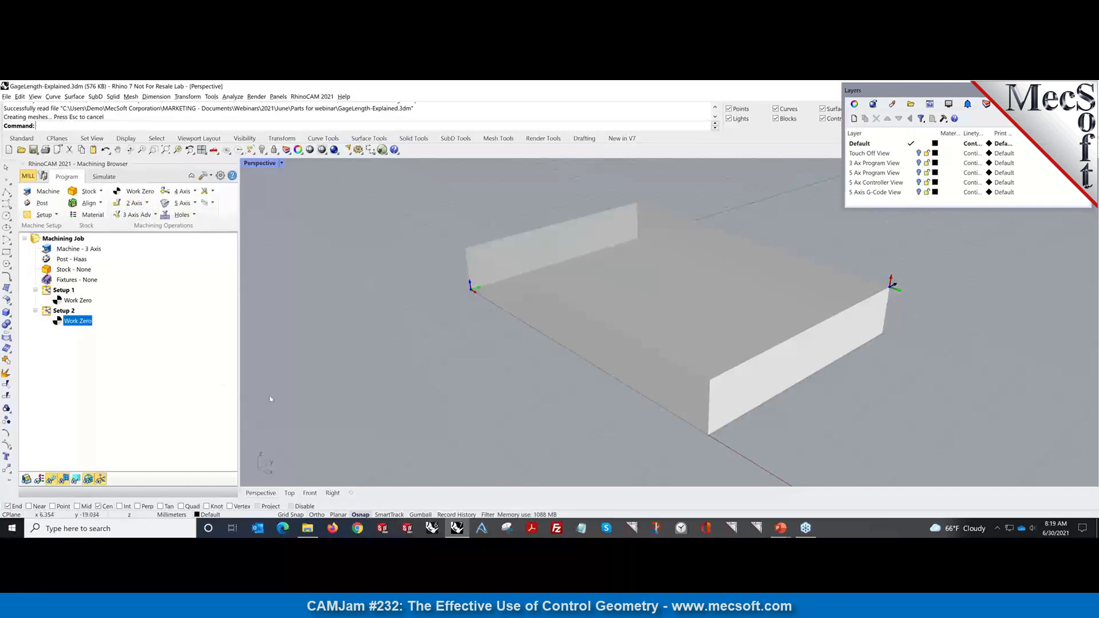
# Open Machine Tool Setup and set Number of Axes to 5 Axis (Head-Head).
pyautogui.click(39, 193)
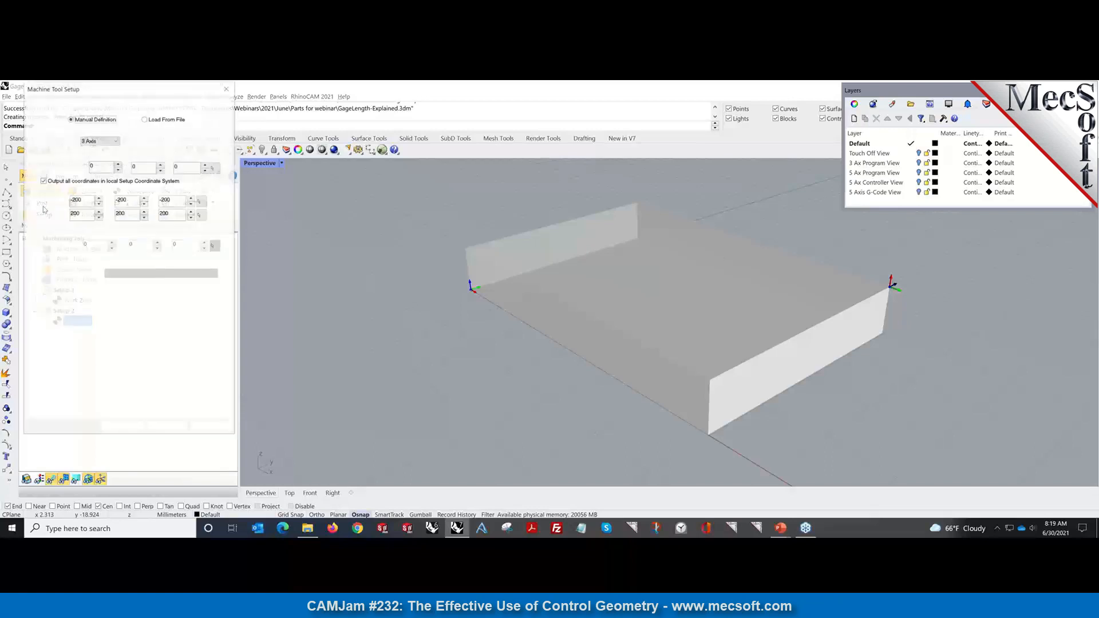
pyautogui.moveTo(117, 88); pyautogui.dragTo(400, 97)
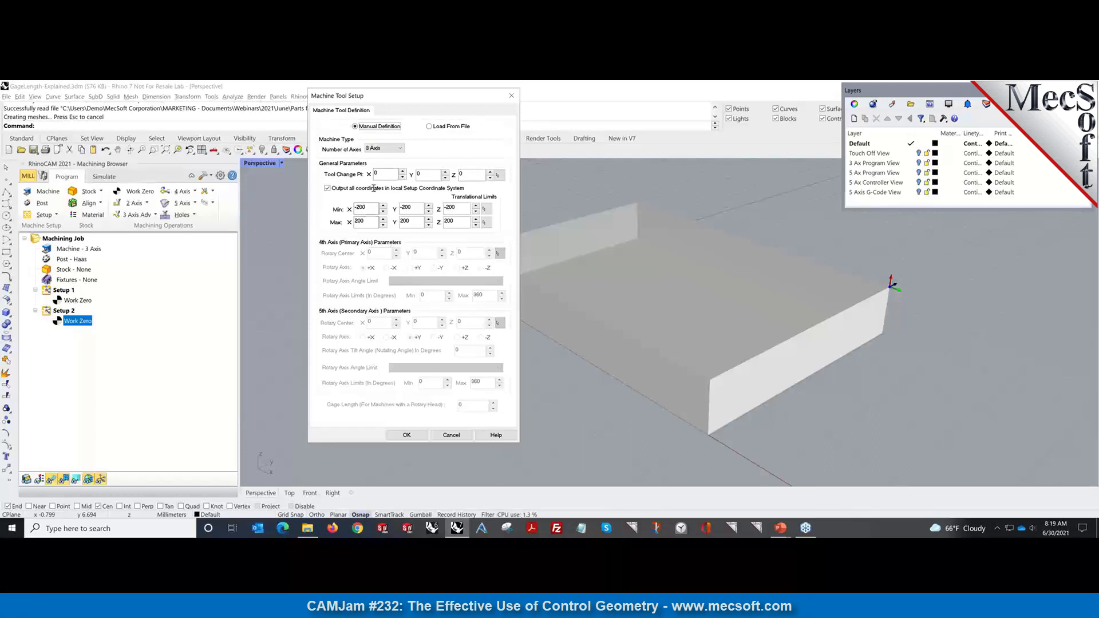
pyautogui.click(399, 149)
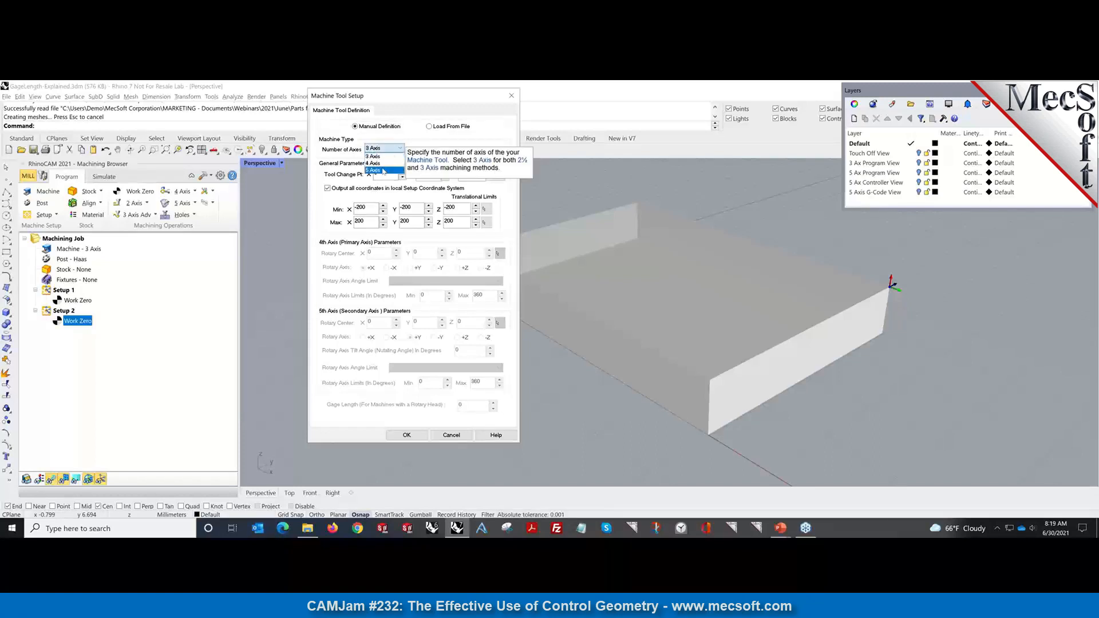
pyautogui.click(383, 170)
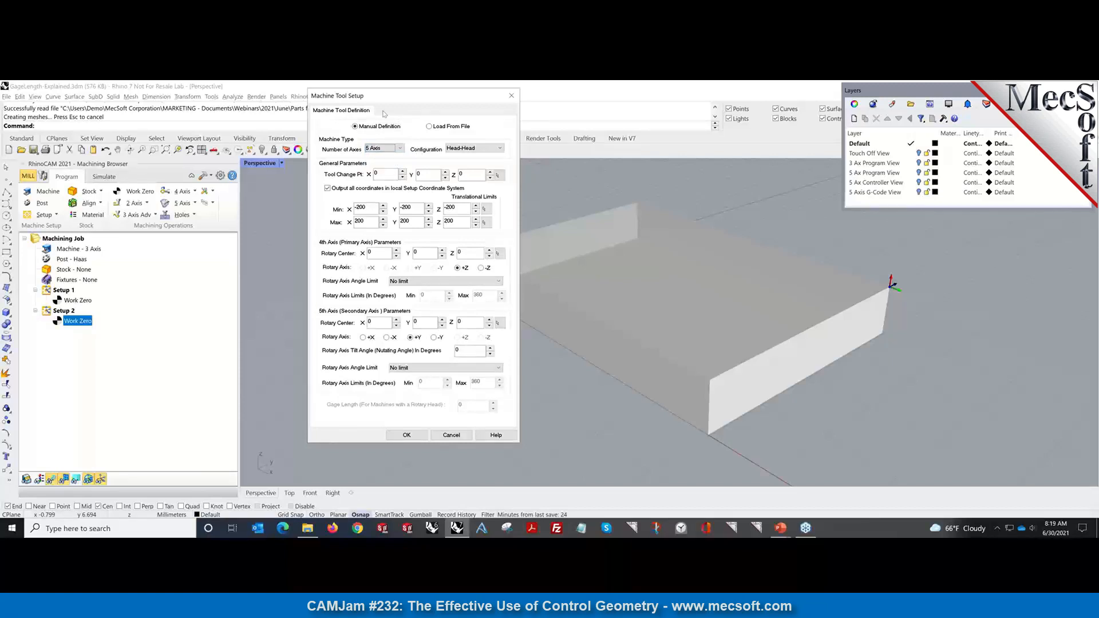
pyautogui.click(487, 149)
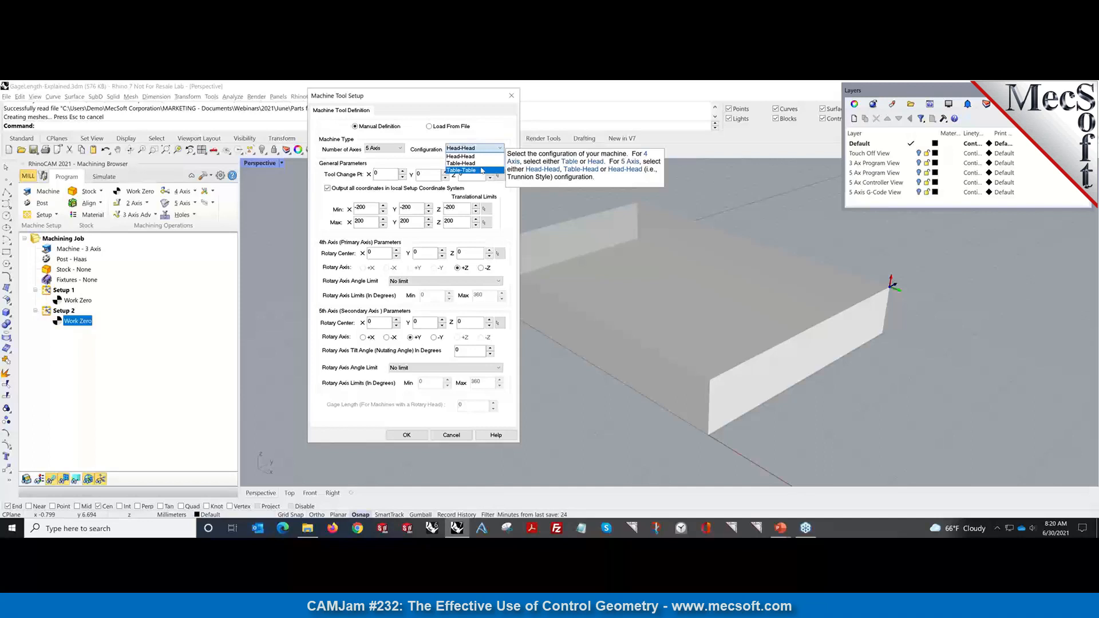
pyautogui.click(475, 107)
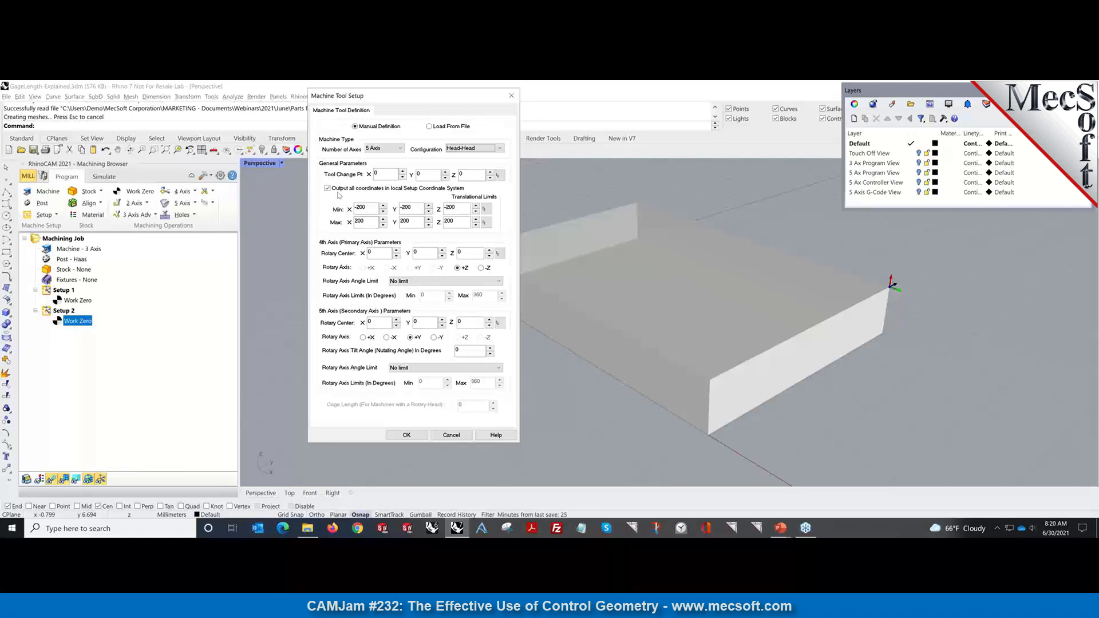
# Keep the 4th rotary axis pointing along +Z after comparing it with -Z.
pyautogui.moveTo(339, 196)
pyautogui.moveTo(411, 98); pyautogui.dragTo(276, 91)
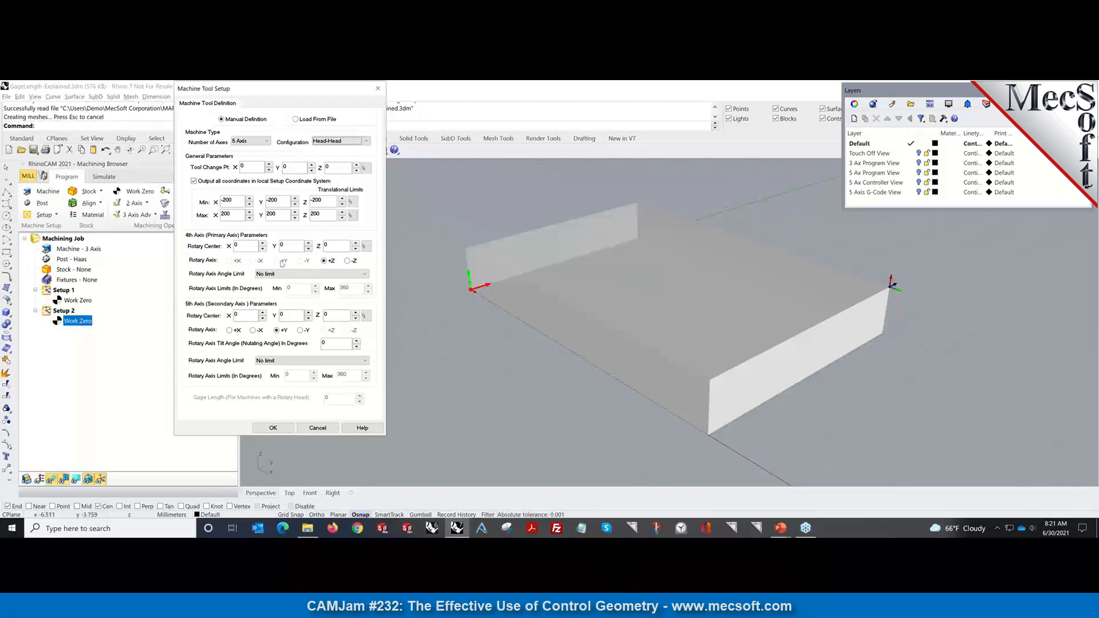
pyautogui.moveTo(330, 264)
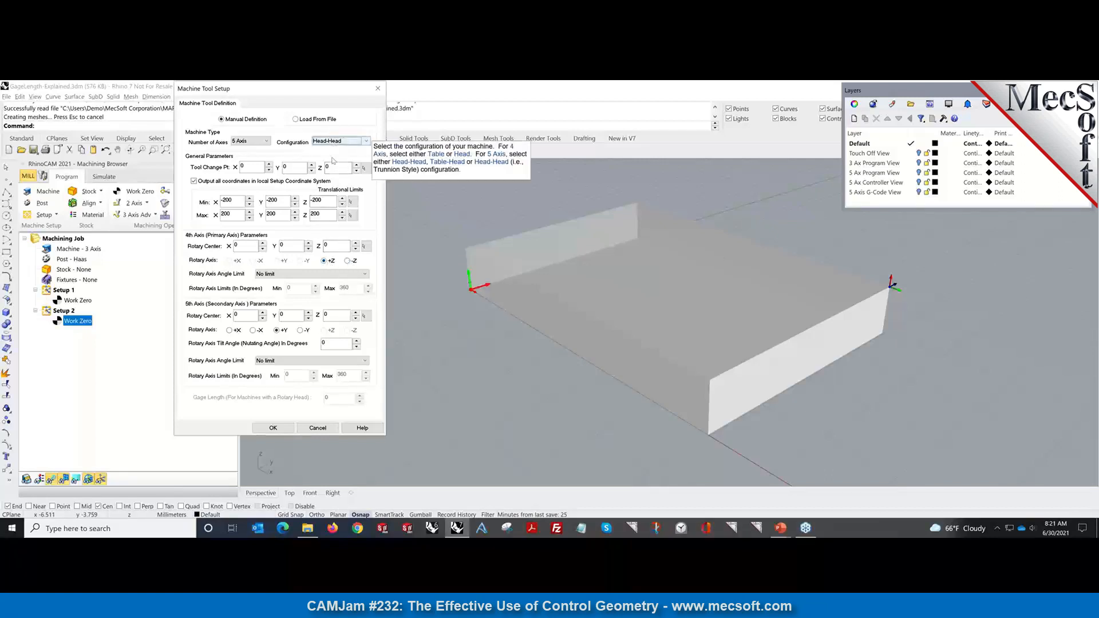
pyautogui.click(353, 262)
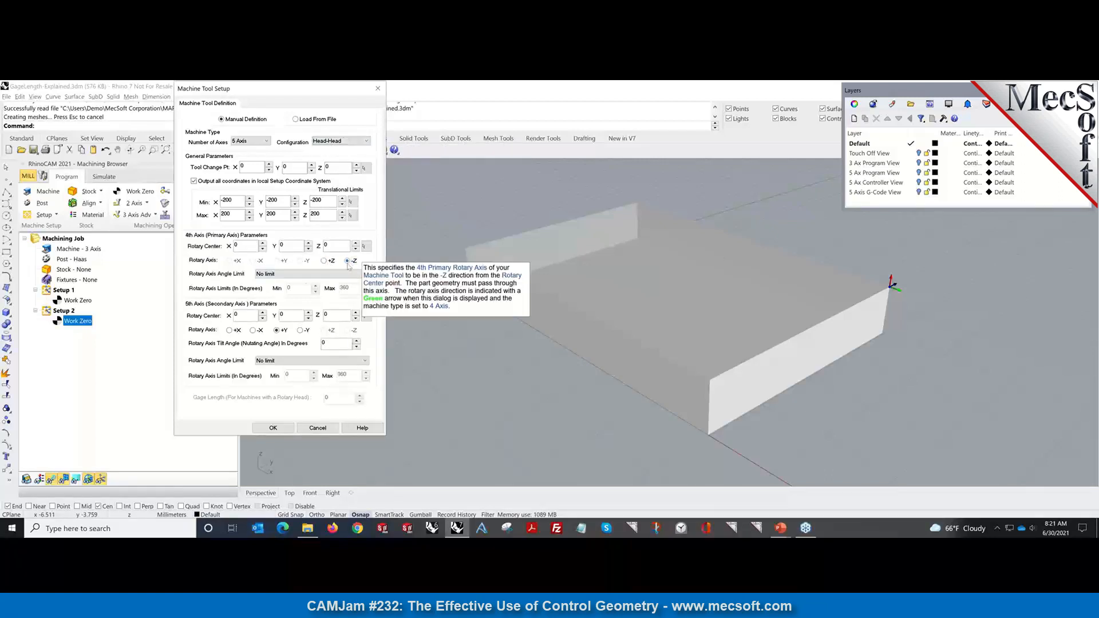
pyautogui.click(325, 262)
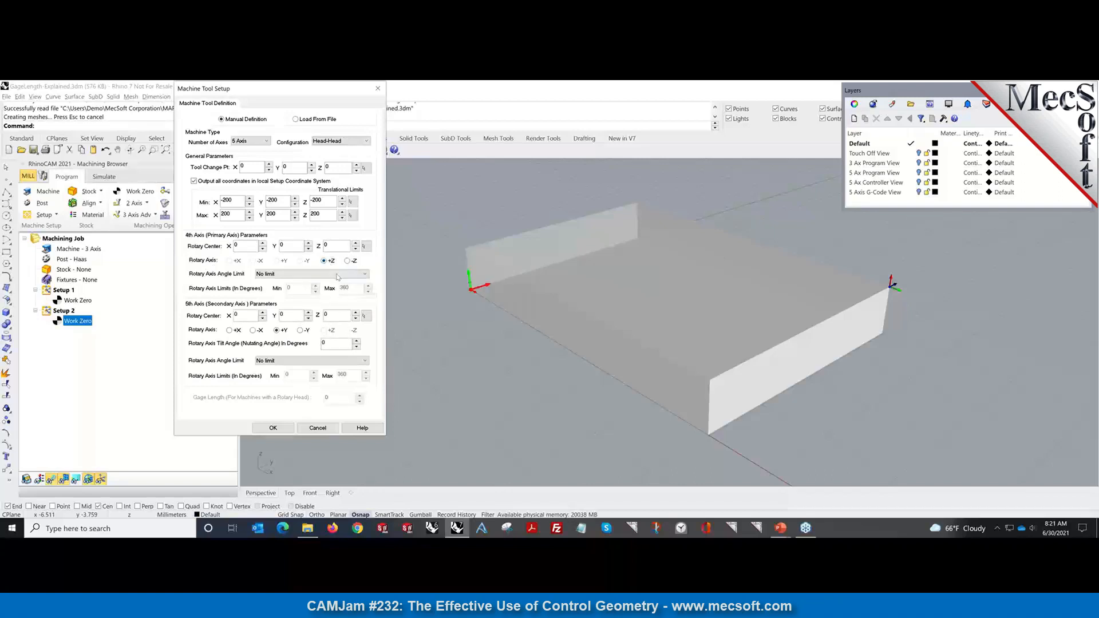
pyautogui.click(351, 262)
pyautogui.click(324, 261)
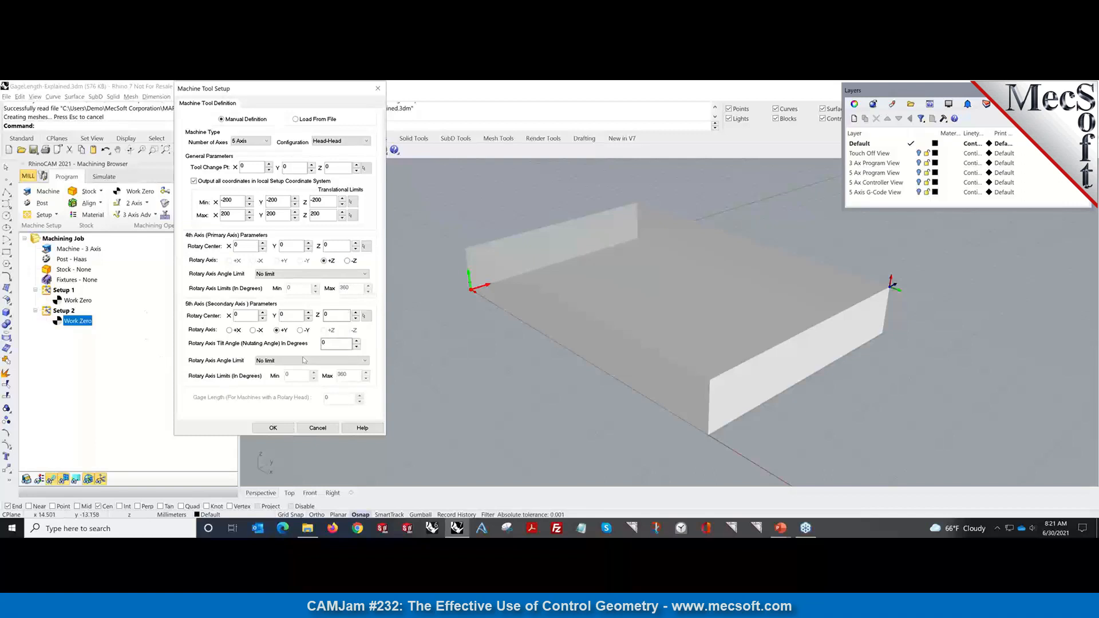
# Point the 5th rotary axis along -Y.
pyautogui.click(229, 330)
pyautogui.click(278, 330)
pyautogui.click(300, 330)
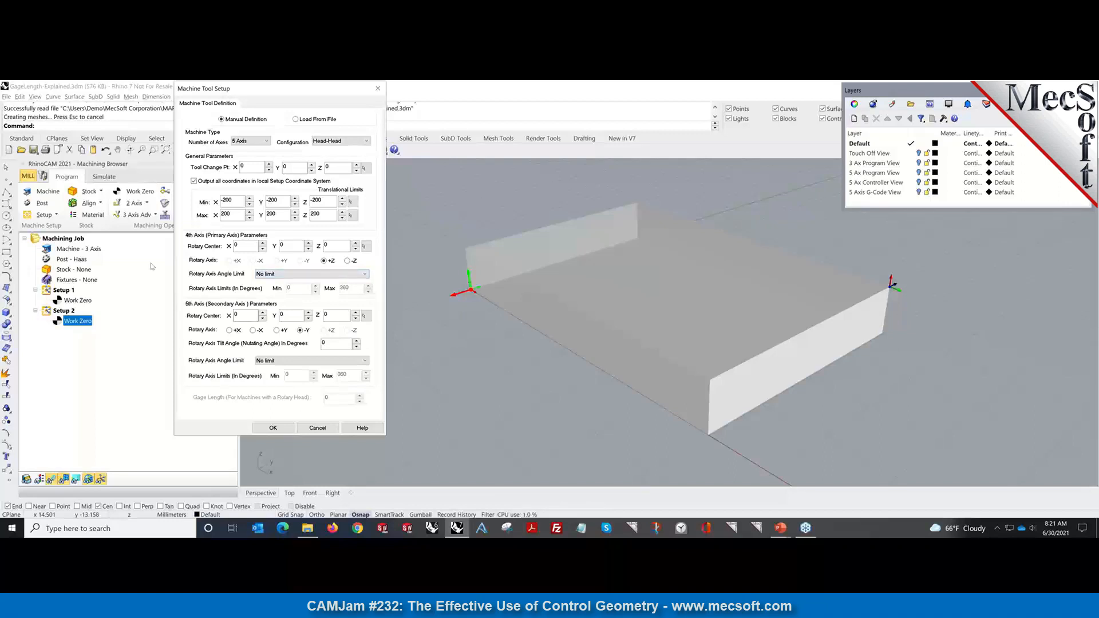
# Limit both rotary axes to 0–360 degrees and turn off local Setup coordinate output.
pyautogui.click(277, 274)
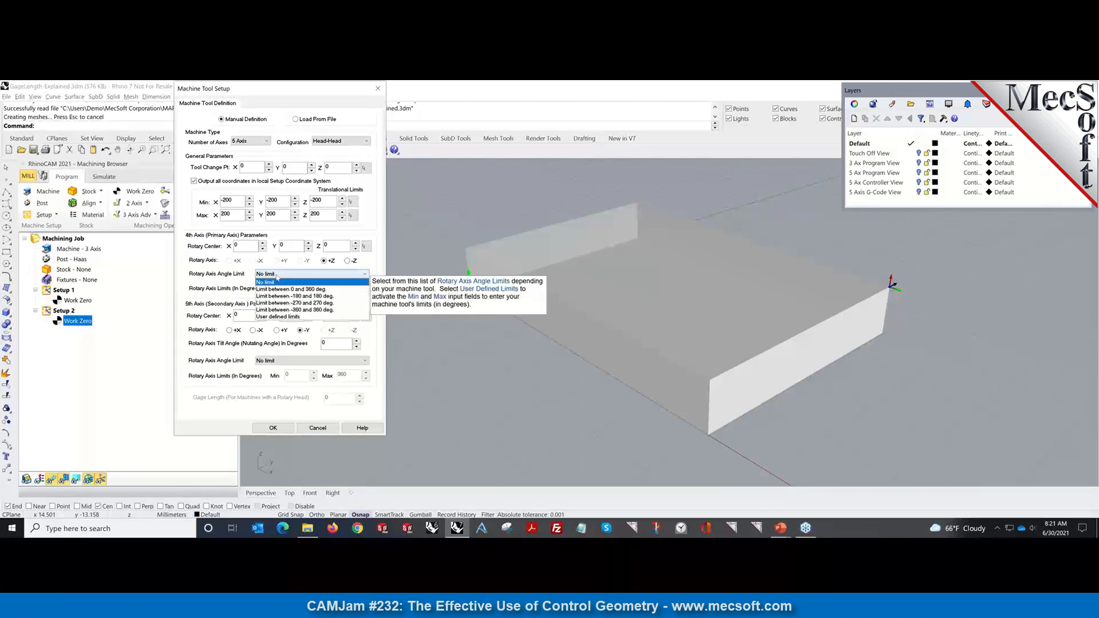
pyautogui.click(282, 290)
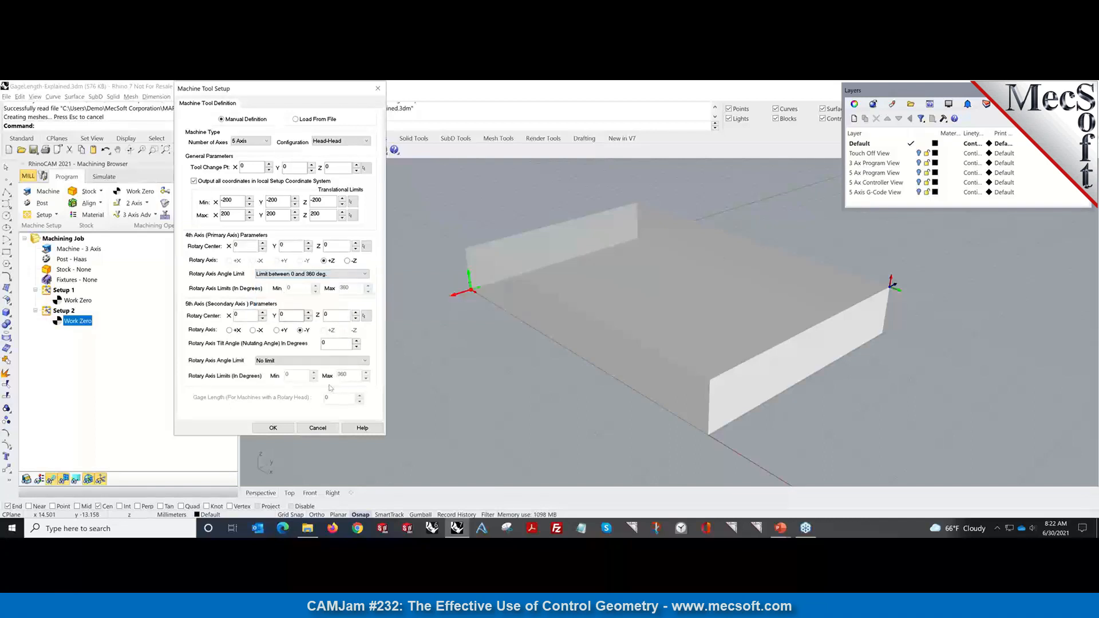
pyautogui.click(307, 361)
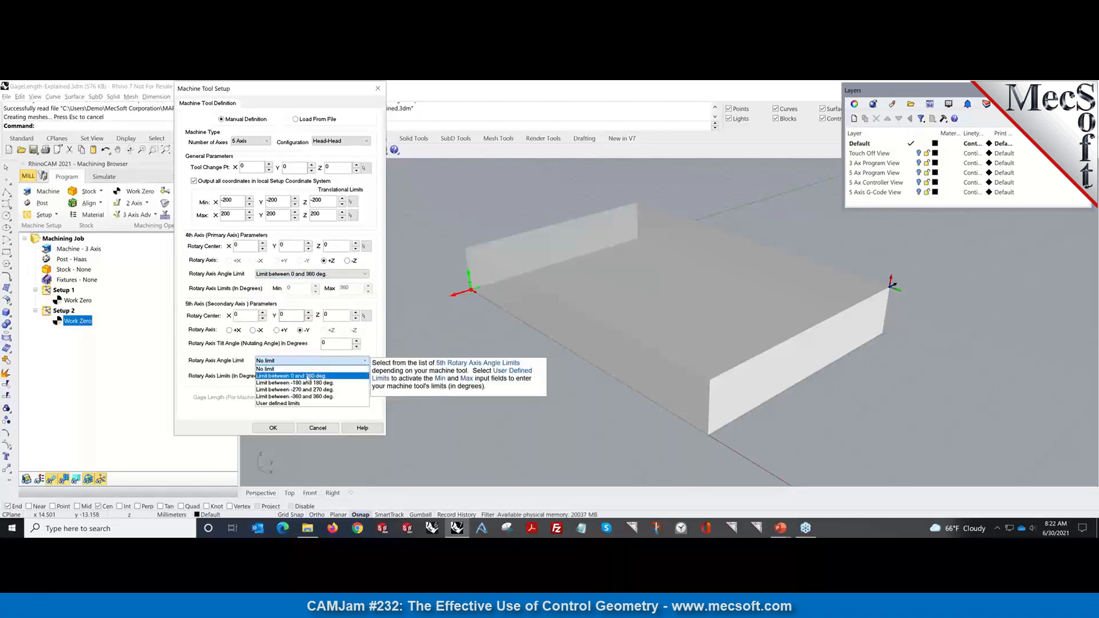
pyautogui.click(303, 376)
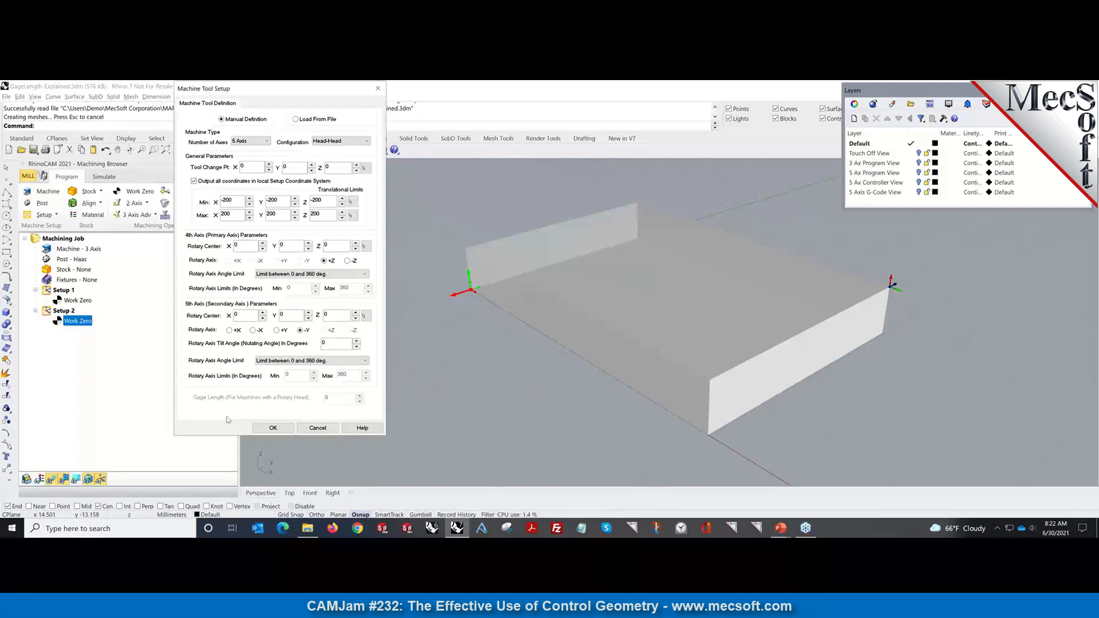
pyautogui.click(193, 182)
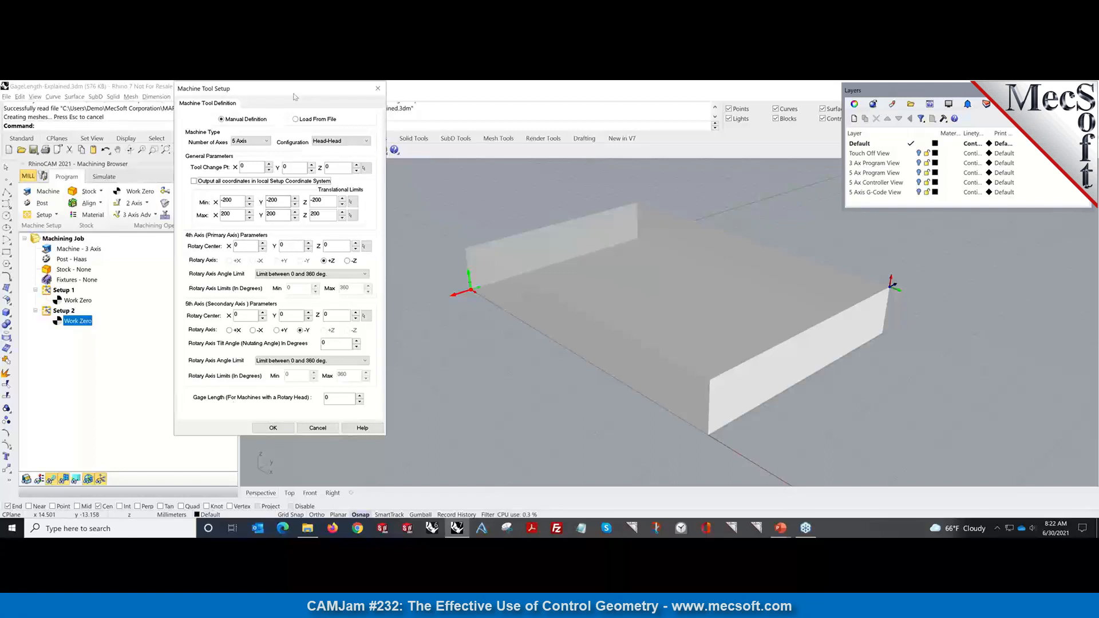
# Accept the 5-axis Head-Head machine definition with OK.
pyautogui.moveTo(292, 96); pyautogui.dragTo(198, 103)
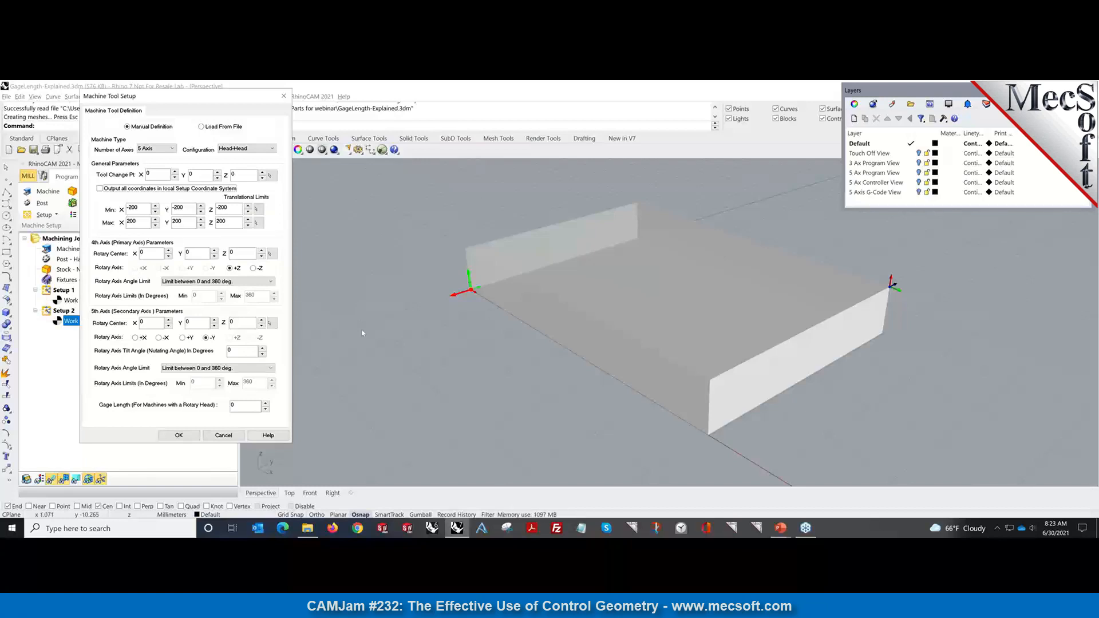
pyautogui.click(179, 435)
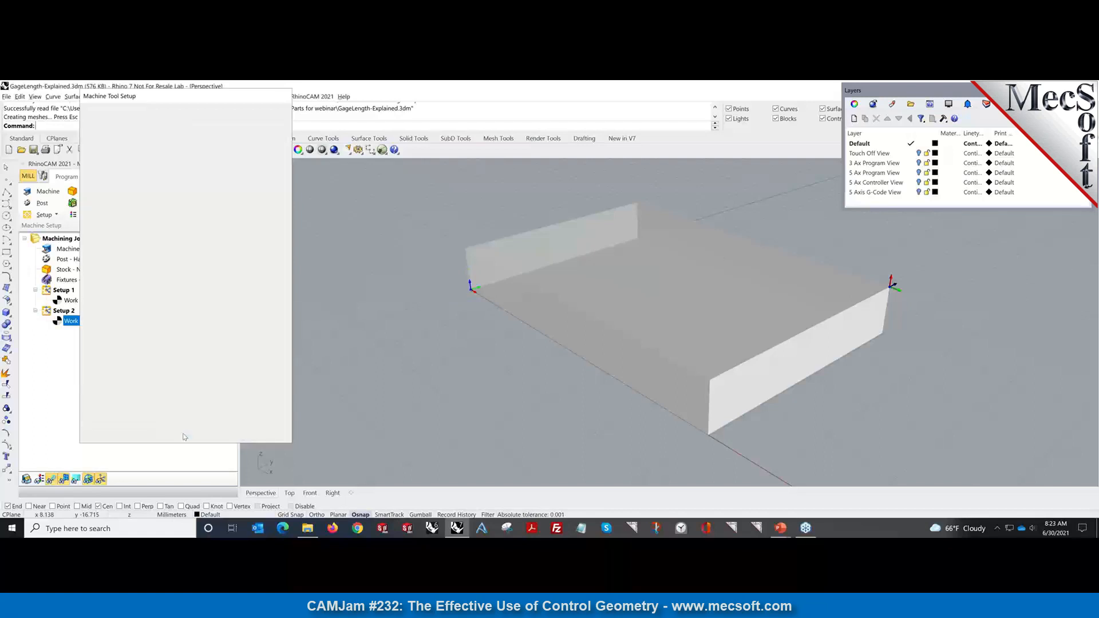
# Turn on the Touch Off View layer and pan to frame the tool and stock.
pyautogui.click(918, 153)
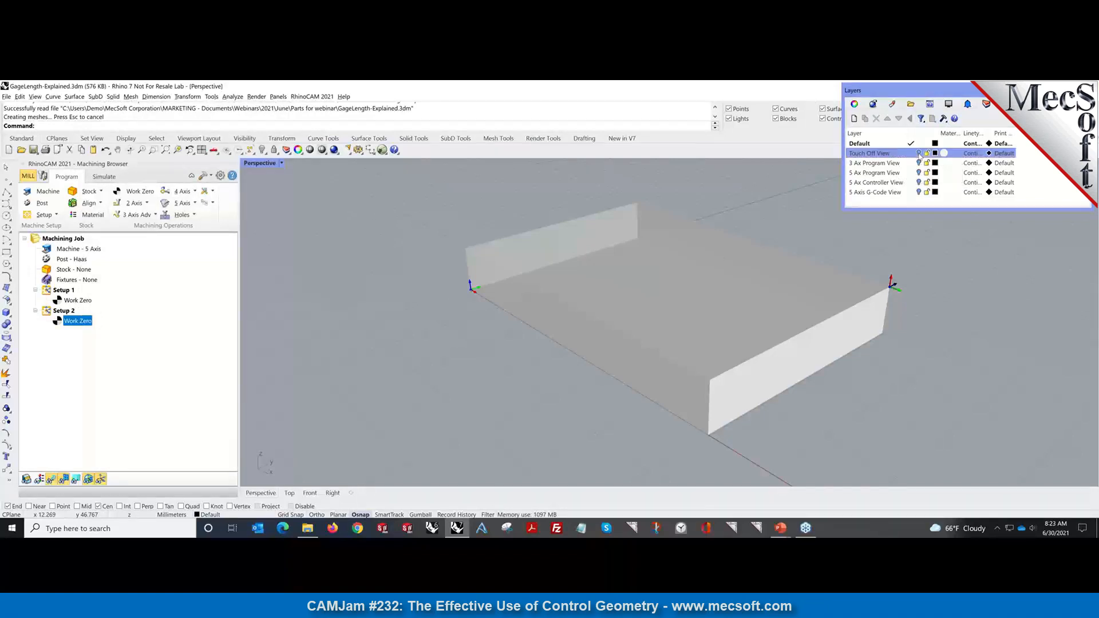
pyautogui.scroll(-6, 541, 205)
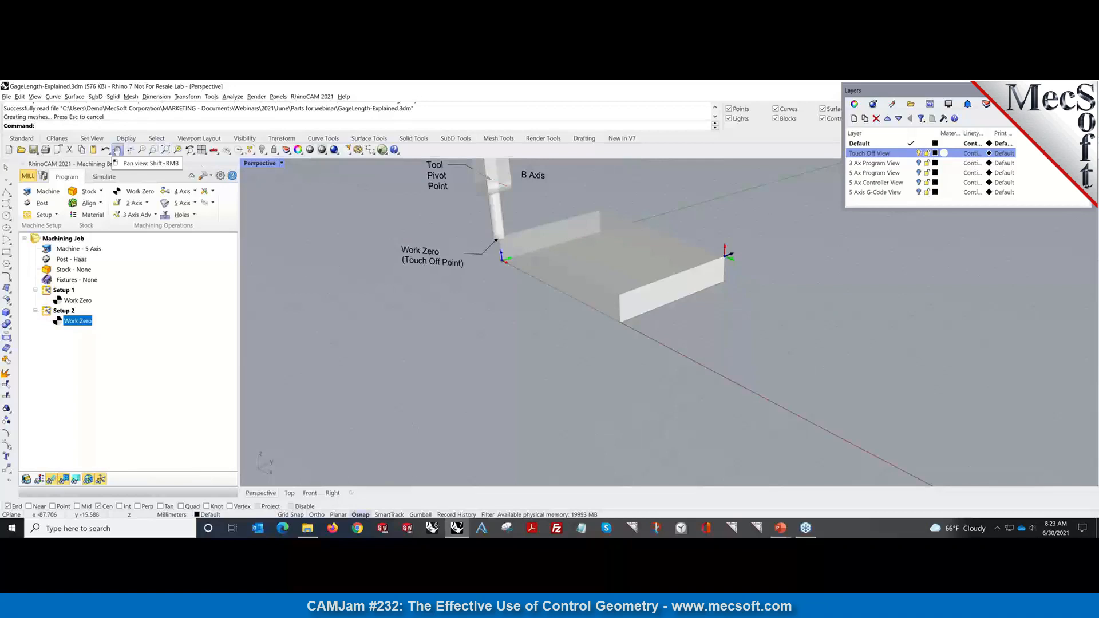
pyautogui.click(129, 150)
pyautogui.moveTo(338, 255); pyautogui.dragTo(335, 314)
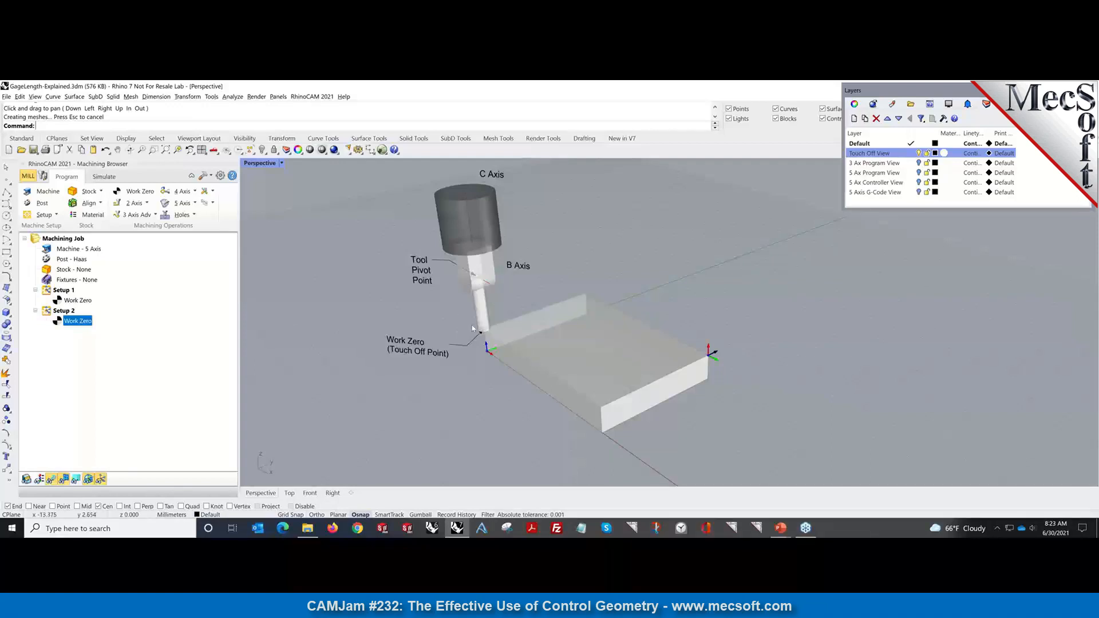
pyautogui.scroll(4, 487, 340)
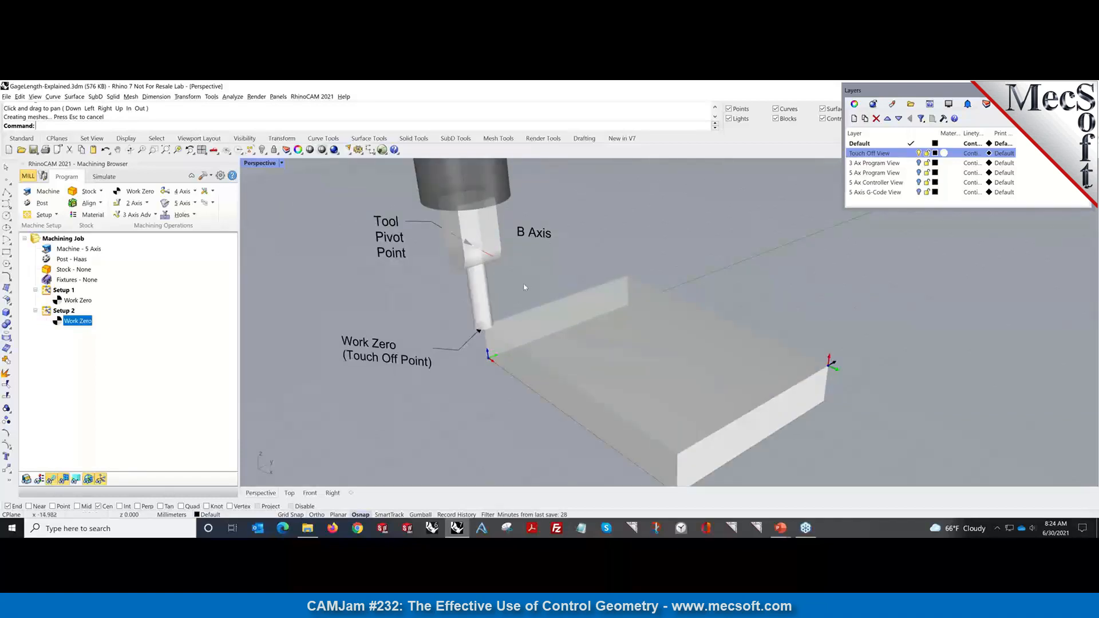
pyautogui.scroll(-5, 524, 287)
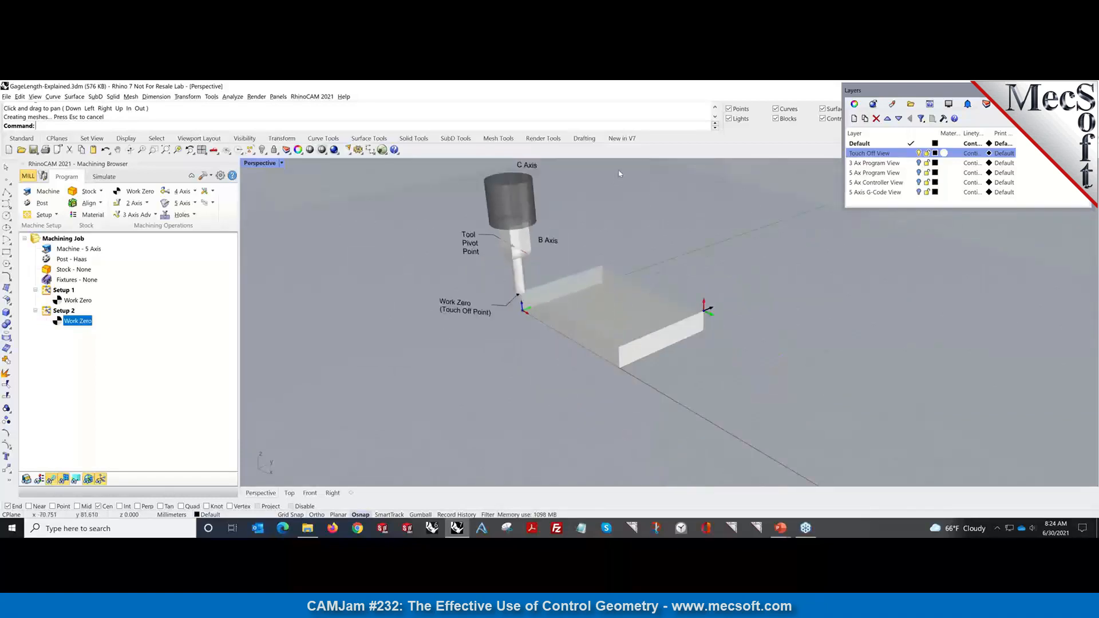
pyautogui.scroll(2, 620, 174)
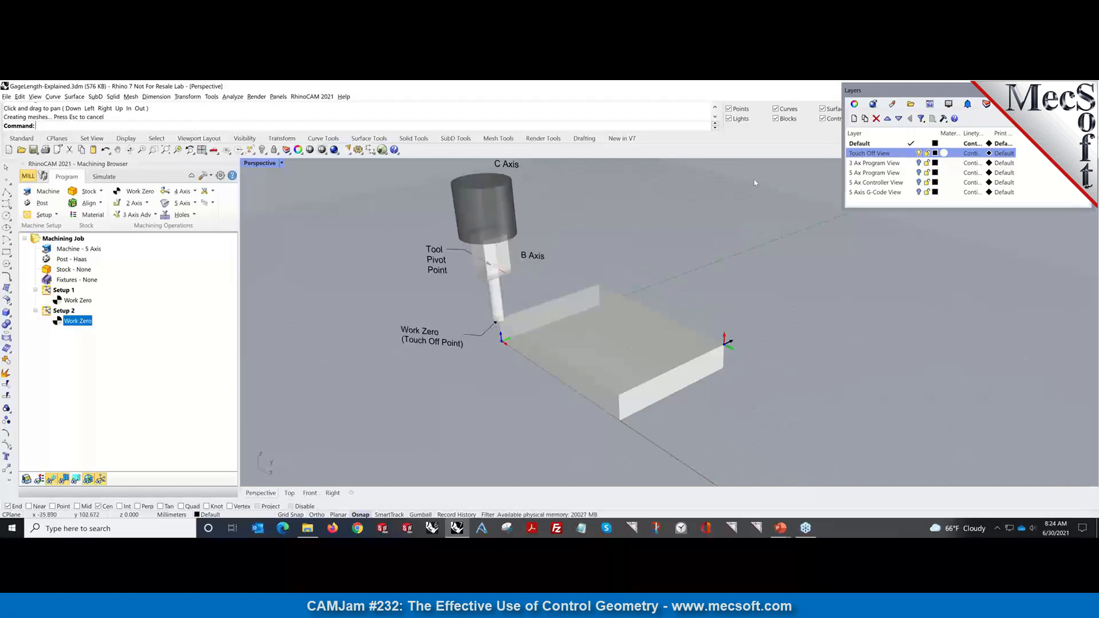
# Turn on the 3 Ax Program View layer and pan to frame both tools.
pyautogui.click(919, 163)
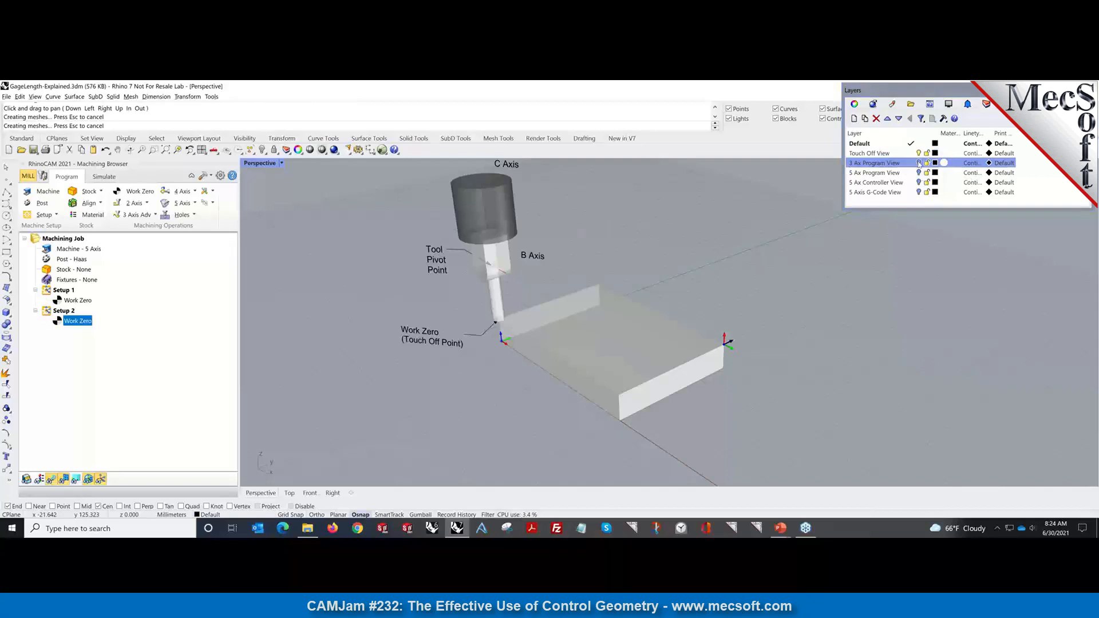
pyautogui.click(918, 163)
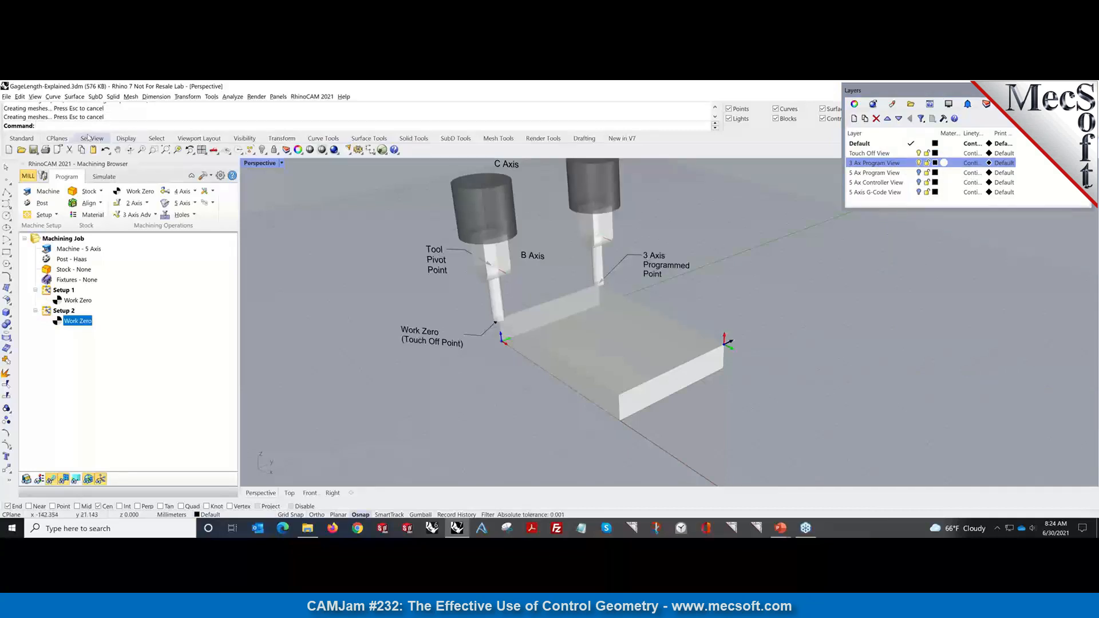
pyautogui.click(117, 150)
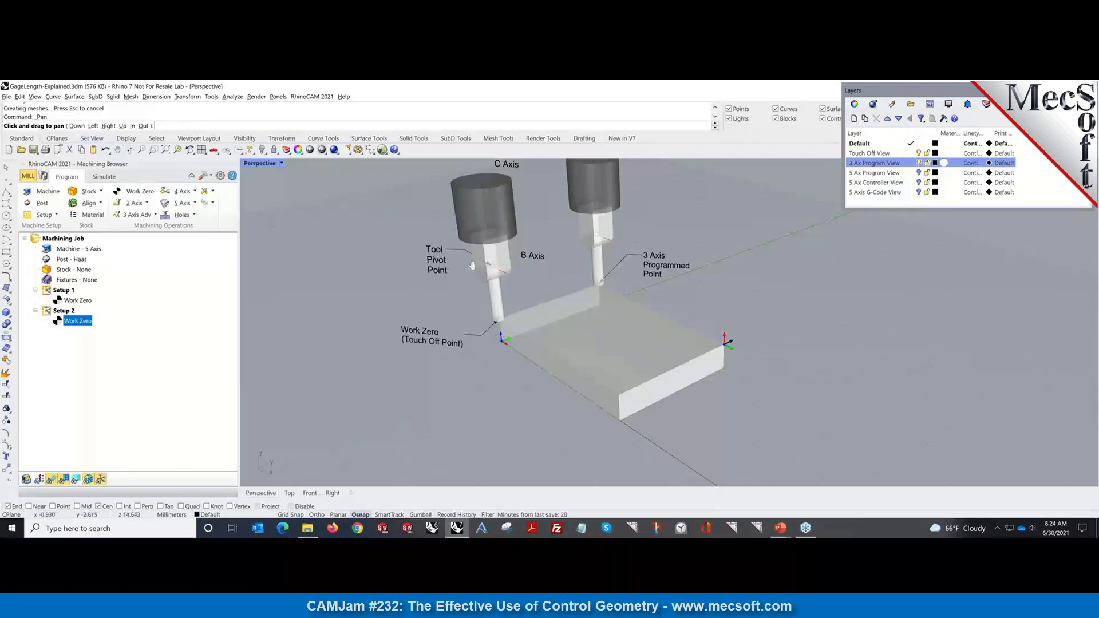
pyautogui.moveTo(645, 274); pyautogui.dragTo(597, 318)
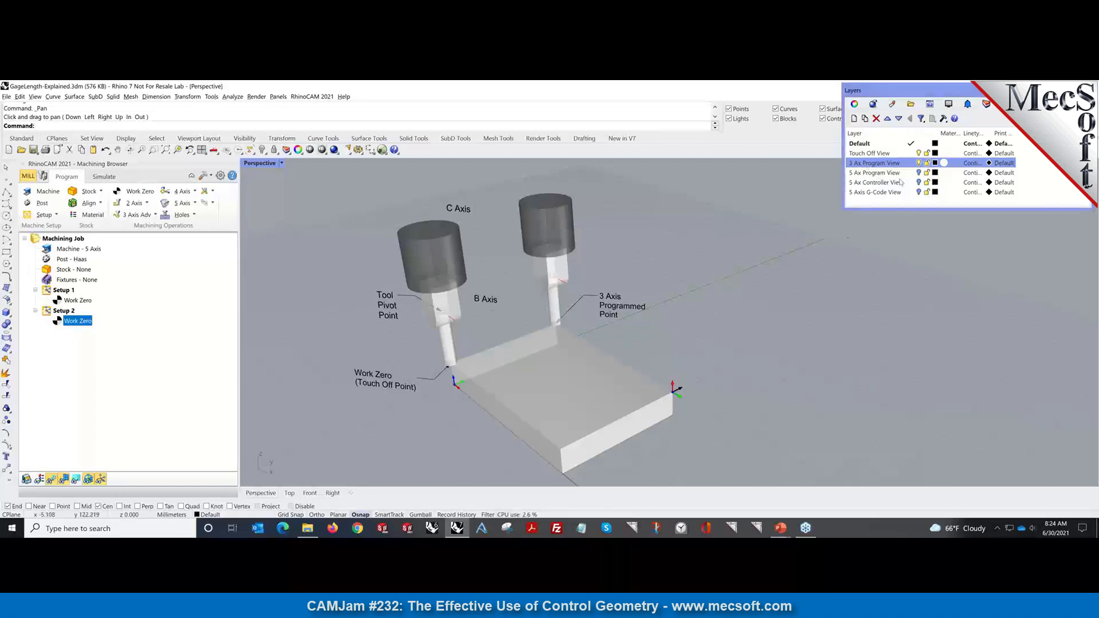
# Show the 5 Ax Program View layer, hide 3 Ax Program View, and show 5 Ax Controller View.
pyautogui.click(917, 172)
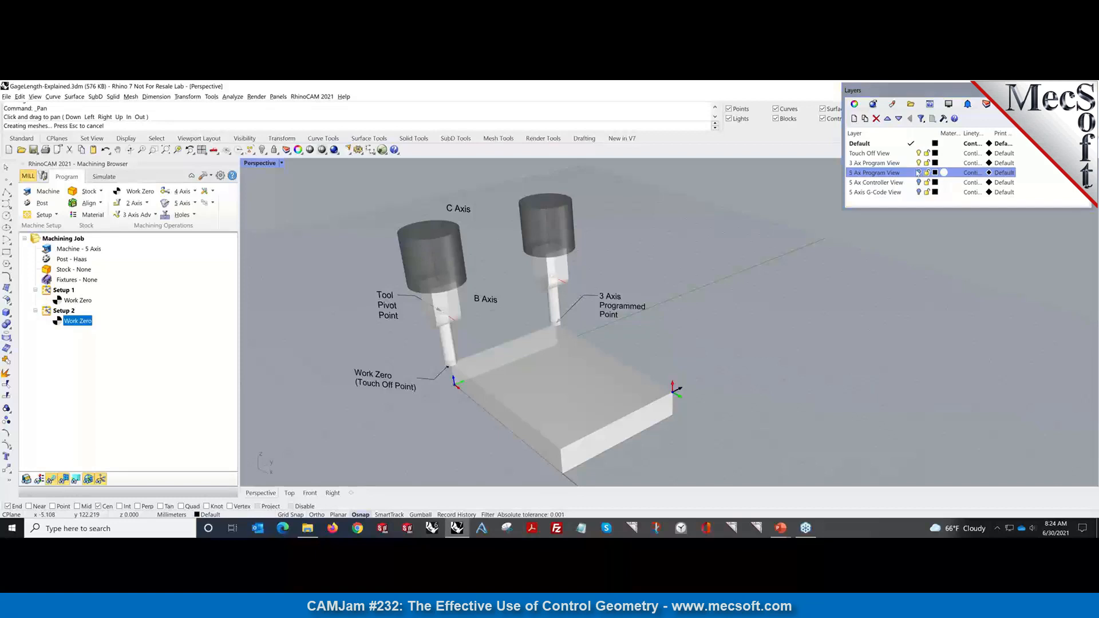
pyautogui.click(918, 163)
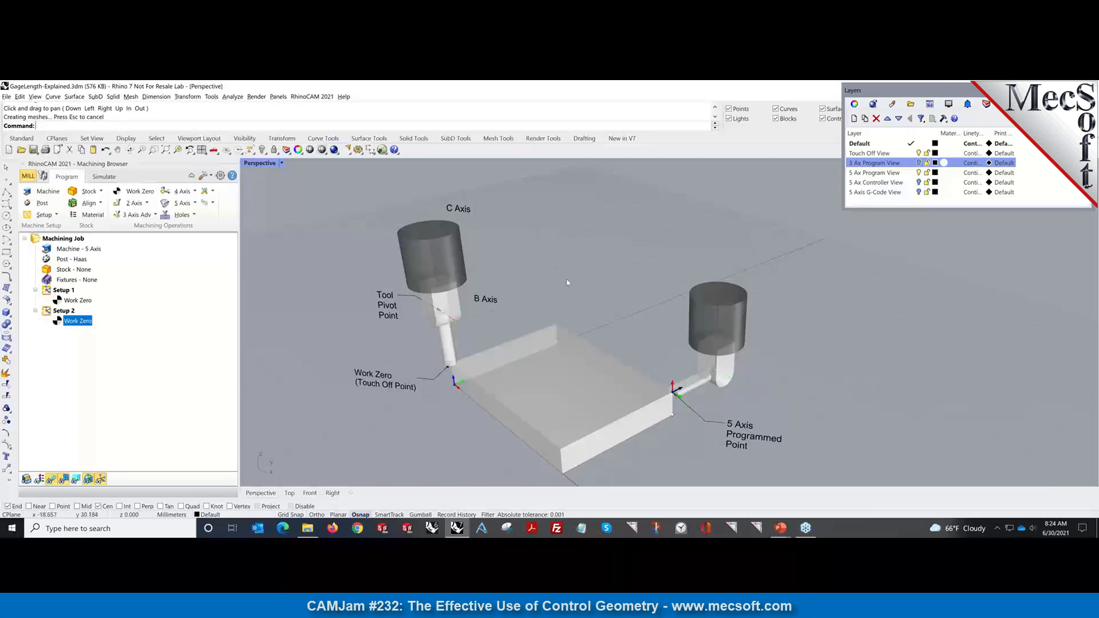
pyautogui.moveTo(674, 409)
pyautogui.mouseDown(button='right')
pyautogui.moveTo(577, 384)
pyautogui.moveTo(681, 412)
pyautogui.mouseUp(button='right')
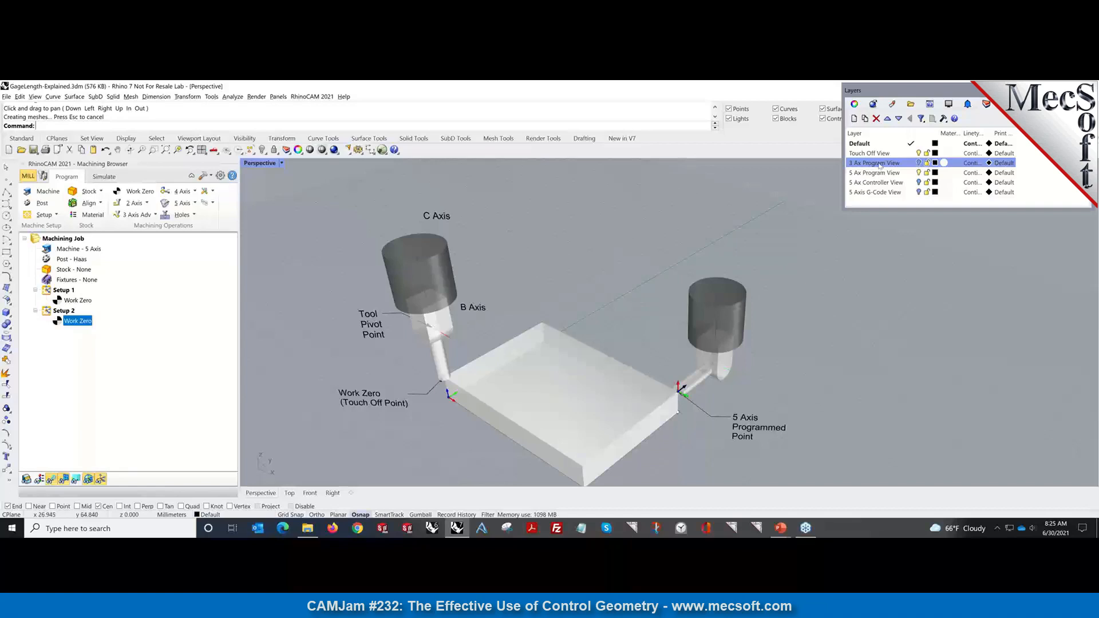
pyautogui.click(918, 182)
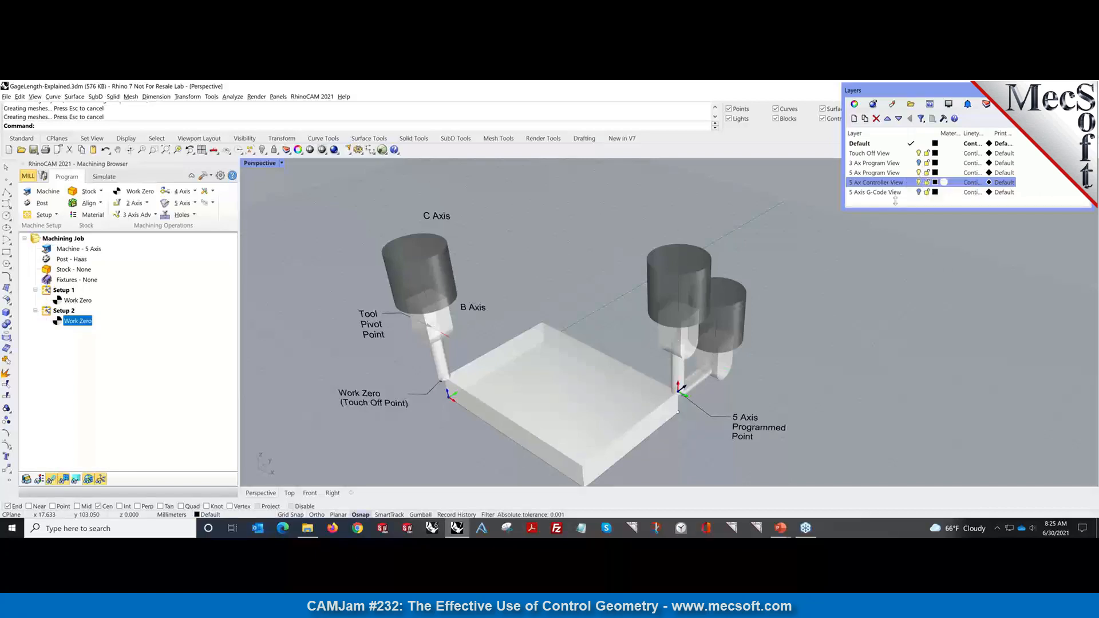
# Hide the 5 Ax Controller View layer and show the 5 Ax Program View and 5 Axis G-Code View layers.
pyautogui.click(918, 173)
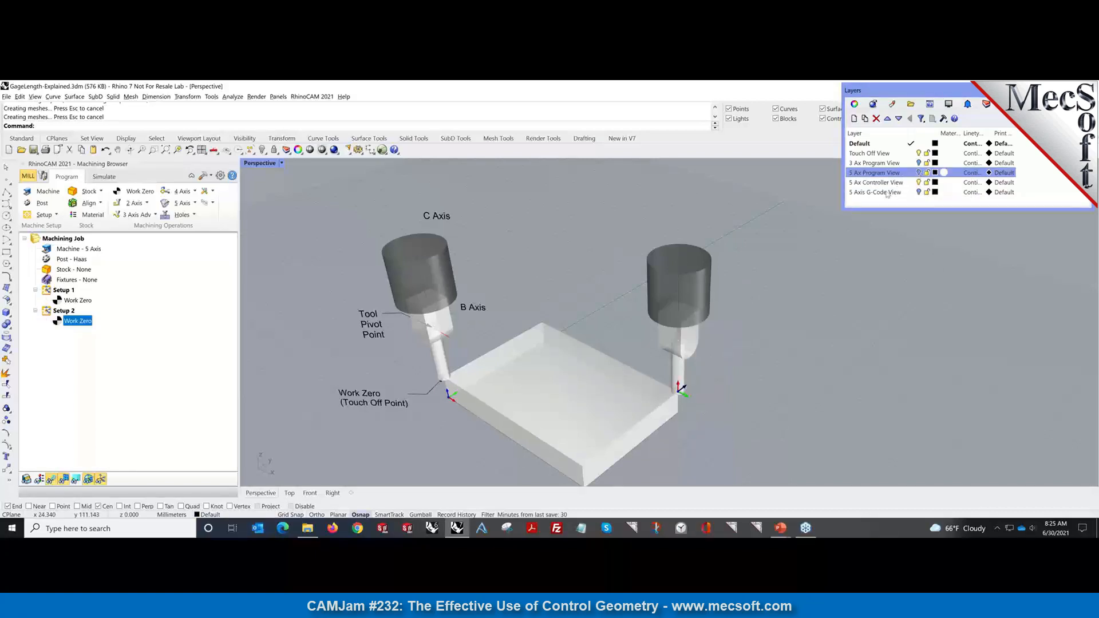
pyautogui.click(917, 183)
pyautogui.click(919, 183)
pyautogui.click(918, 173)
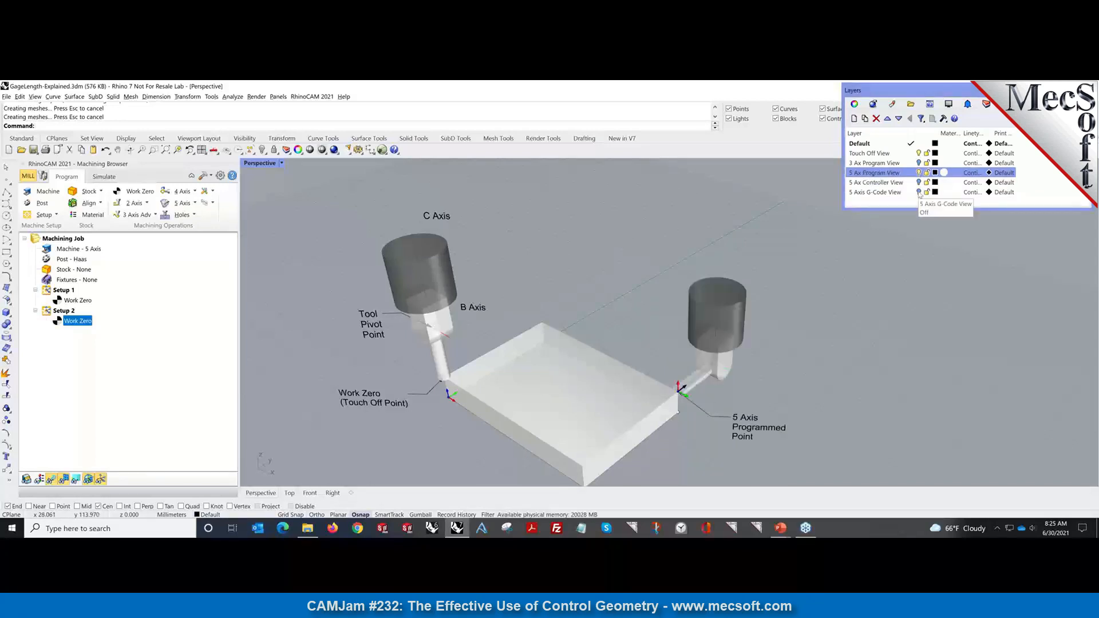
pyautogui.click(918, 193)
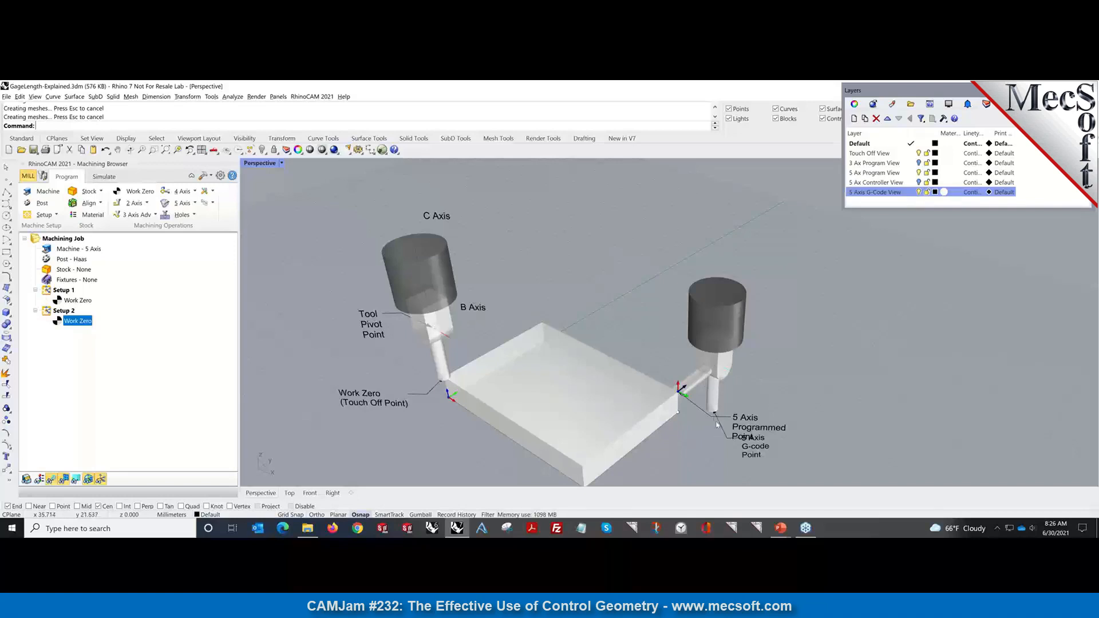
pyautogui.scroll(2, 715, 429)
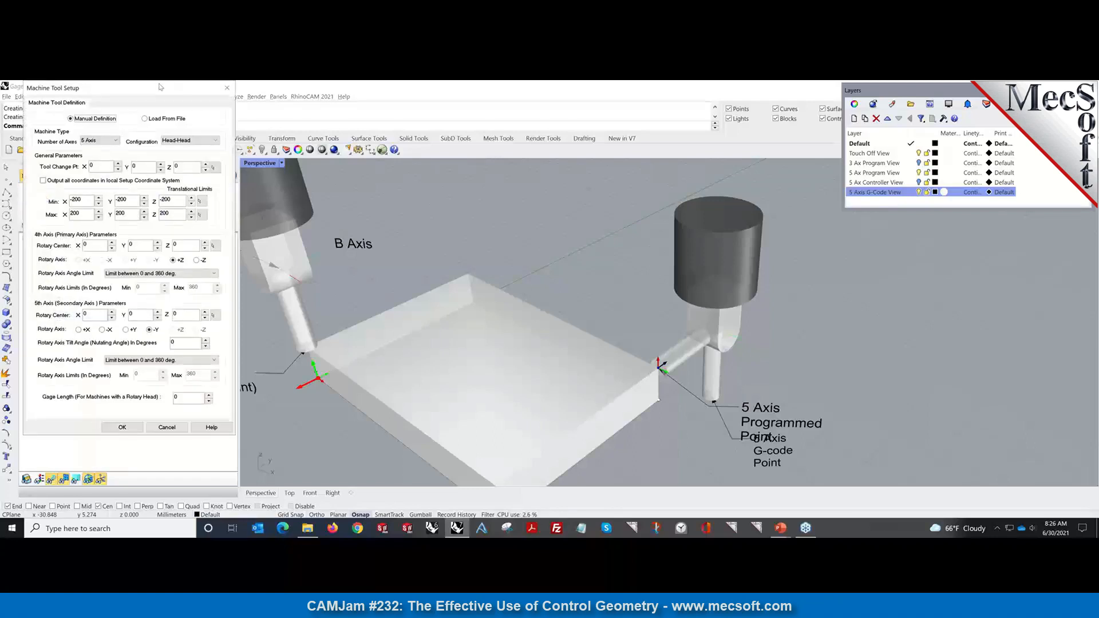
# In Machine Tool Setup, enable 'Output all coordinates in local Setup Coordinate System' and close it.
pyautogui.moveTo(163, 88); pyautogui.dragTo(440, 120)
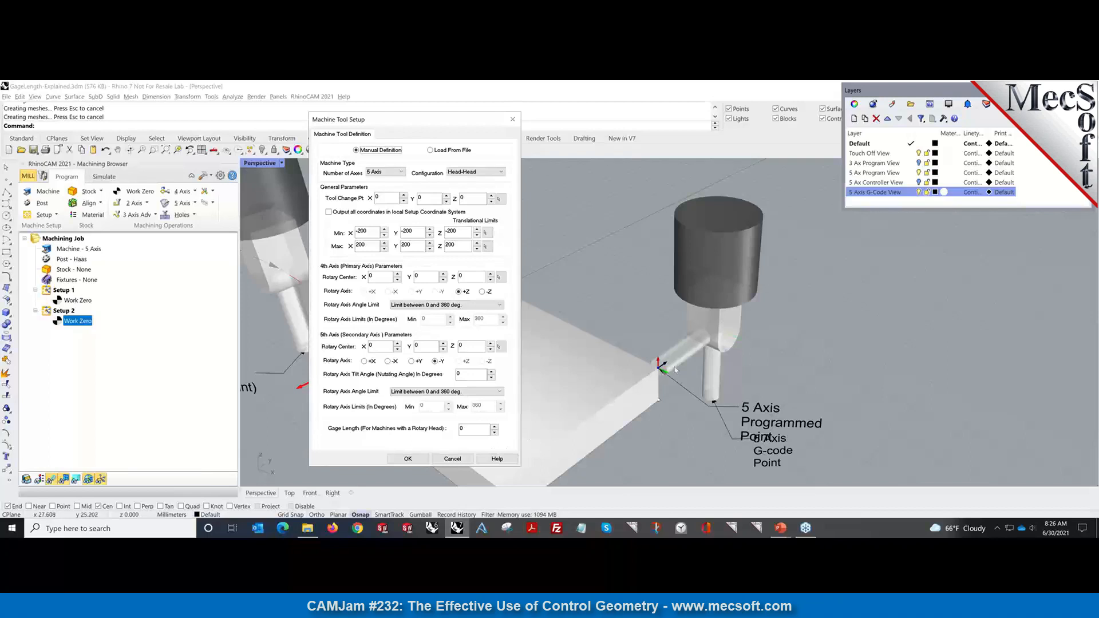
pyautogui.click(467, 429)
pyautogui.click(329, 212)
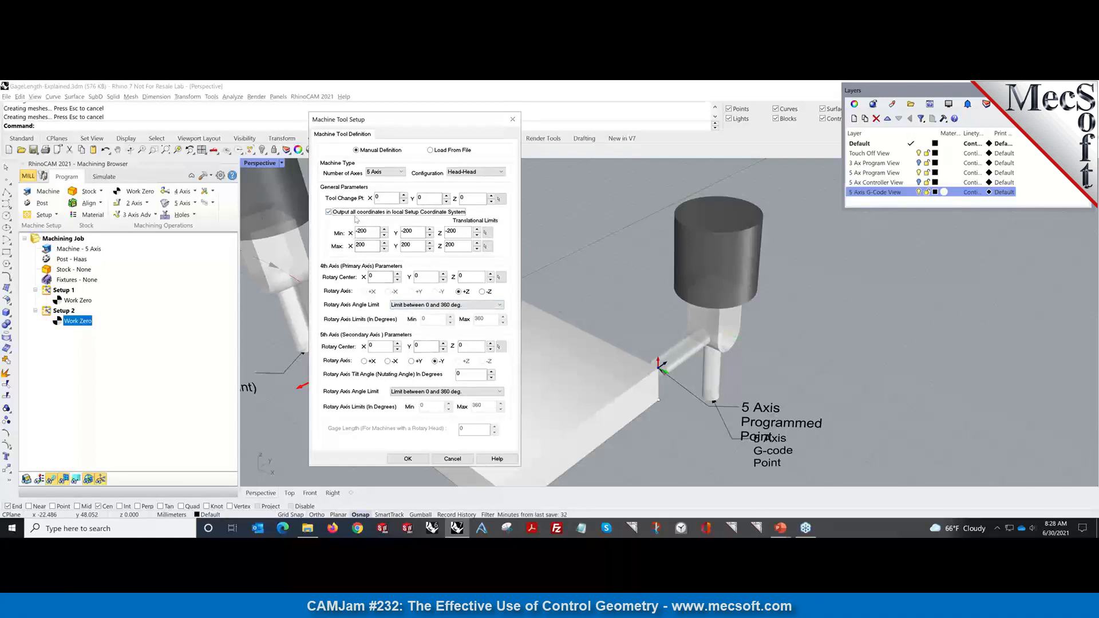
pyautogui.moveTo(356, 218)
pyautogui.click(513, 120)
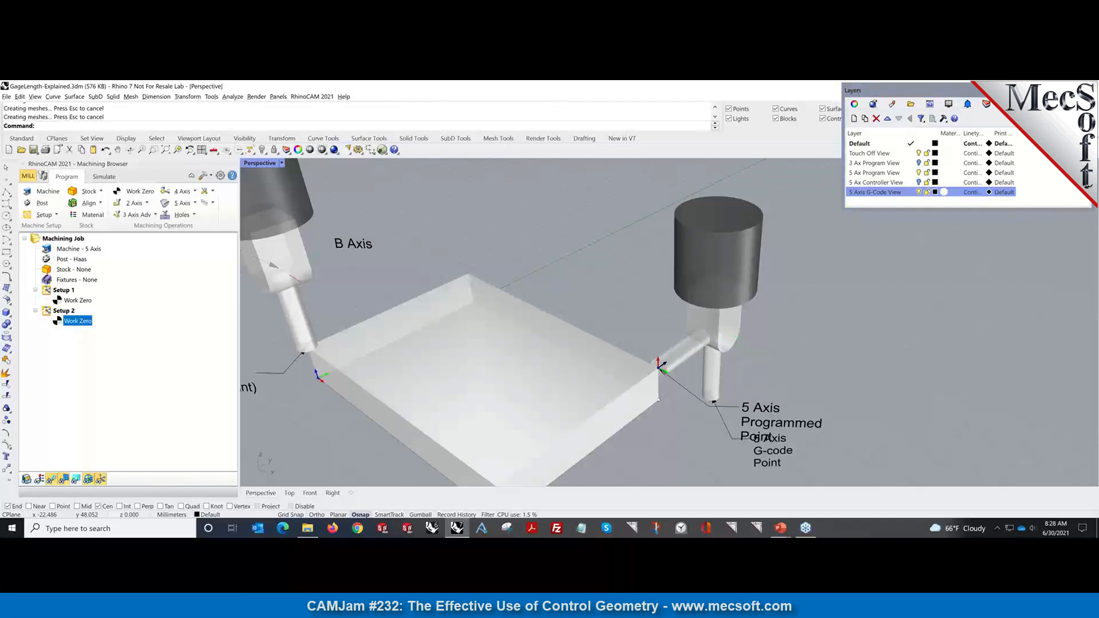
# Close the Layers panel and open ControlGeometryDemoPart.3dm from recent files without saving the current file.
pyautogui.click(1086, 89)
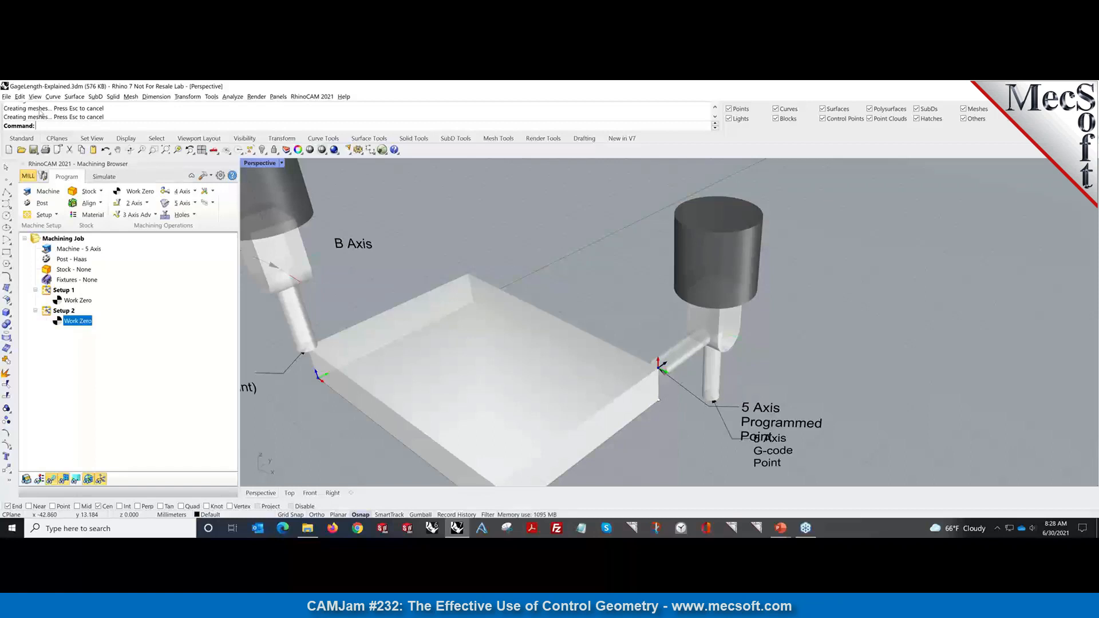
pyautogui.click(7, 96)
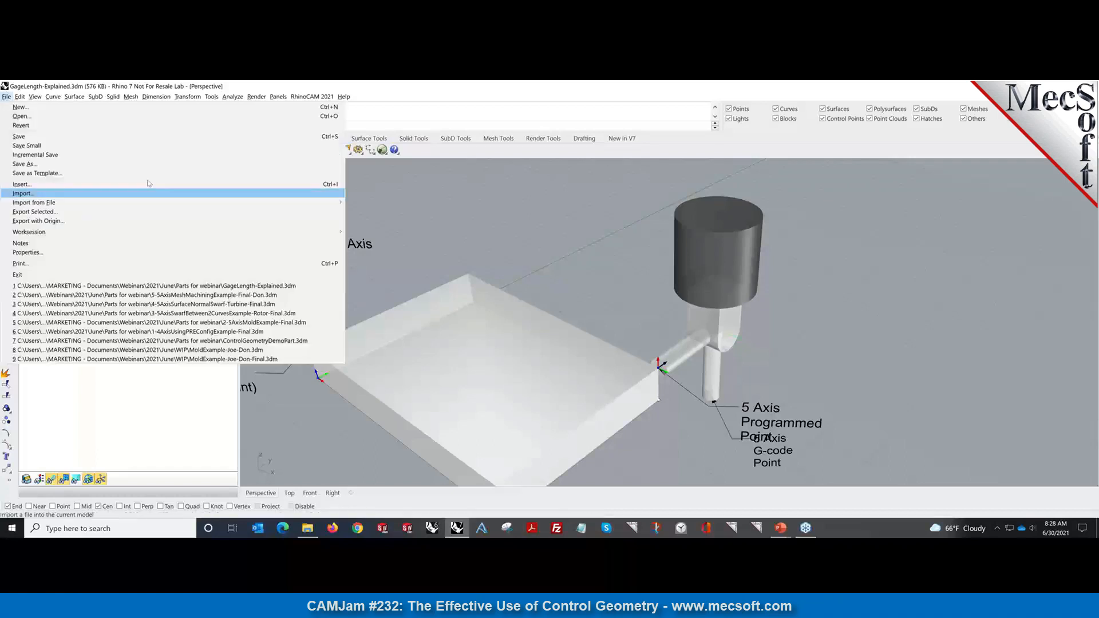
pyautogui.click(284, 341)
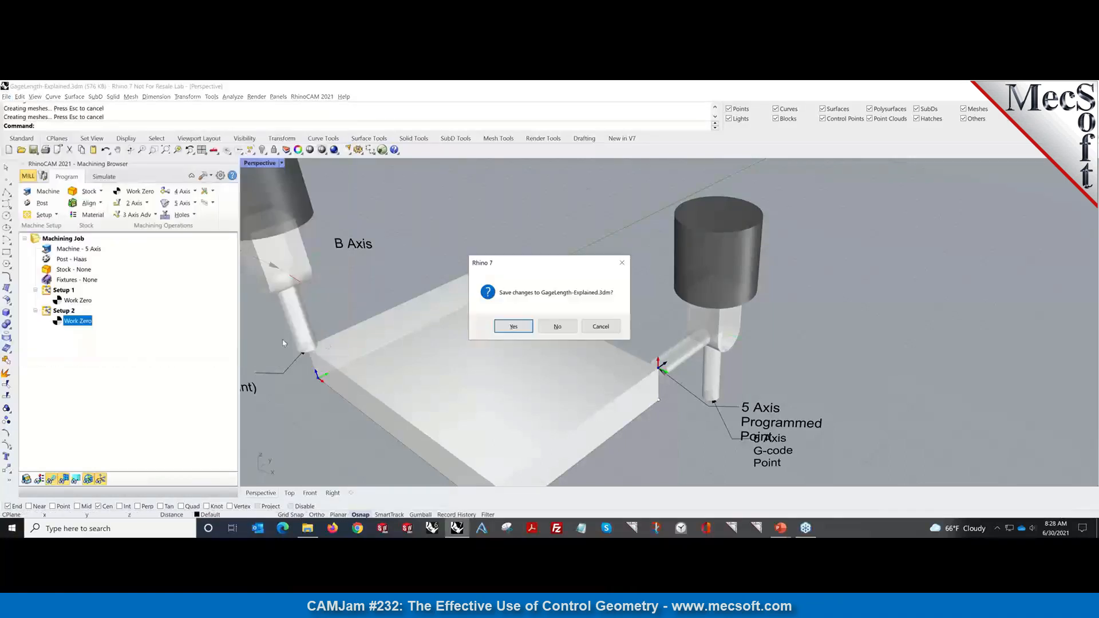
pyautogui.click(553, 327)
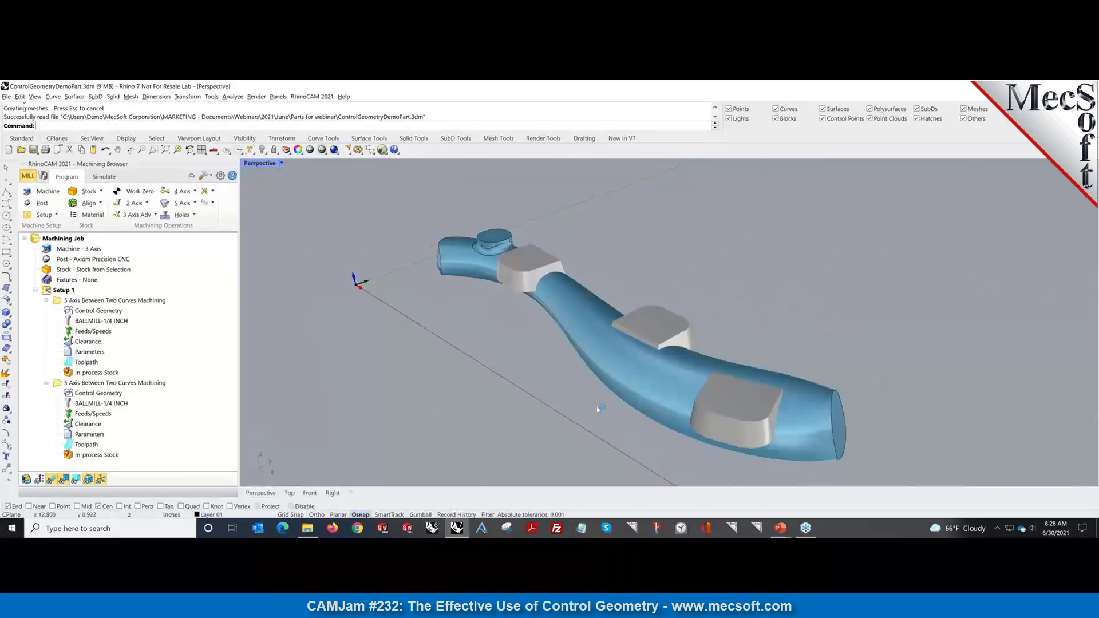
pyautogui.moveTo(598, 409); pyautogui.dragTo(563, 401, button='right')
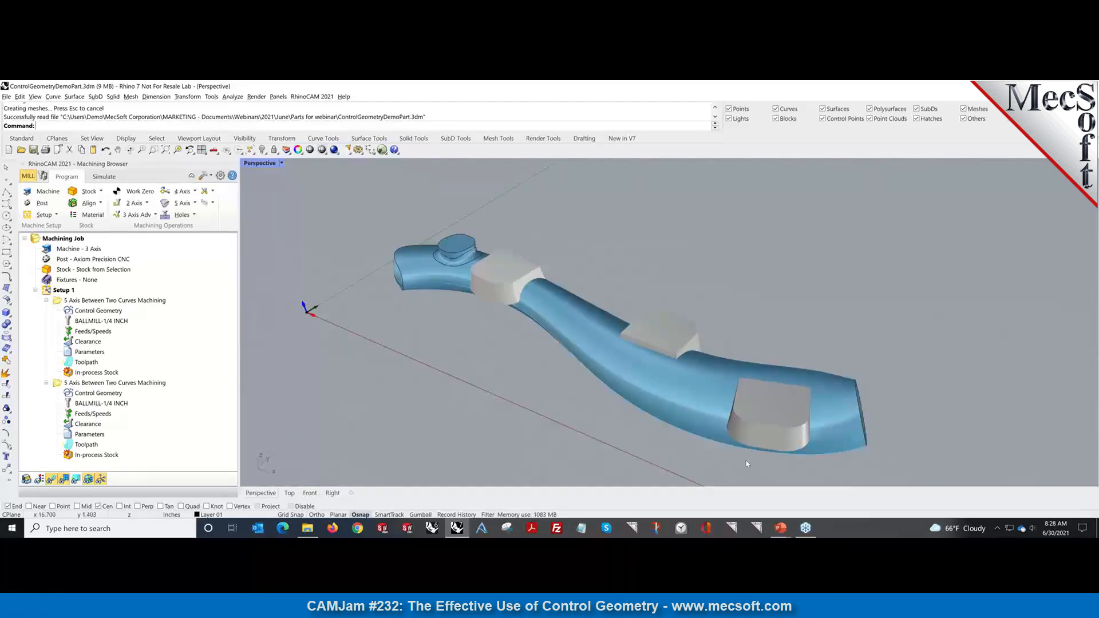
pyautogui.click(665, 411)
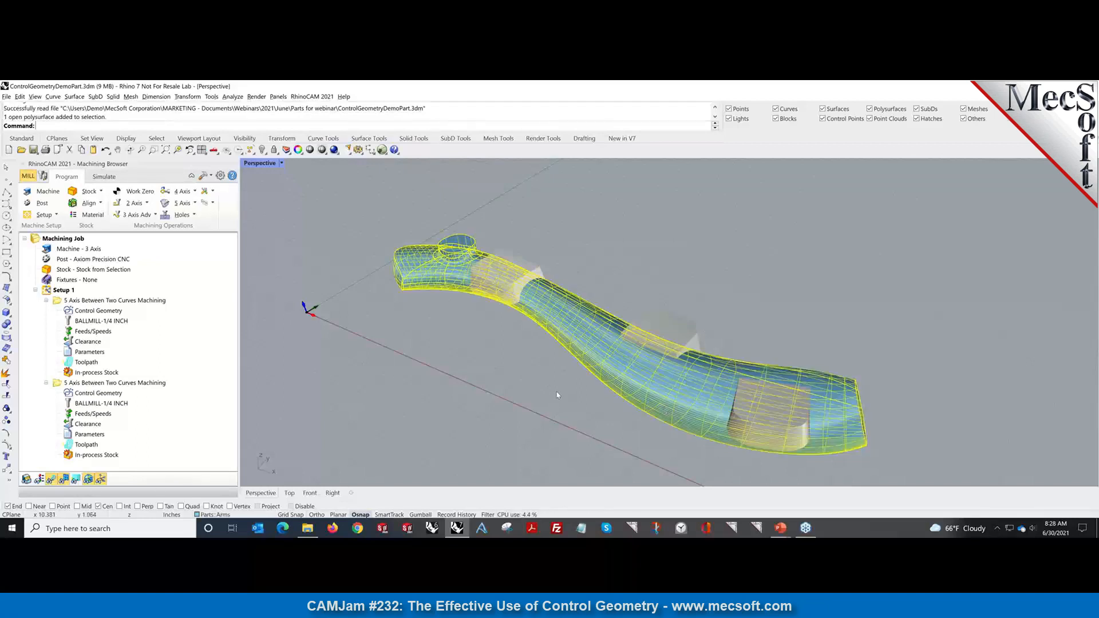
pyautogui.press('Escape')
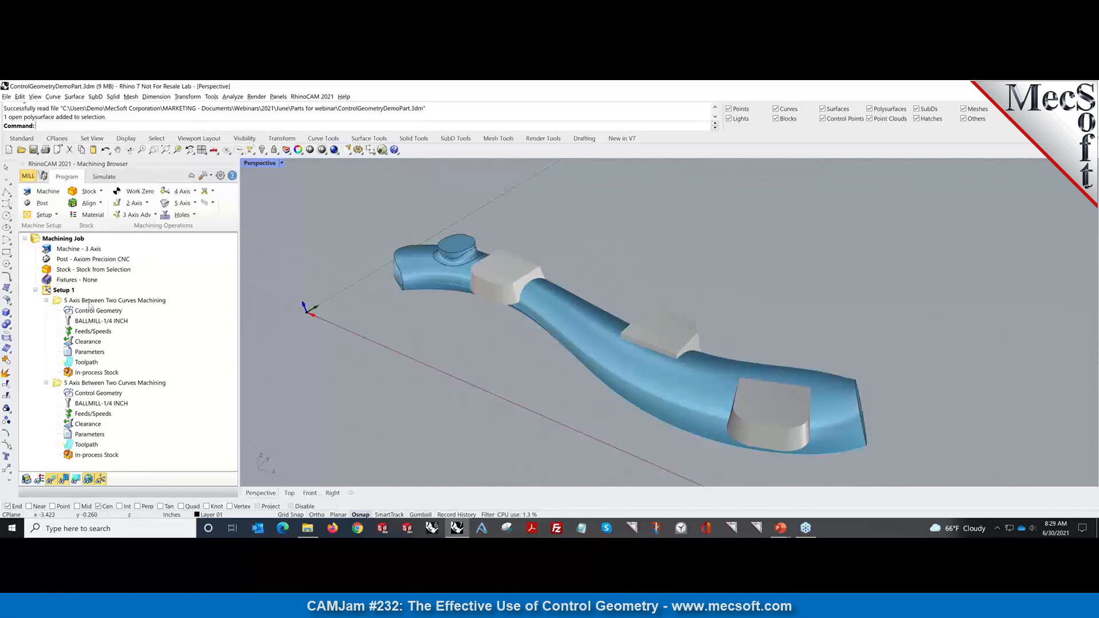
# Show the first Between Two Curves toolpath and inspect its four drive surfaces and two curve regions.
pyautogui.click(89, 301)
pyautogui.click(88, 311)
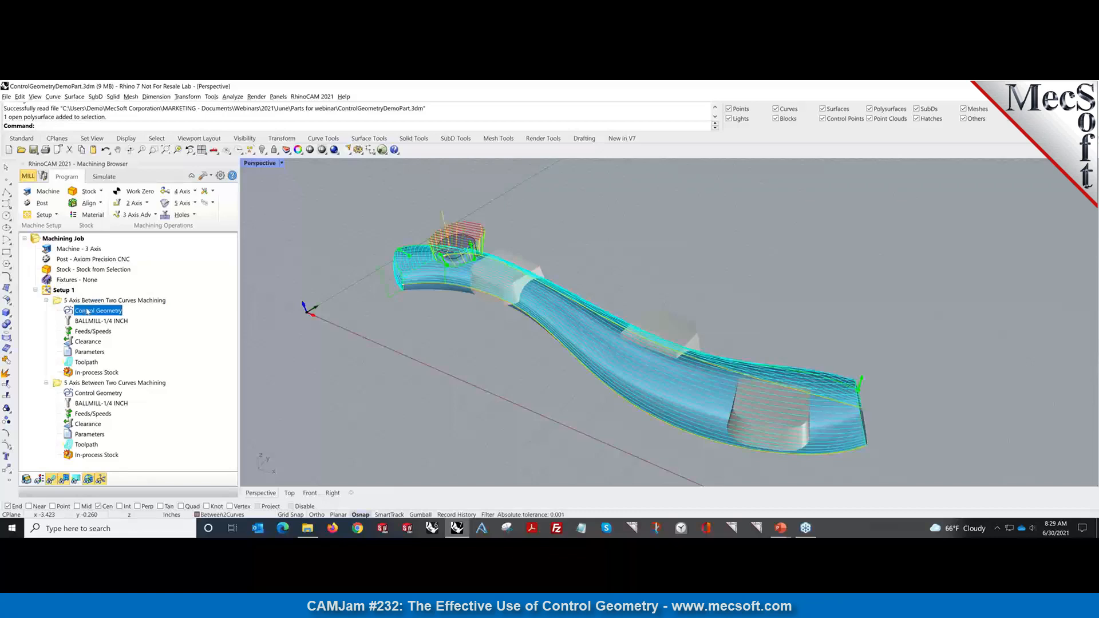
pyautogui.doubleClick(87, 311)
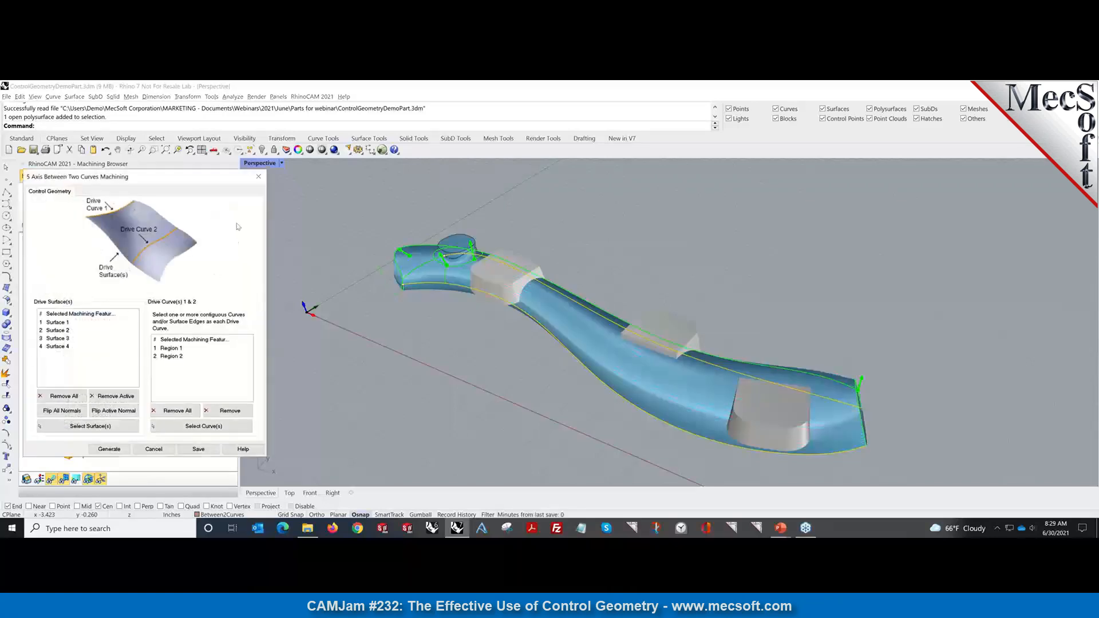
pyautogui.click(258, 177)
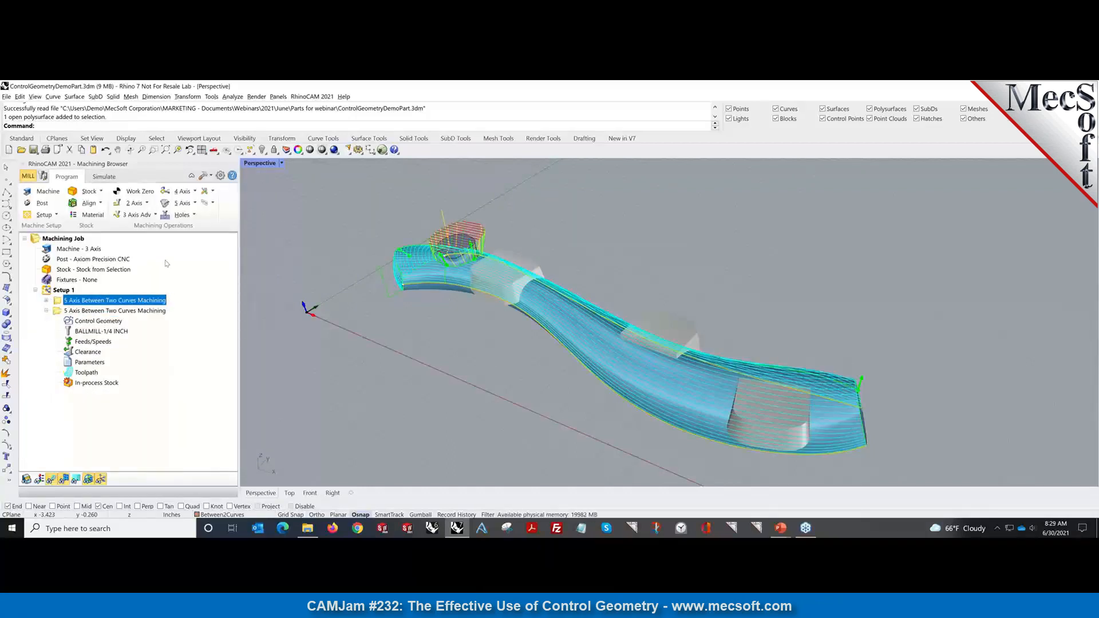
pyautogui.click(64, 290)
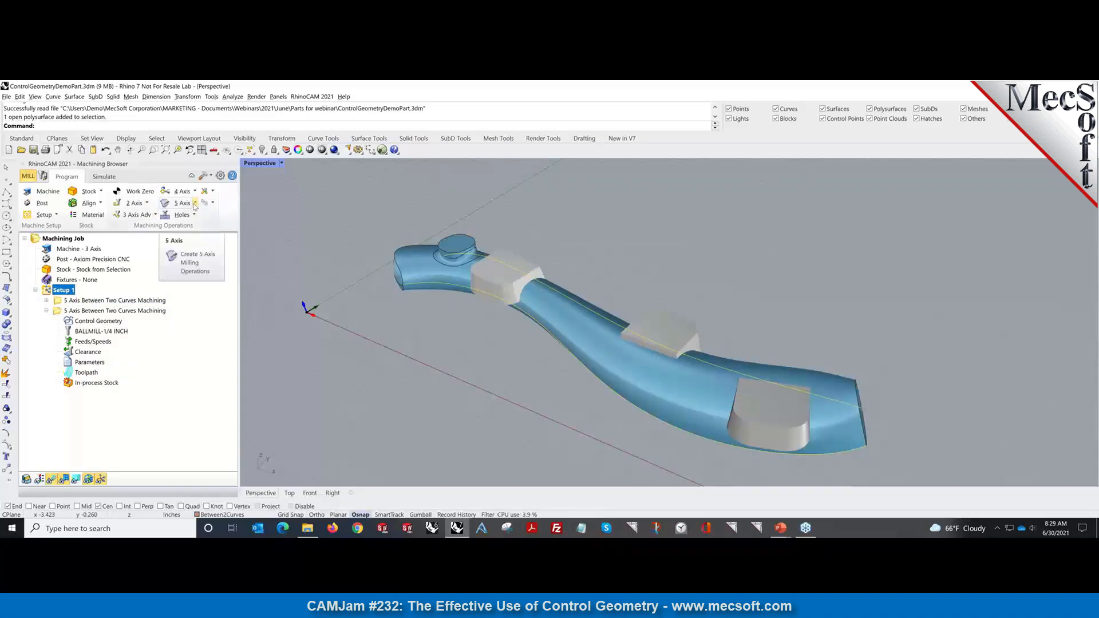
# Create a new Between 2 Curves operation from the Program tab's 5 Axis strategy list.
pyautogui.click(195, 204)
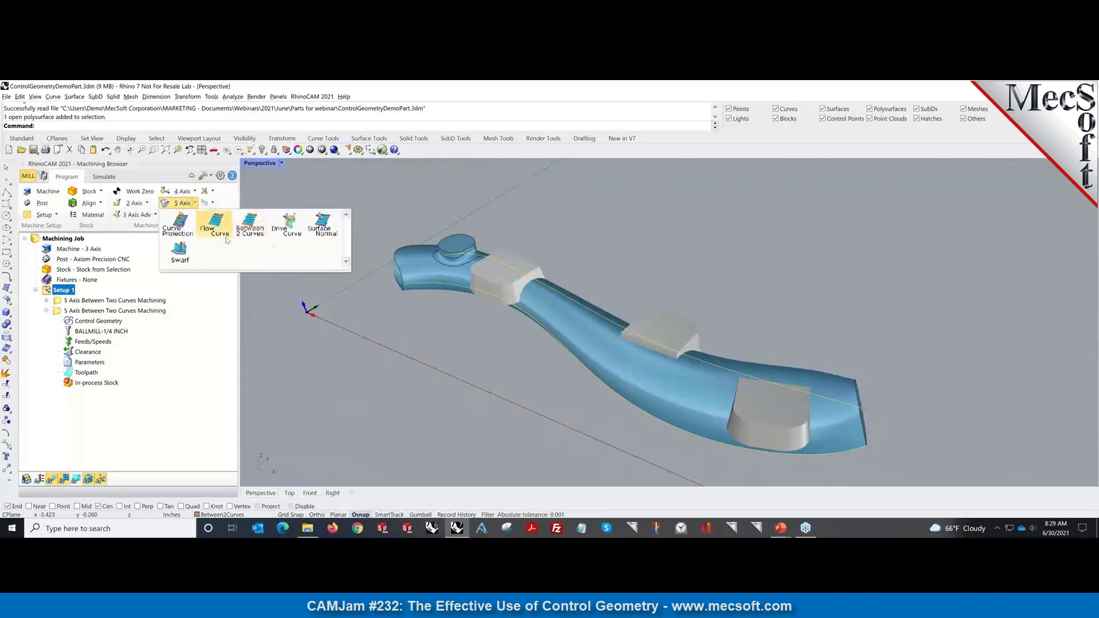
pyautogui.click(247, 228)
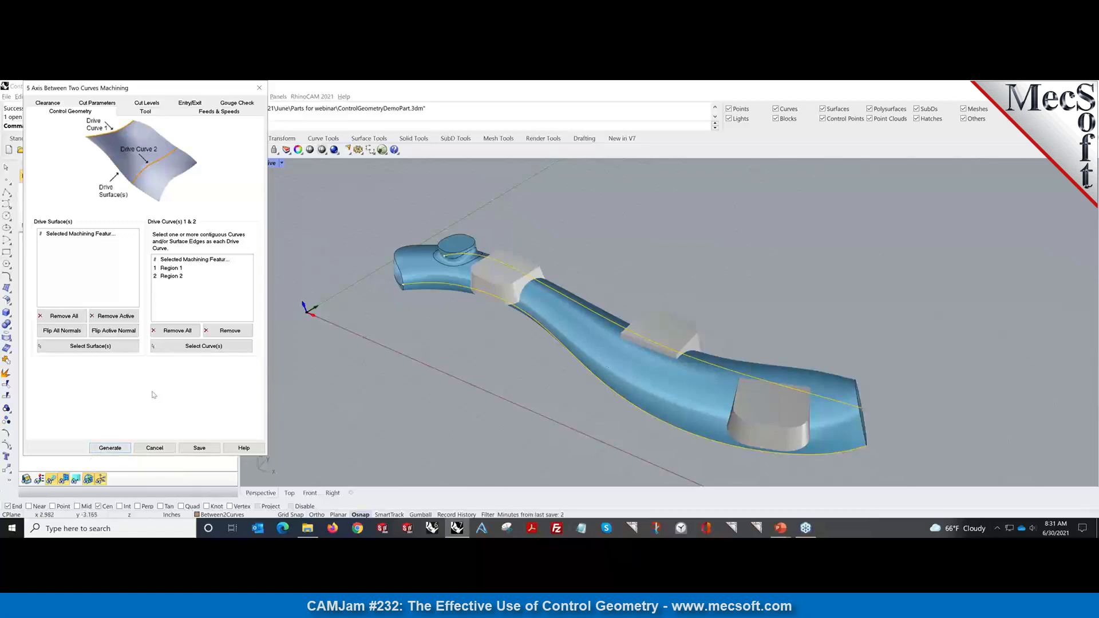
# Pick the twisted arm as drive surfaces, adding Surface 1 through Surface 4.
pyautogui.click(102, 346)
pyautogui.click(626, 363)
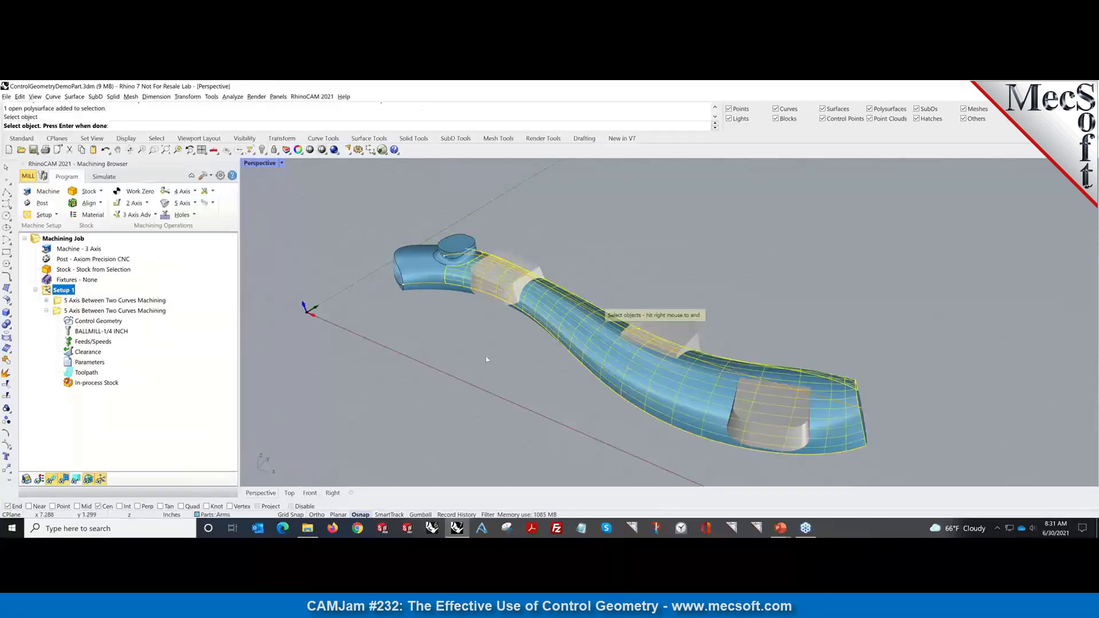
pyautogui.moveTo(486, 356); pyautogui.dragTo(583, 363, button='right')
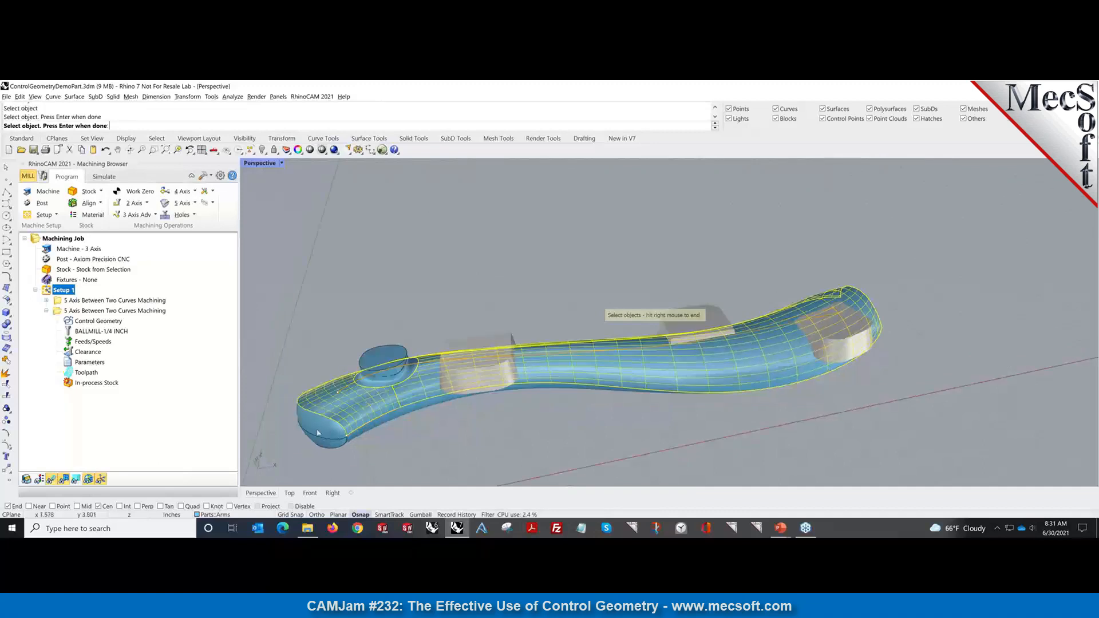
pyautogui.moveTo(366, 437); pyautogui.dragTo(695, 340, button='right')
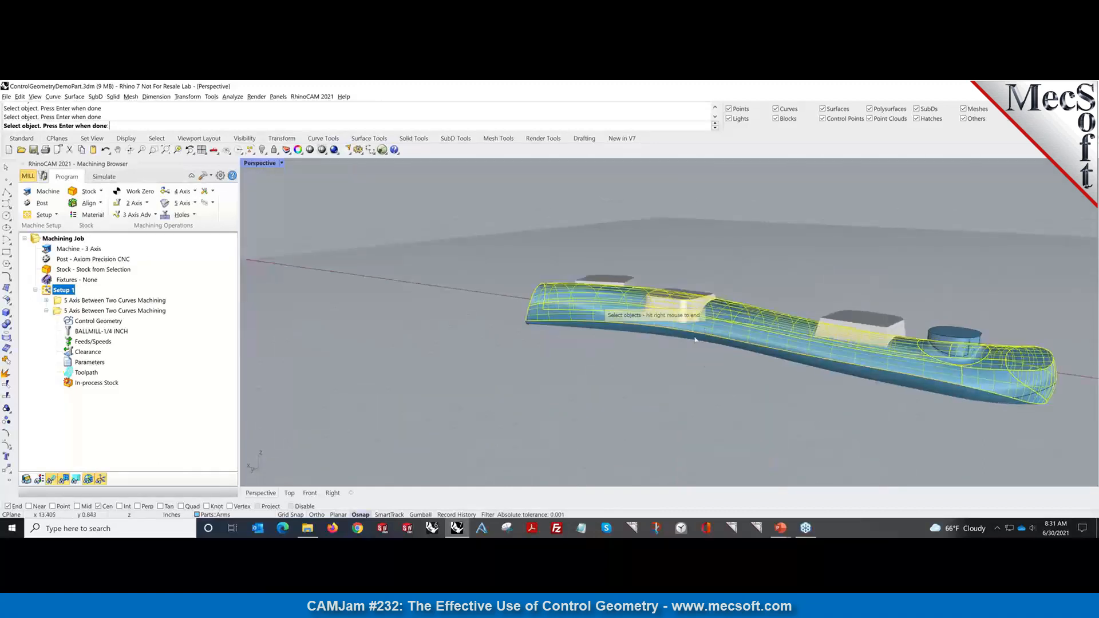
pyautogui.moveTo(884, 410); pyautogui.dragTo(547, 389, button='right')
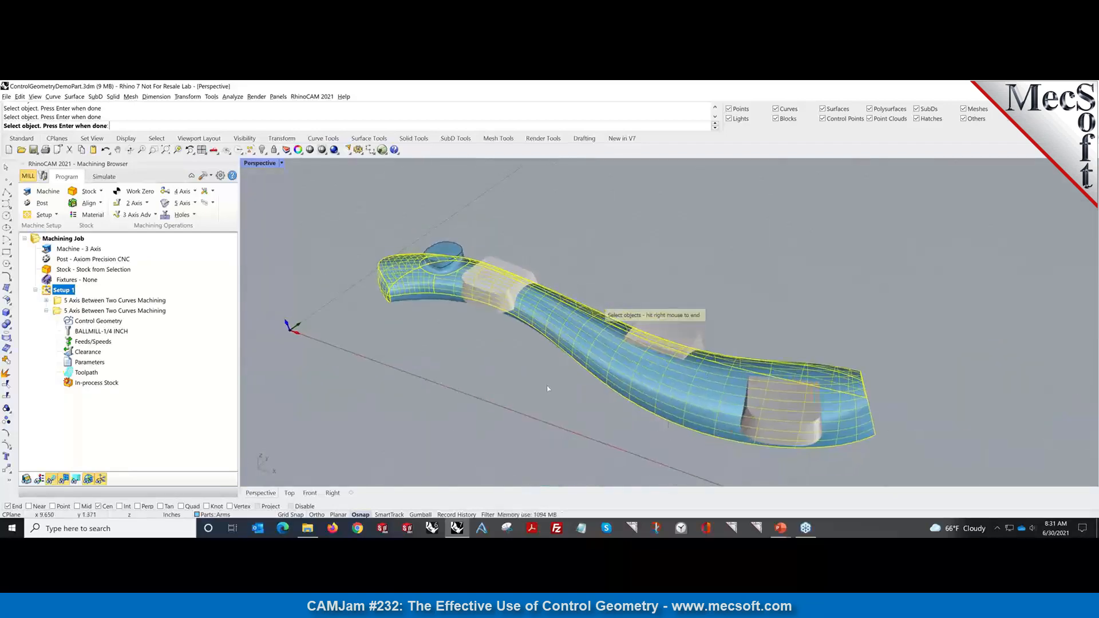
pyautogui.rightClick(283, 270)
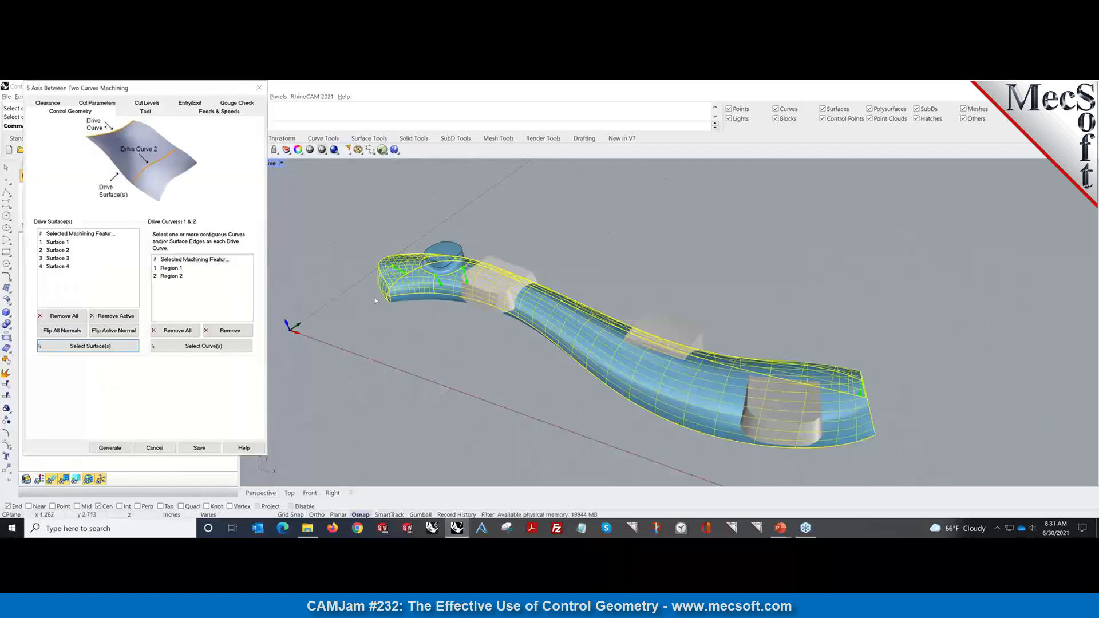
pyautogui.scroll(2, 343, 295)
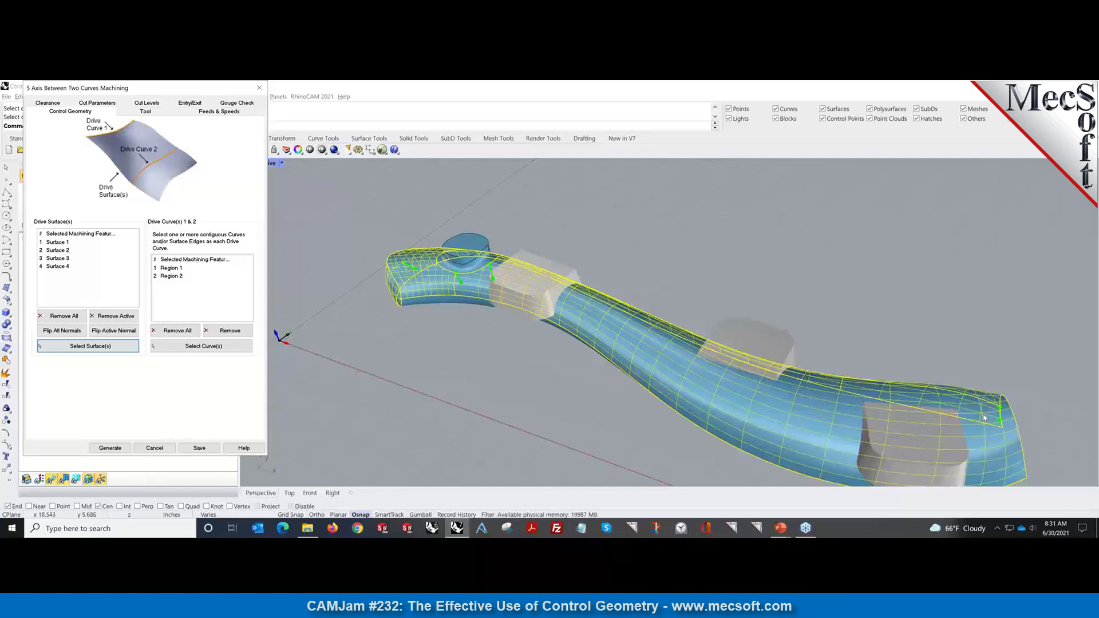
# Flip all drive surface normals, check the arrows on the arm, and select Region 2.
pyautogui.click(63, 330)
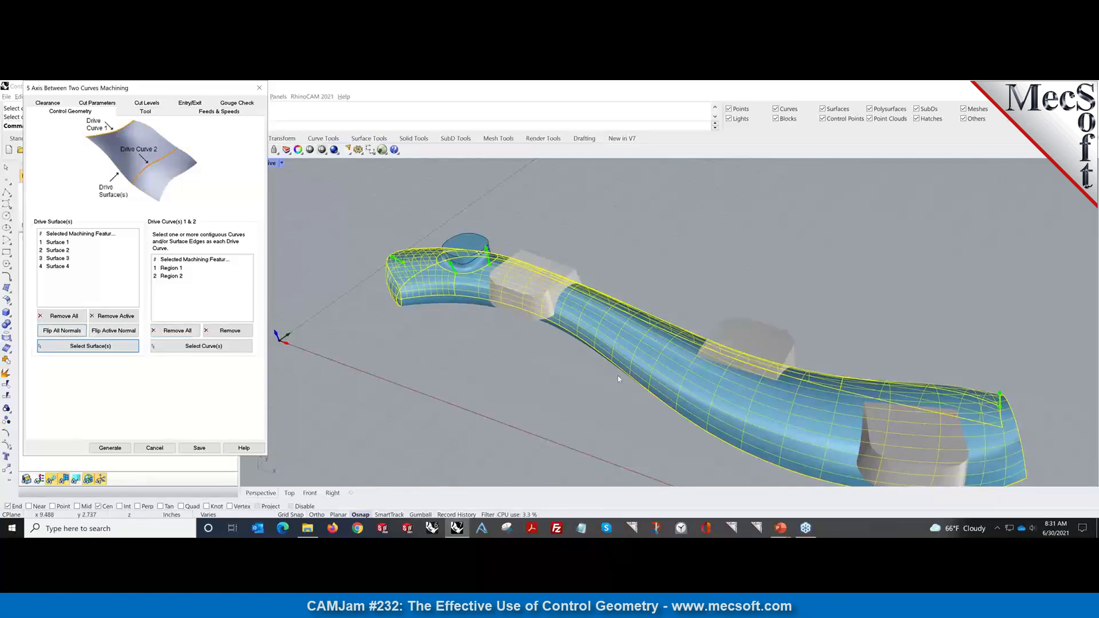
pyautogui.moveTo(608, 386)
pyautogui.mouseDown(button='right')
pyautogui.moveTo(512, 359)
pyautogui.moveTo(612, 381)
pyautogui.moveTo(591, 388)
pyautogui.mouseUp(button='right')
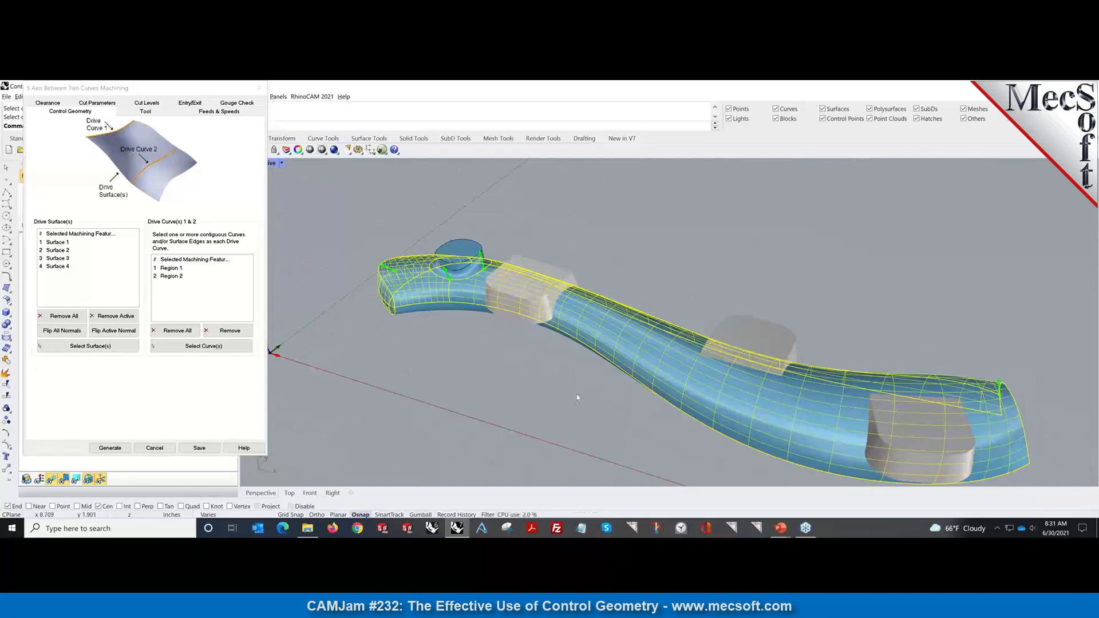
pyautogui.moveTo(577, 399); pyautogui.dragTo(532, 366, button='right')
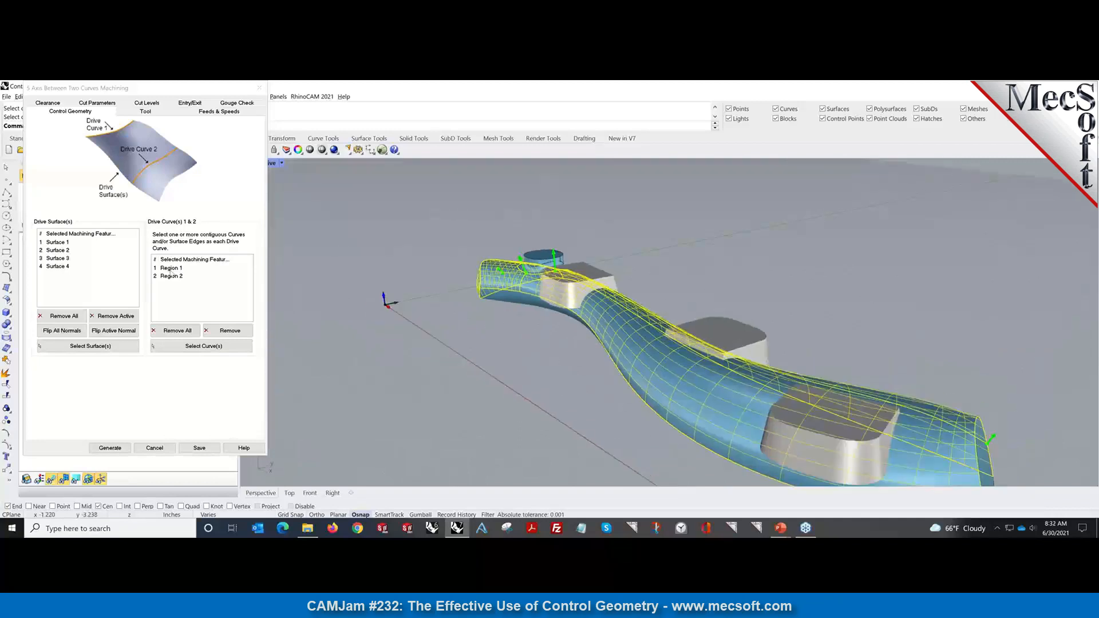
pyautogui.click(171, 275)
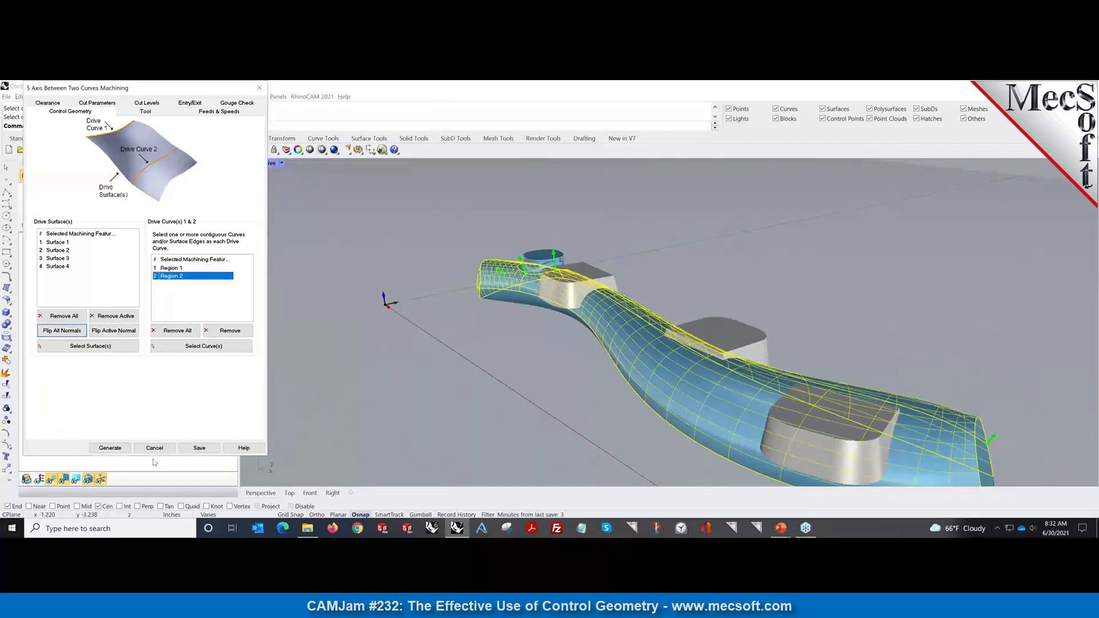
# Preview chamfer mill and taper mill types in the tool editor, closing it without changes.
pyautogui.click(145, 111)
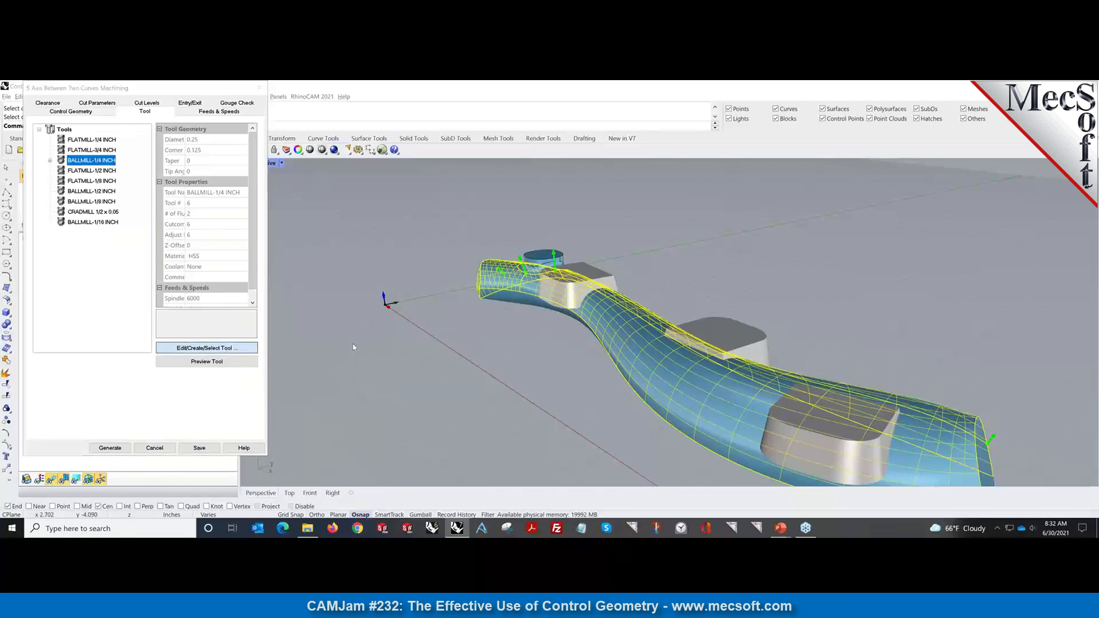
pyautogui.click(207, 348)
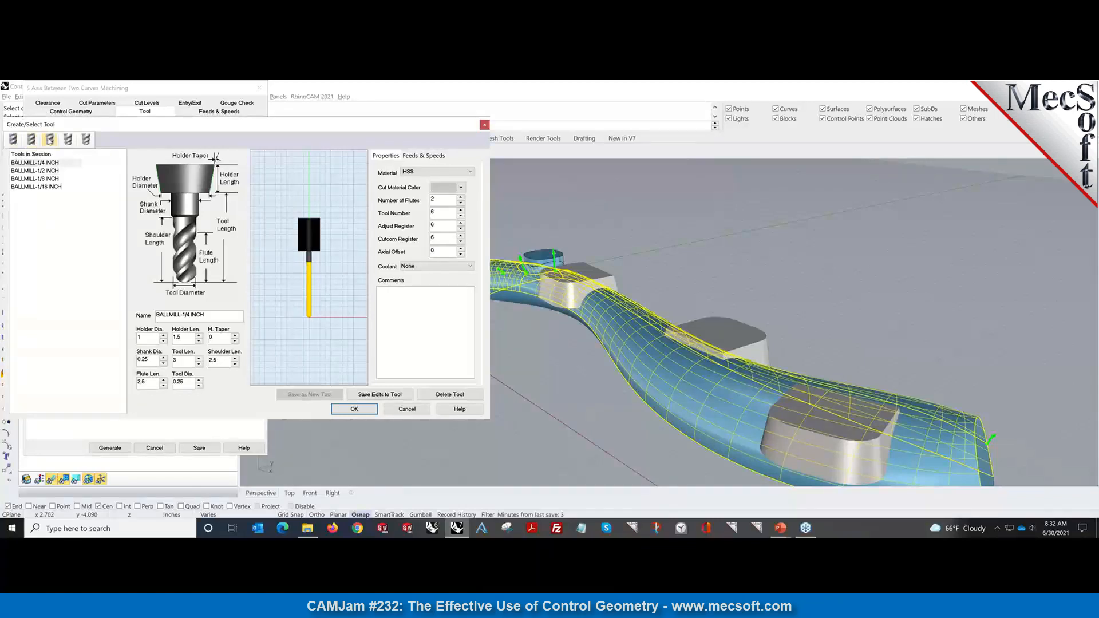
pyautogui.click(86, 139)
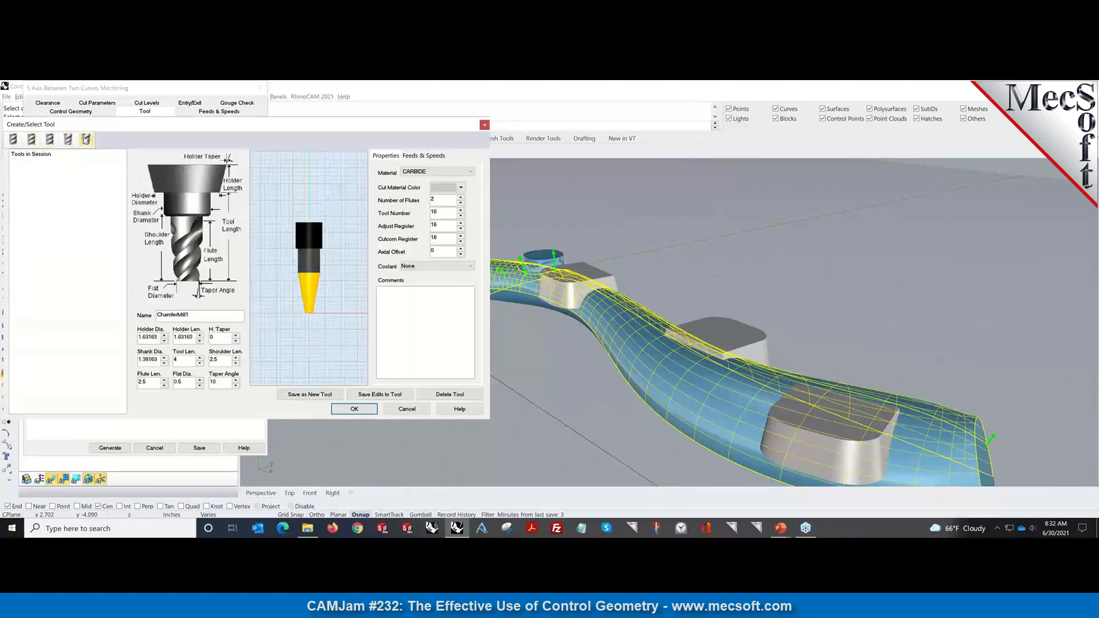
pyautogui.click(85, 140)
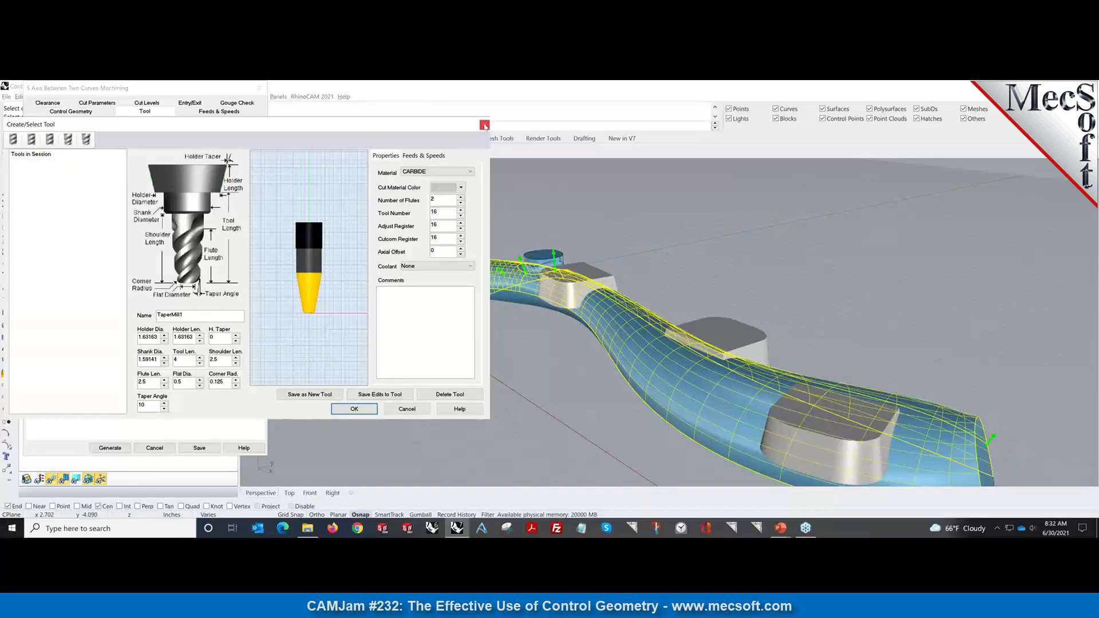
pyautogui.click(484, 125)
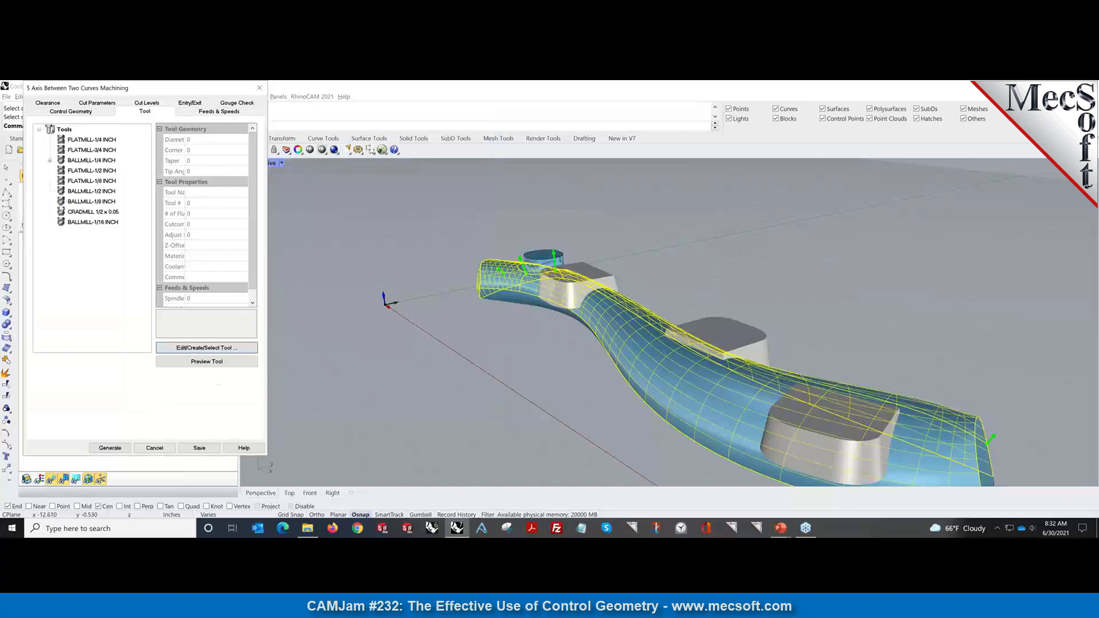
# Review Feeds & Speeds, then the Clearance plane parallel to Setup XY with automatic offset.
pyautogui.moveTo(98, 167)
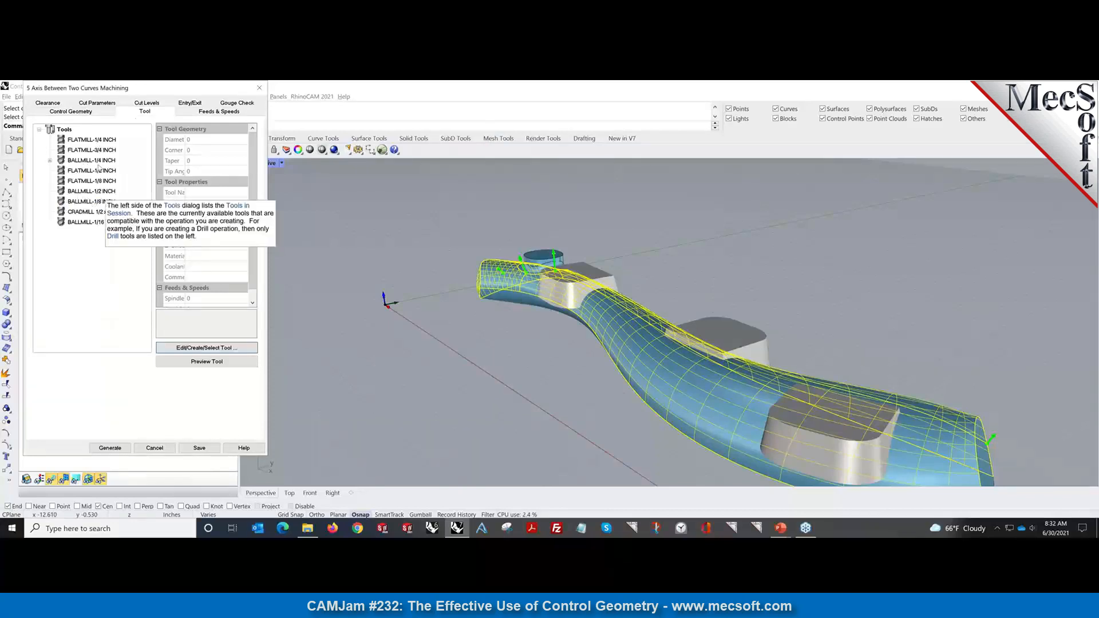
pyautogui.click(188, 113)
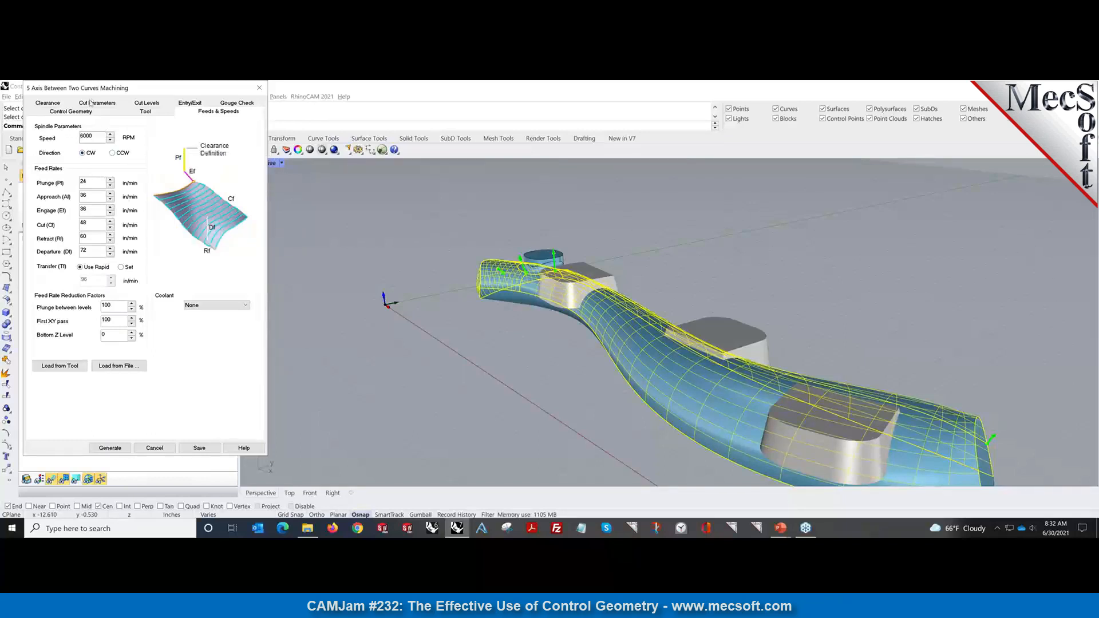
pyautogui.click(53, 103)
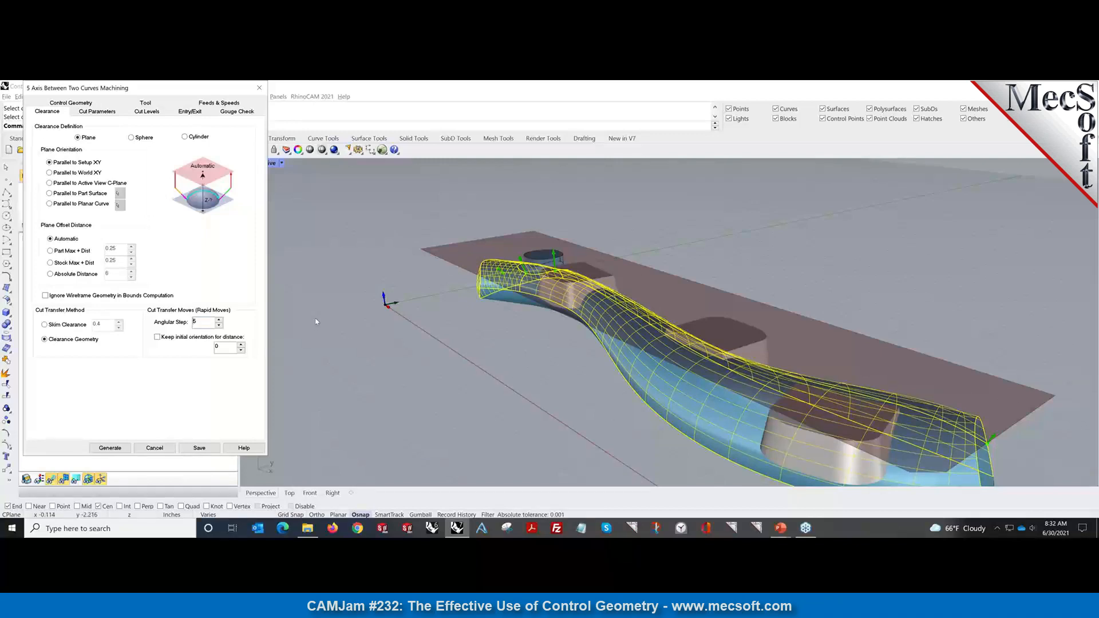
pyautogui.click(131, 138)
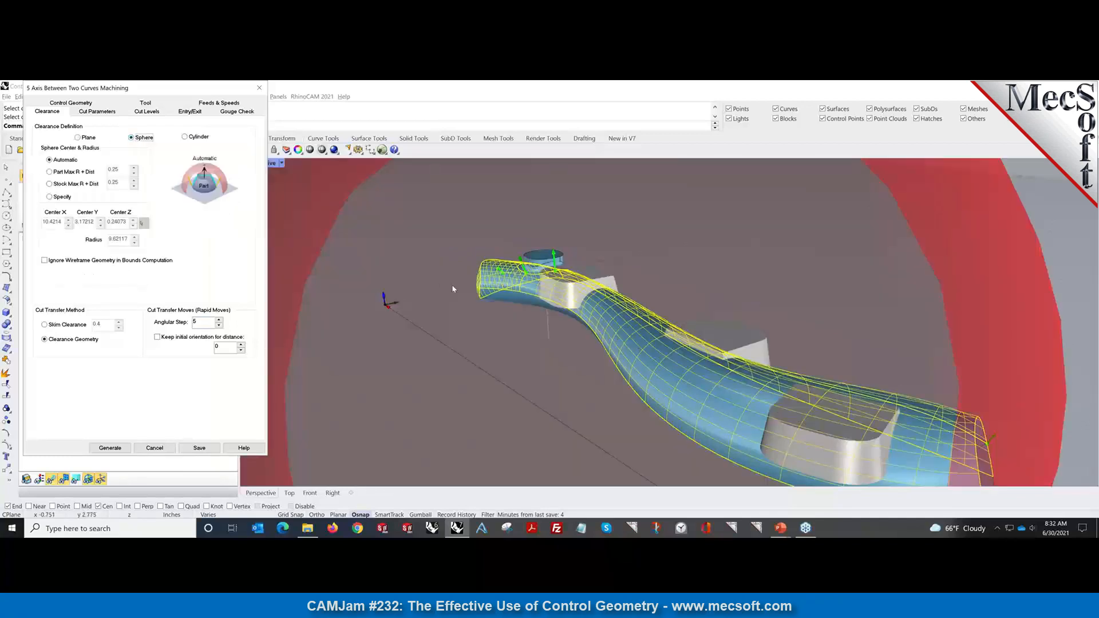
pyautogui.scroll(-5, 451, 284)
pyautogui.moveTo(446, 290); pyautogui.dragTo(317, 276, button='right')
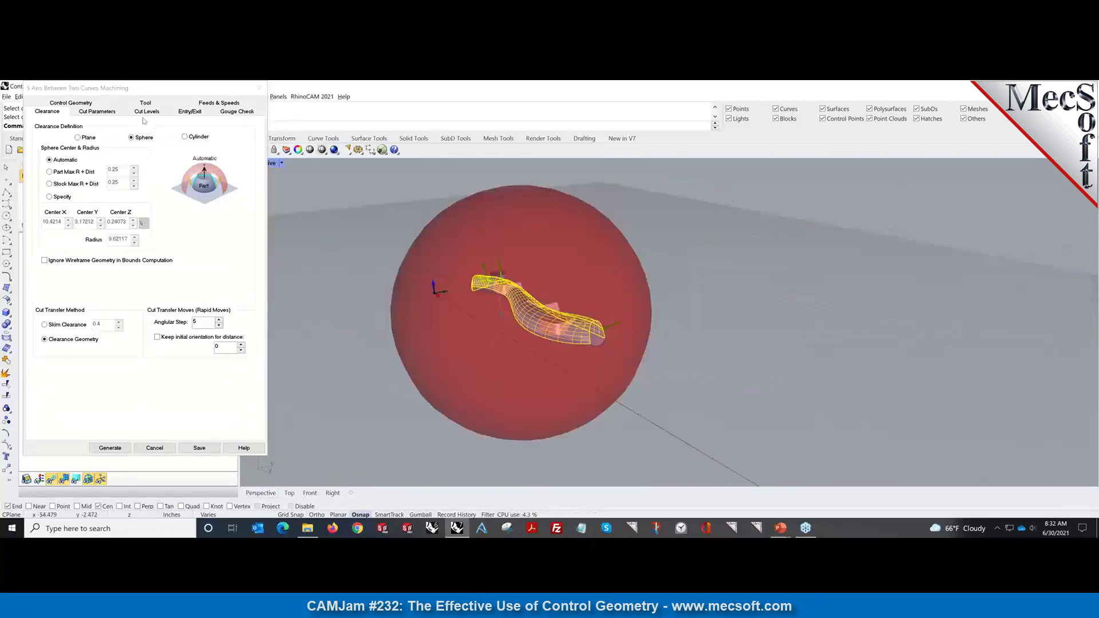
pyautogui.click(184, 137)
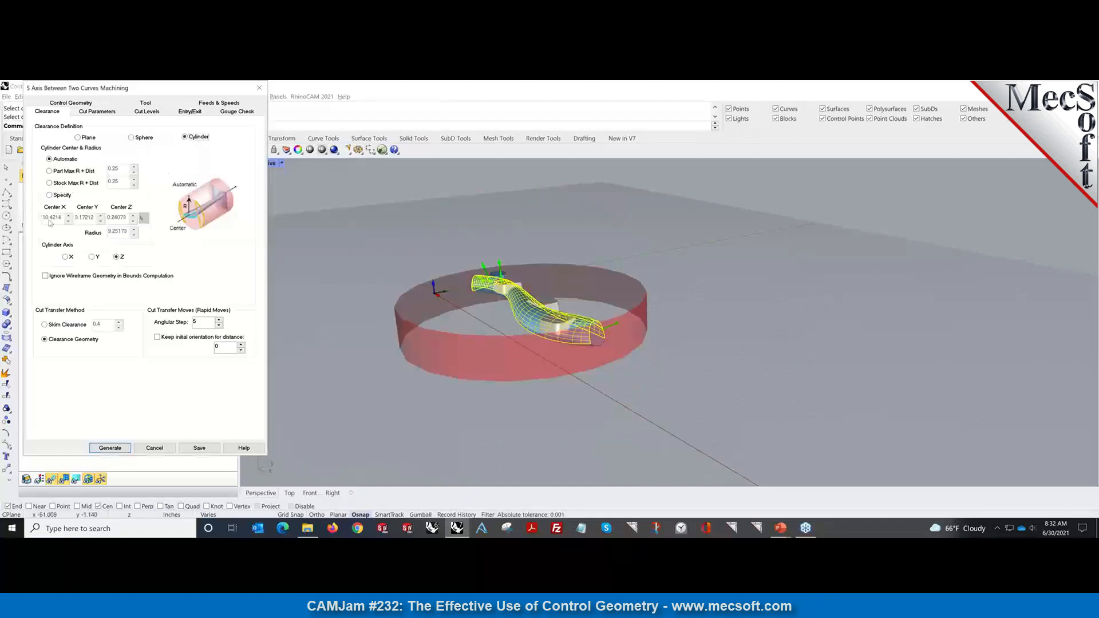
pyautogui.click(66, 256)
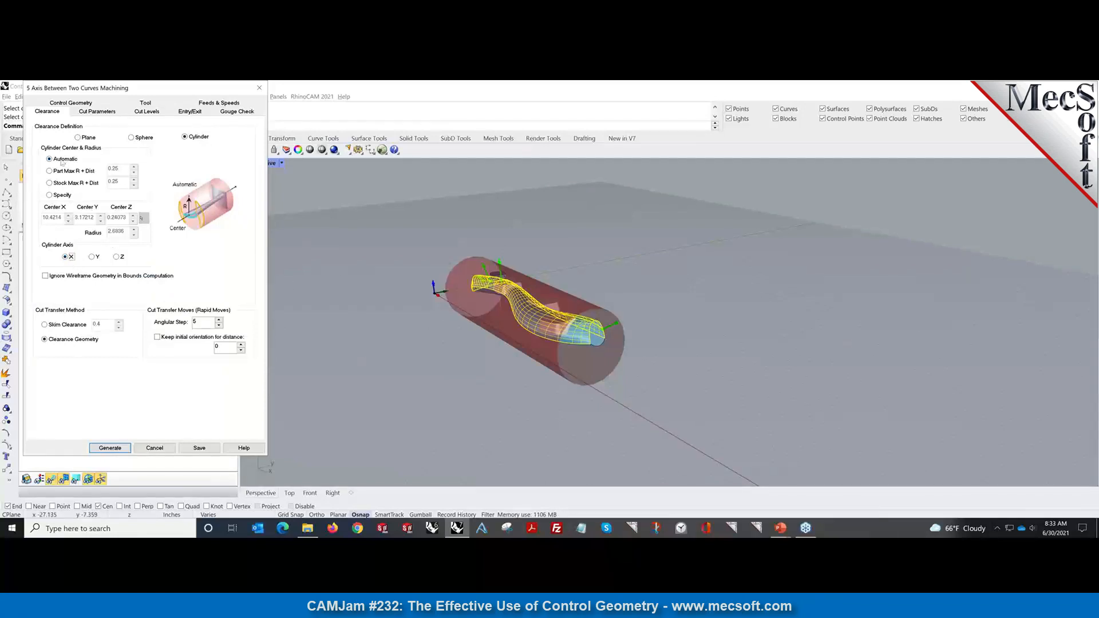
pyautogui.click(78, 138)
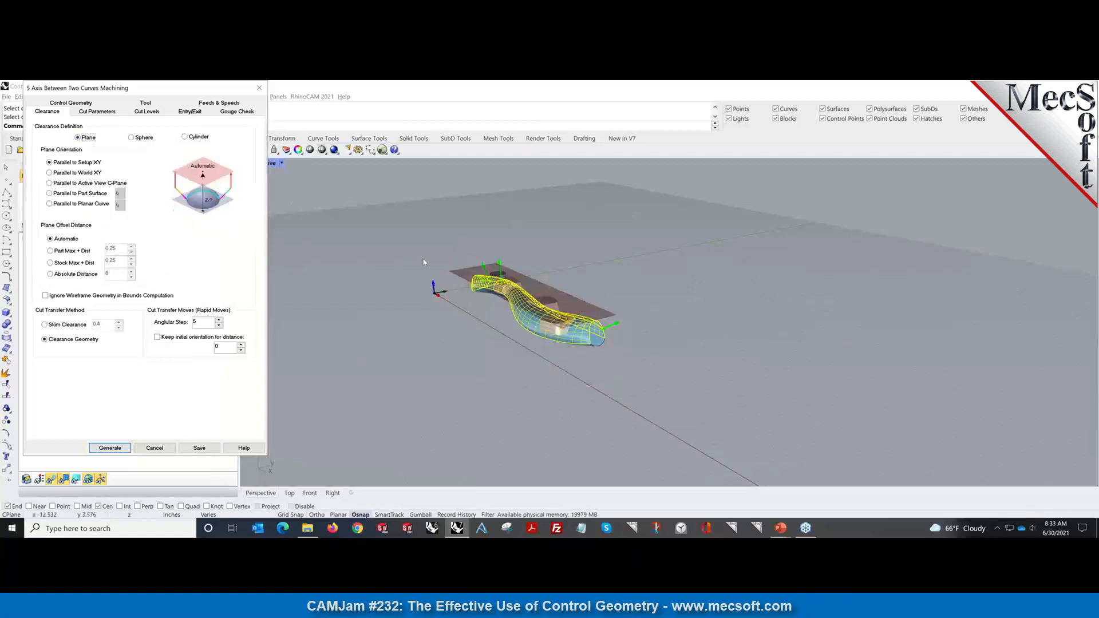
pyautogui.scroll(2, 424, 262)
pyautogui.scroll(2, 424, 261)
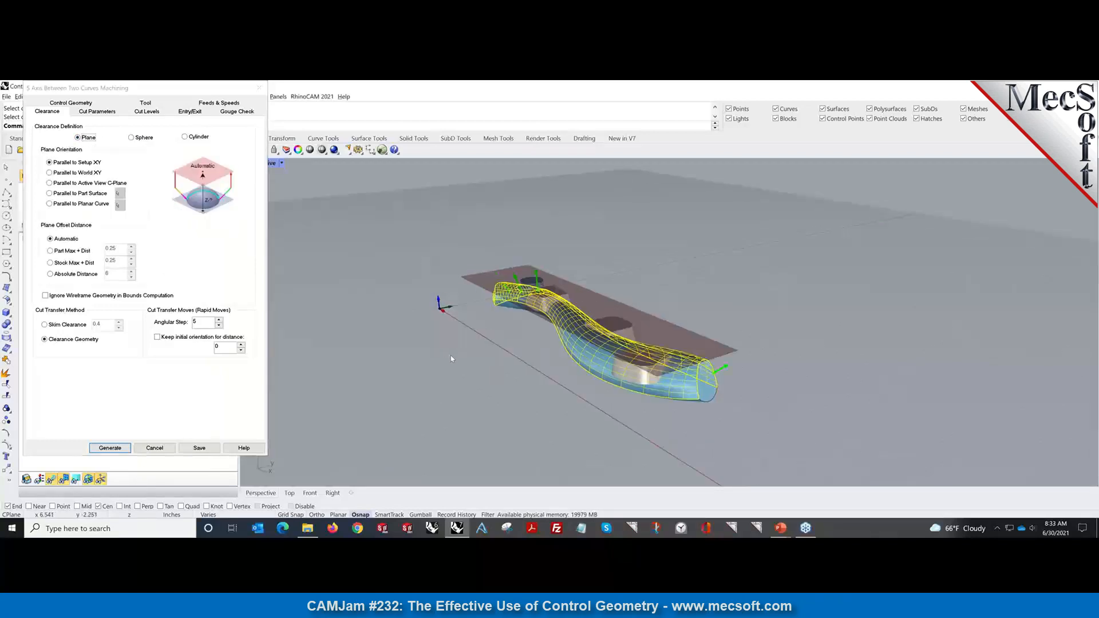
pyautogui.moveTo(452, 358); pyautogui.dragTo(459, 369, button='right')
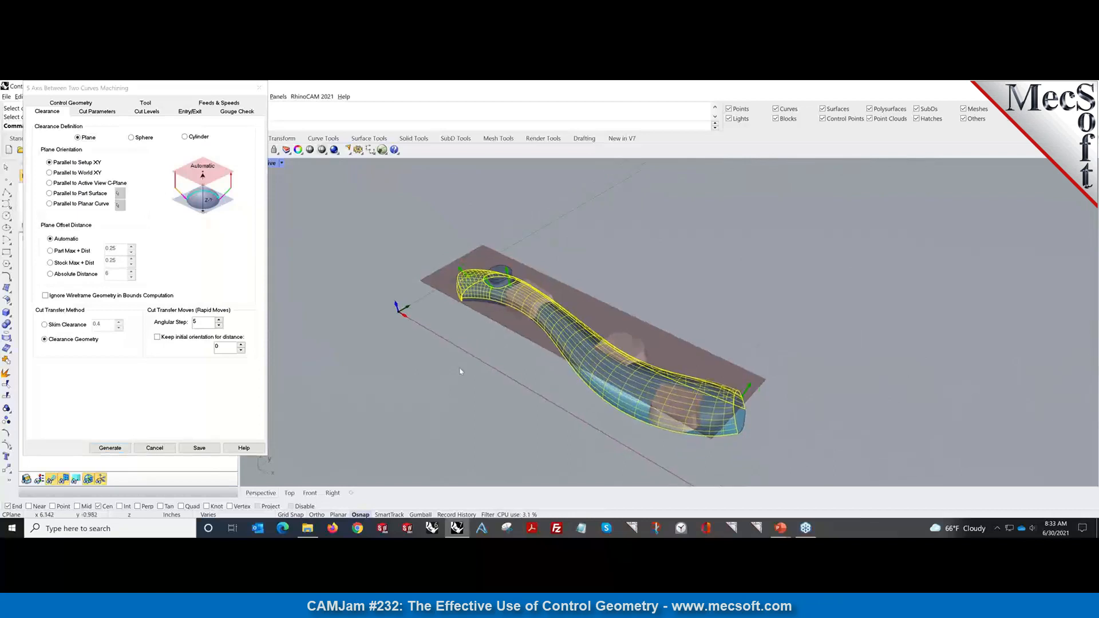
# Read the Cut Parameters help for 5 Axes, 4 Axes, Cut Tolerance and Fixed Axis options.
pyautogui.click(97, 112)
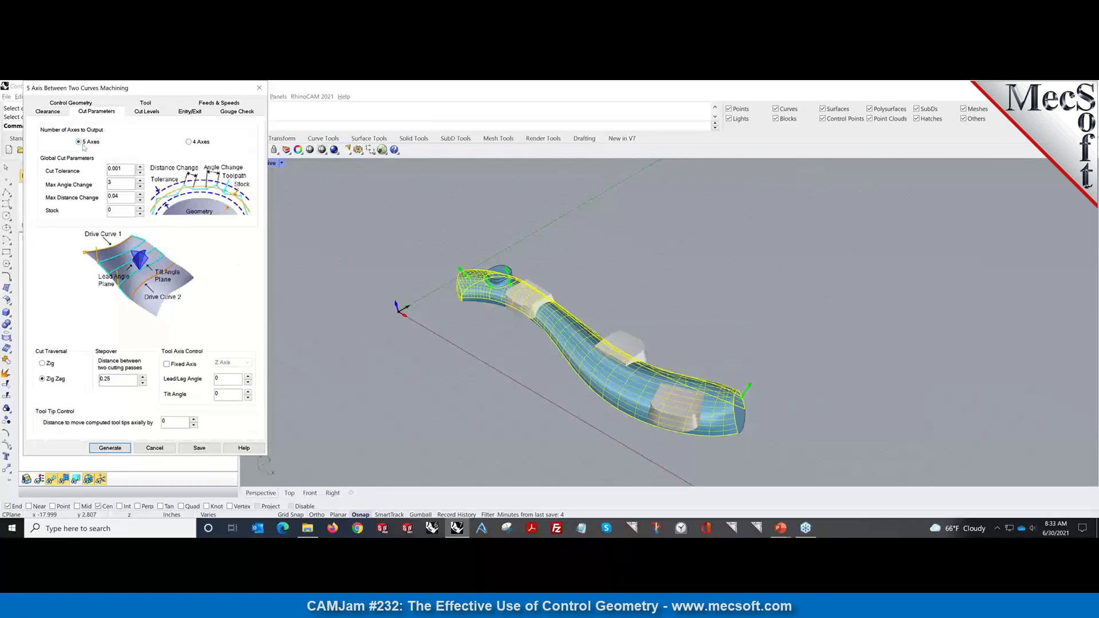
pyautogui.moveTo(84, 147)
pyautogui.moveTo(209, 143)
pyautogui.moveTo(121, 170)
pyautogui.moveTo(166, 366)
# Review the Cut Levels, Entry/Exit and Gouge Check settings, then generate the gouge-checked toolpath.
pyautogui.click(148, 112)
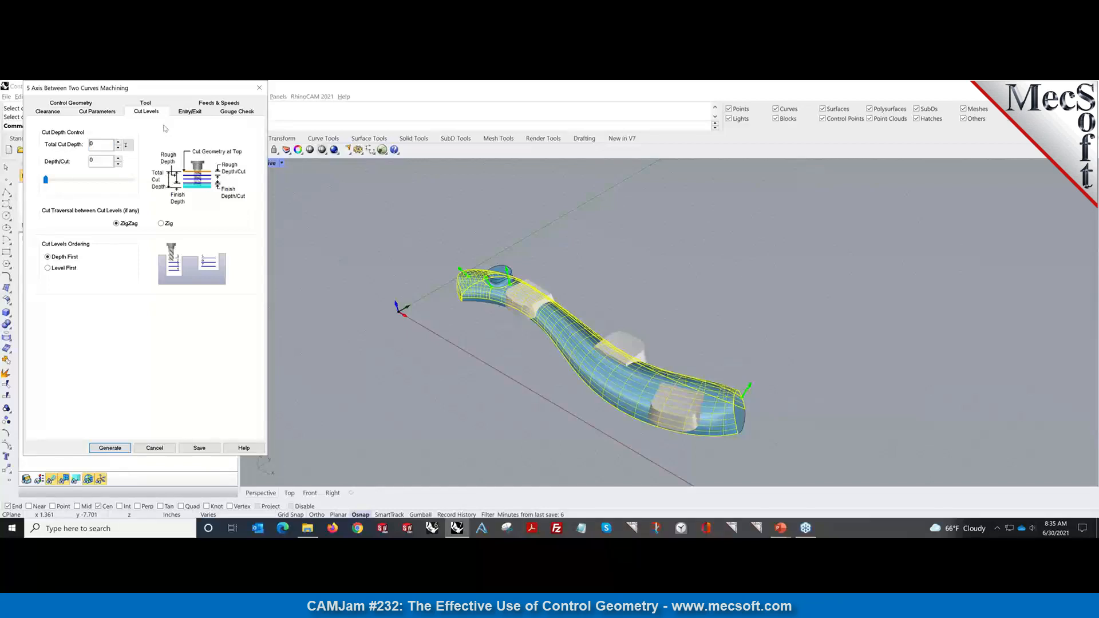
pyautogui.click(188, 113)
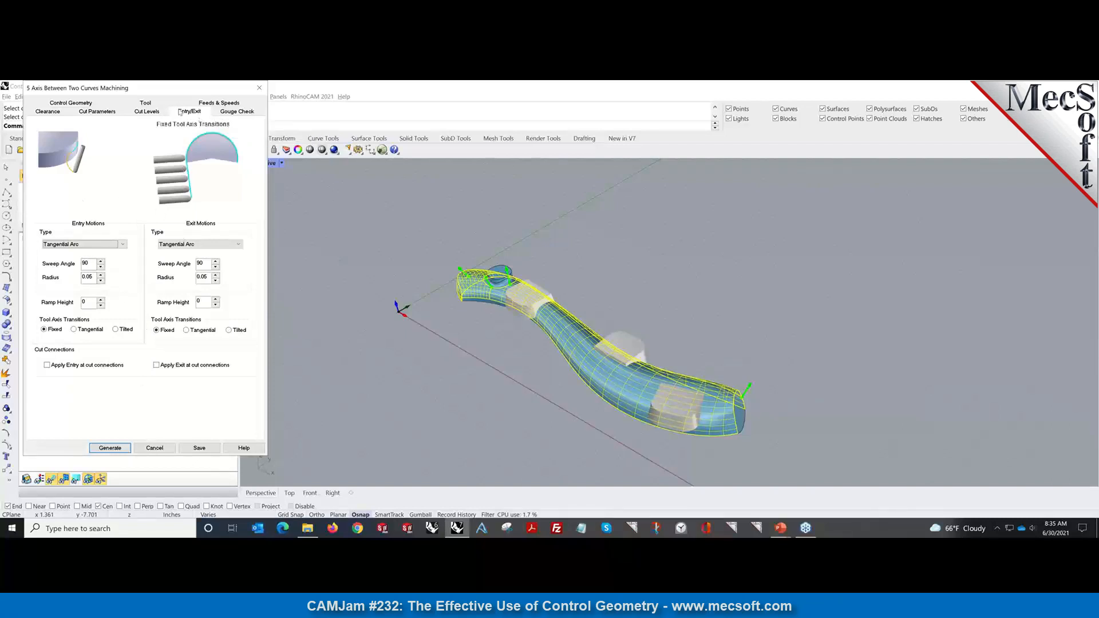
pyautogui.click(227, 114)
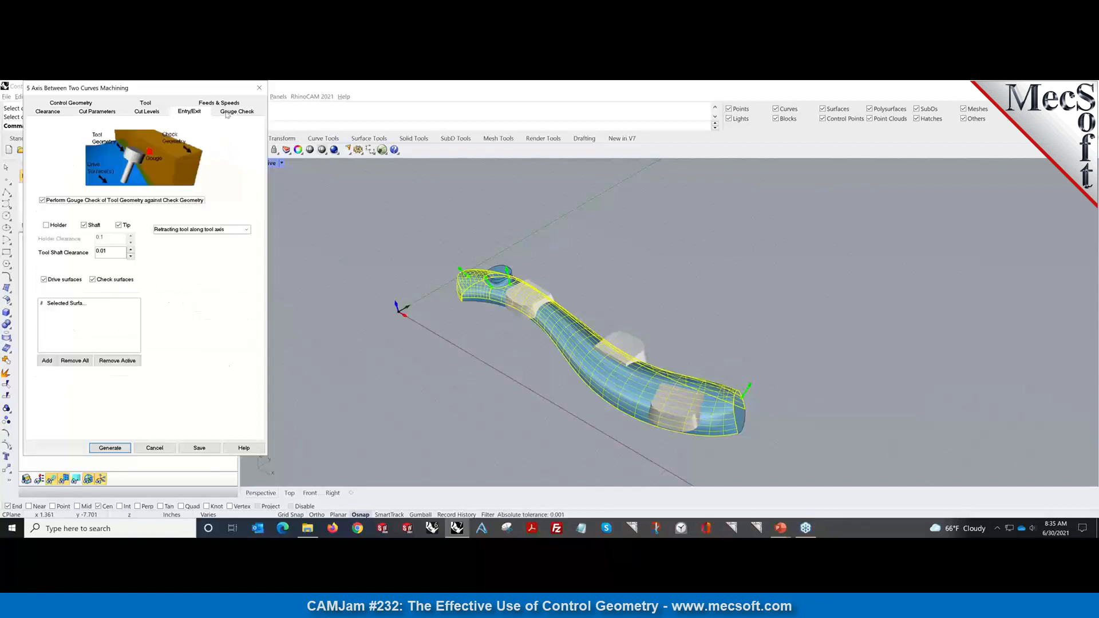
pyautogui.click(110, 448)
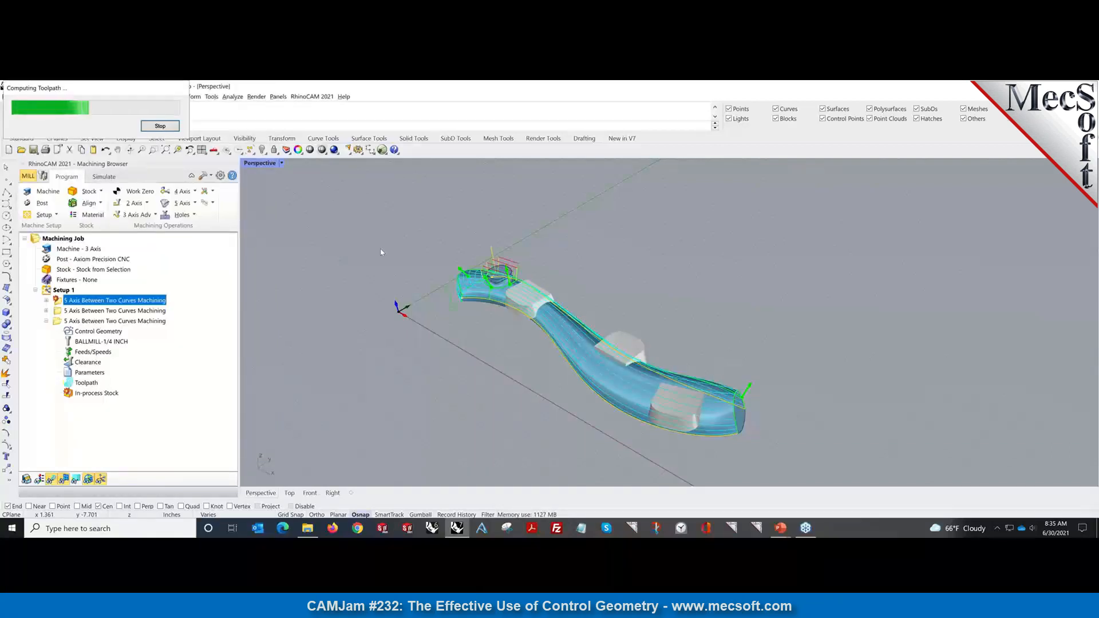
# Open the first Between Two Curves operation's parameters and set its Zig Zag stepover to 0.1.
pyautogui.moveTo(562, 393)
pyautogui.mouseDown(button='right')
pyautogui.moveTo(424, 387)
pyautogui.moveTo(546, 391)
pyautogui.mouseUp(button='right')
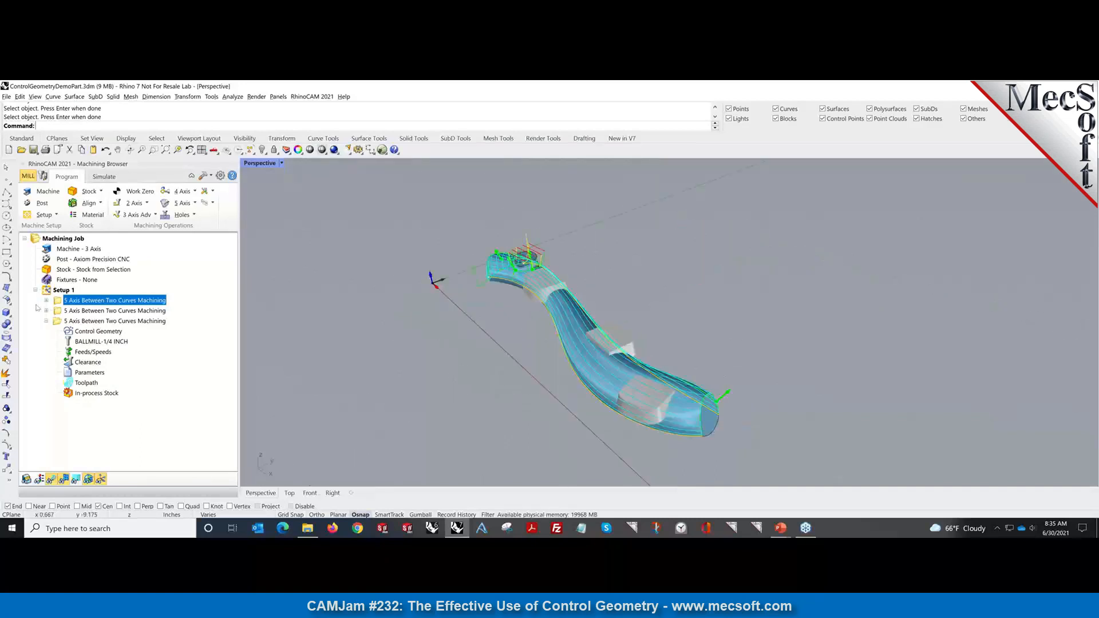
pyautogui.click(46, 301)
pyautogui.click(68, 352)
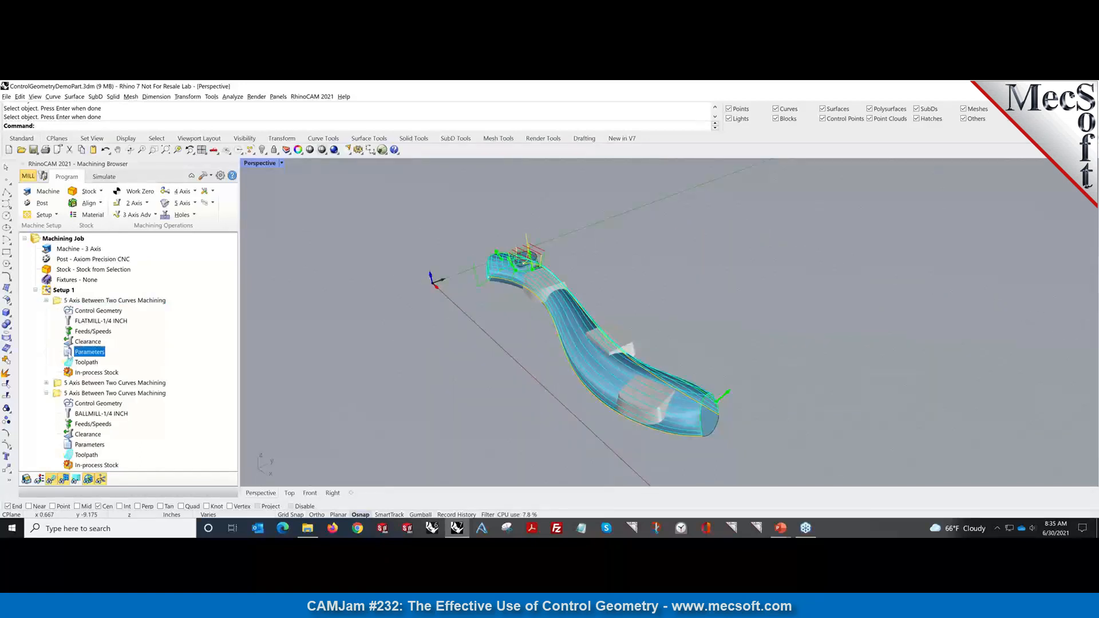
pyautogui.doubleClick(68, 352)
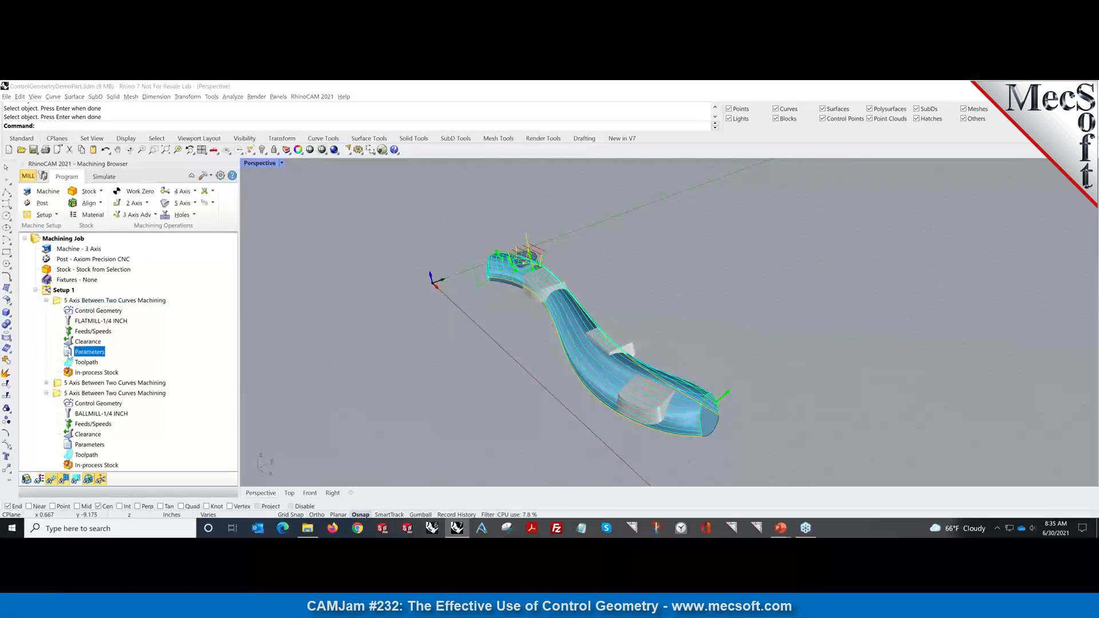
pyautogui.click(121, 372)
pyautogui.moveTo(121, 372)
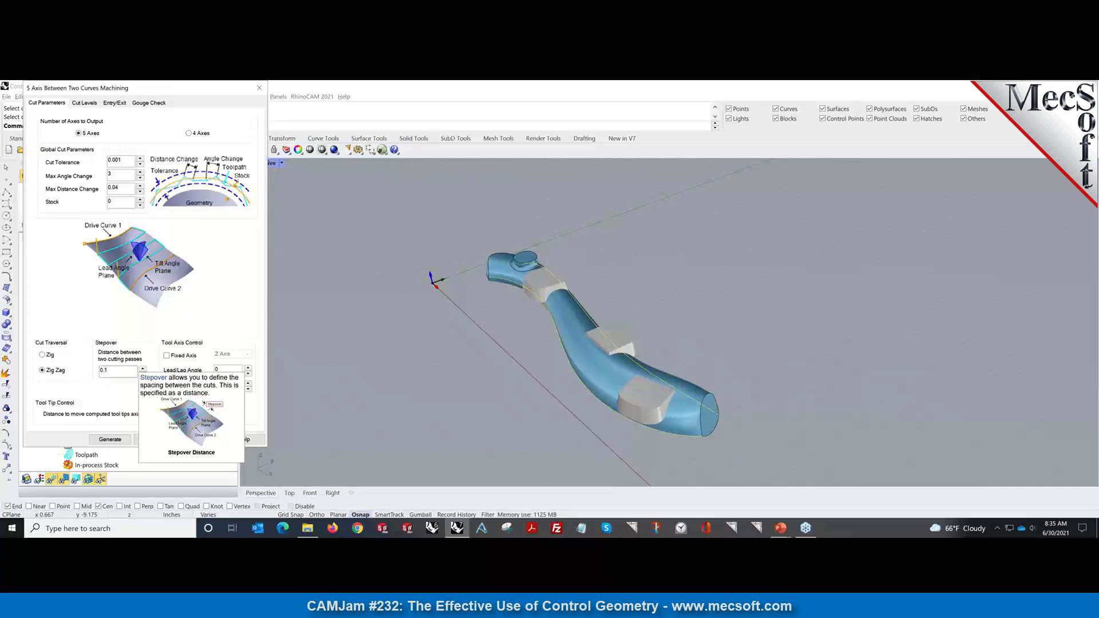
# Regenerate the 0.1-stepover toolpath, inspect it along the twisted arm, and reopen the operation's parameters.
pyautogui.click(111, 440)
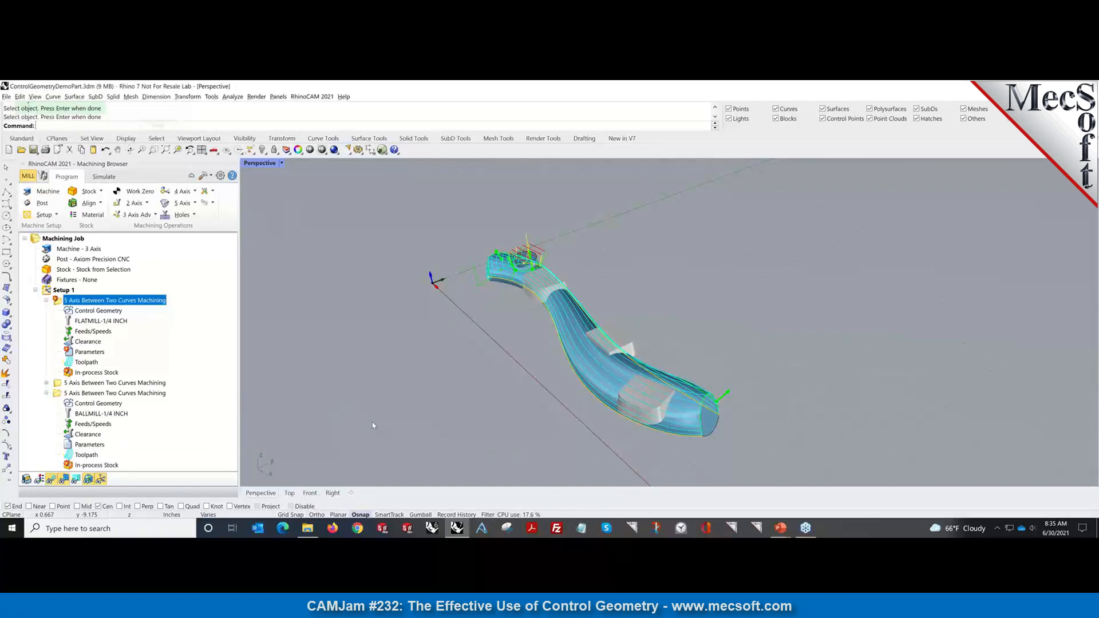
pyautogui.moveTo(682, 429)
pyautogui.mouseDown(button='right')
pyautogui.moveTo(584, 412)
pyautogui.moveTo(689, 421)
pyautogui.mouseUp(button='right')
pyautogui.scroll(3, 689, 421)
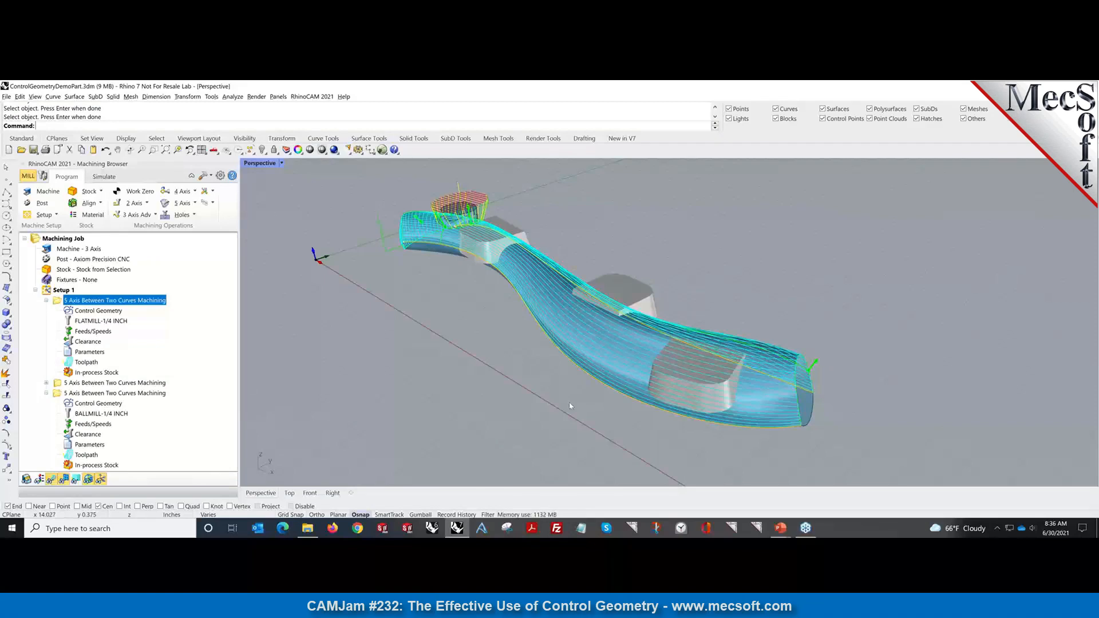
pyautogui.moveTo(570, 406); pyautogui.dragTo(456, 367, button='right')
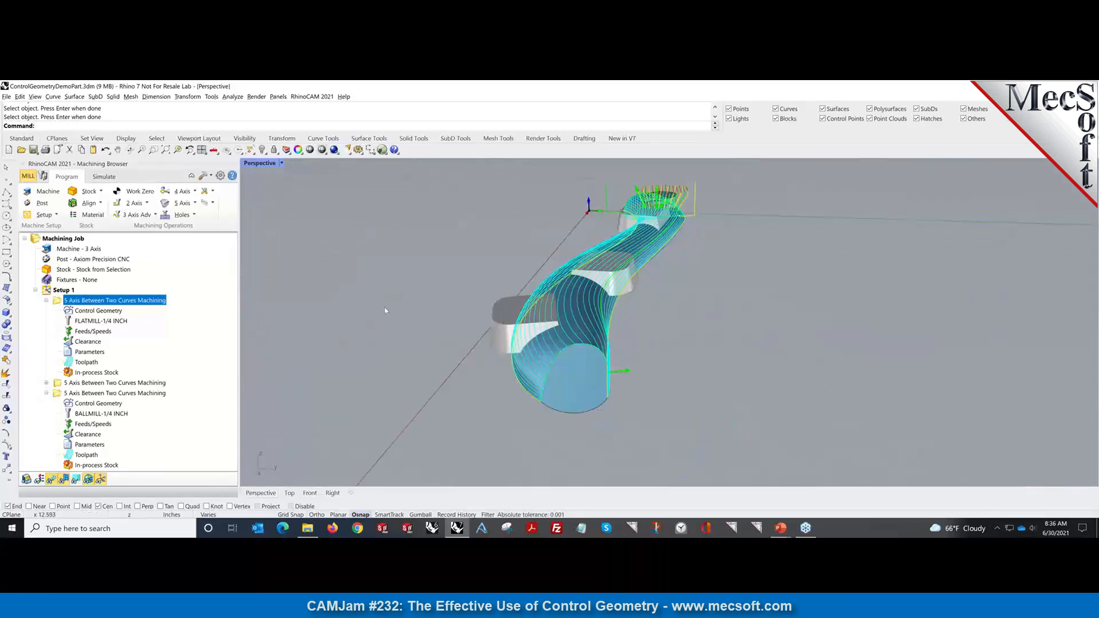
pyautogui.moveTo(401, 322); pyautogui.dragTo(360, 316, button='right')
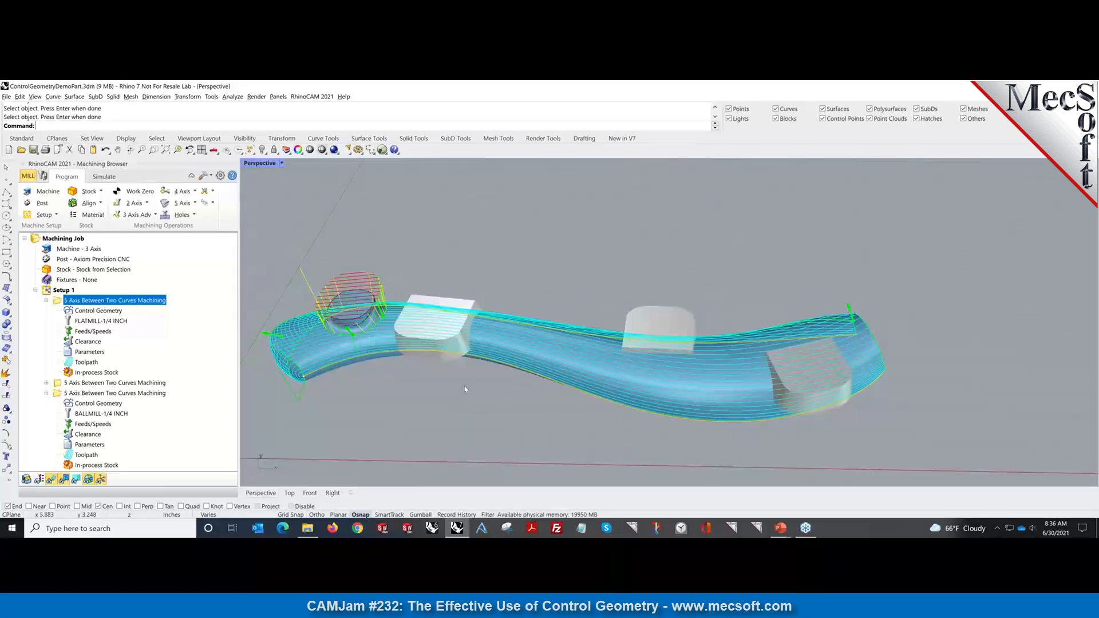
pyautogui.moveTo(538, 434); pyautogui.dragTo(590, 416, button='right')
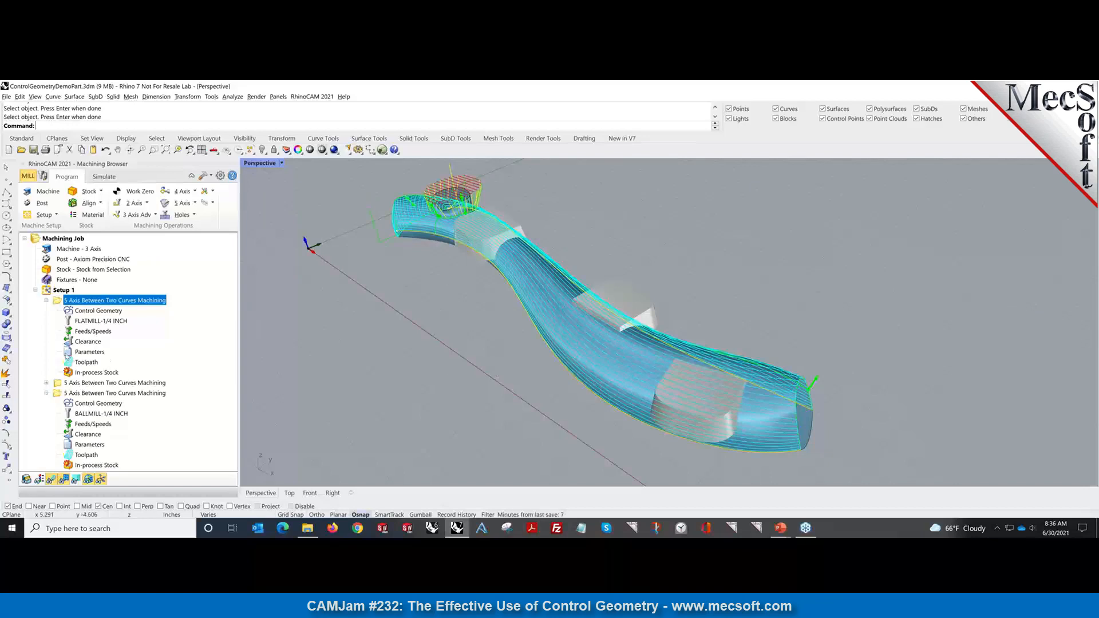
pyautogui.click(68, 352)
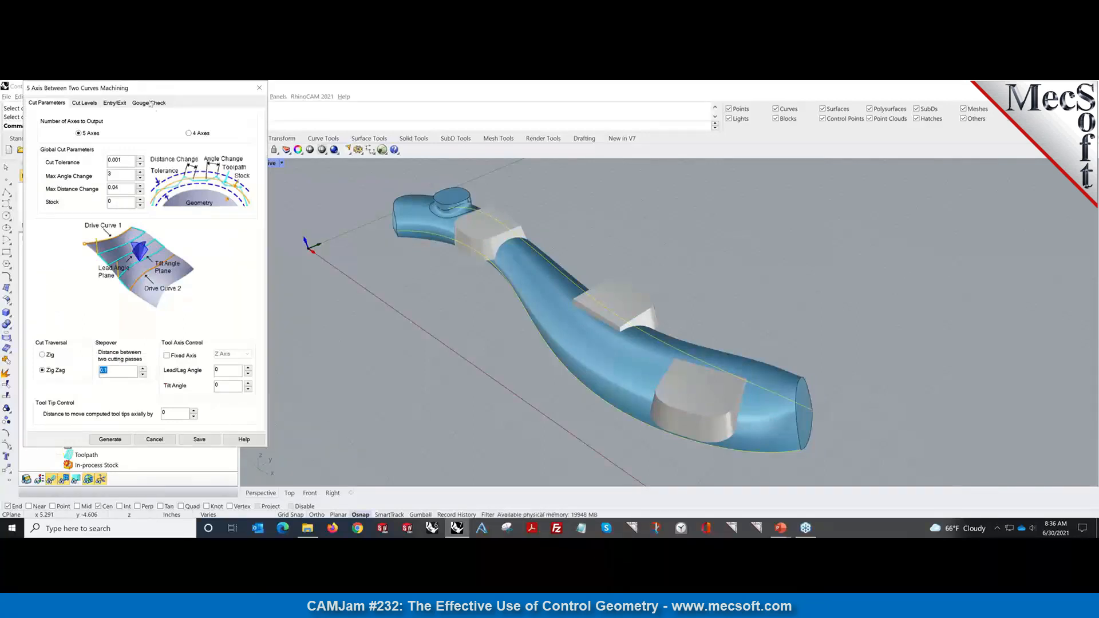
# Under Gouge Check, add the end block's top, curved and side faces as check surfaces.
pyautogui.click(153, 105)
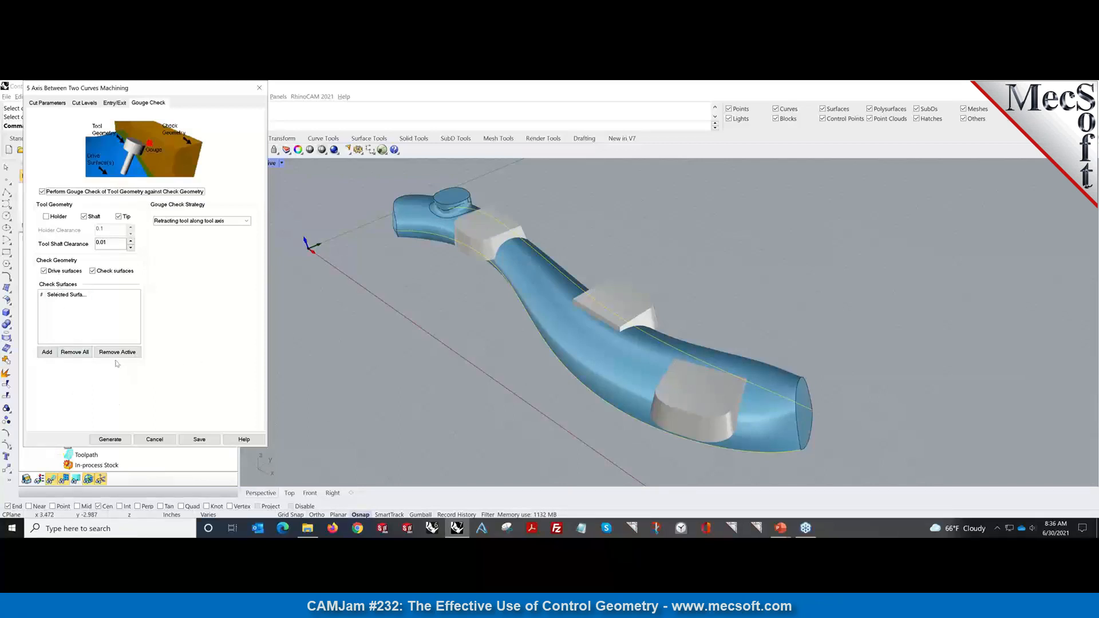
pyautogui.click(53, 357)
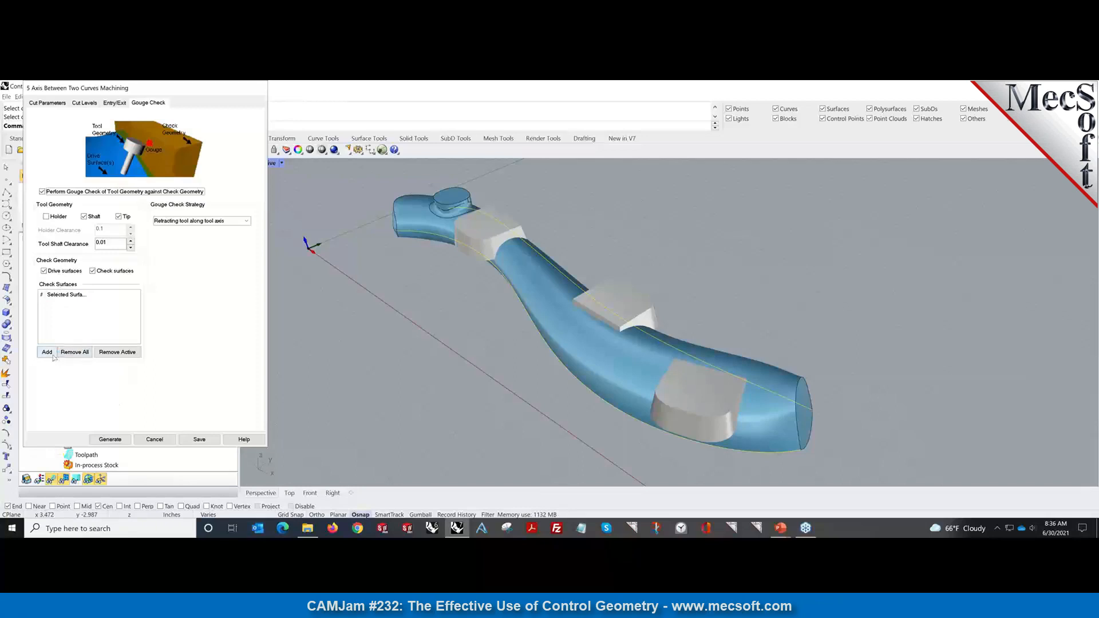
pyautogui.click(659, 412)
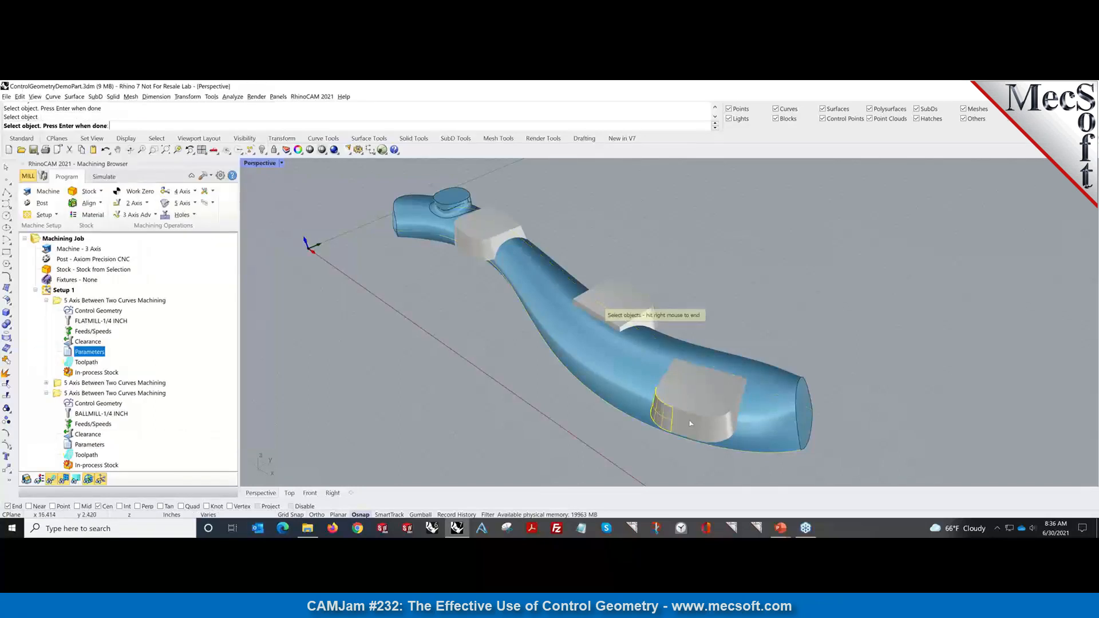
pyautogui.click(711, 411)
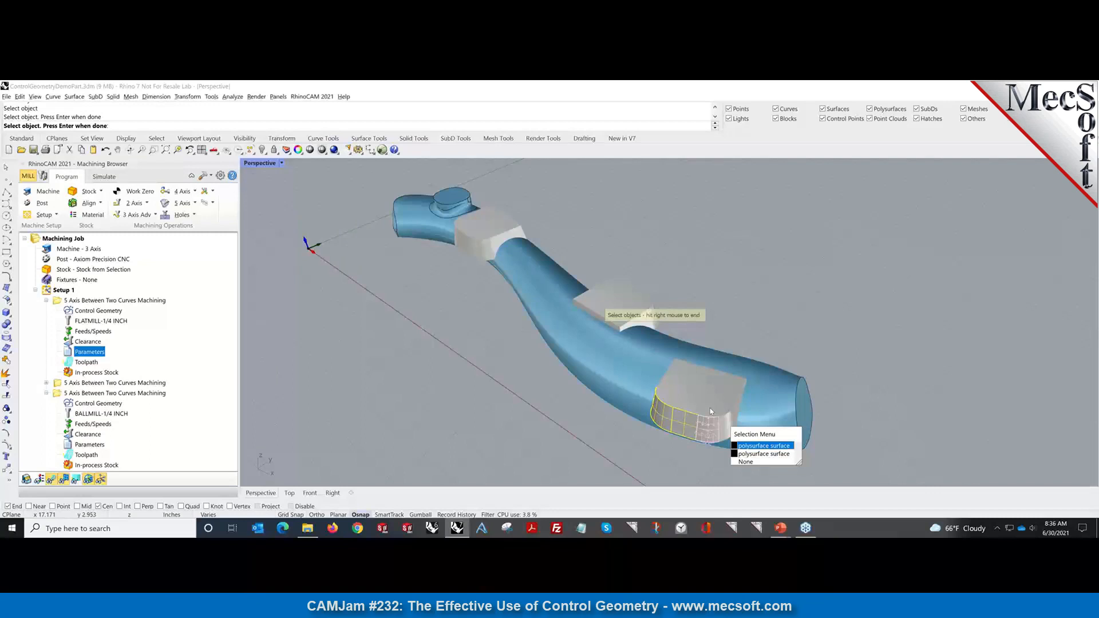
pyautogui.click(763, 445)
pyautogui.click(711, 401)
pyautogui.click(728, 422)
pyautogui.click(736, 415)
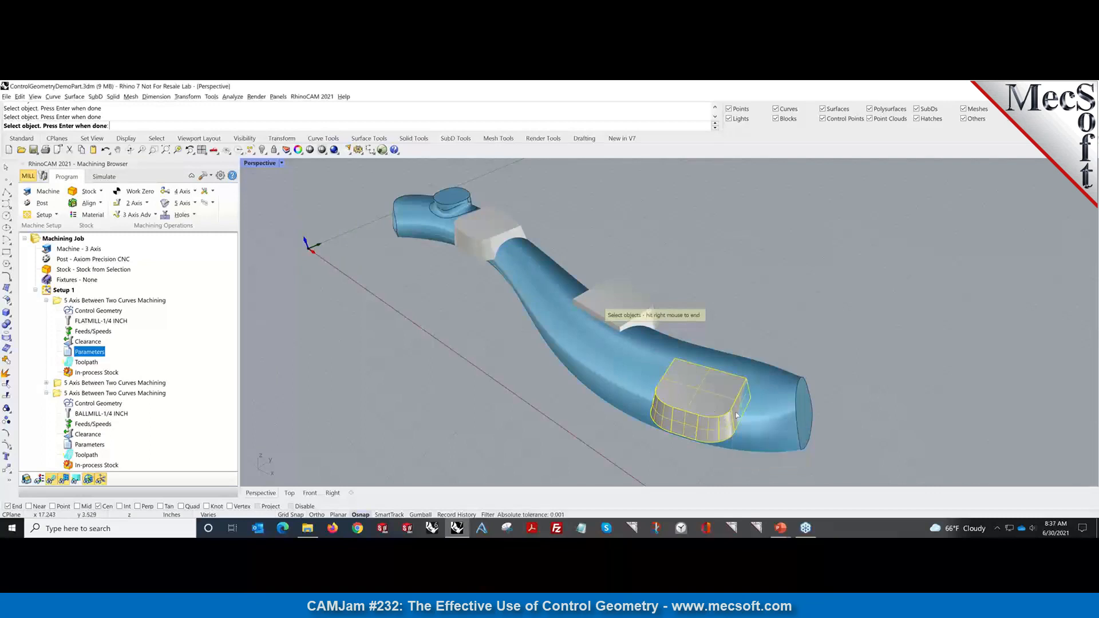
pyautogui.moveTo(815, 416); pyautogui.dragTo(527, 309, button='right')
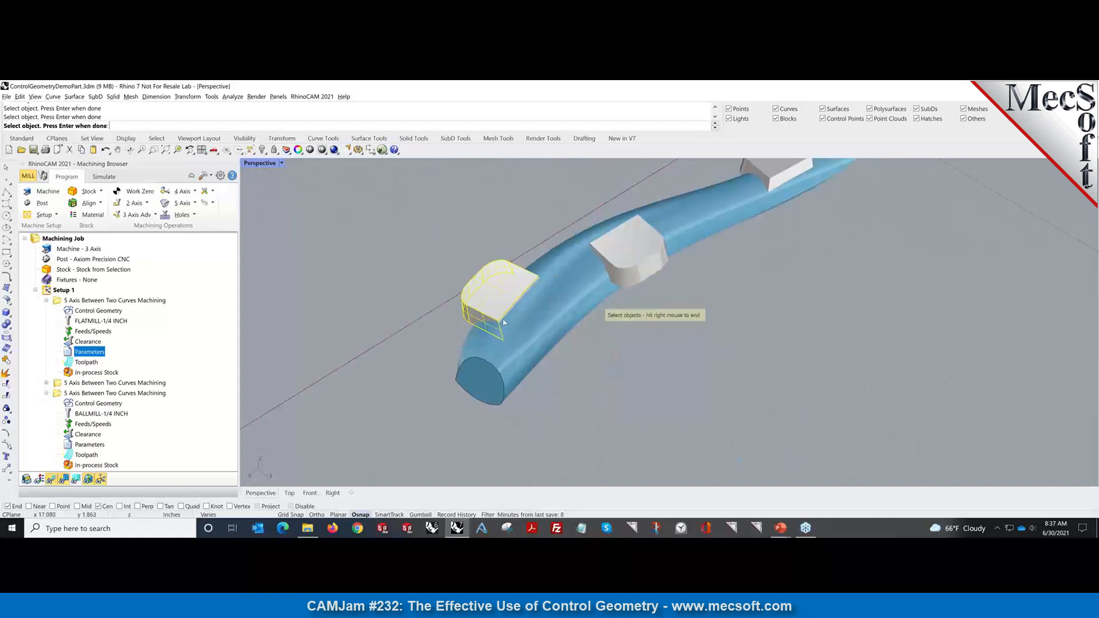
pyautogui.moveTo(596, 341); pyautogui.dragTo(696, 198, button='right')
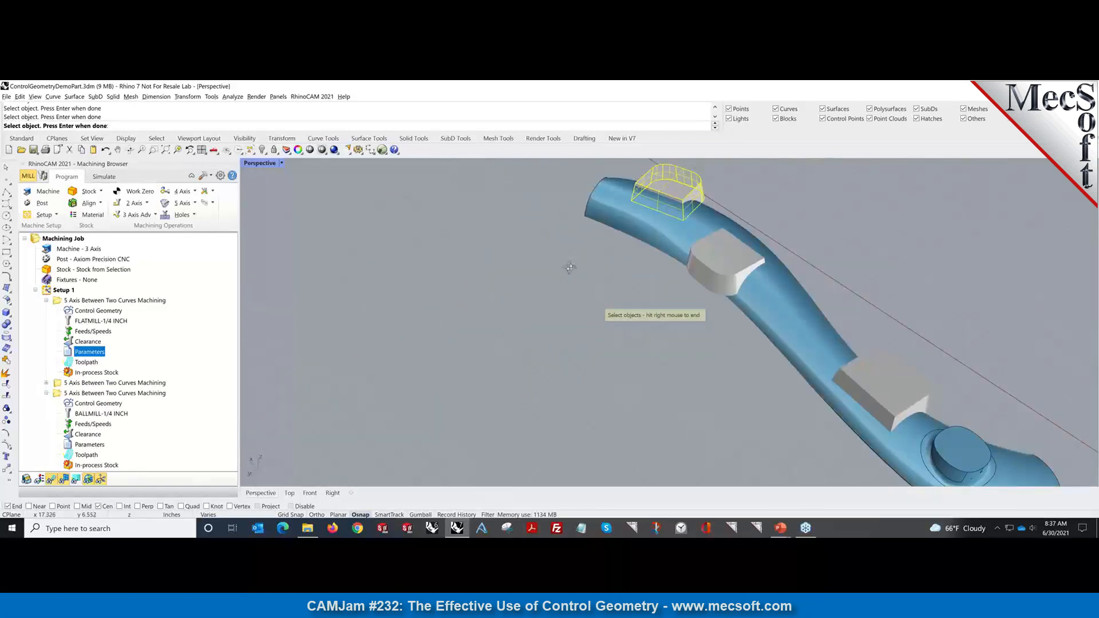
pyautogui.moveTo(570, 267); pyautogui.dragTo(340, 364, button='right')
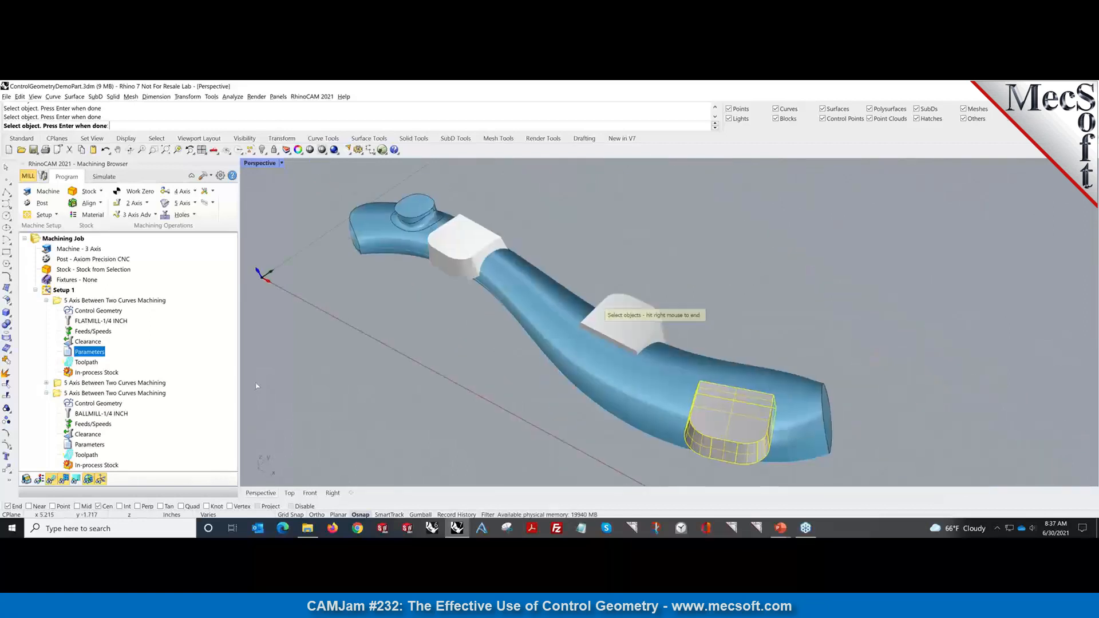
pyautogui.rightClick(340, 365)
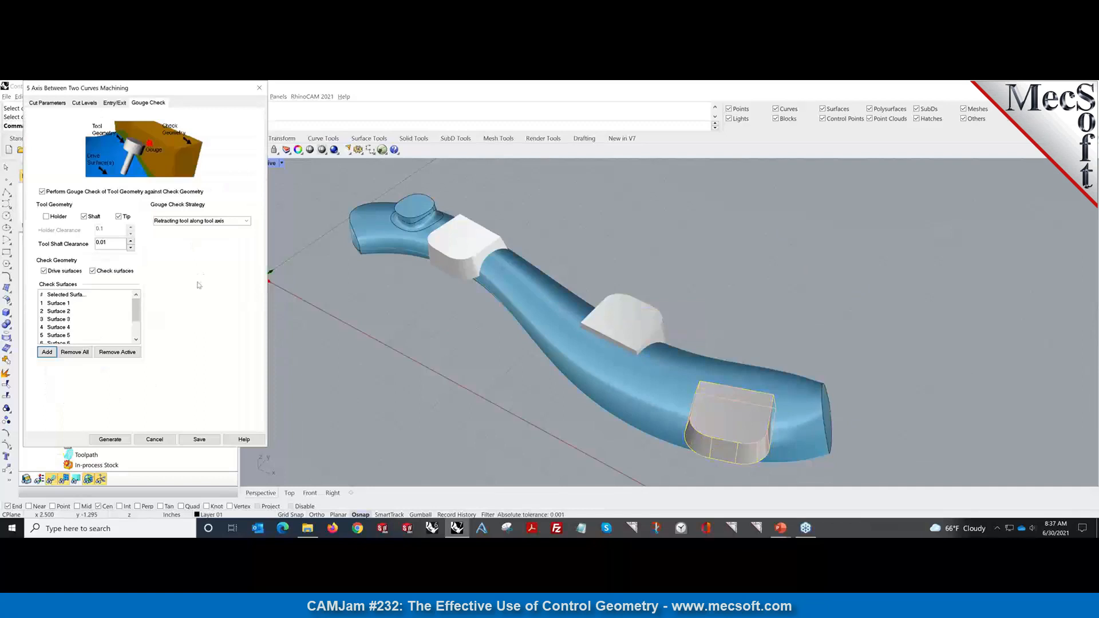
# Set the gouge check strategy to 'Leaving out gouging points' and regenerate the toolpath.
pyautogui.click(246, 220)
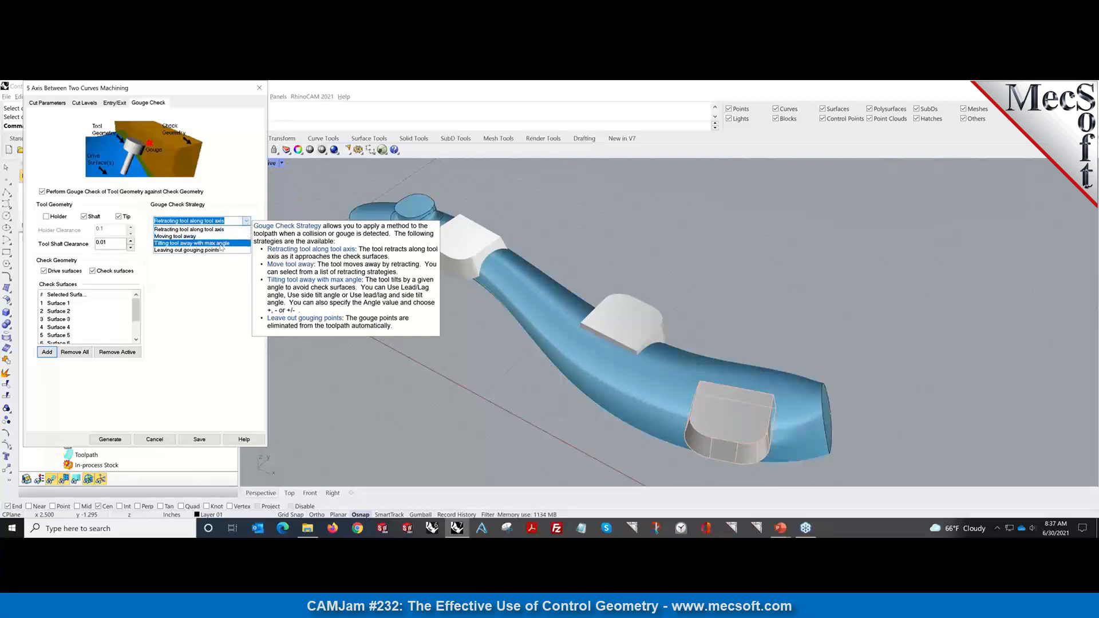
pyautogui.click(193, 250)
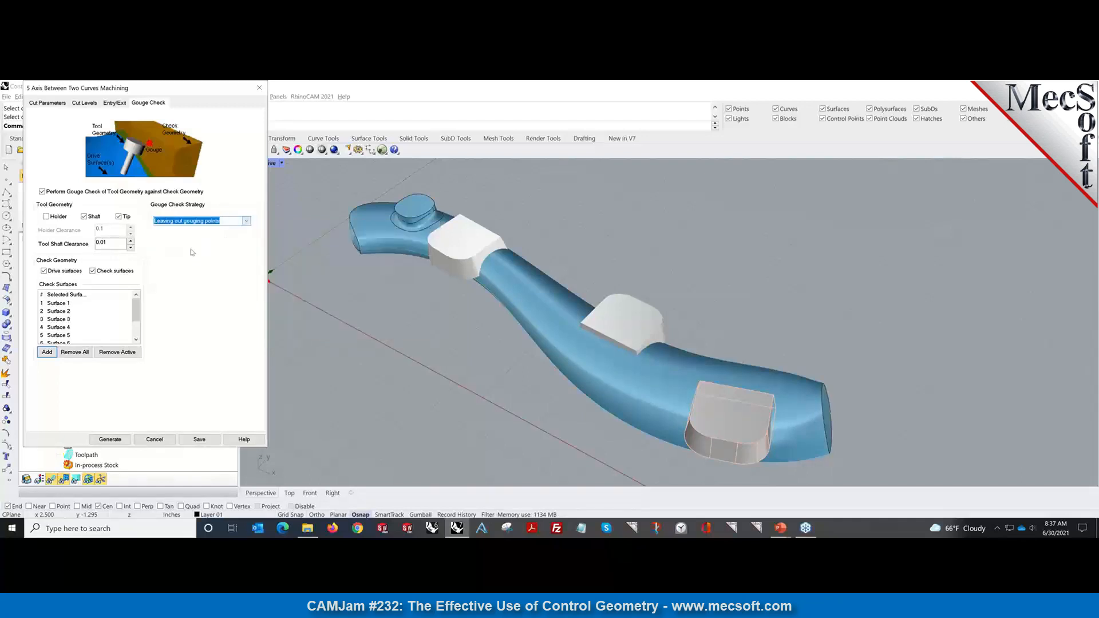
pyautogui.click(246, 221)
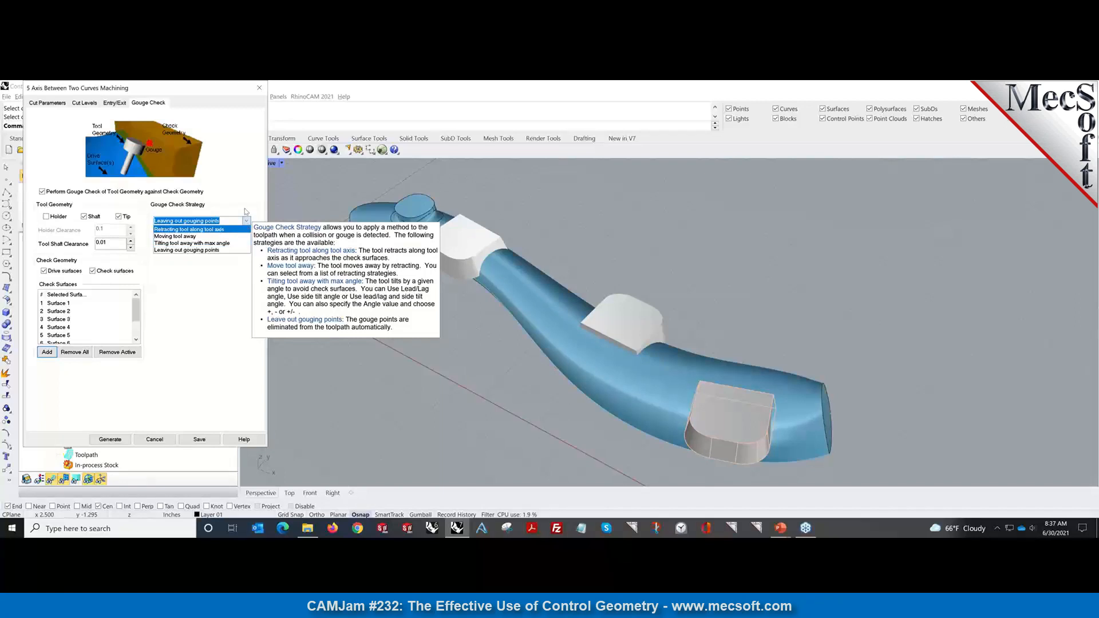
pyautogui.click(211, 249)
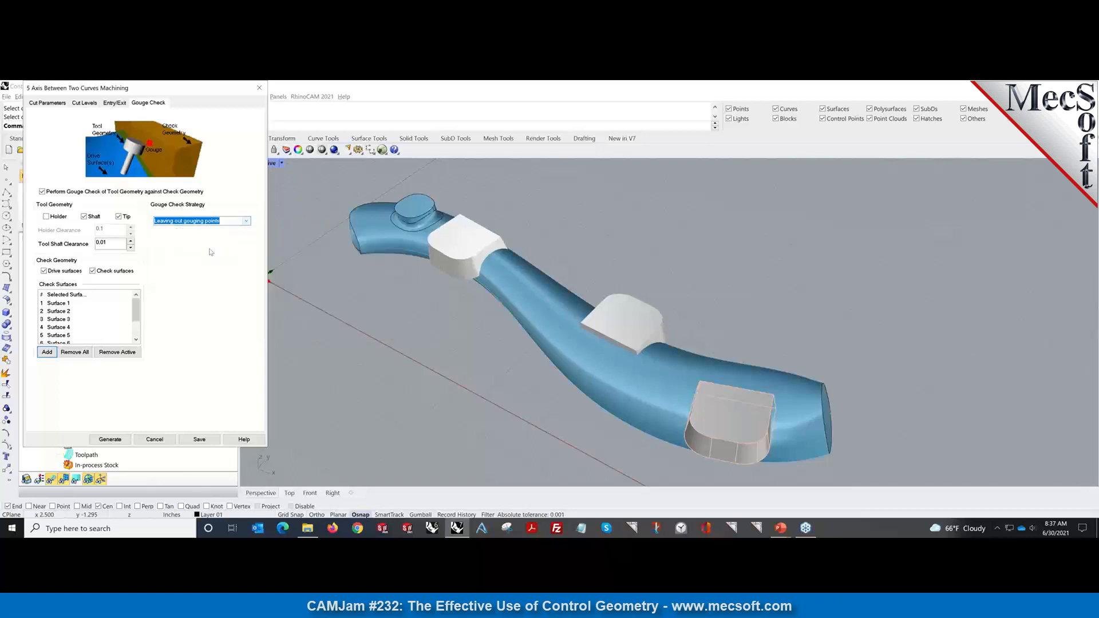
pyautogui.click(111, 441)
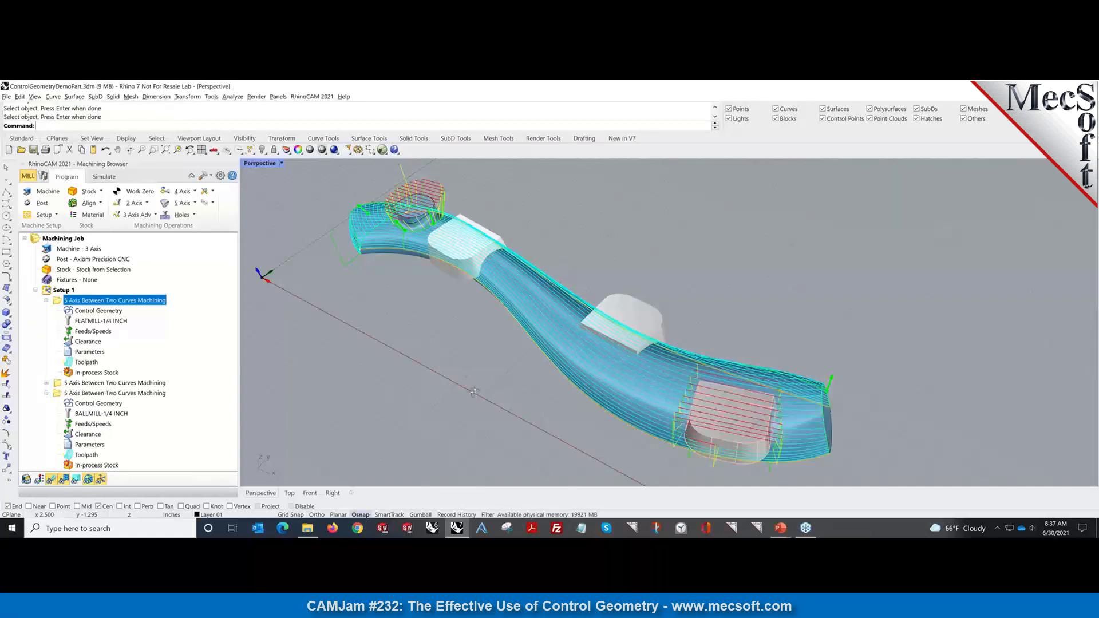
pyautogui.moveTo(467, 372)
pyautogui.mouseDown(button='right')
pyautogui.moveTo(425, 362)
pyautogui.moveTo(480, 364)
pyautogui.moveTo(421, 359)
pyautogui.moveTo(477, 369)
pyautogui.mouseUp(button='right')
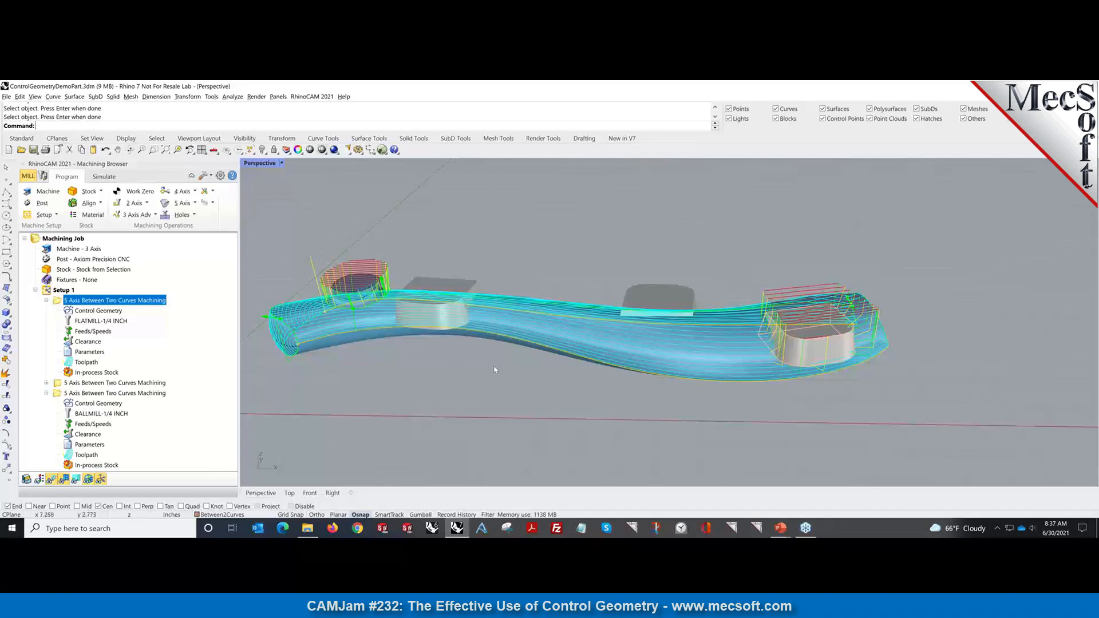
pyautogui.moveTo(601, 395); pyautogui.dragTo(643, 356, button='right')
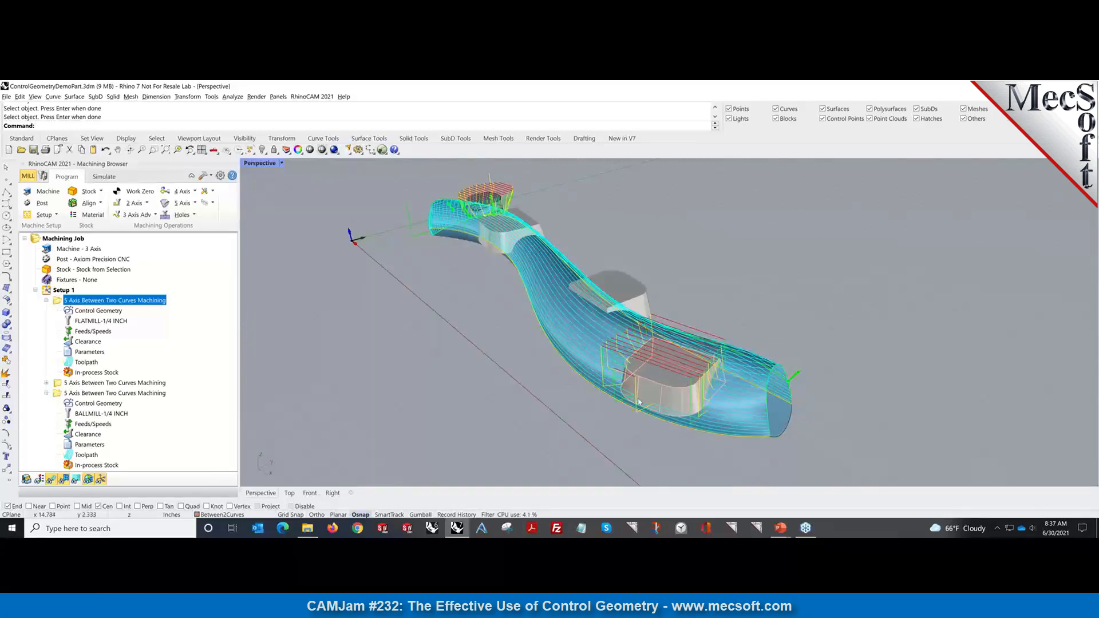
pyautogui.click(69, 353)
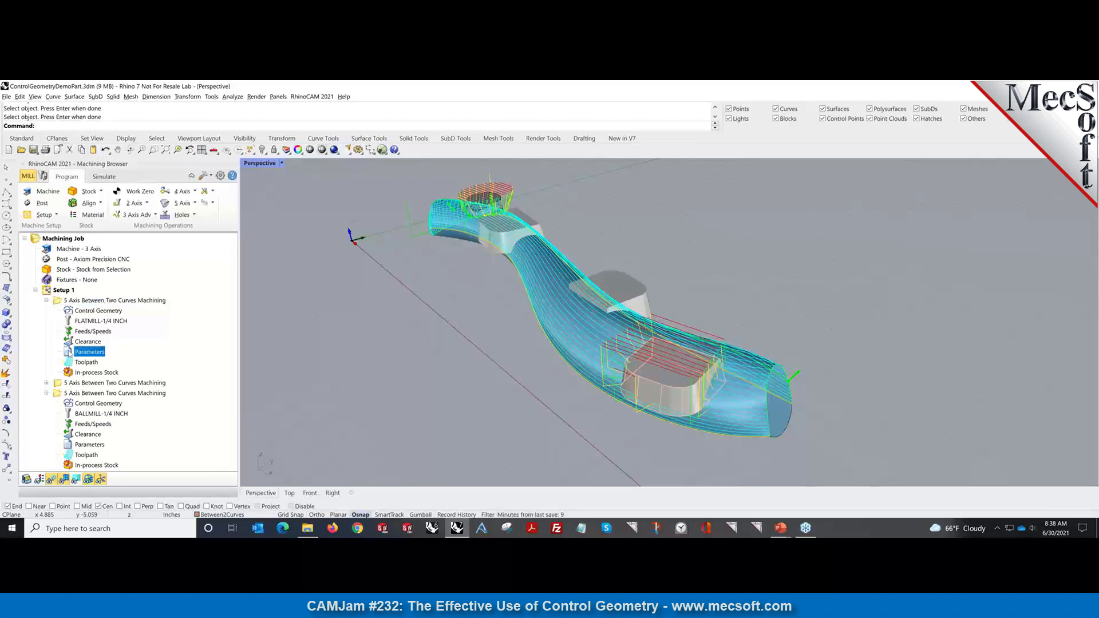
# Switch the gouge check strategy to 'Retracting tool along tool axis' and regenerate the toolpath.
pyautogui.doubleClick(69, 352)
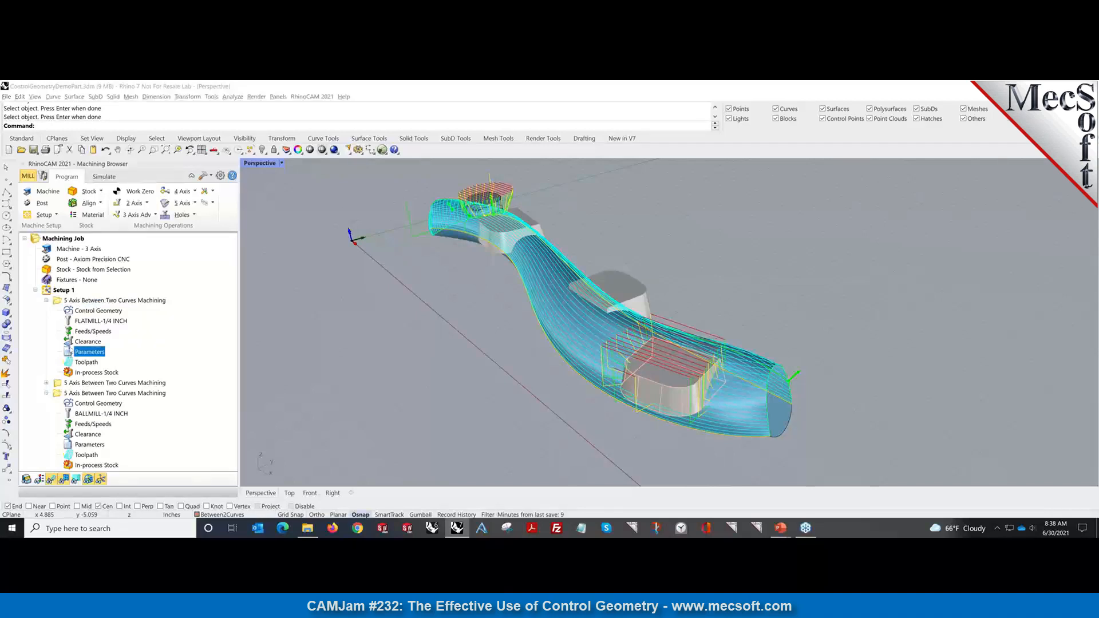
pyautogui.click(149, 103)
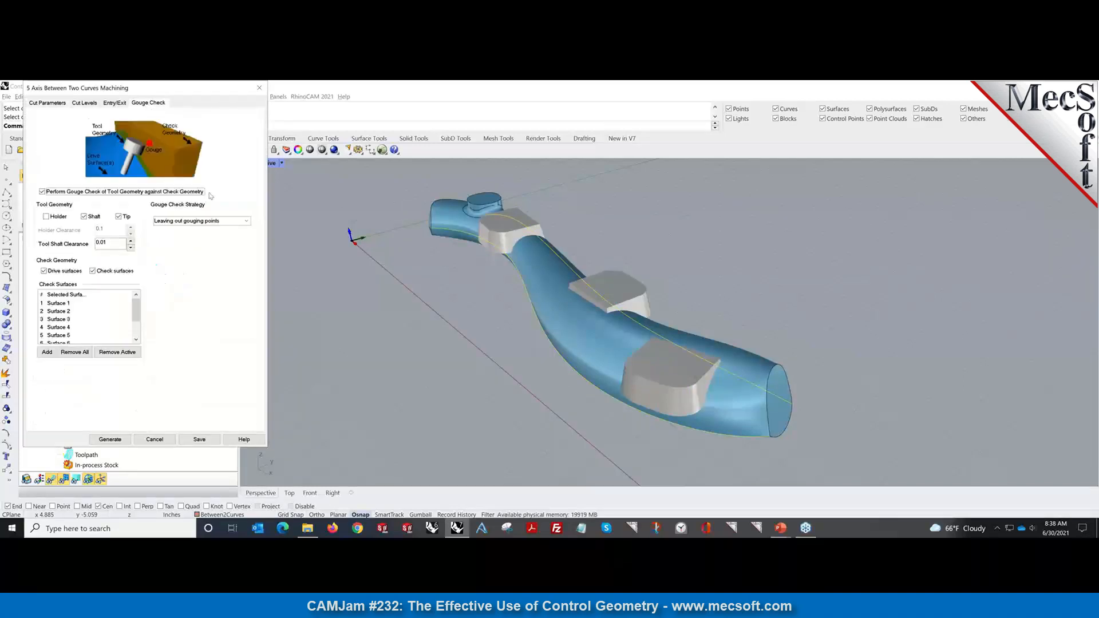
pyautogui.click(223, 223)
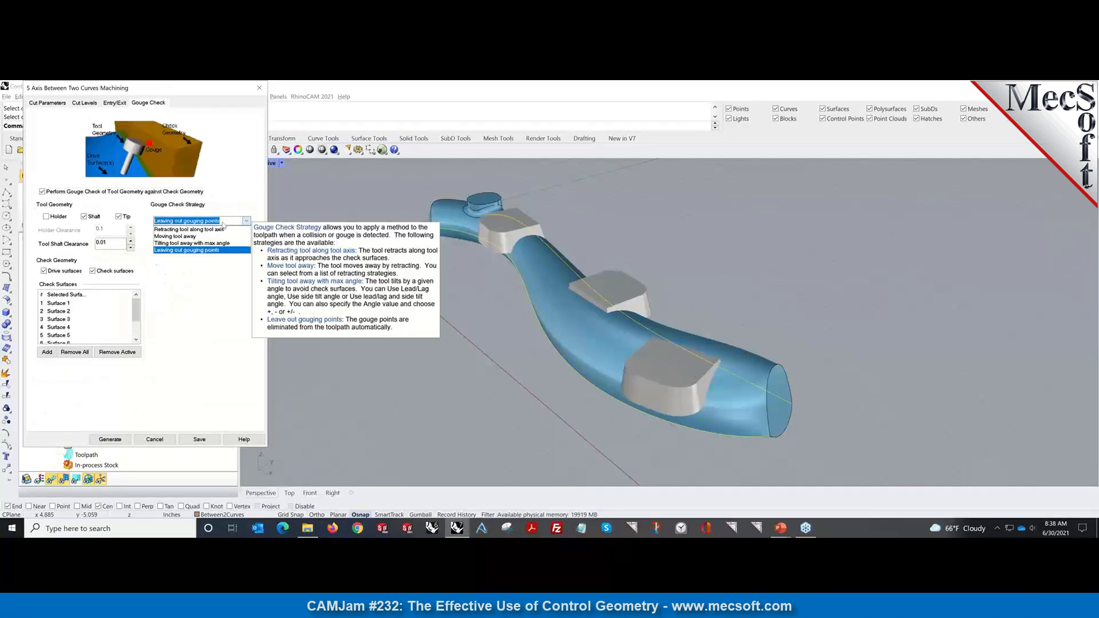
pyautogui.click(189, 229)
pyautogui.click(126, 439)
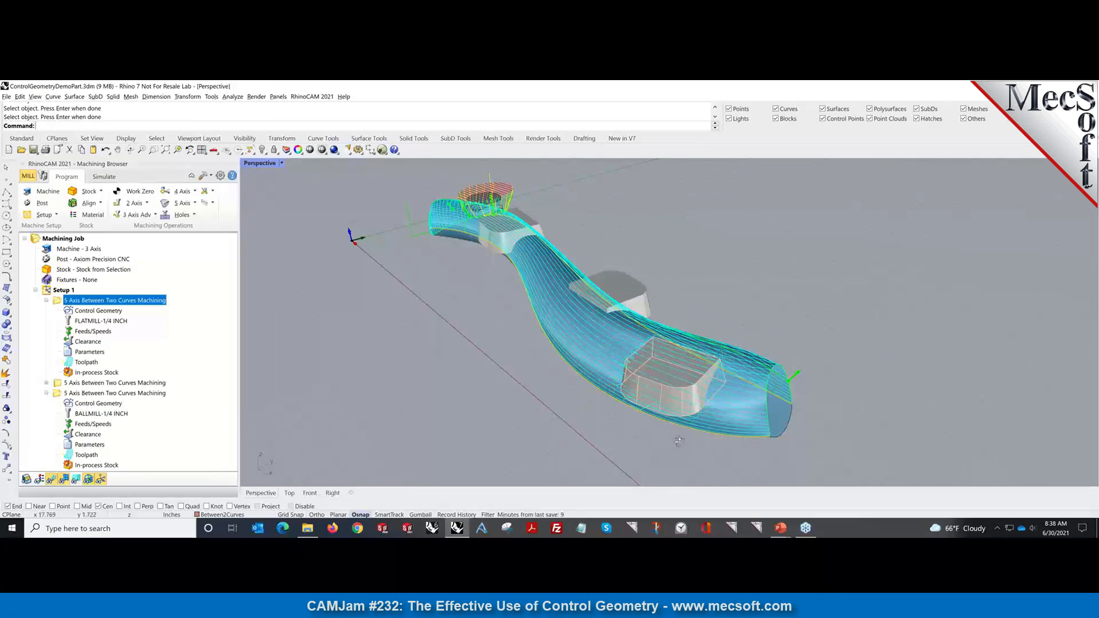
# Review the retract-strategy toolpath around the twisted arm, then bring up the File menu's recent files.
pyautogui.moveTo(679, 442); pyautogui.dragTo(707, 446, button='right')
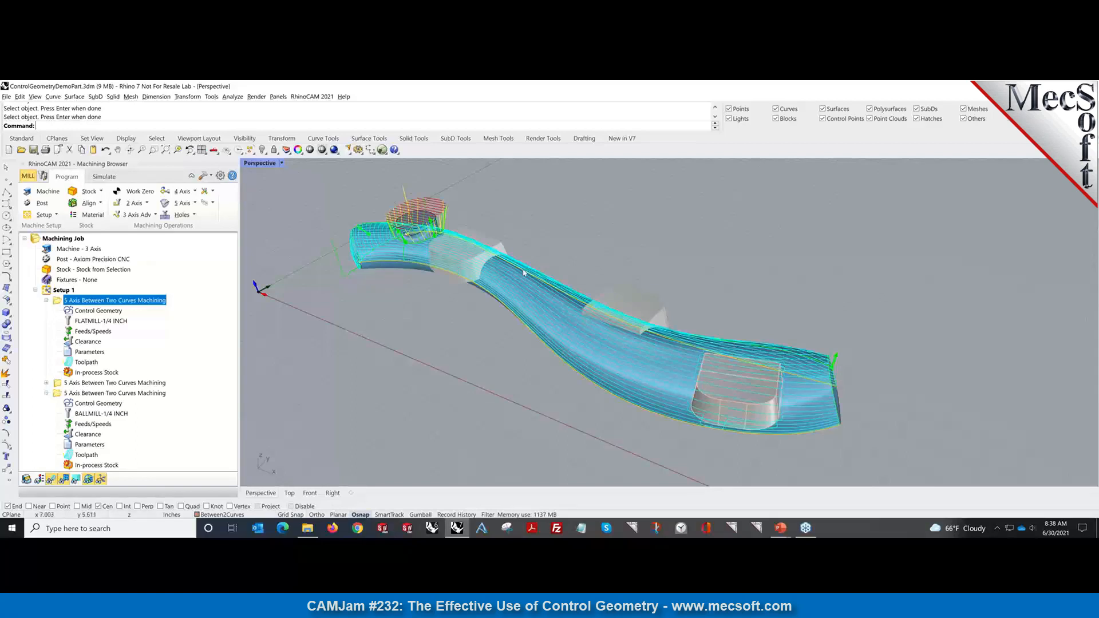
pyautogui.moveTo(723, 449); pyautogui.dragTo(675, 435, button='right')
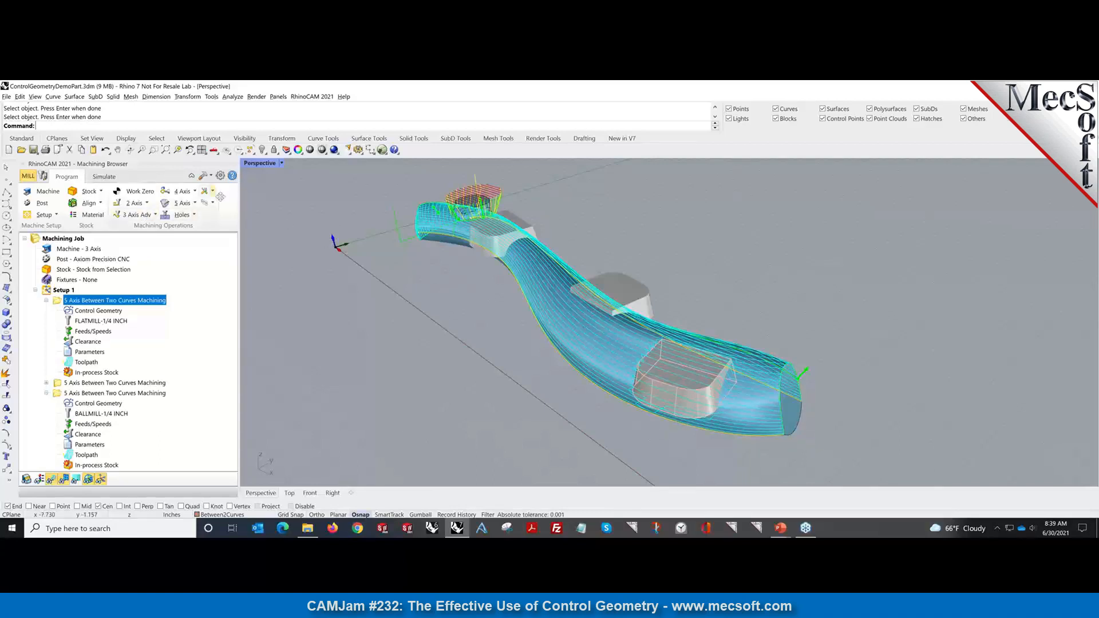
pyautogui.click(6, 97)
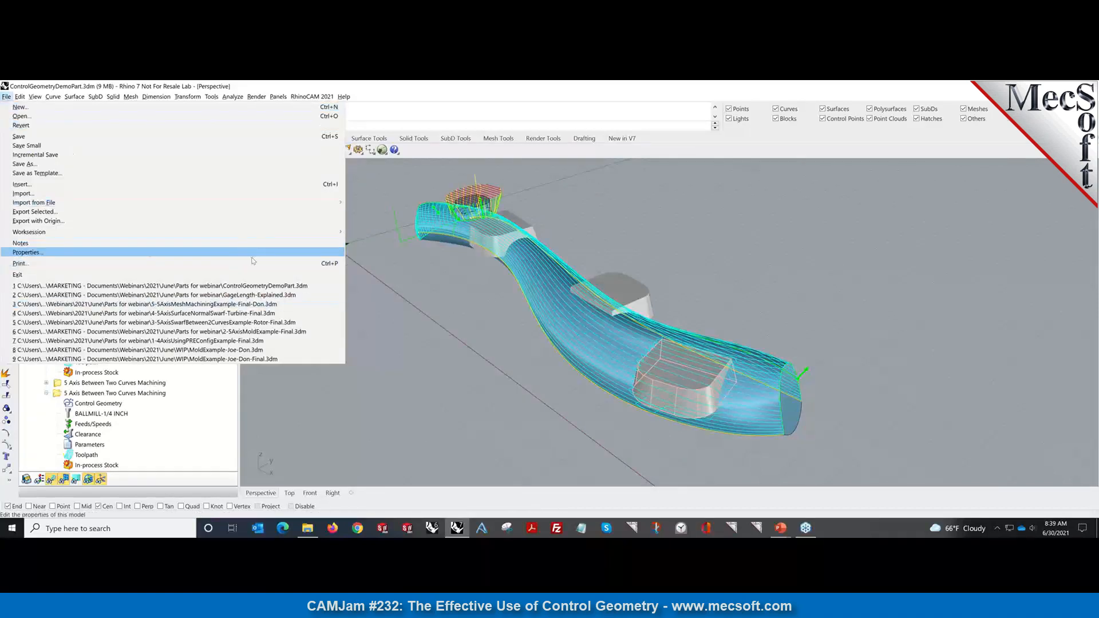
# Open 1-4AxisUsingPREConfigExample-Final.3dm without saving the arm part, then inspect the cylinder surface.
pyautogui.click(223, 342)
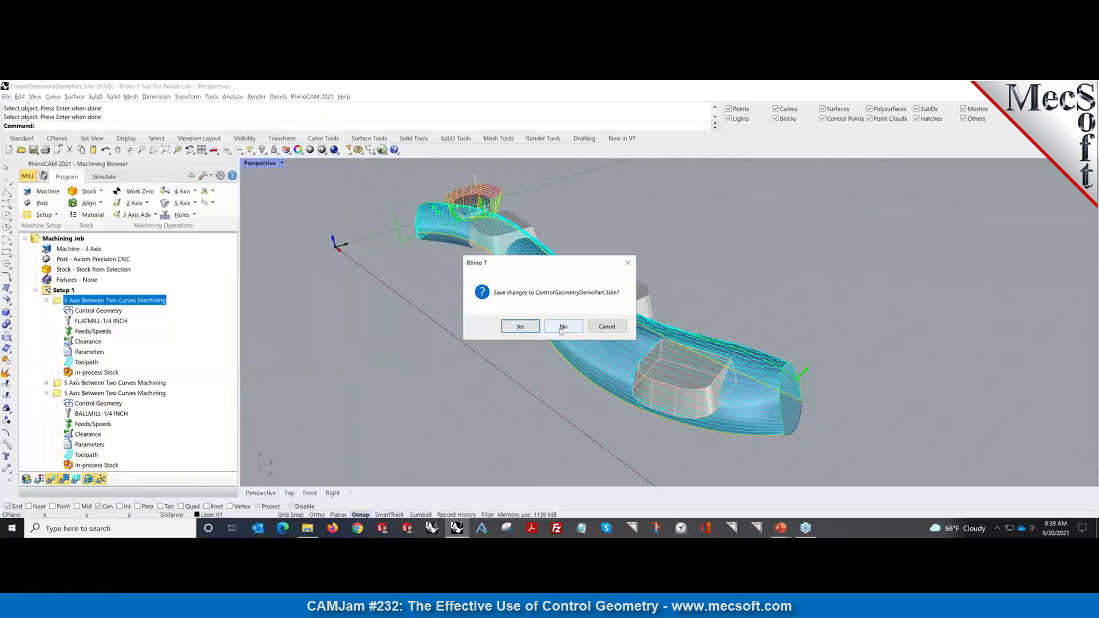
pyautogui.click(561, 327)
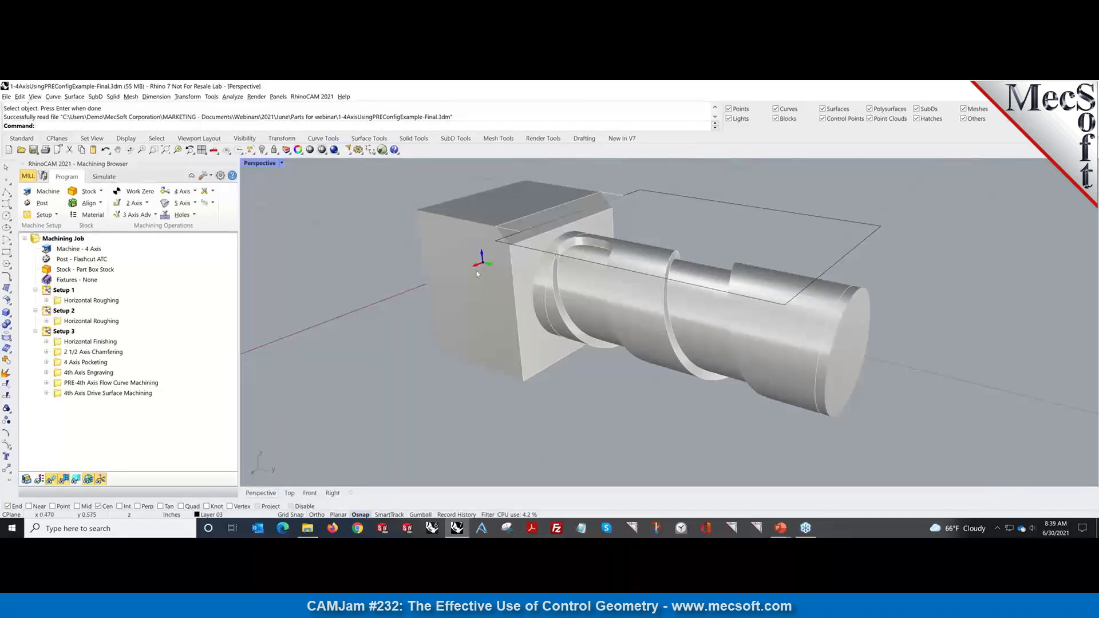
pyautogui.moveTo(618, 399); pyautogui.dragTo(595, 354, button='right')
pyautogui.click(595, 354)
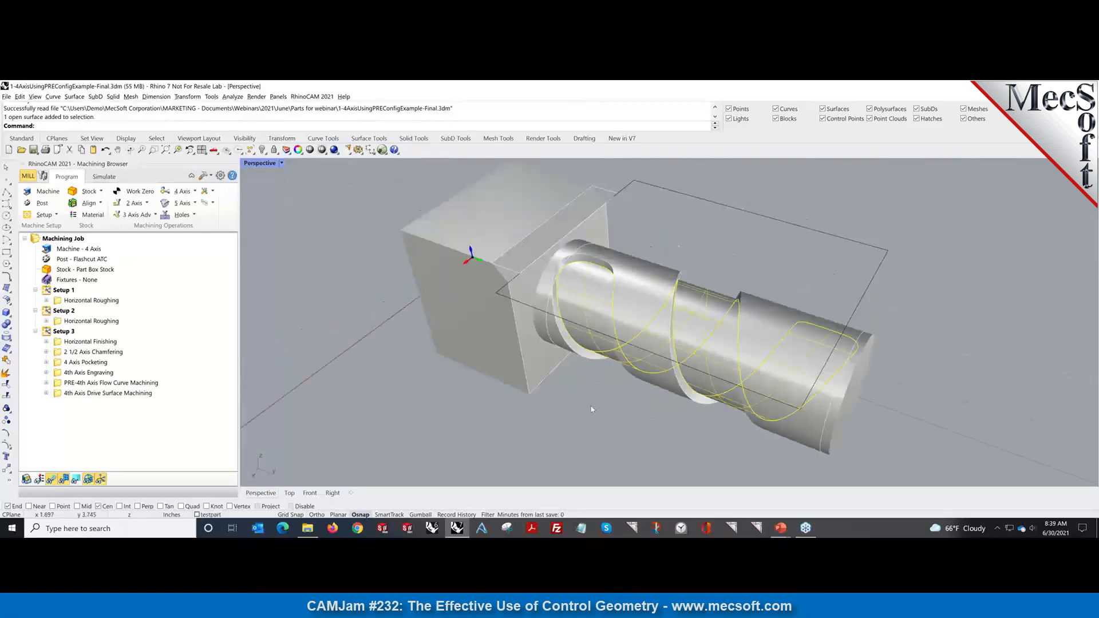
pyautogui.moveTo(590, 408)
pyautogui.mouseDown(button='right')
pyautogui.moveTo(570, 404)
pyautogui.moveTo(589, 408)
pyautogui.mouseUp(button='right')
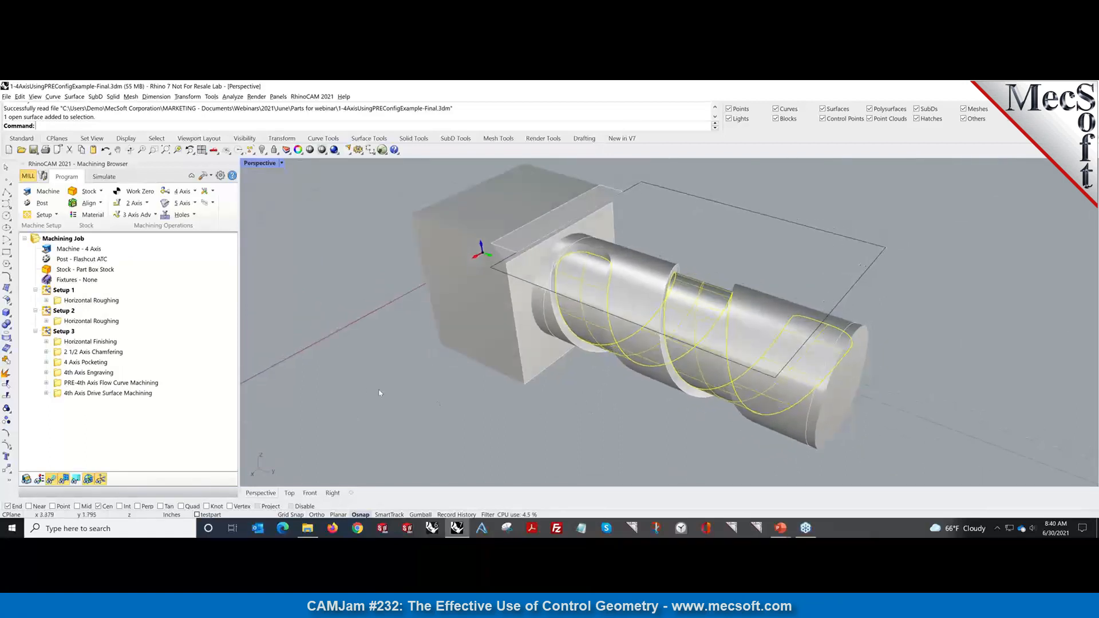
pyautogui.click(344, 396)
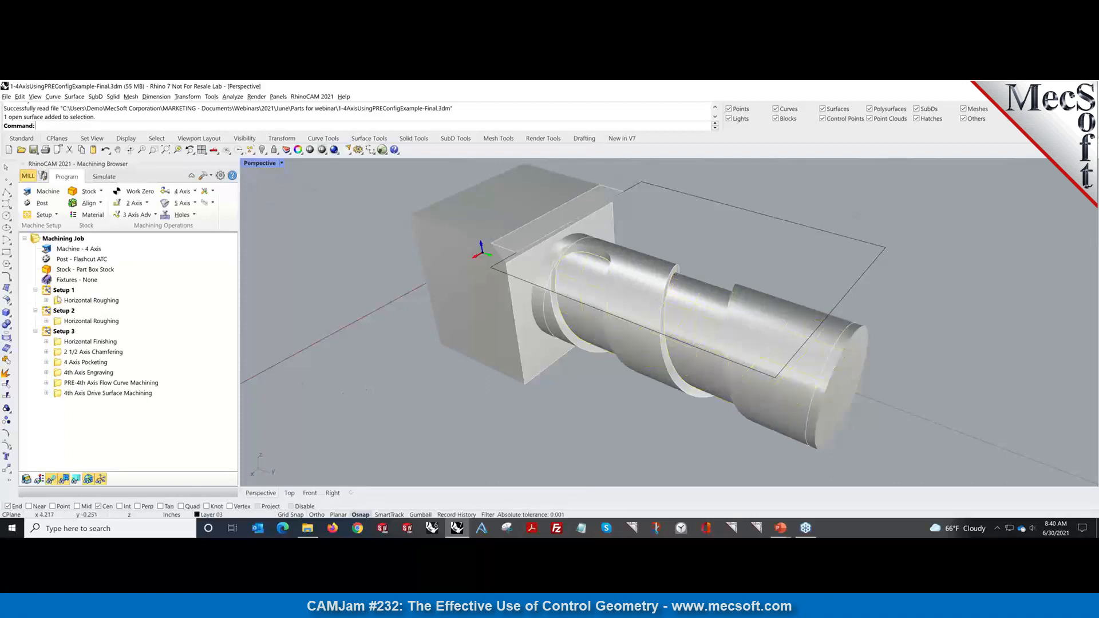
pyautogui.moveTo(379, 383)
pyautogui.mouseDown(button='right')
pyautogui.moveTo(412, 366)
pyautogui.moveTo(381, 378)
pyautogui.mouseUp(button='right')
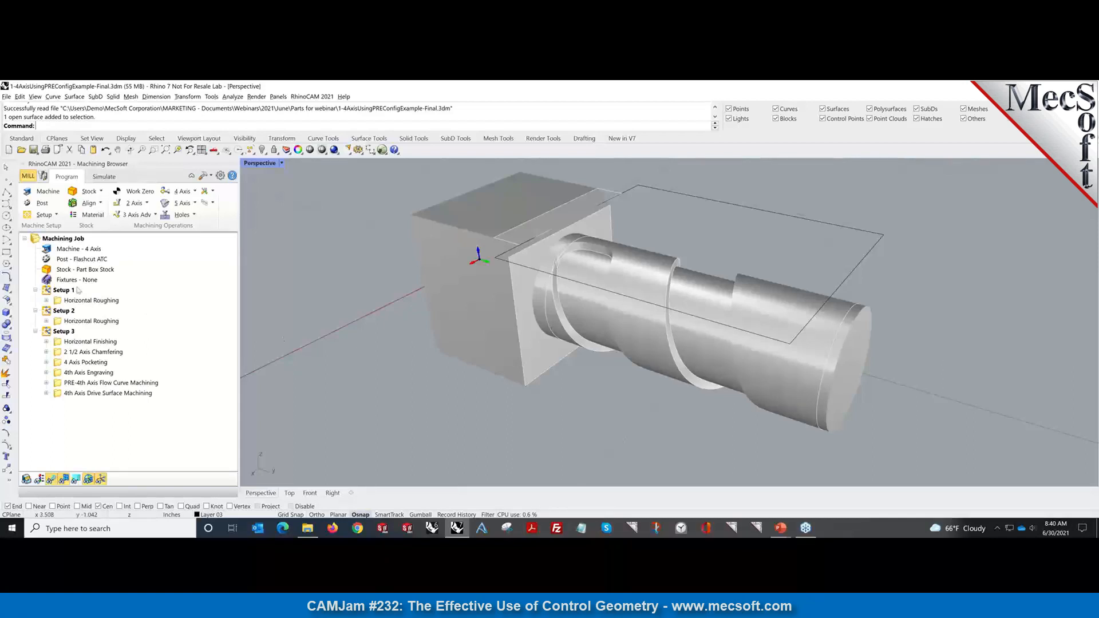
# Simulate Horizontal Roughing for Setups 1 and 2 to the end, with toolpath lines hidden.
pyautogui.click(91, 301)
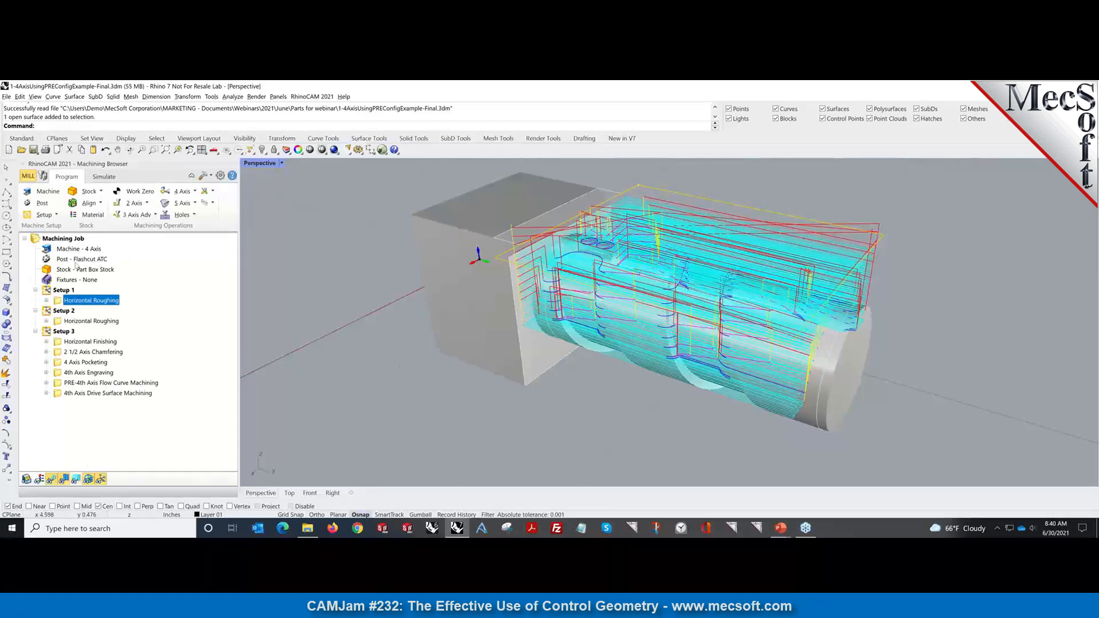
pyautogui.click(103, 176)
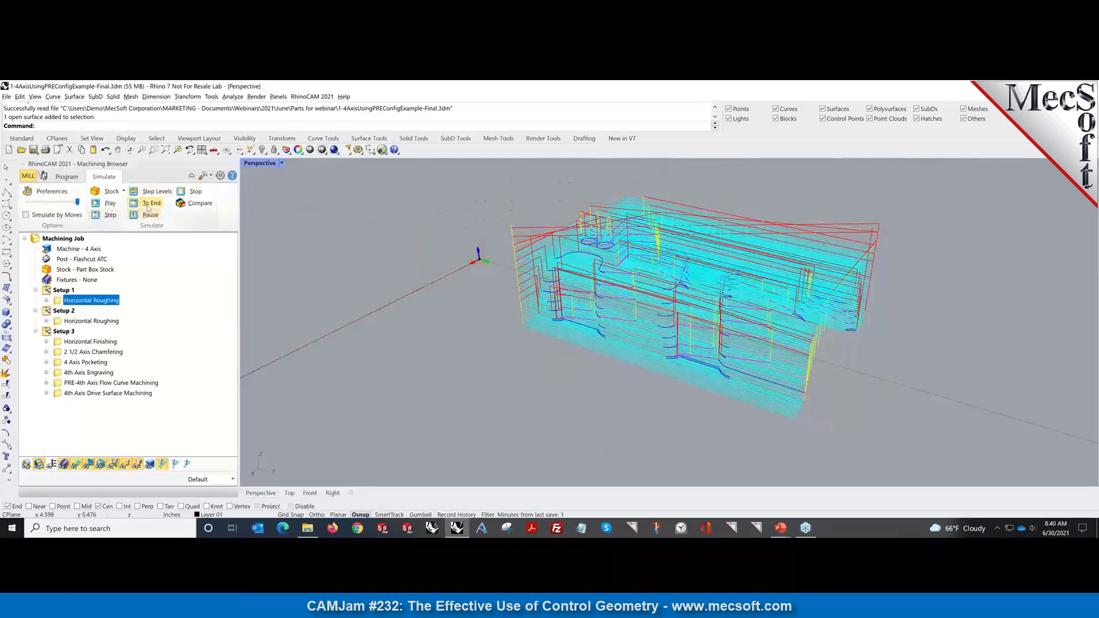
pyautogui.click(148, 205)
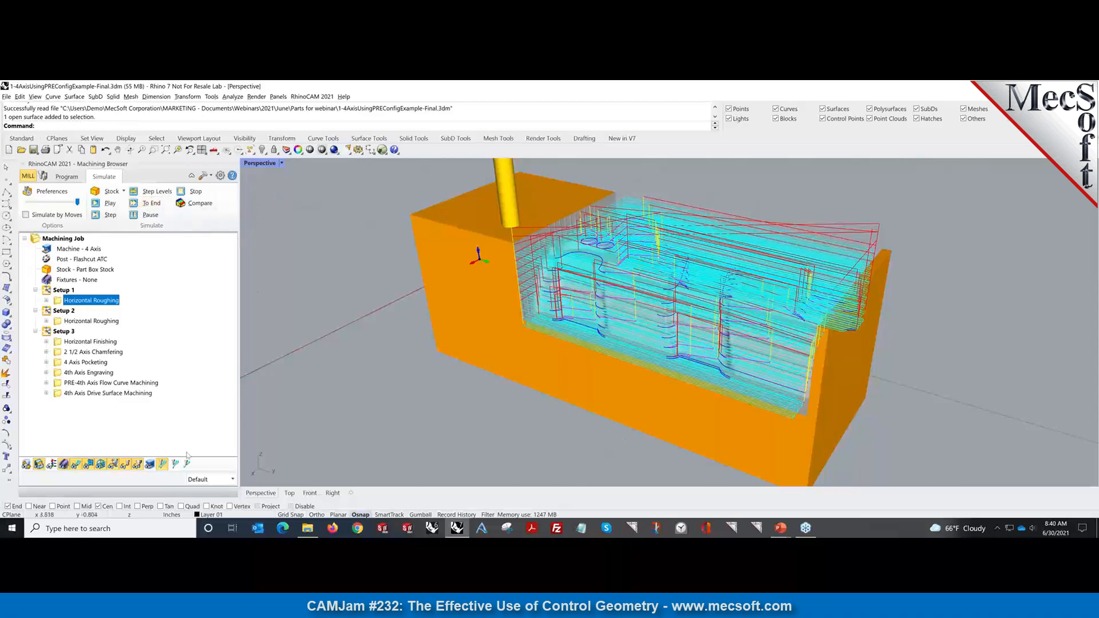
pyautogui.click(80, 464)
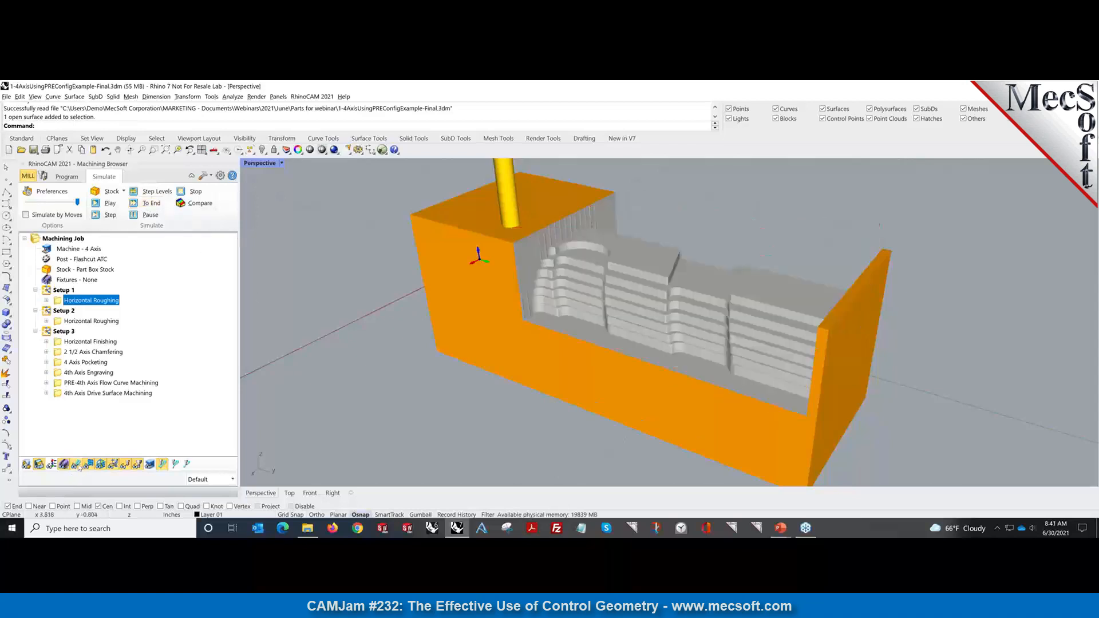
pyautogui.click(71, 323)
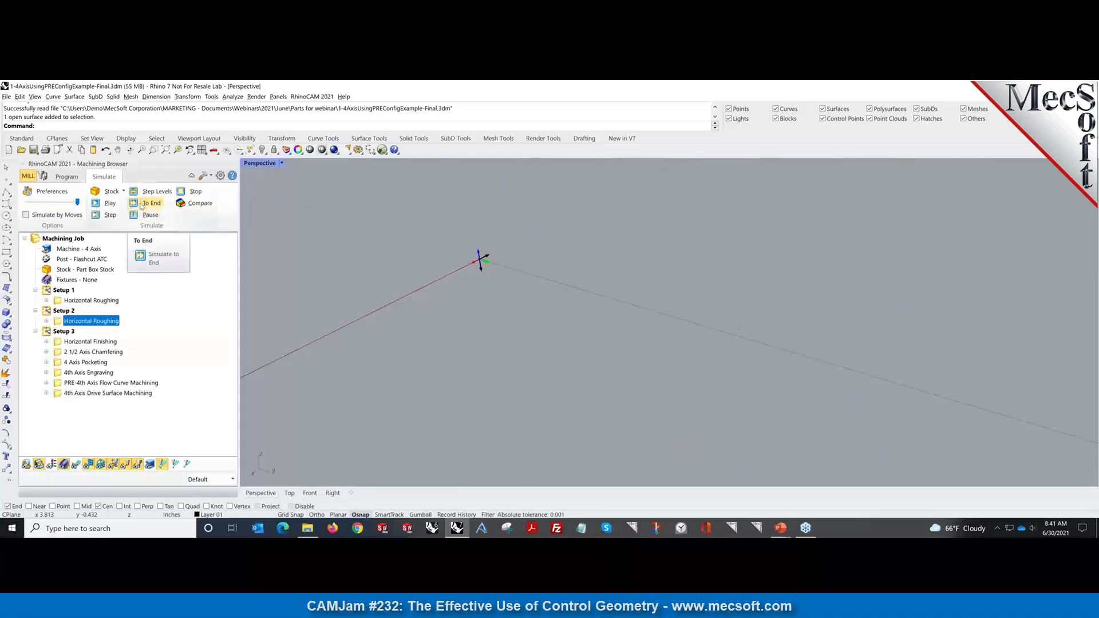
pyautogui.click(148, 204)
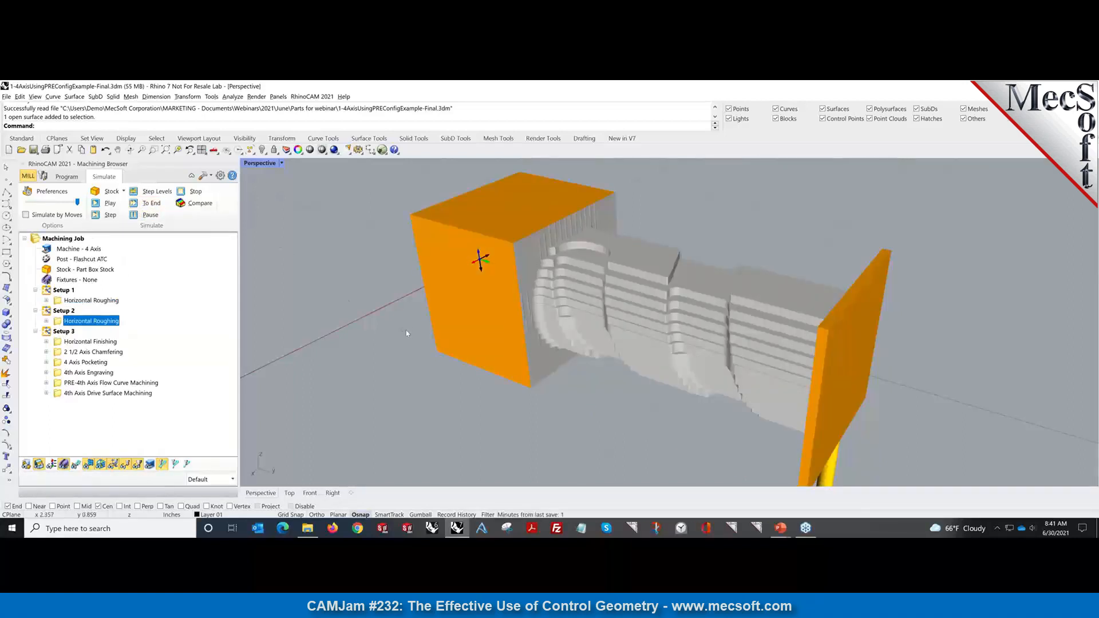
pyautogui.moveTo(407, 329)
pyautogui.mouseDown(button='right')
pyautogui.moveTo(415, 308)
pyautogui.moveTo(398, 330)
pyautogui.moveTo(411, 328)
pyautogui.mouseUp(button='right')
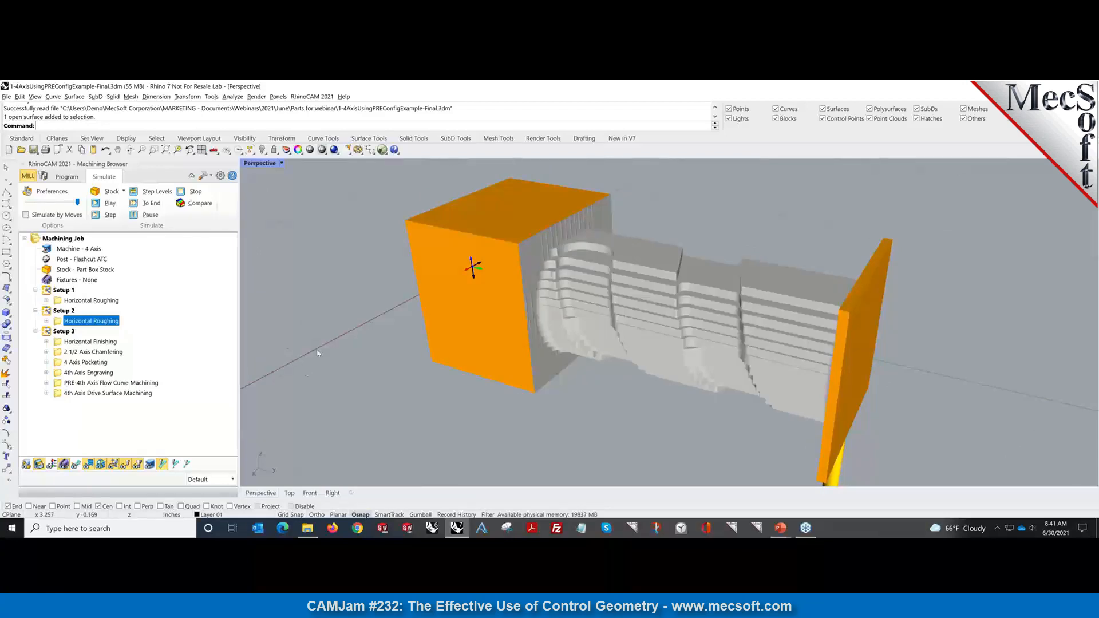
# Simulate Setup 3's Horizontal Finishing and 2 1/2 Axis Chamfering, then return to the program view.
pyautogui.click(85, 343)
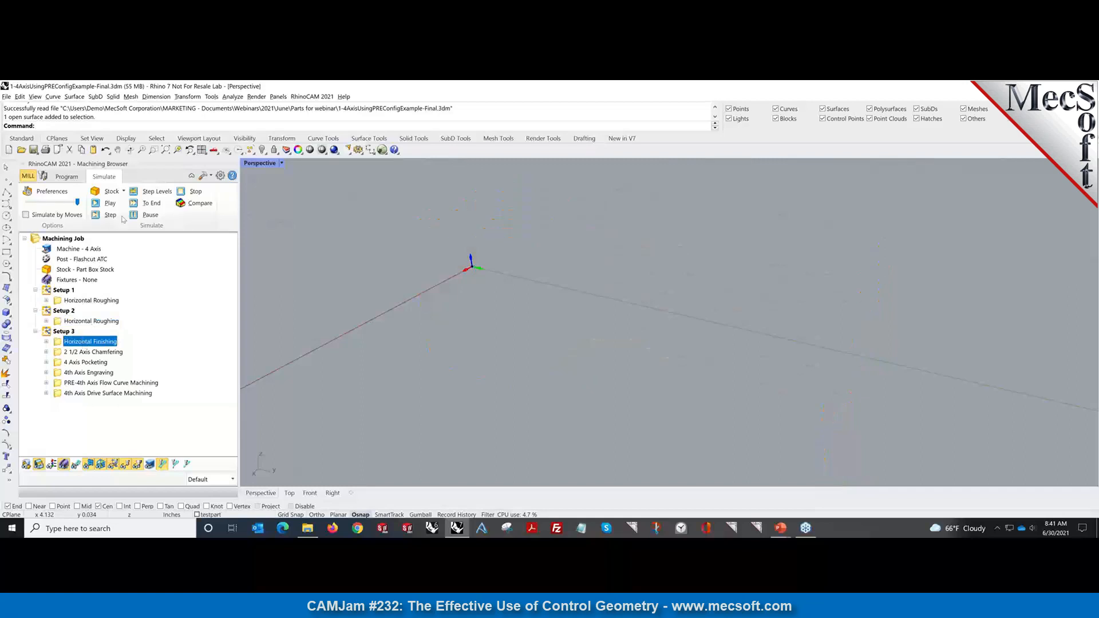
pyautogui.click(146, 204)
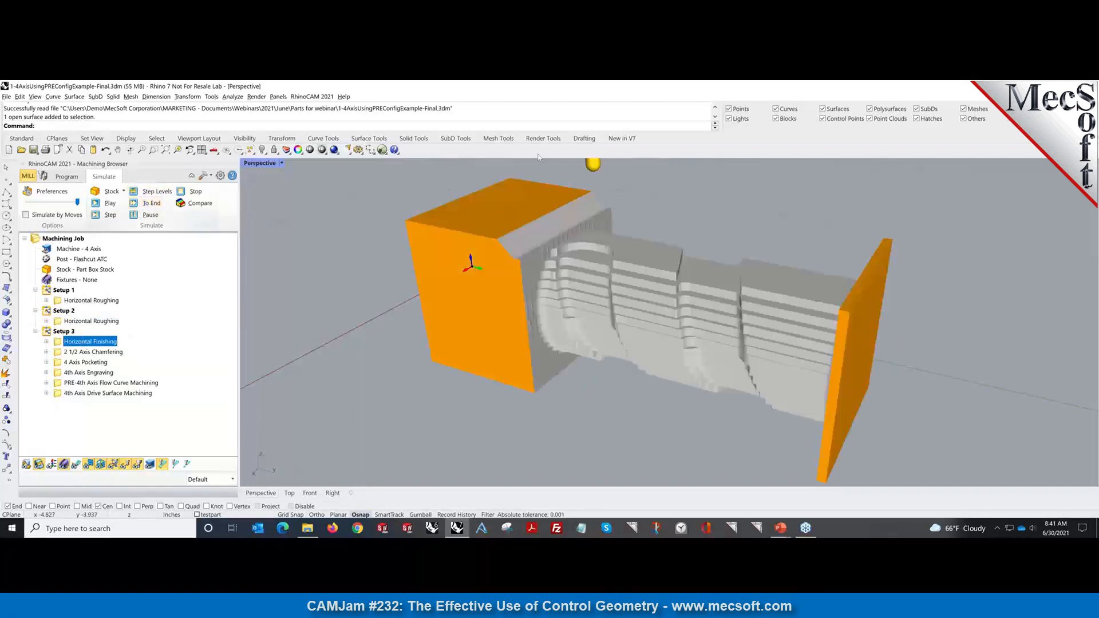
pyautogui.click(110, 352)
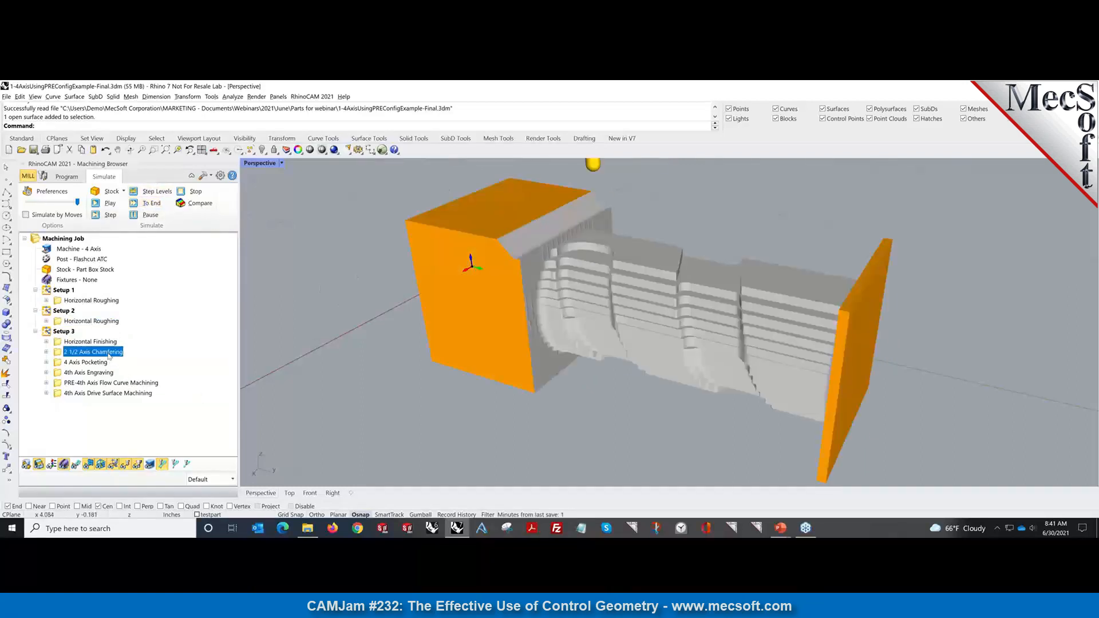
pyautogui.rightClick(99, 352)
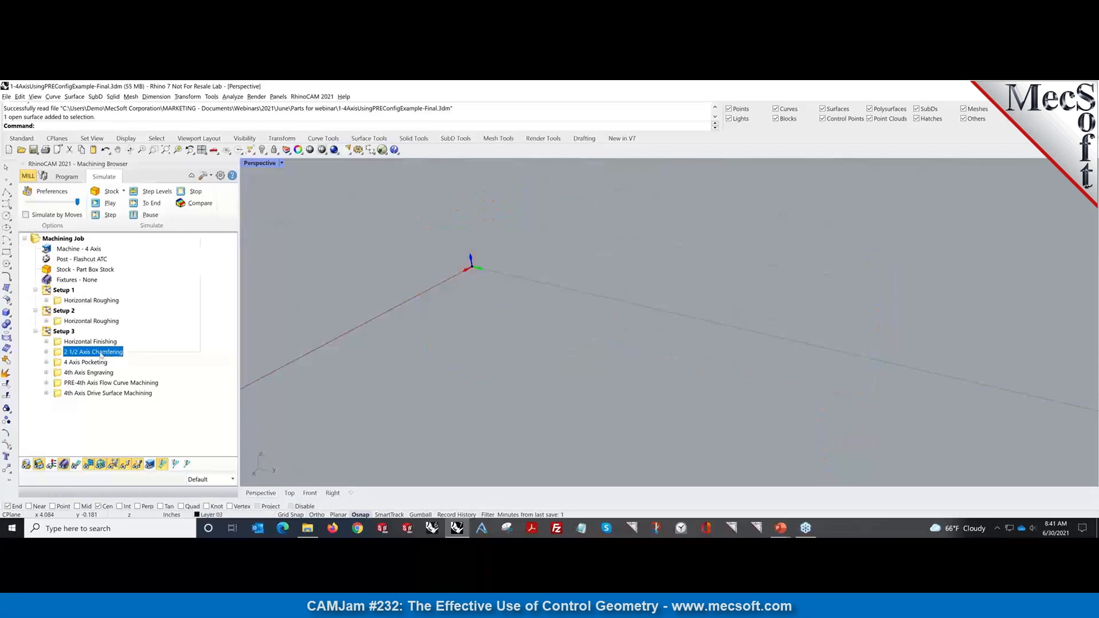
pyautogui.click(255, 259)
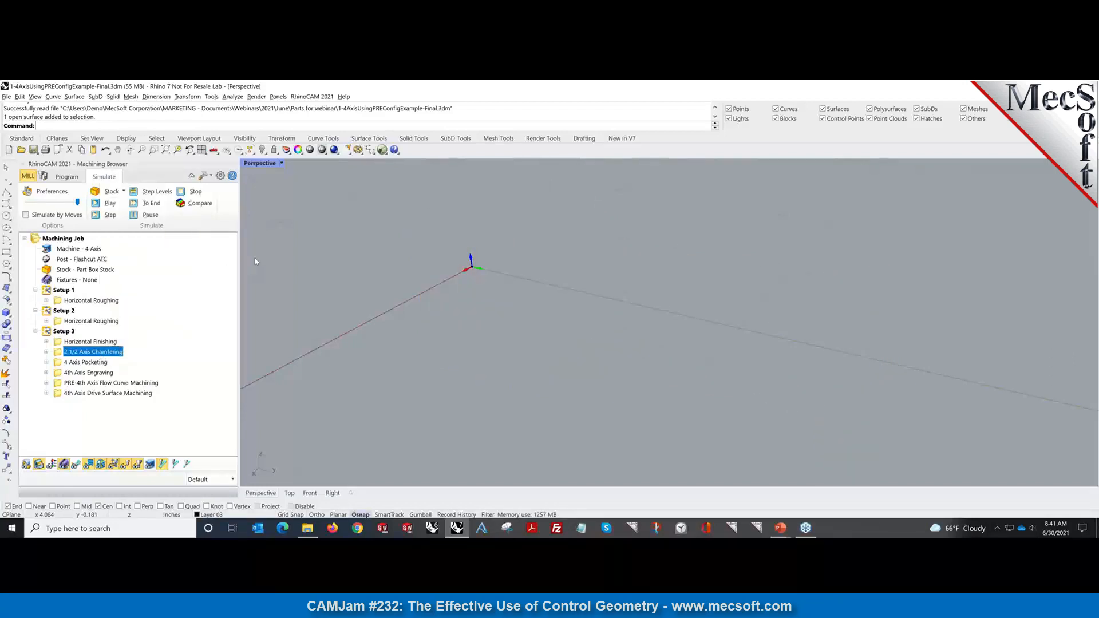
pyautogui.click(147, 204)
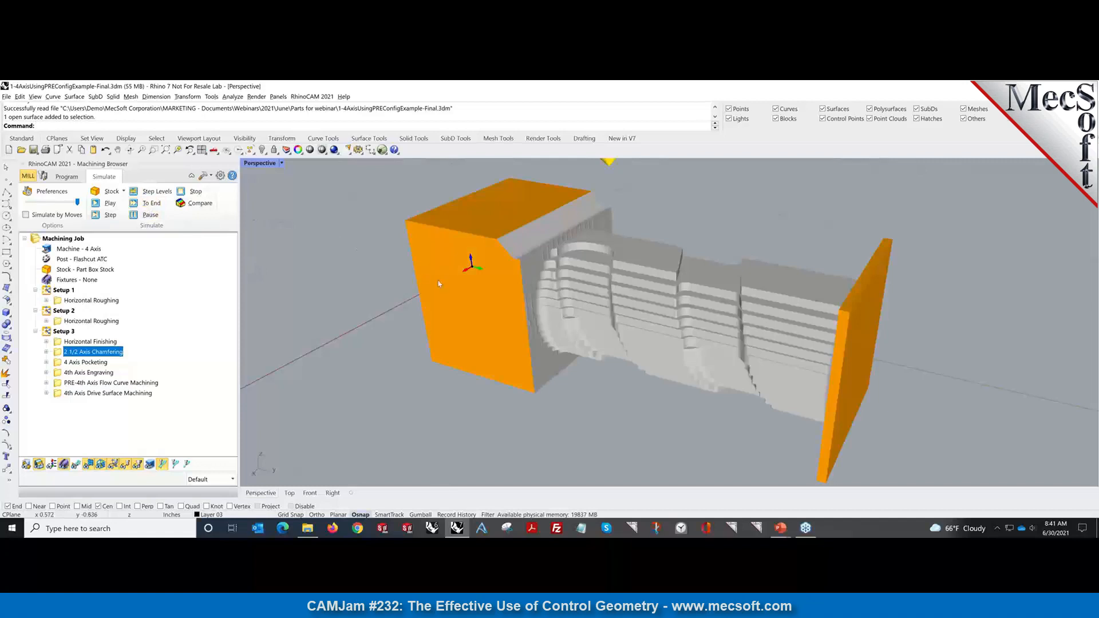
pyautogui.moveTo(424, 349); pyautogui.dragTo(395, 335, button='right')
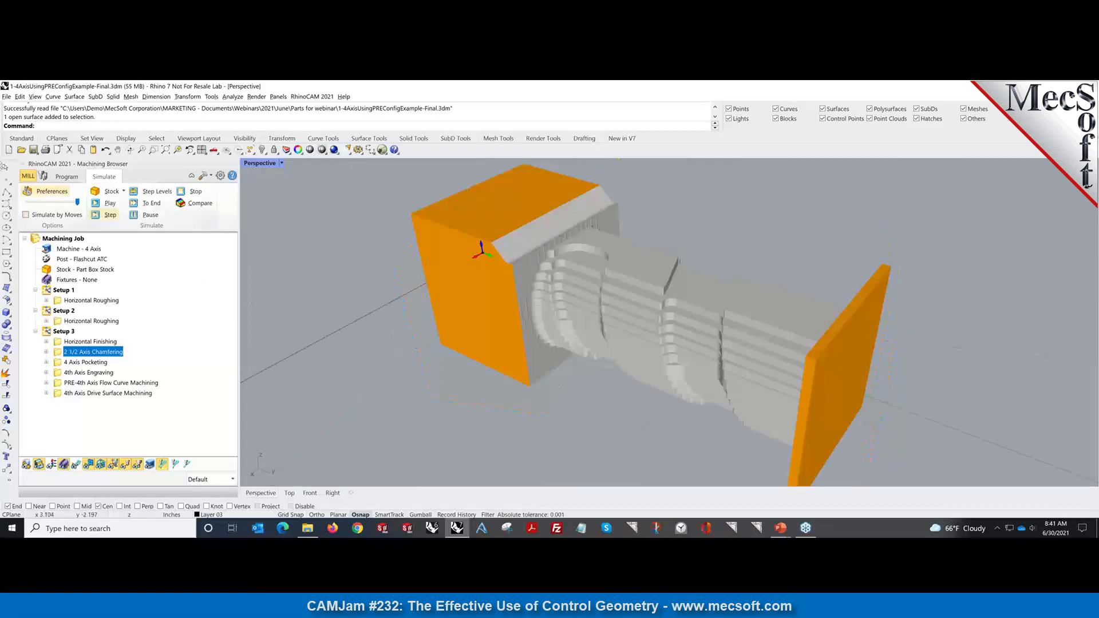
pyautogui.click(61, 181)
pyautogui.click(65, 179)
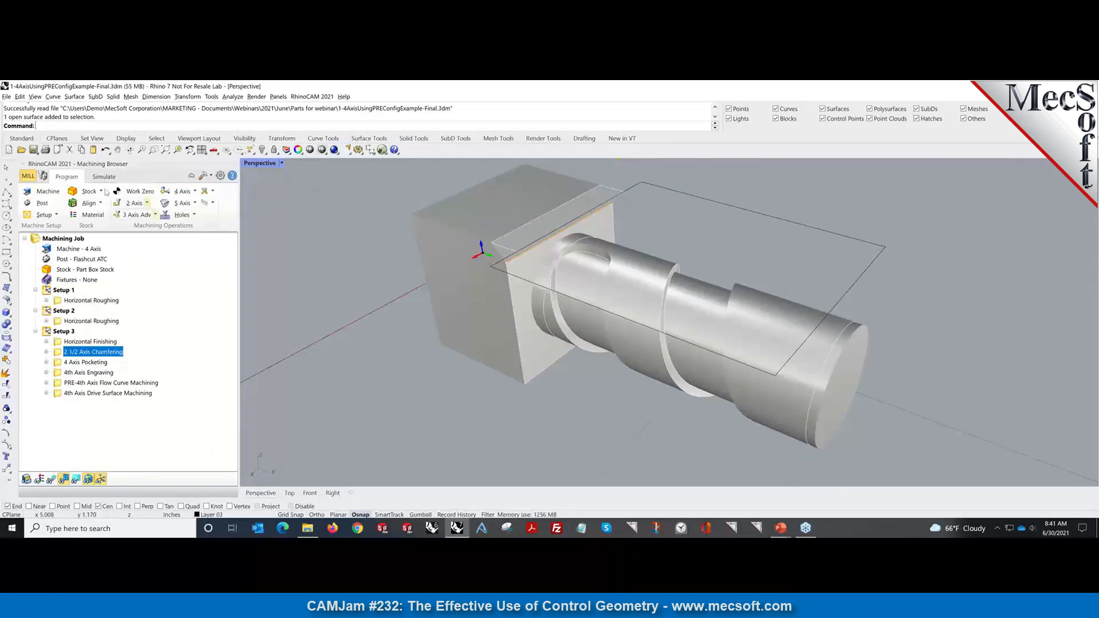
# Simulate the 4 Axis Pocketing cut to the end and show its toolpath over the part.
pyautogui.click(104, 177)
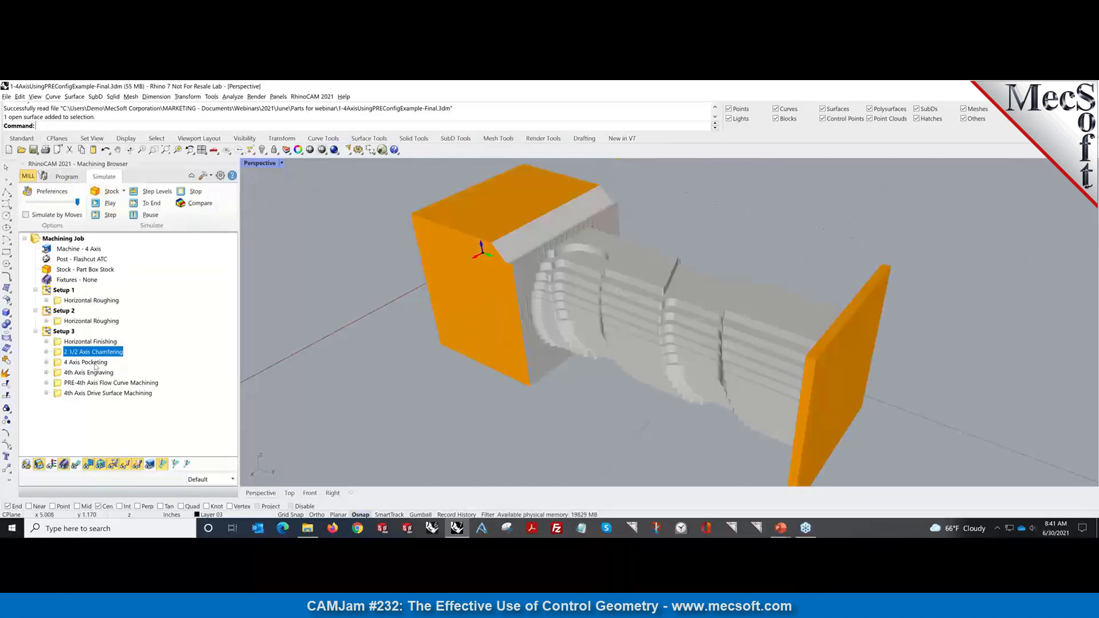
pyautogui.click(95, 363)
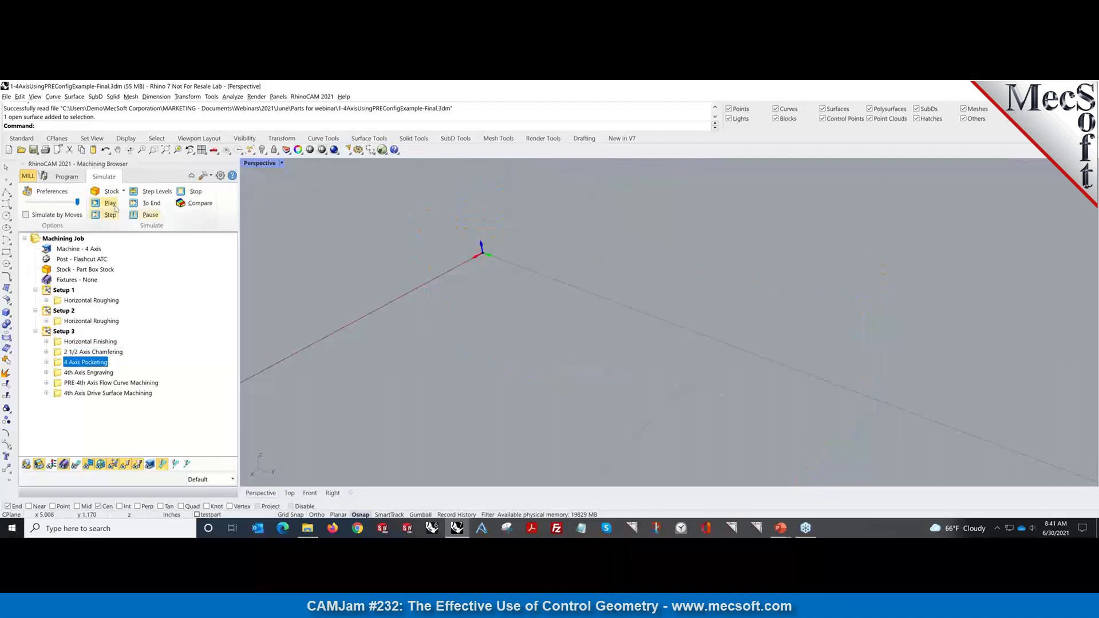
pyautogui.click(146, 203)
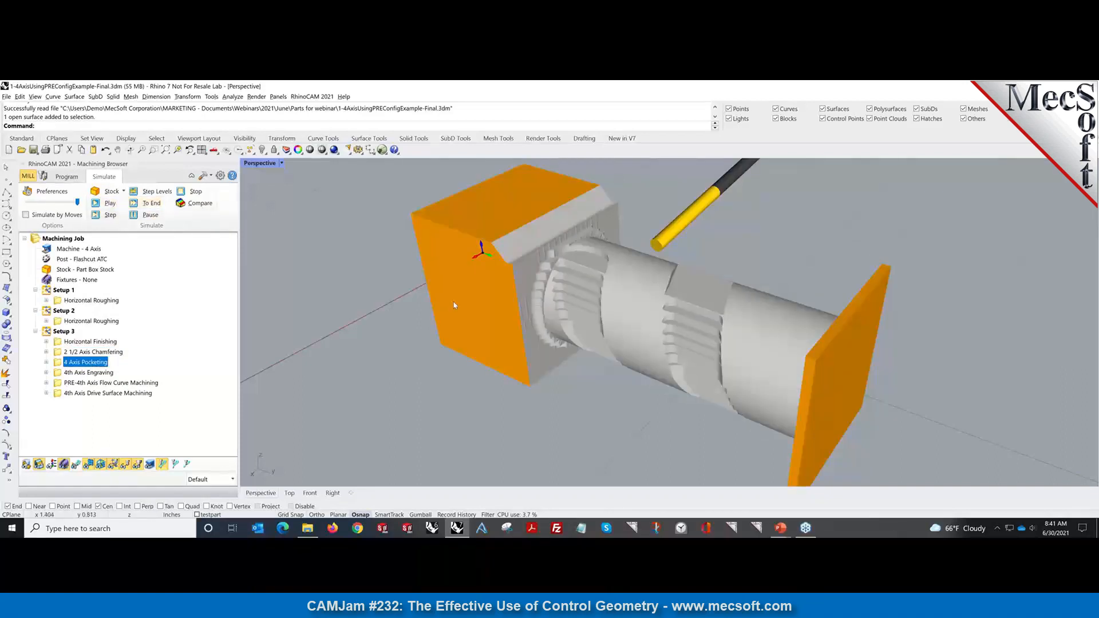
pyautogui.moveTo(643, 372); pyautogui.dragTo(612, 373, button='right')
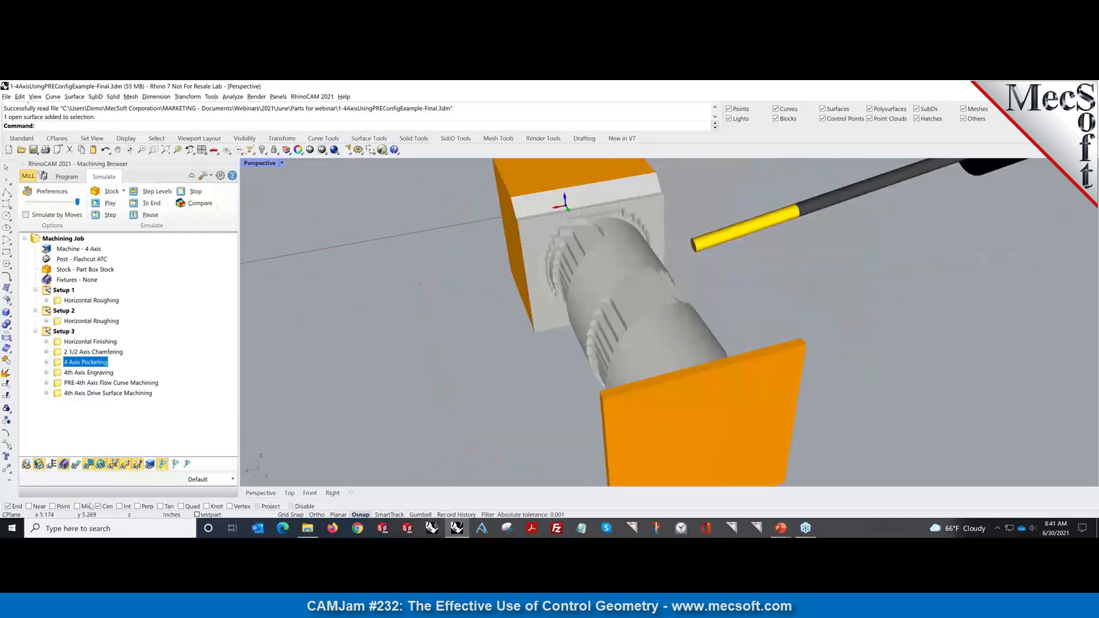
pyautogui.click(76, 465)
pyautogui.moveTo(291, 420); pyautogui.dragTo(331, 434, button='right')
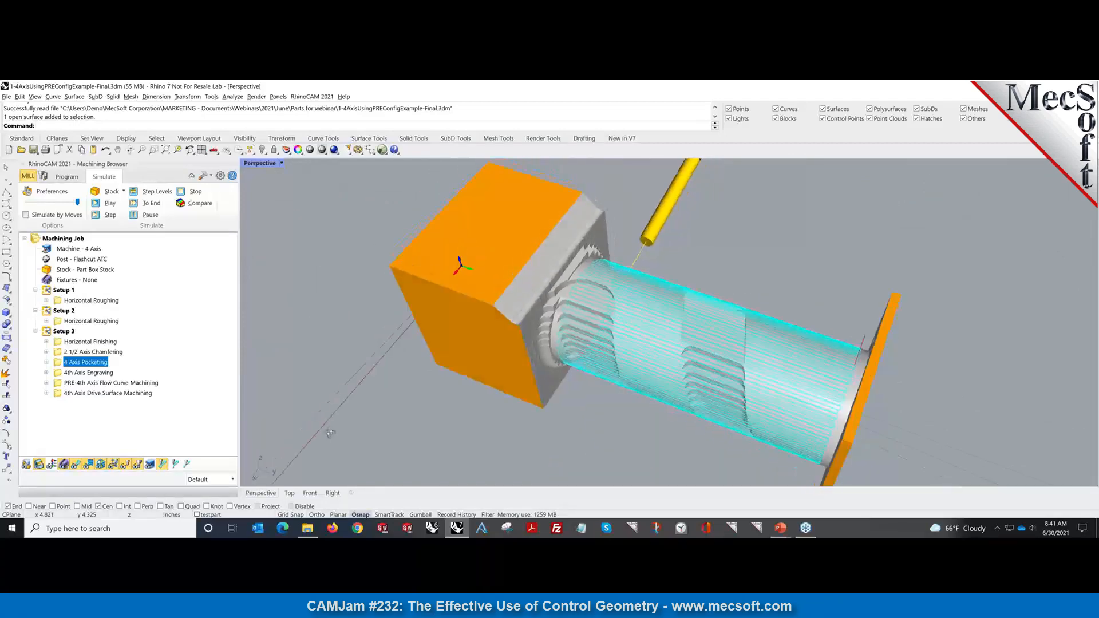
# Simulate the 4th Axis Engraving, then display the PRE-4th Axis Flow Curve Machining toolpath.
pyautogui.click(85, 373)
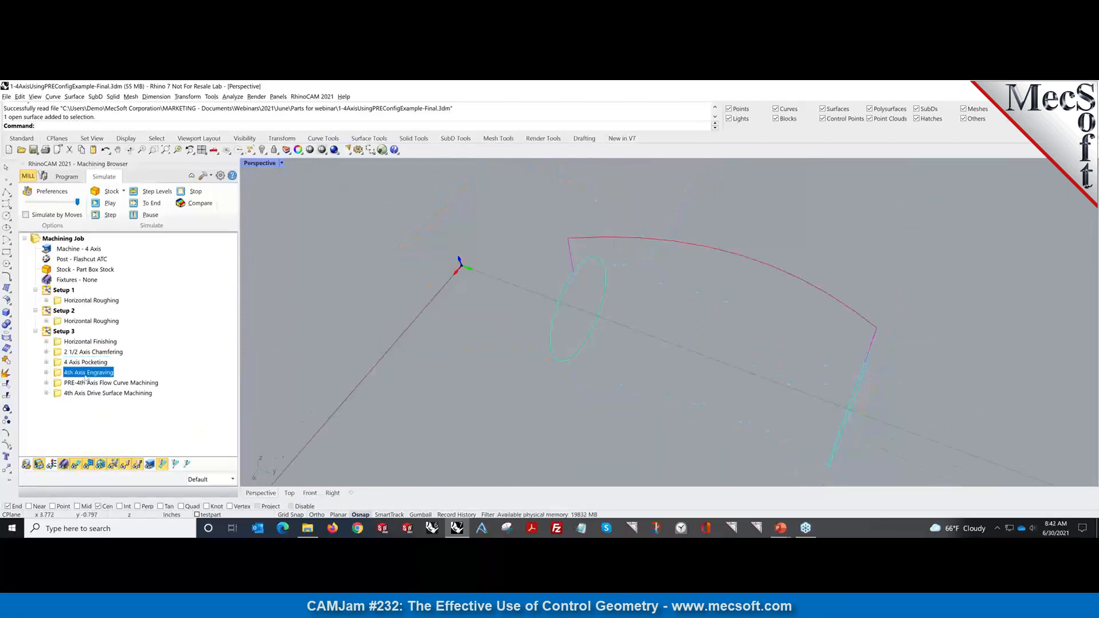
pyautogui.click(147, 204)
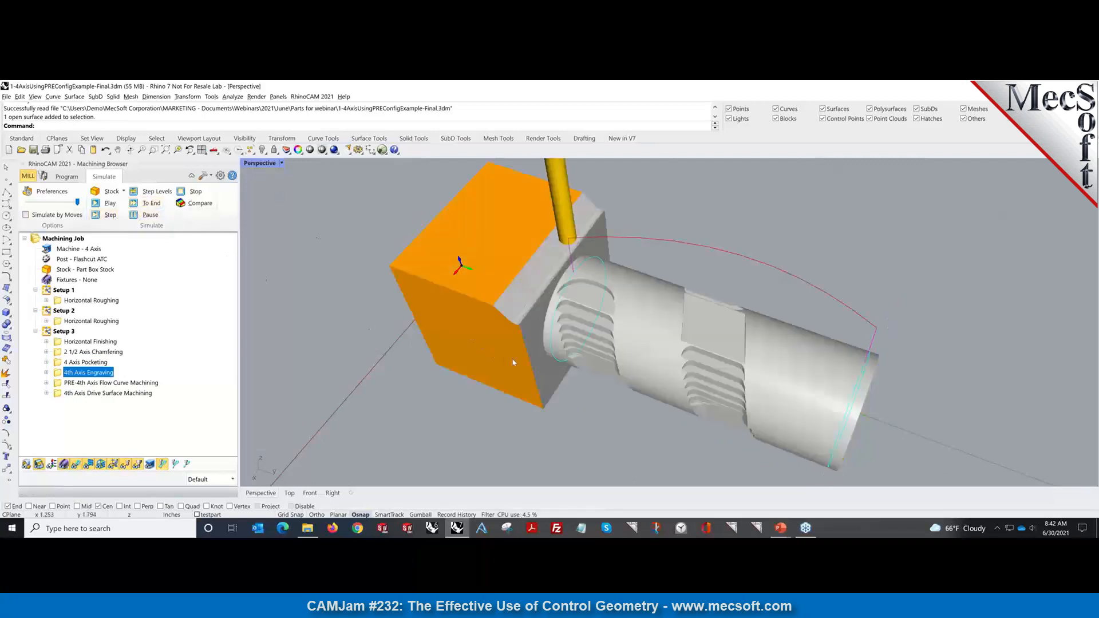
pyautogui.moveTo(514, 362)
pyautogui.mouseDown(button='right')
pyautogui.moveTo(456, 314)
pyautogui.moveTo(377, 324)
pyautogui.moveTo(509, 307)
pyautogui.moveTo(515, 344)
pyautogui.mouseUp(button='right')
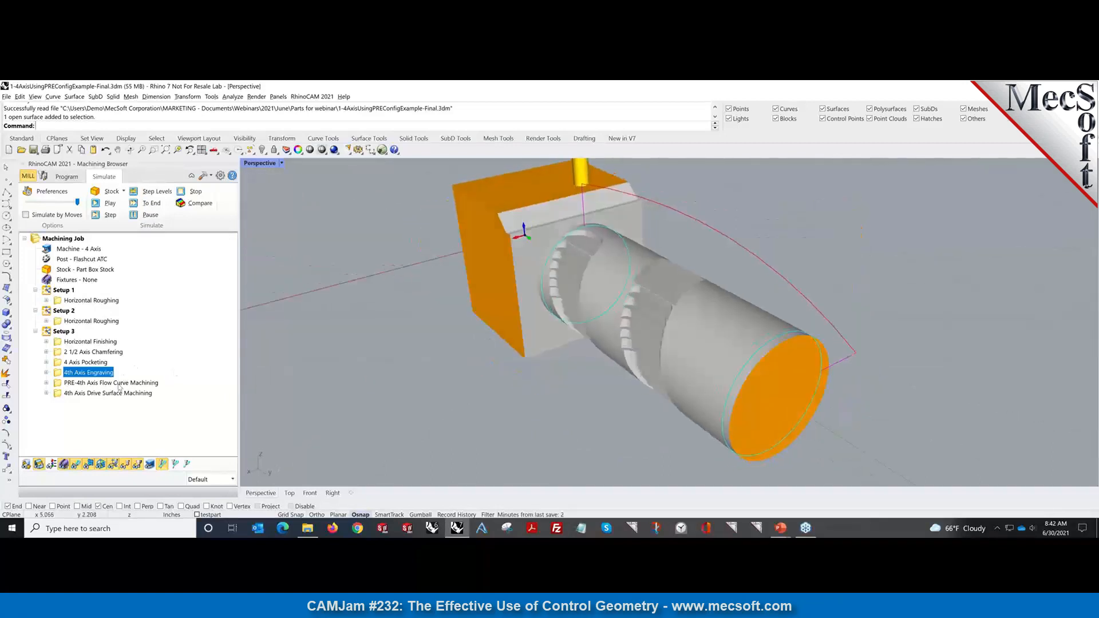
pyautogui.click(119, 384)
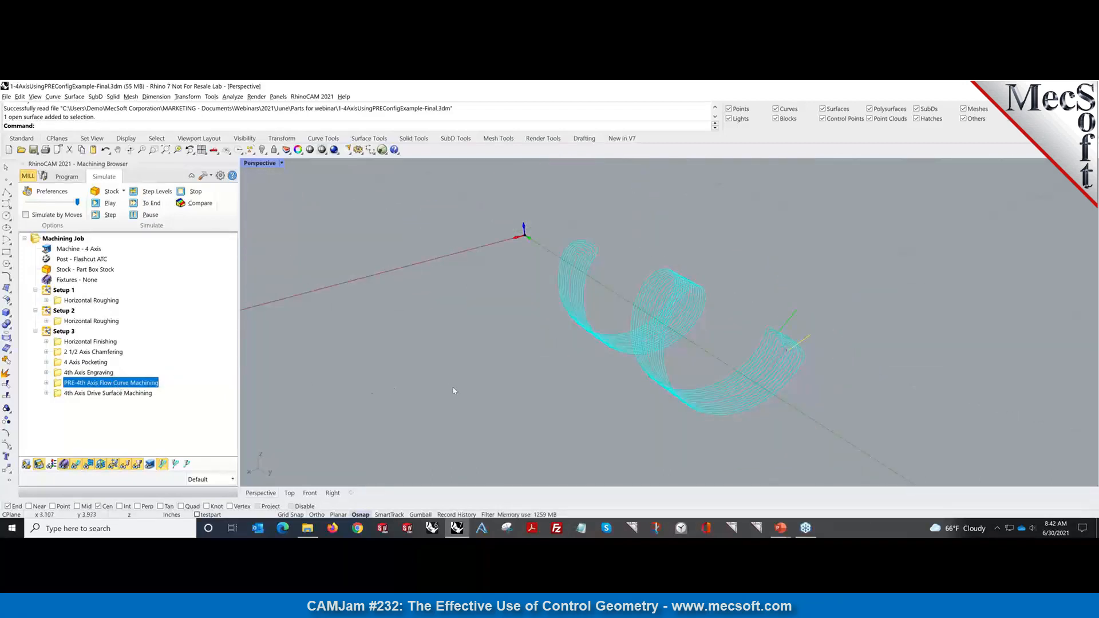
# Display the 4th Axis Drive Surface Machining toolpath and orbit to see it as an upright ring.
pyautogui.click(127, 395)
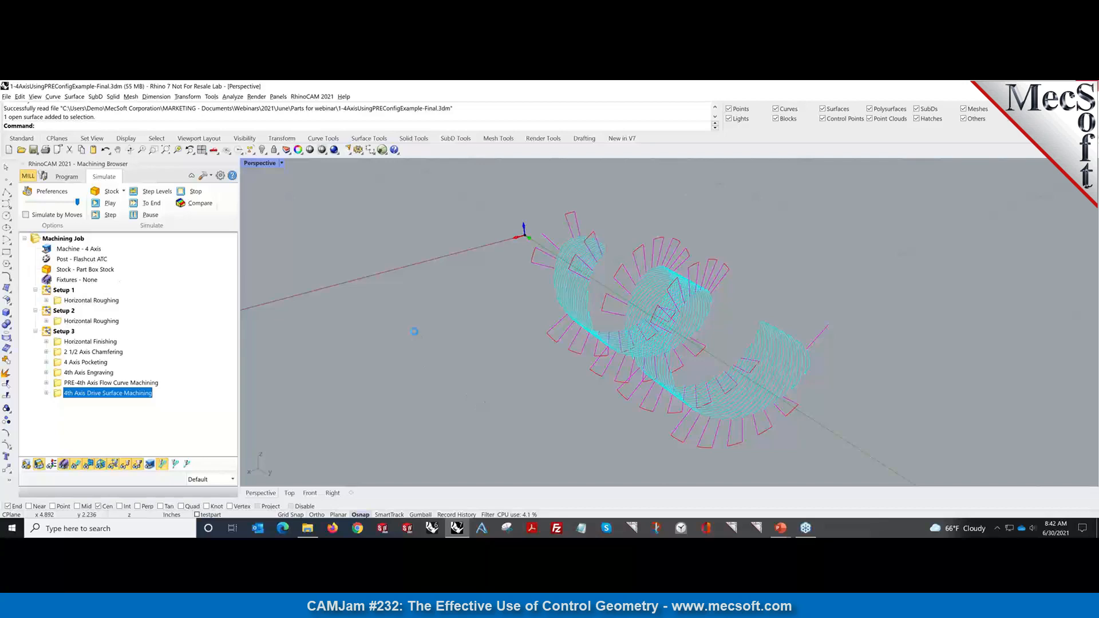
pyautogui.moveTo(415, 335); pyautogui.dragTo(498, 309, button='right')
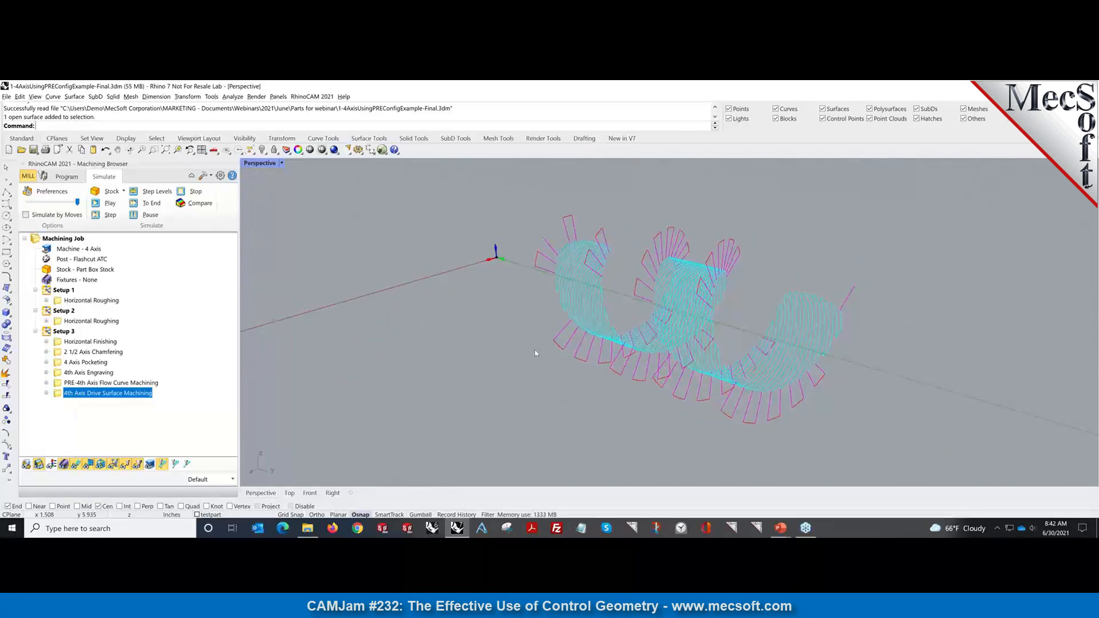
pyautogui.click(67, 176)
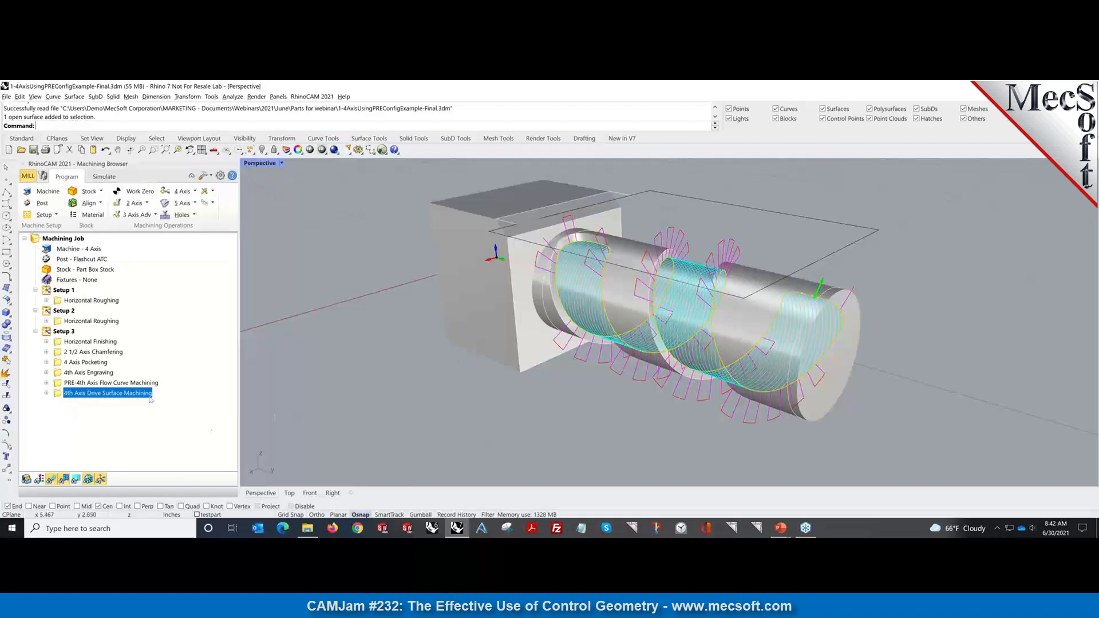
# Show the PRE-4th Axis Flow Curve toolpath again, viewed end-on, in simulation mode.
pyautogui.click(112, 383)
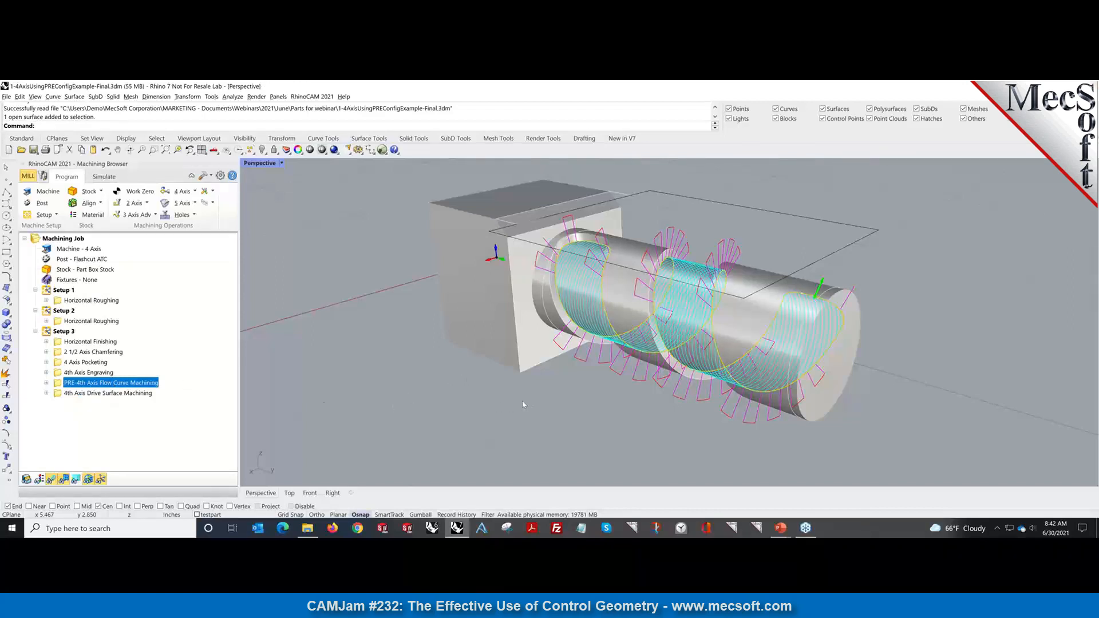
pyautogui.moveTo(482, 410); pyautogui.dragTo(548, 420, button='right')
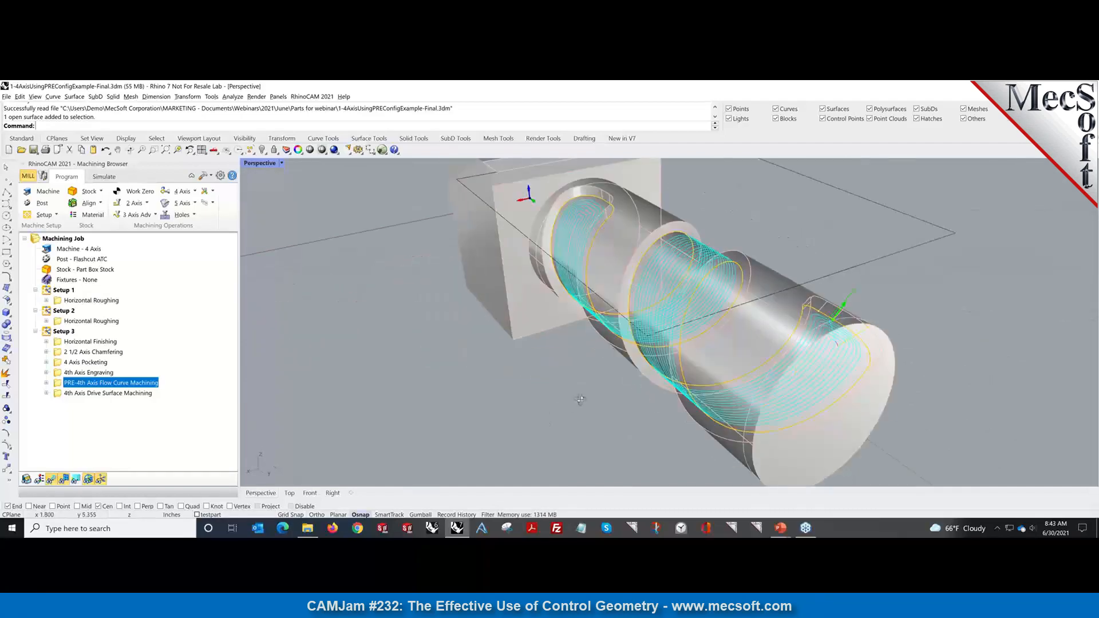
pyautogui.moveTo(557, 400); pyautogui.dragTo(596, 391, button='right')
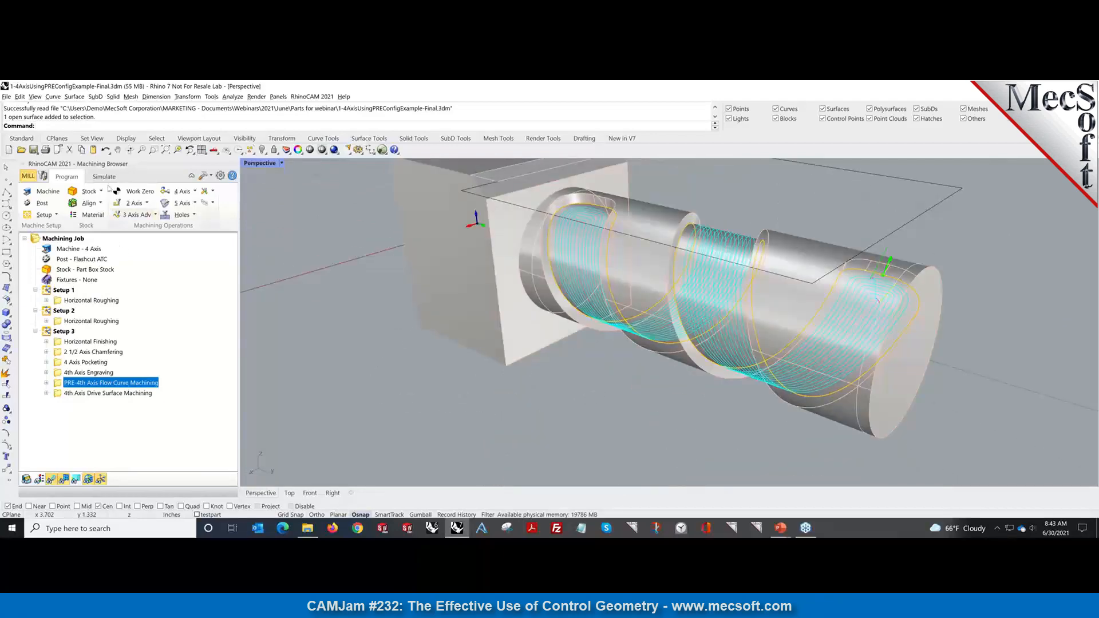
pyautogui.click(104, 177)
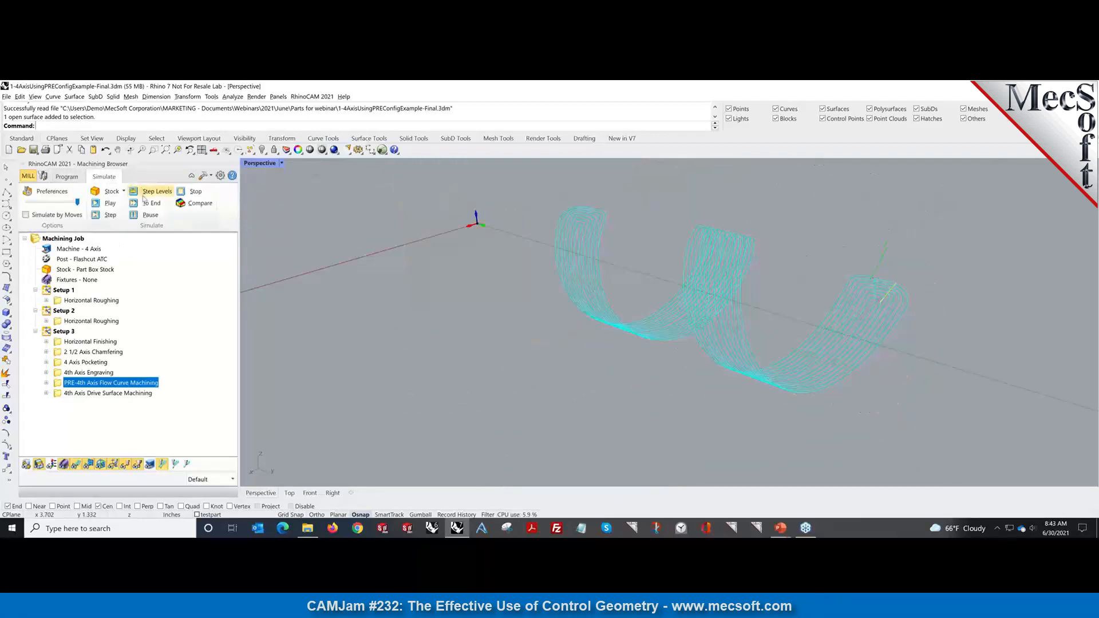
# Play the flow-curve toolpath simulation through to the end, then return to the program view.
pyautogui.click(106, 203)
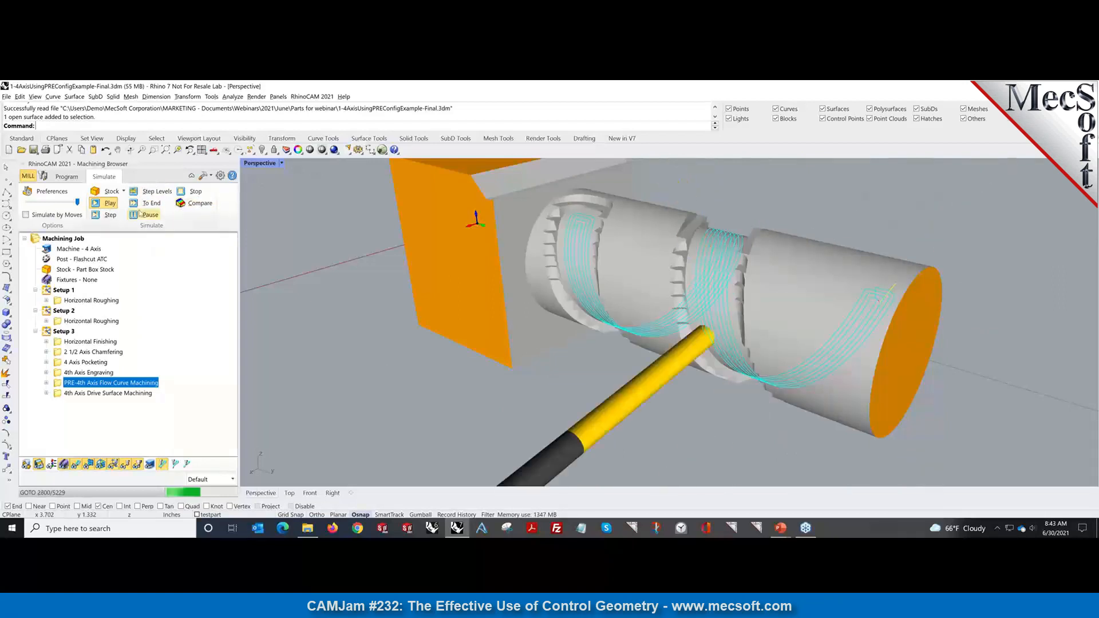
pyautogui.click(143, 203)
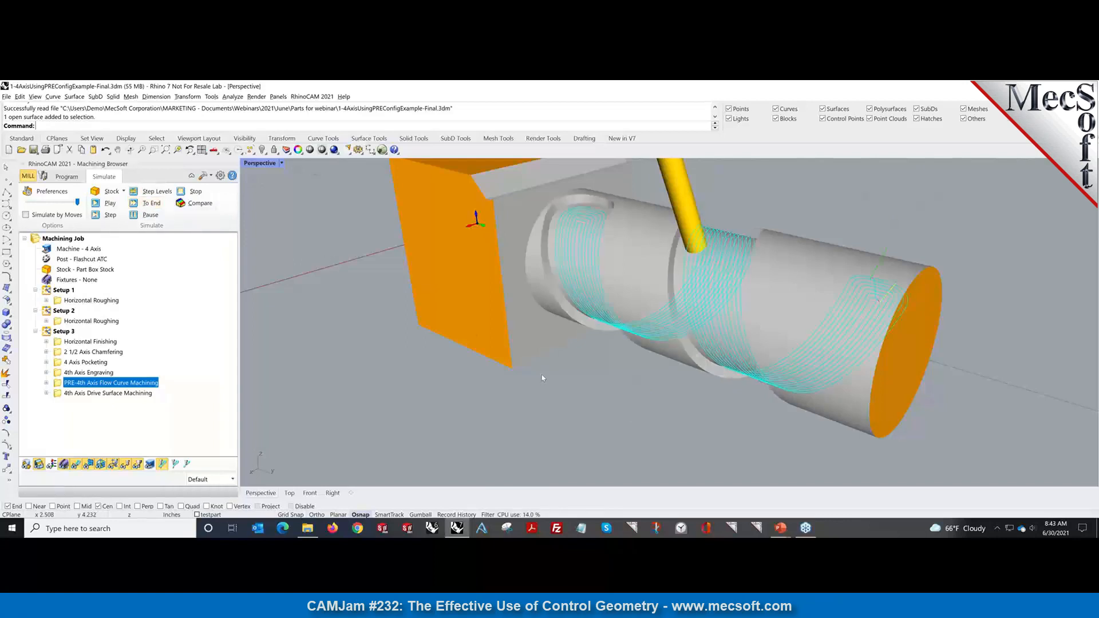
pyautogui.moveTo(438, 370)
pyautogui.mouseDown(button='right')
pyautogui.moveTo(355, 373)
pyautogui.moveTo(432, 375)
pyautogui.moveTo(407, 373)
pyautogui.moveTo(422, 367)
pyautogui.mouseUp(button='right')
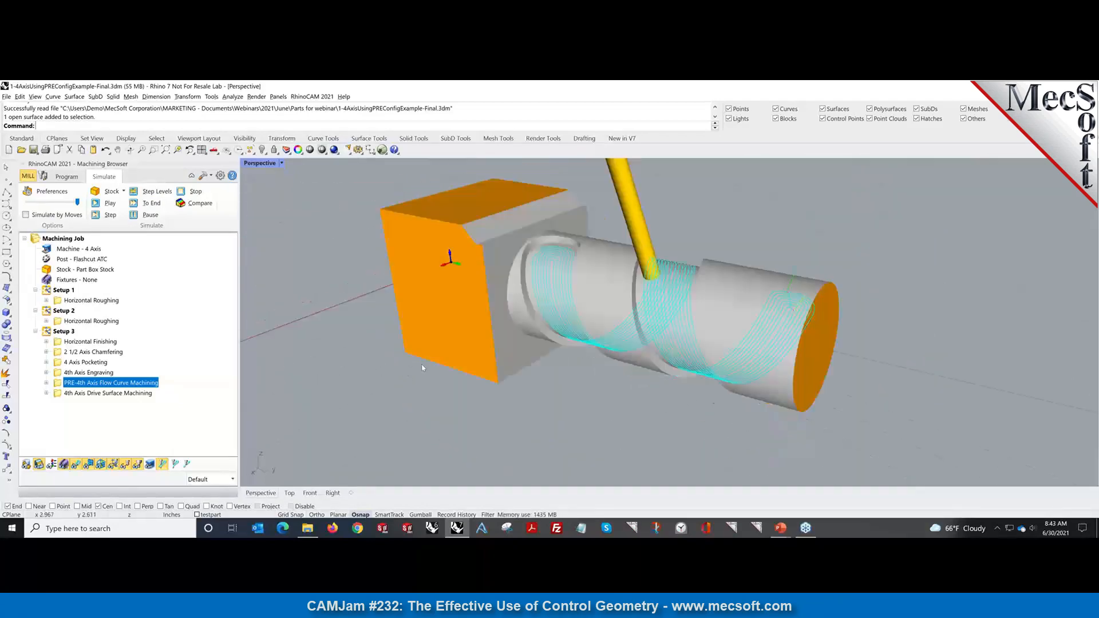
pyautogui.click(67, 177)
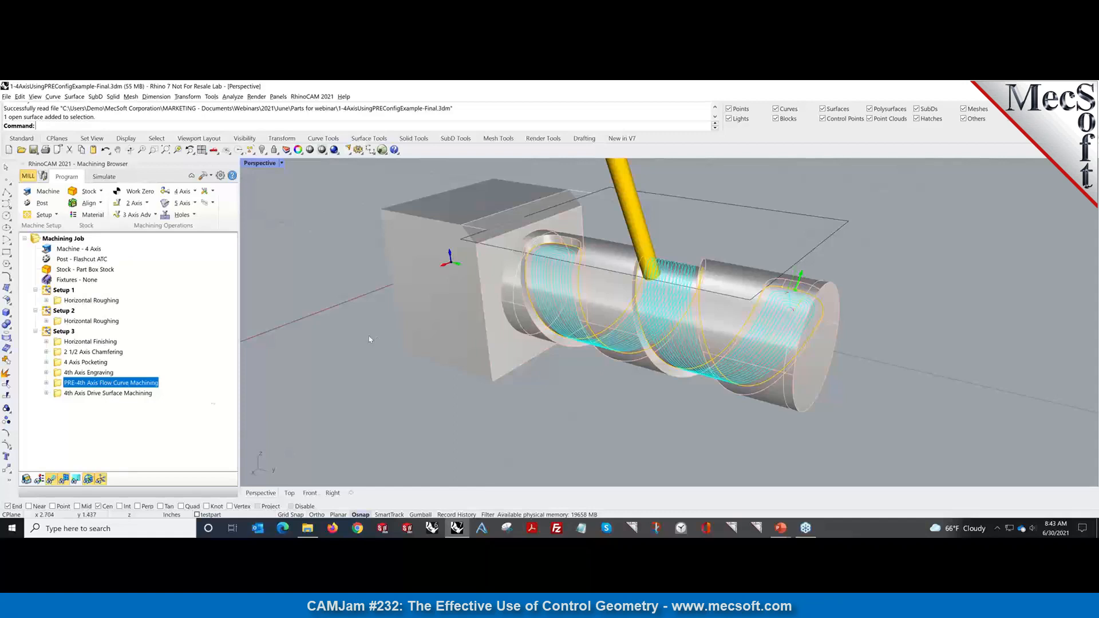
# Expand PRE-4th Axis Flow Curve Machining and review its Parameters dialog, closing it unchanged.
pyautogui.click(46, 382)
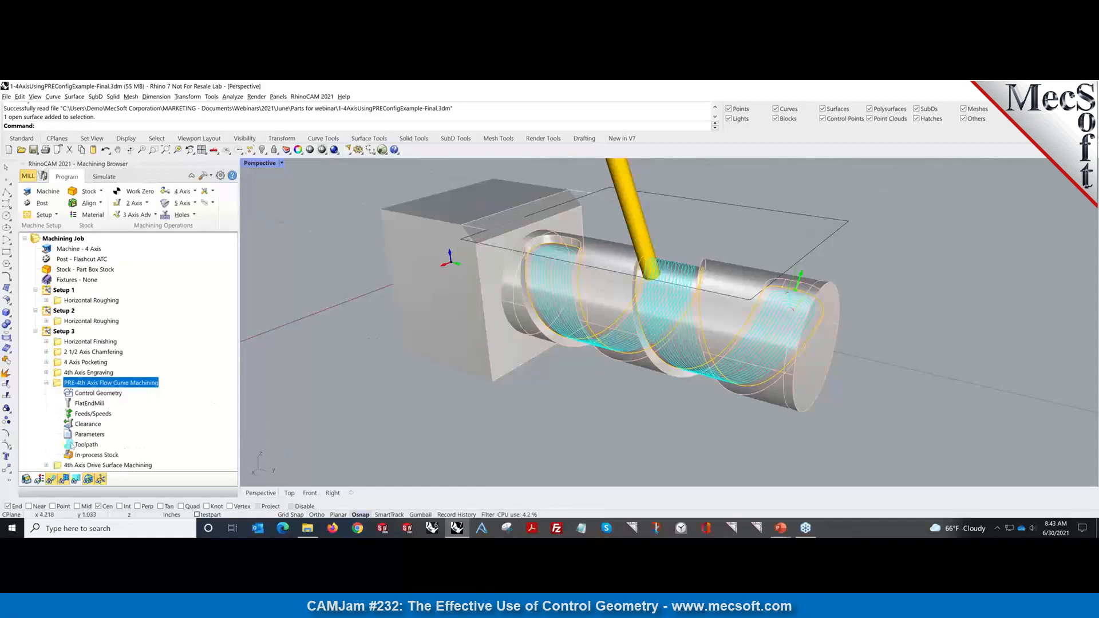
pyautogui.click(71, 435)
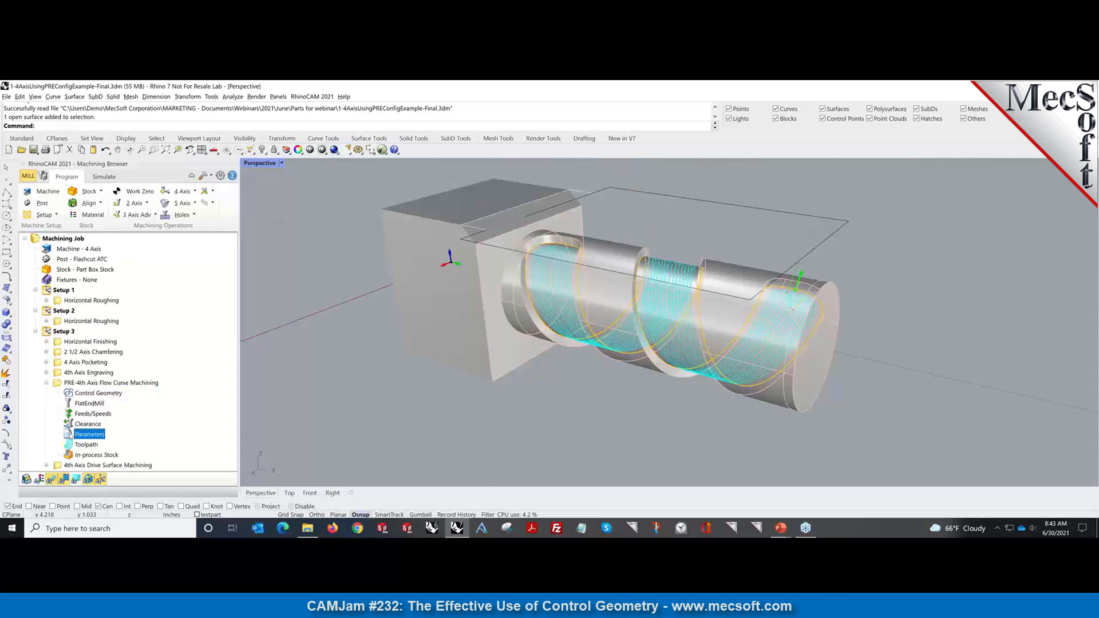
pyautogui.doubleClick(71, 434)
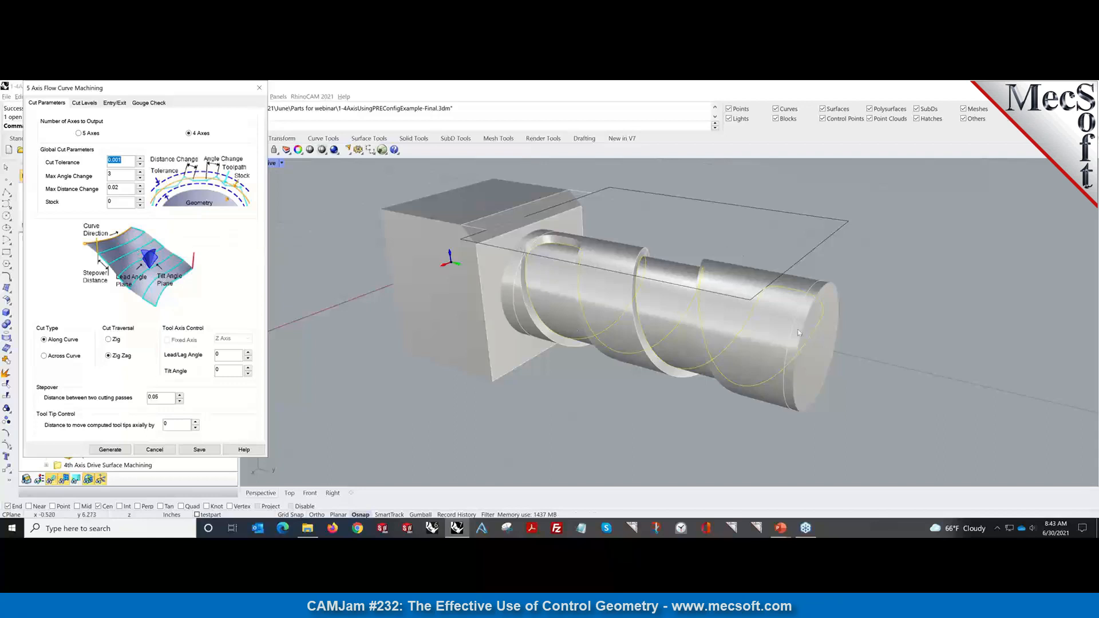
pyautogui.click(260, 88)
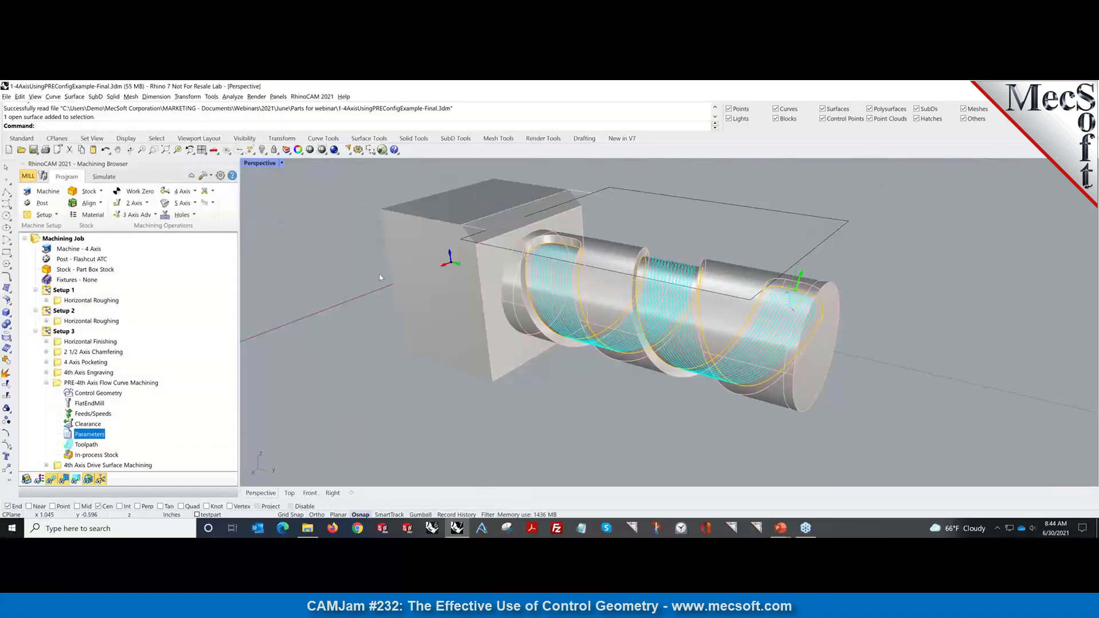
pyautogui.moveTo(597, 380)
pyautogui.mouseDown(button='right')
pyautogui.moveTo(556, 384)
pyautogui.moveTo(587, 385)
pyautogui.mouseUp(button='right')
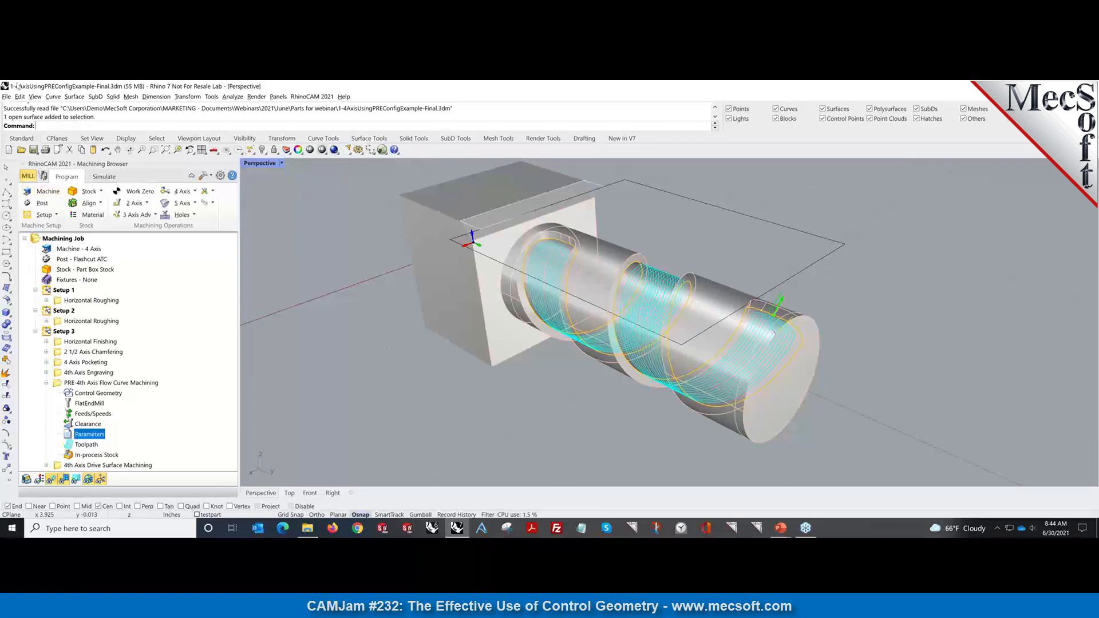
# Open the recent file 2-5AxisMoldExample-Final.3dm from the File menu.
pyautogui.click(6, 97)
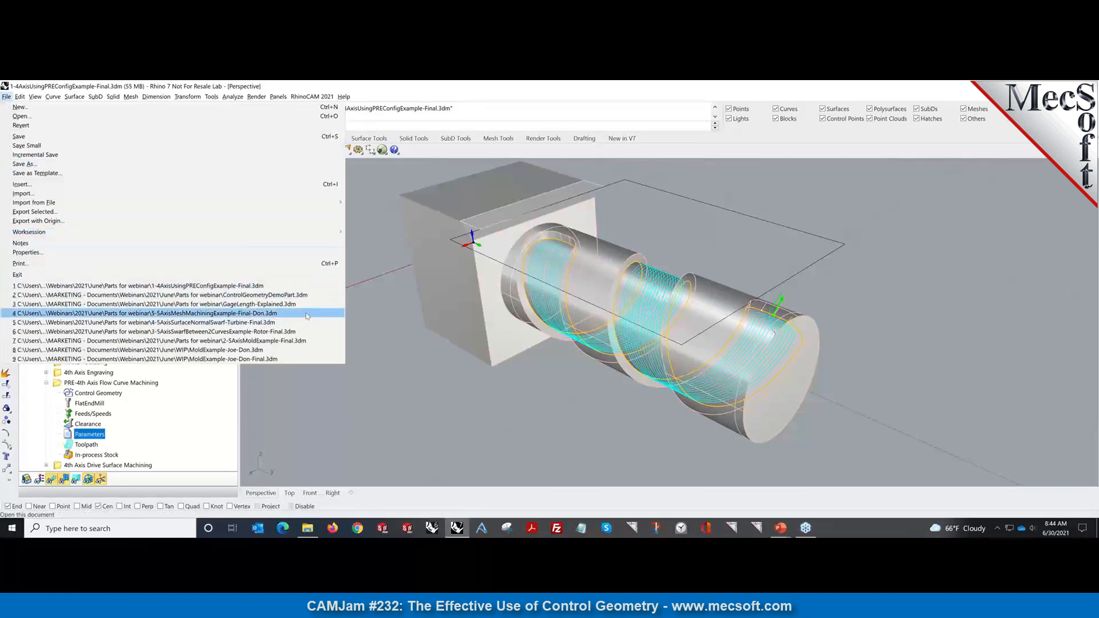
pyautogui.click(294, 342)
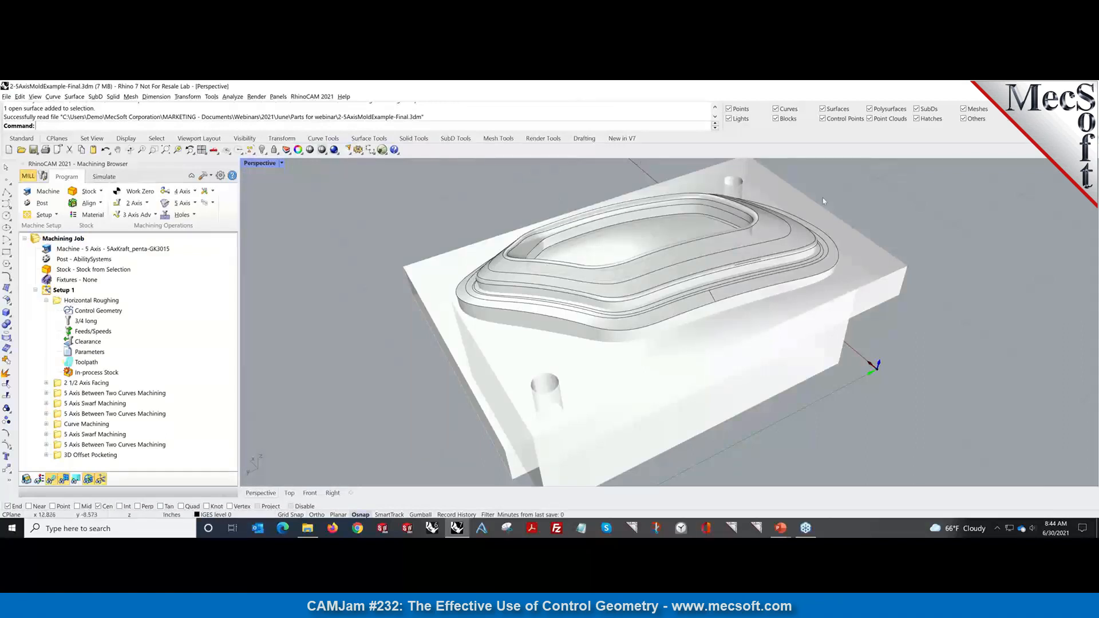
# Zoom into the mold and display Setup 1's Horizontal Roughing toolpath.
pyautogui.scroll(2, 641, 199)
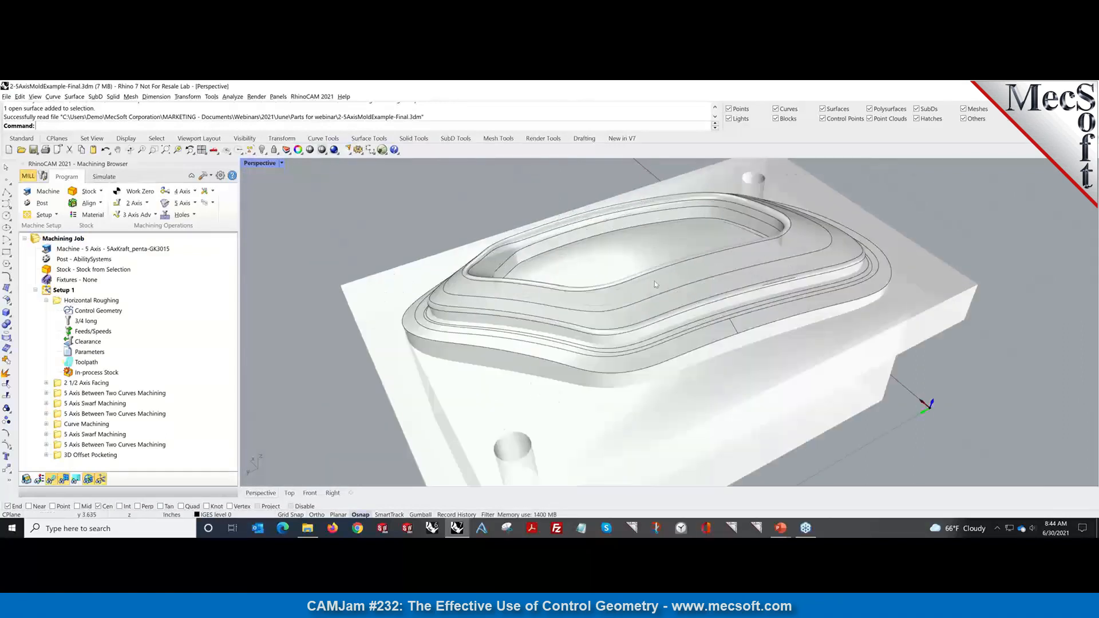
pyautogui.moveTo(656, 290)
pyautogui.mouseDown(button='right')
pyautogui.moveTo(585, 300)
pyautogui.moveTo(511, 280)
pyautogui.moveTo(640, 296)
pyautogui.moveTo(640, 285)
pyautogui.moveTo(630, 297)
pyautogui.moveTo(575, 290)
pyautogui.moveTo(637, 294)
pyautogui.mouseUp(button='right')
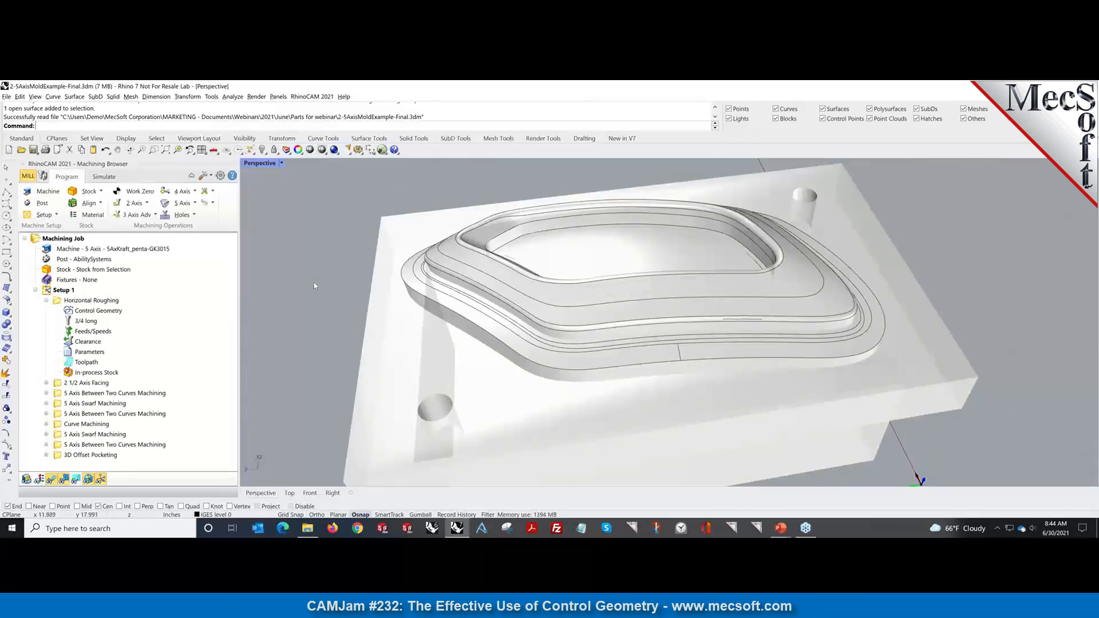
pyautogui.click(81, 302)
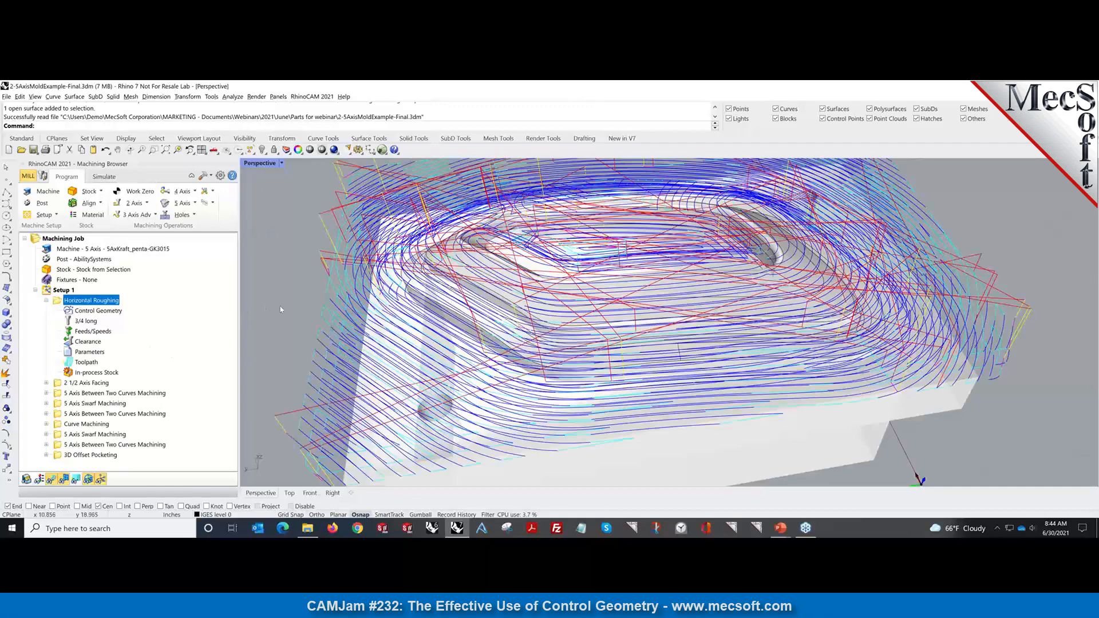
# Pan the mold into view and simulate Horizontal Roughing to the end with toolpaths hidden.
pyautogui.moveTo(289, 311); pyautogui.dragTo(527, 377, button='right')
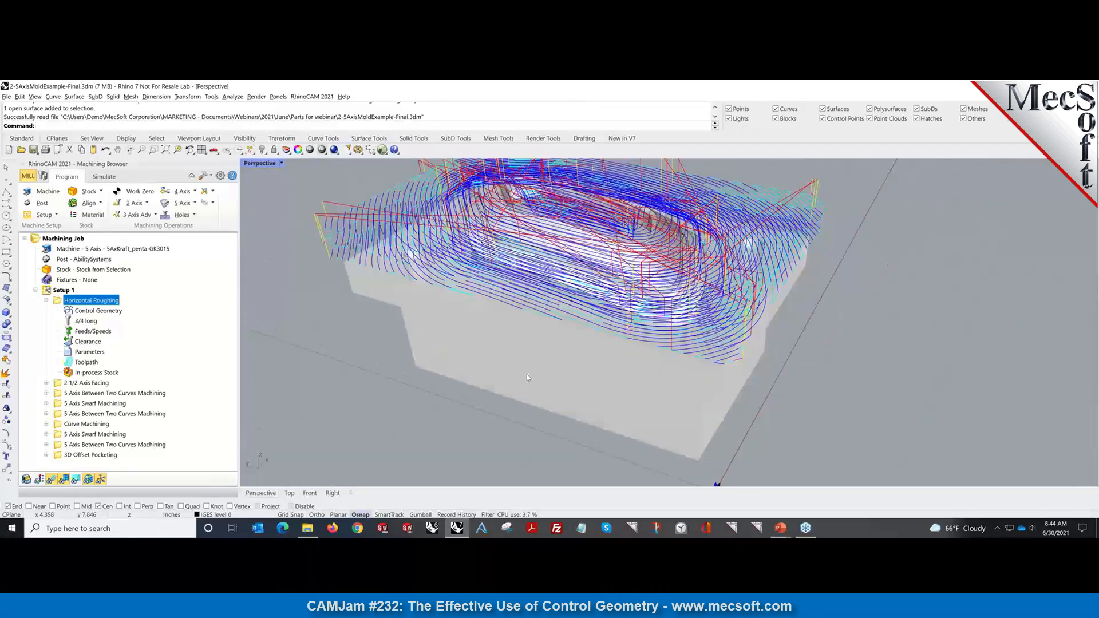
pyautogui.scroll(2, 368, 184)
pyautogui.scroll(-2, 368, 183)
pyautogui.click(129, 150)
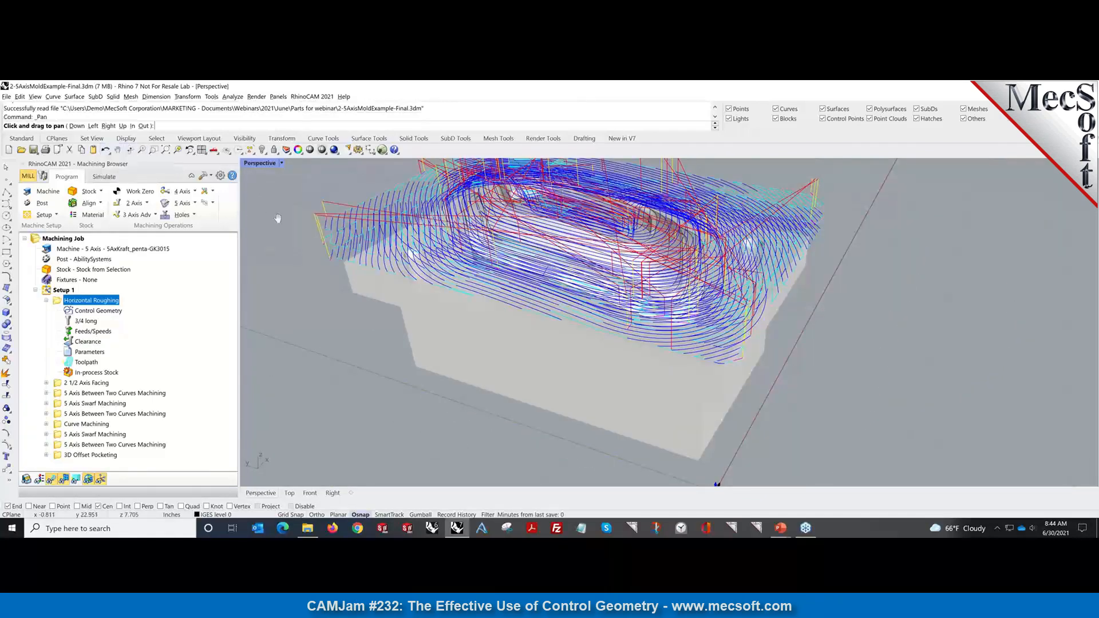
pyautogui.moveTo(329, 276); pyautogui.dragTo(302, 265)
pyautogui.click(105, 181)
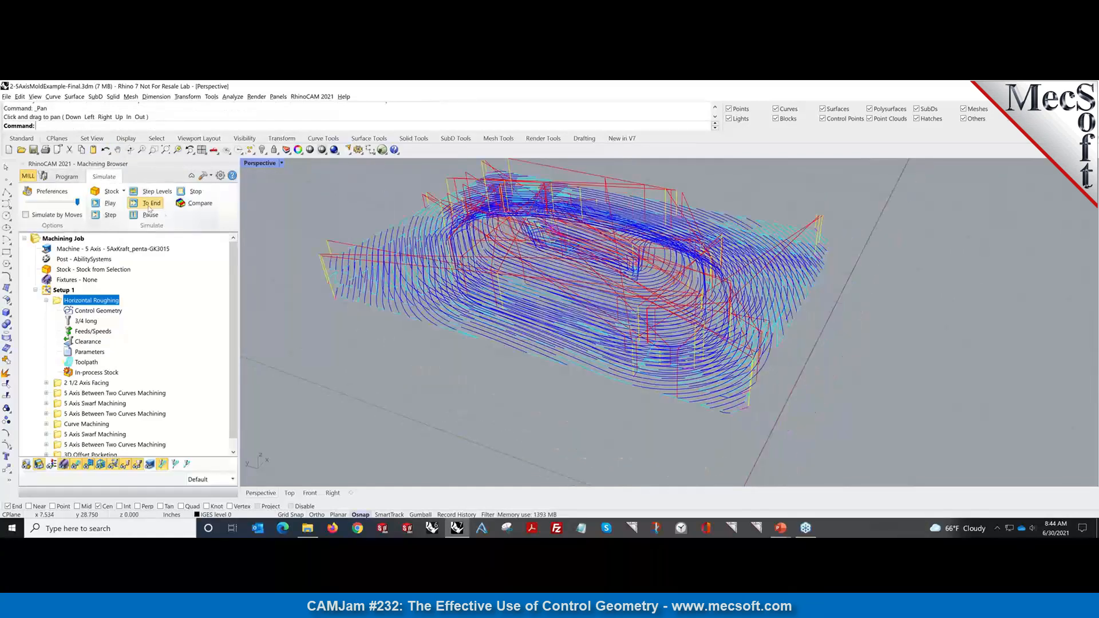
pyautogui.click(152, 203)
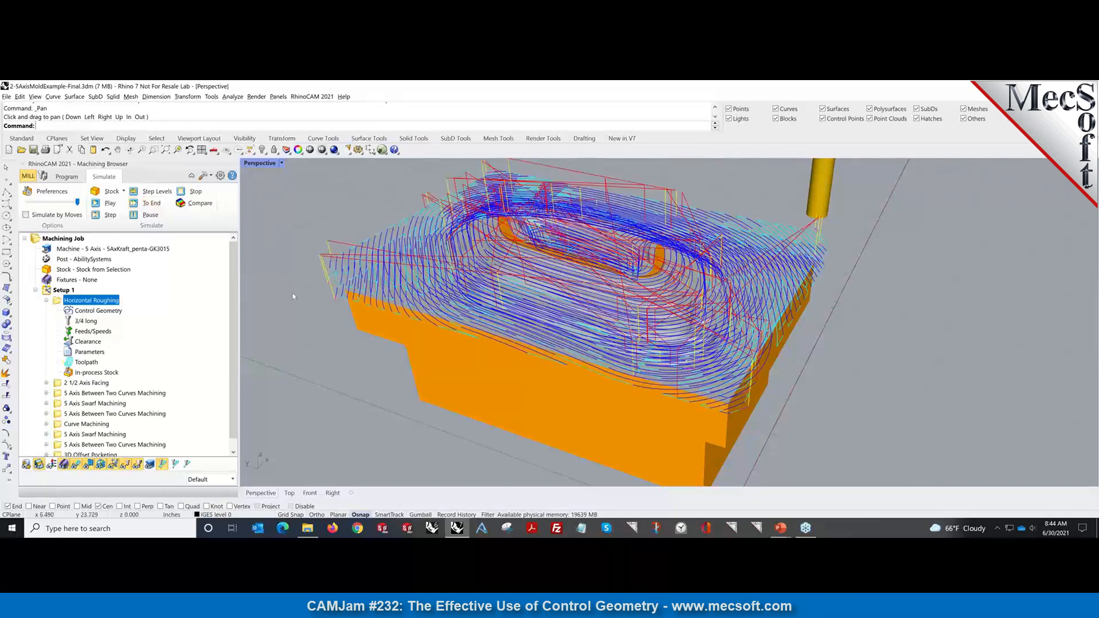
pyautogui.click(74, 465)
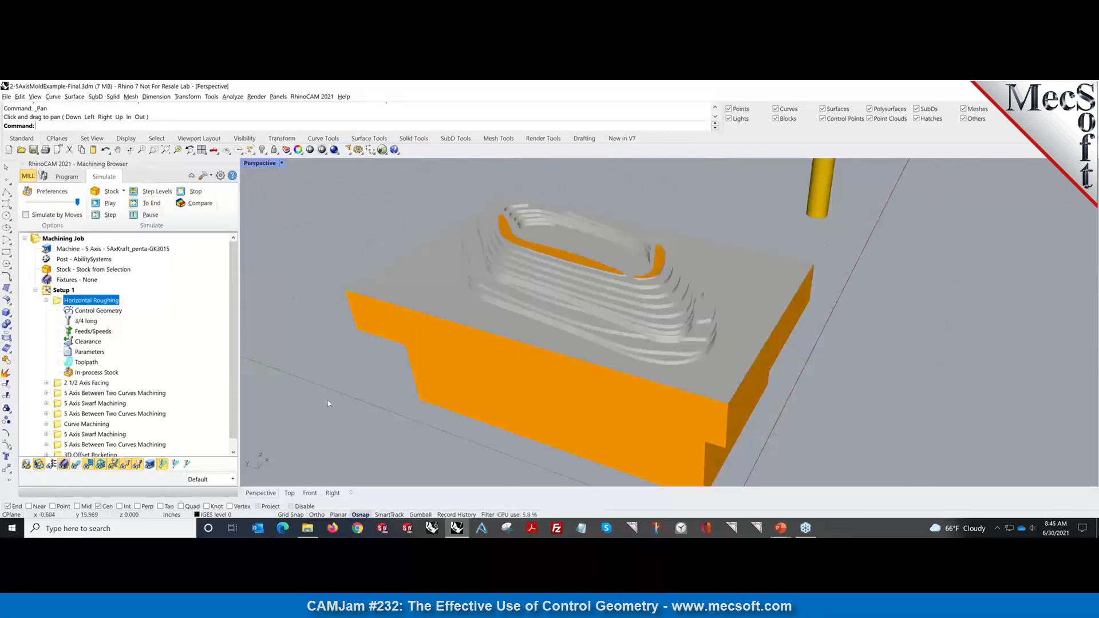
# Simulate the 2 1/2 Axis Facing operation to its end.
pyautogui.click(46, 301)
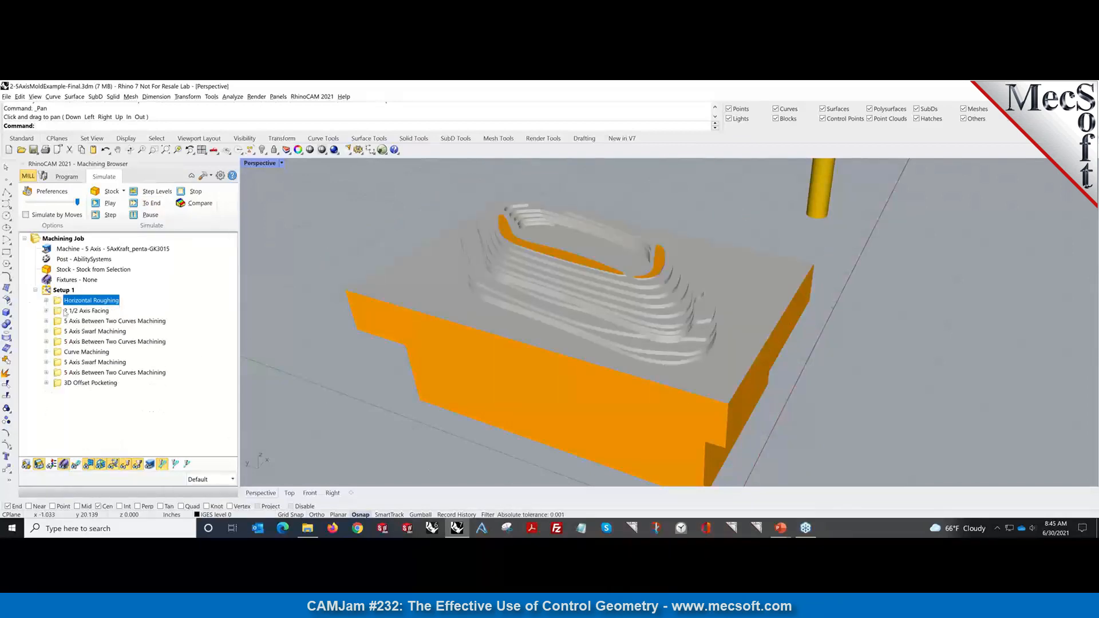
pyautogui.click(86, 310)
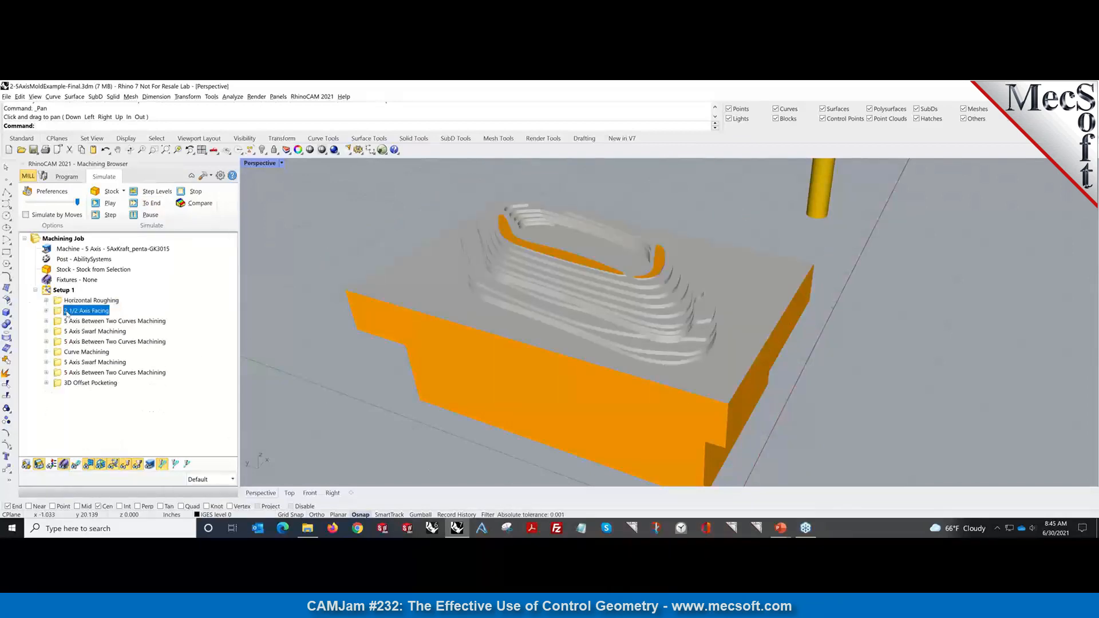
pyautogui.click(147, 214)
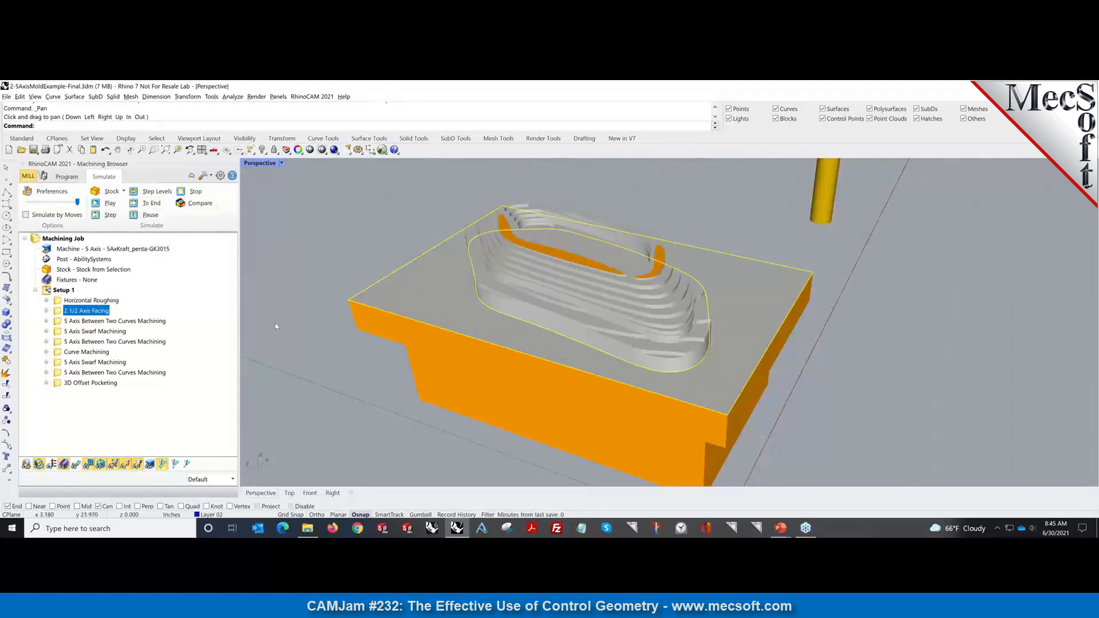
pyautogui.click(114, 320)
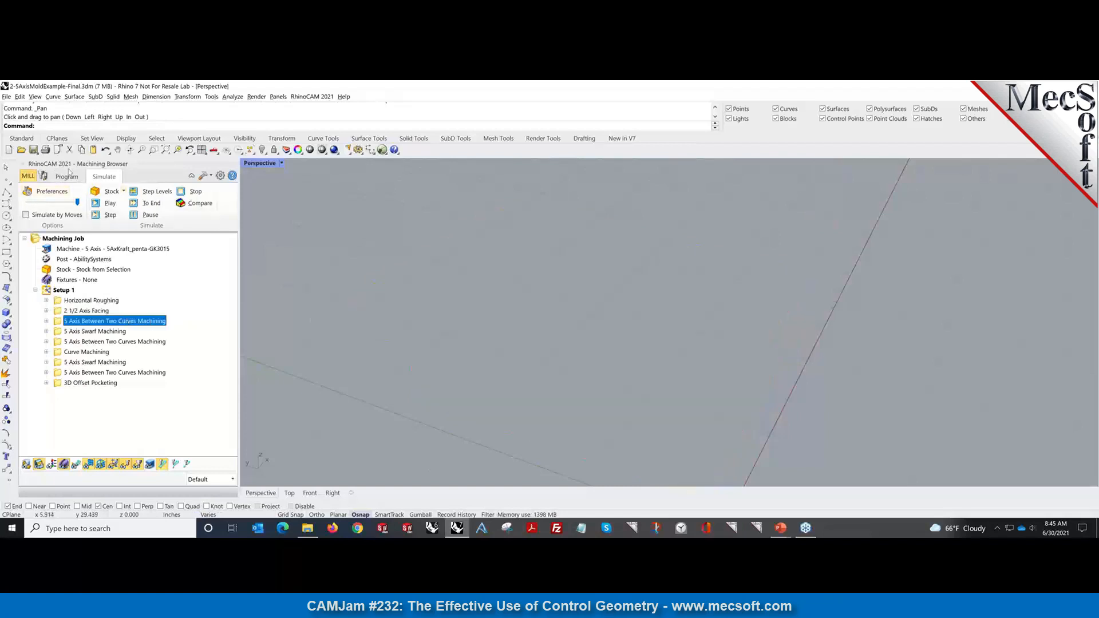
# Inspect and simulate the first 5 Axis Between Two Curves pass, then show the Swarf Machining curves.
pyautogui.click(67, 177)
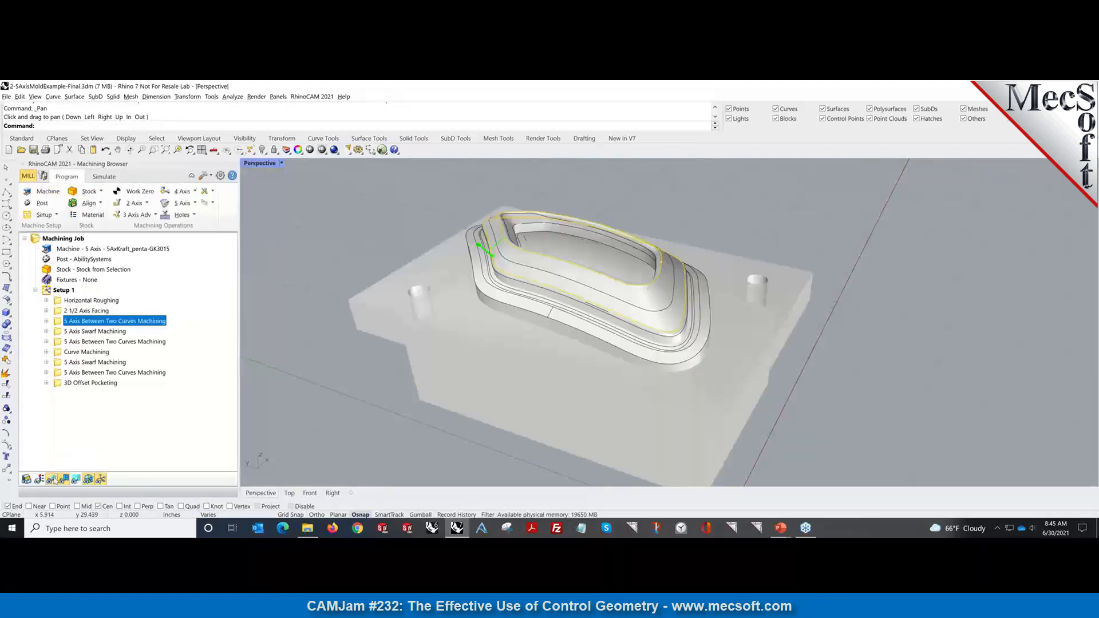
pyautogui.moveTo(549, 352)
pyautogui.mouseDown(button='right')
pyautogui.moveTo(503, 353)
pyautogui.moveTo(529, 303)
pyautogui.mouseUp(button='right')
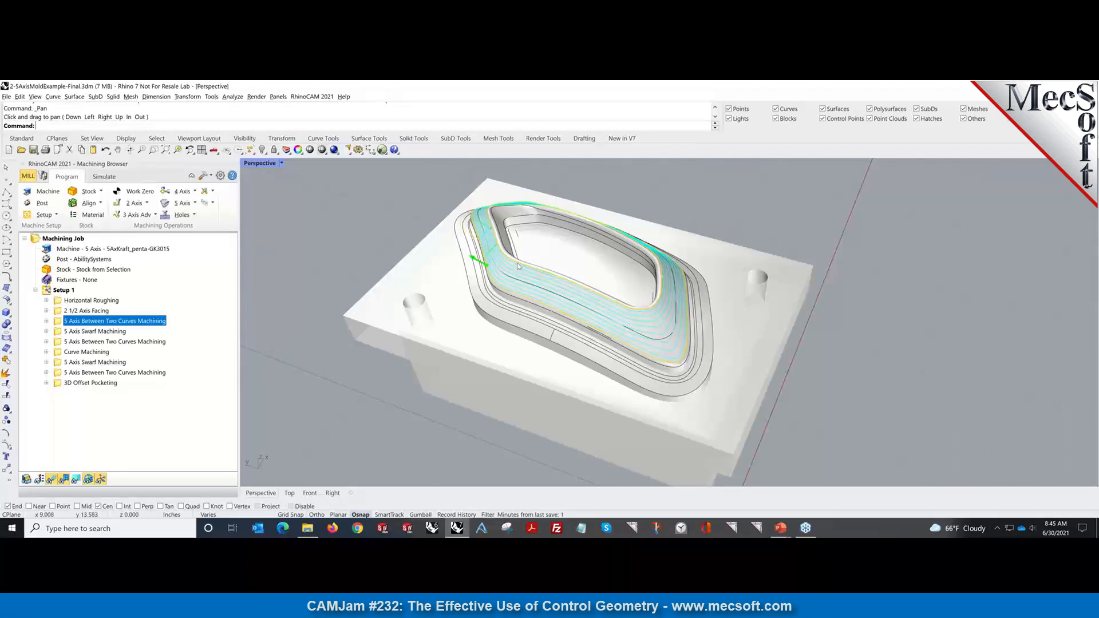
pyautogui.rightClick(143, 325)
pyautogui.click(180, 355)
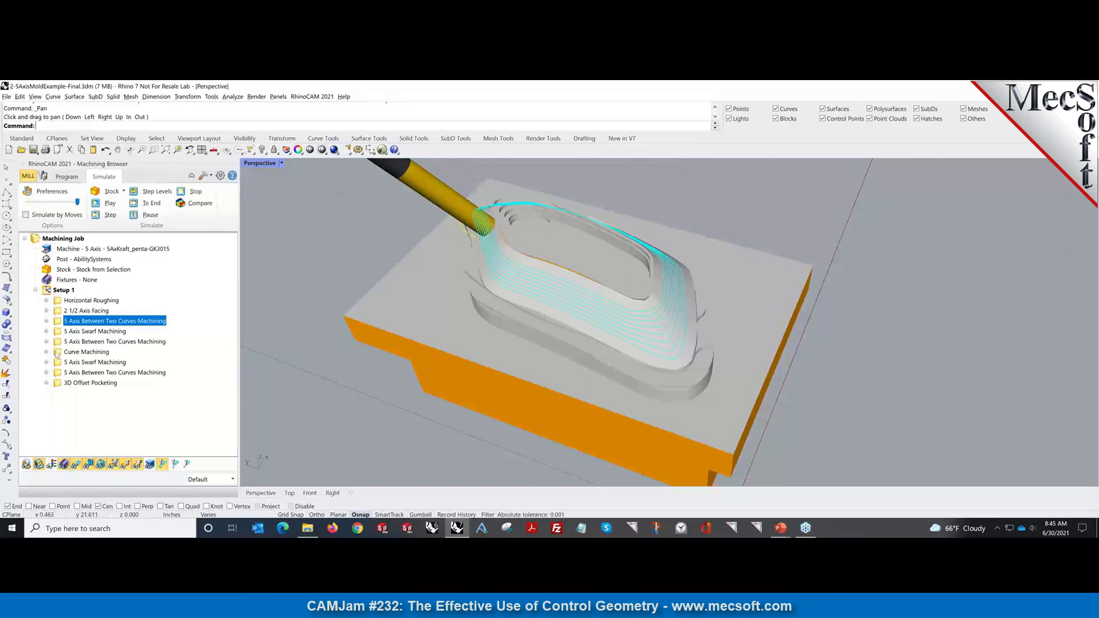
pyautogui.click(91, 331)
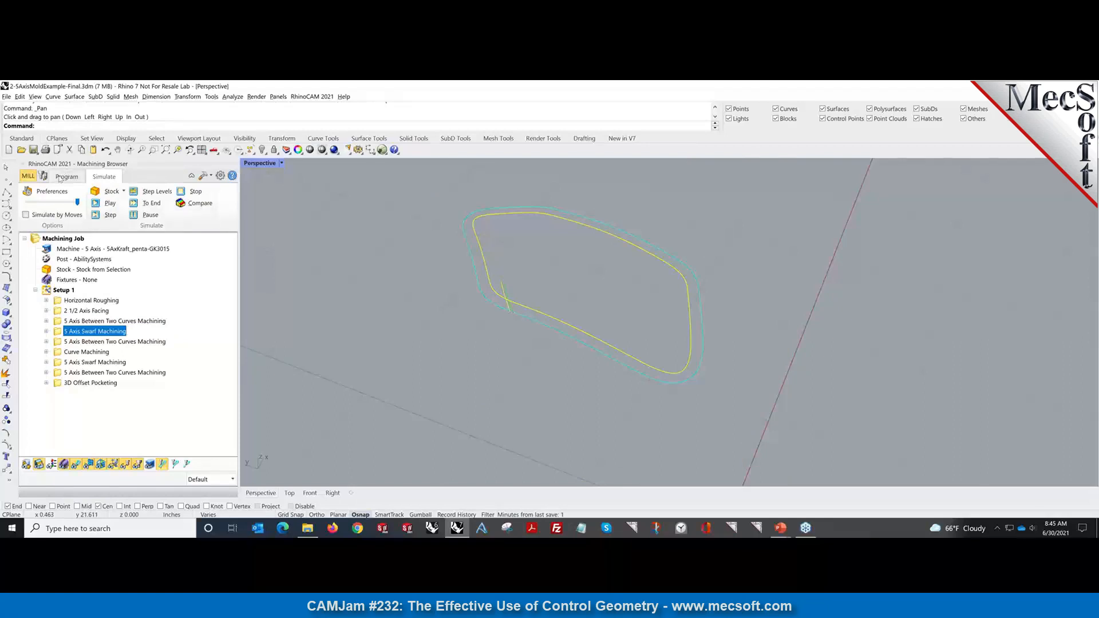
# Simulate the 5 Axis Swarf Machining cut, then display the second 5 Axis Between Two Curves toolpath.
pyautogui.click(60, 179)
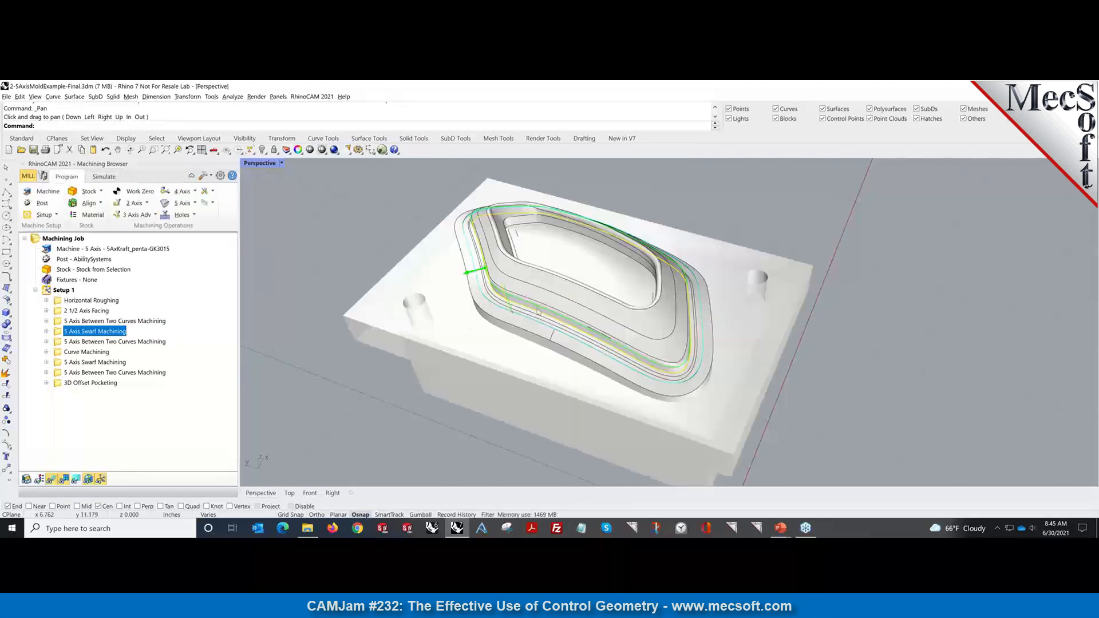
pyautogui.scroll(3, 552, 330)
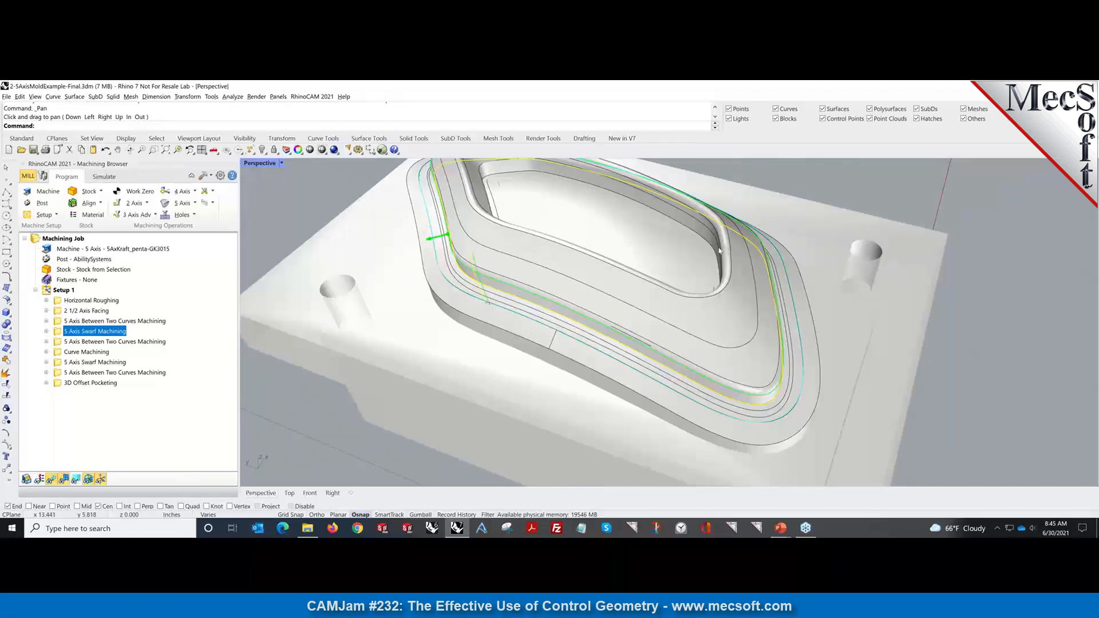
pyautogui.rightClick(81, 333)
pyautogui.click(98, 184)
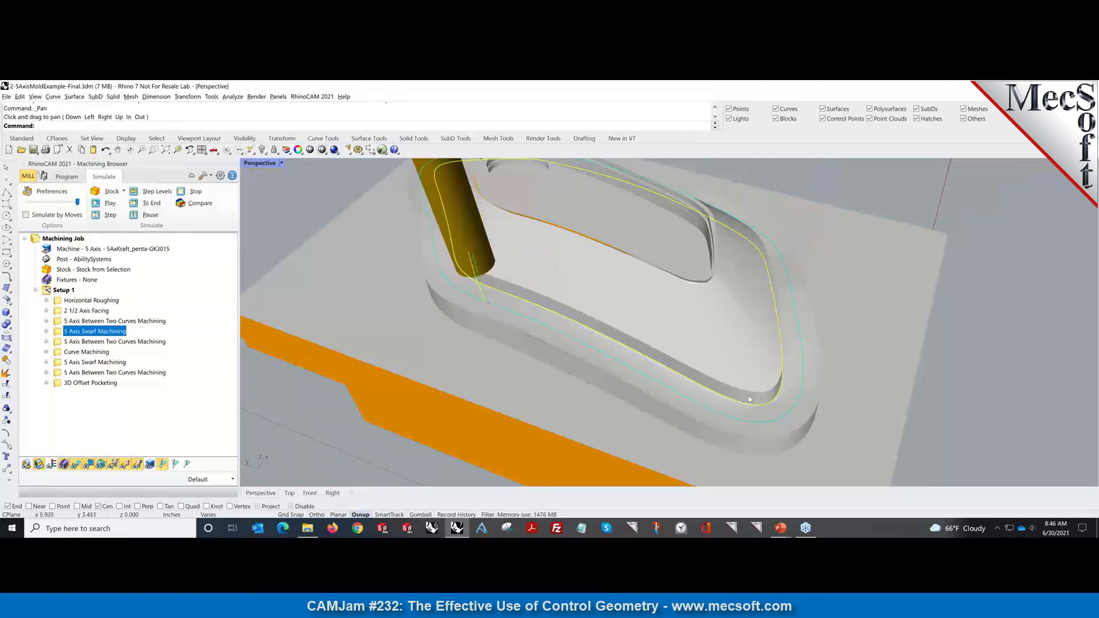
pyautogui.moveTo(735, 386); pyautogui.dragTo(921, 429, button='right')
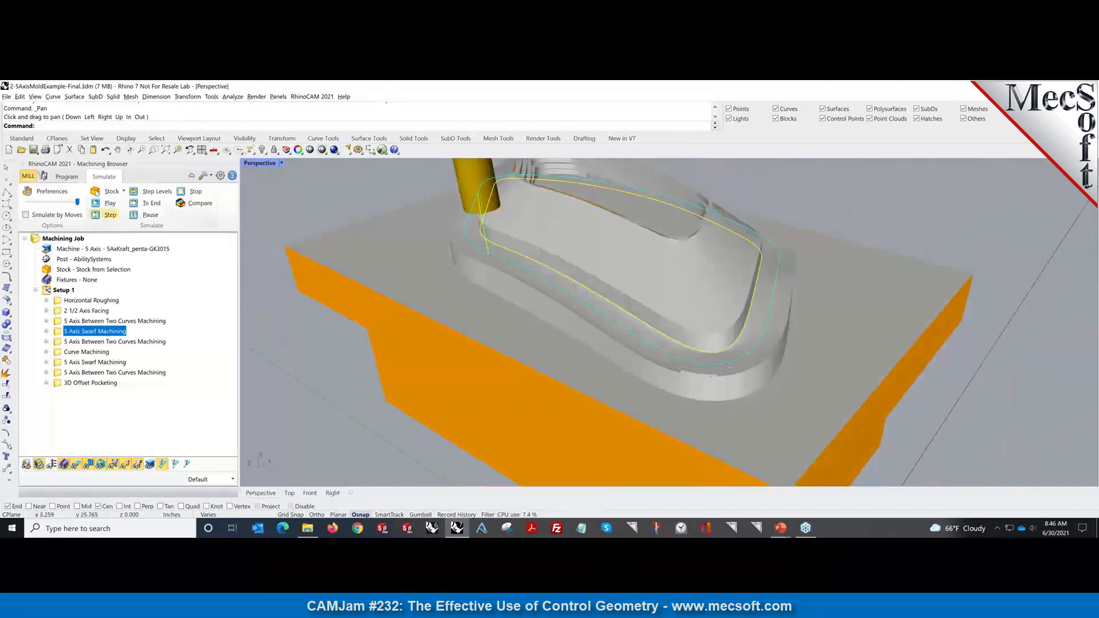
pyautogui.click(81, 179)
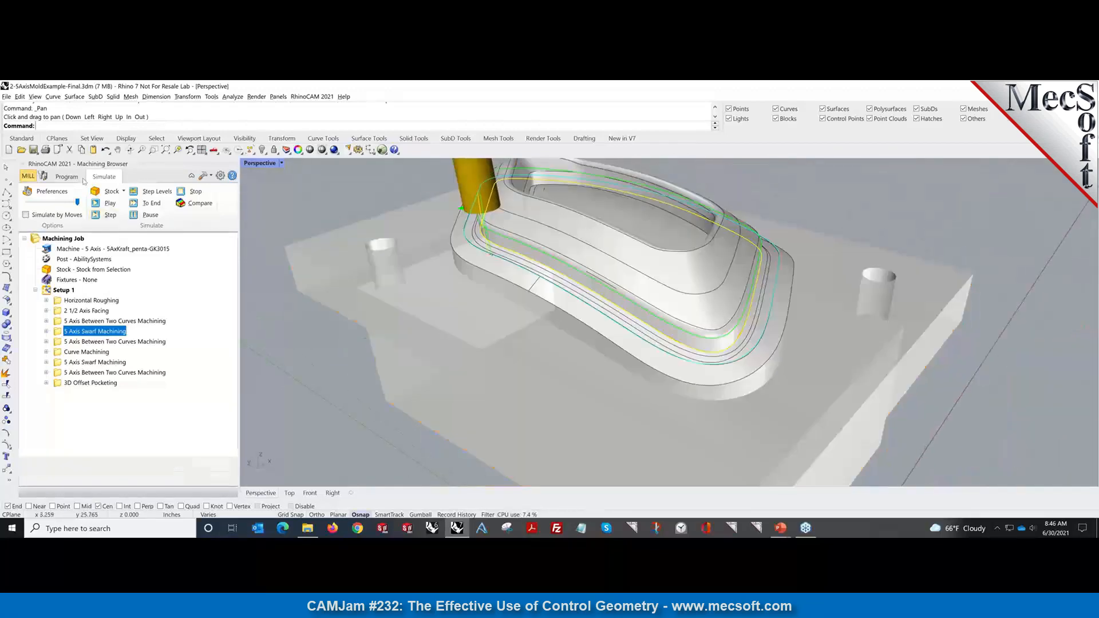
pyautogui.click(115, 343)
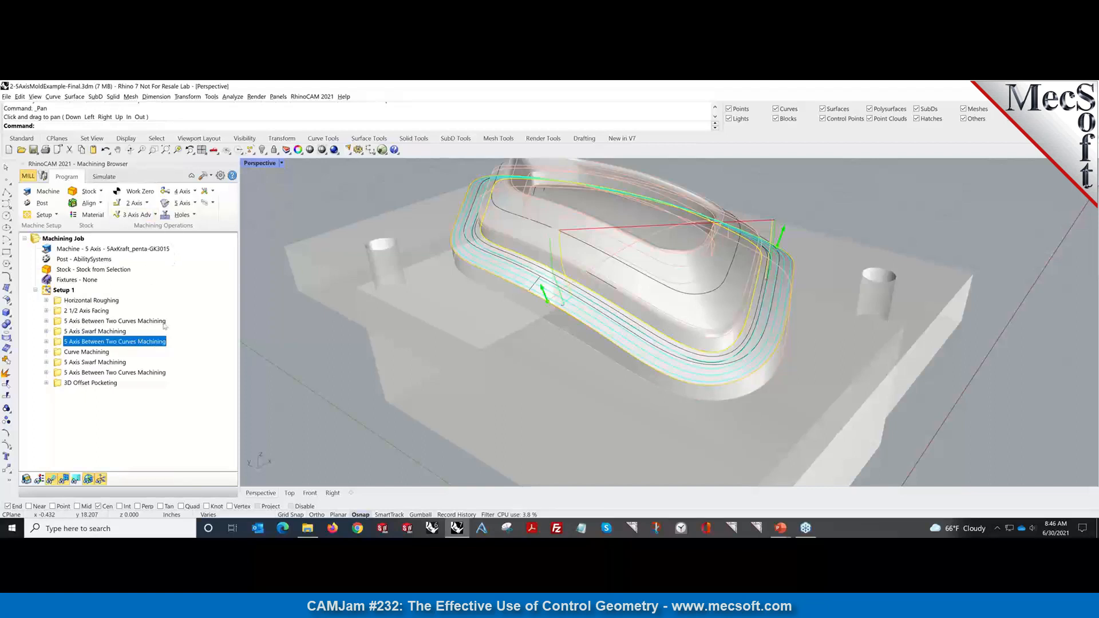
# Simulate the second 5 Axis Between Two Curves cut to the end, then display the Curve Machining toolpath.
pyautogui.click(105, 178)
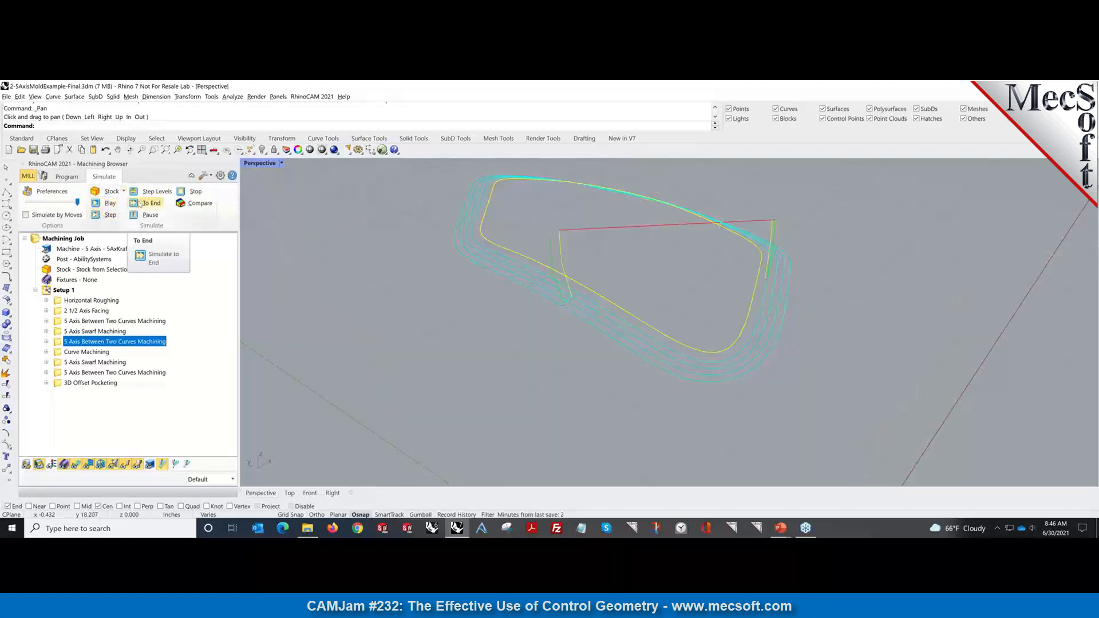
pyautogui.click(140, 203)
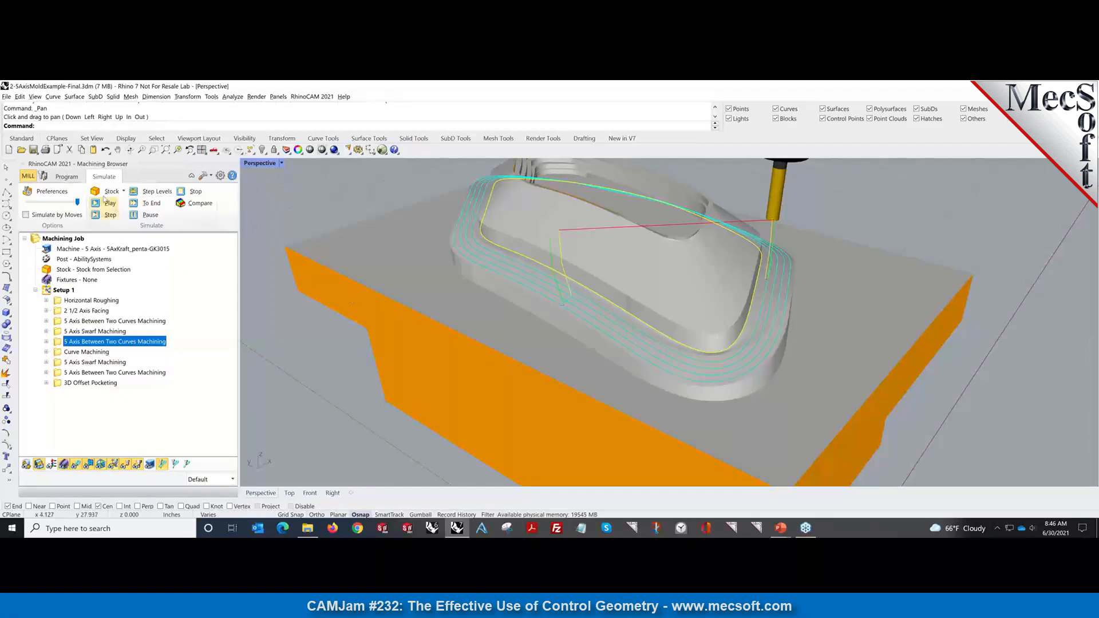
pyautogui.click(66, 176)
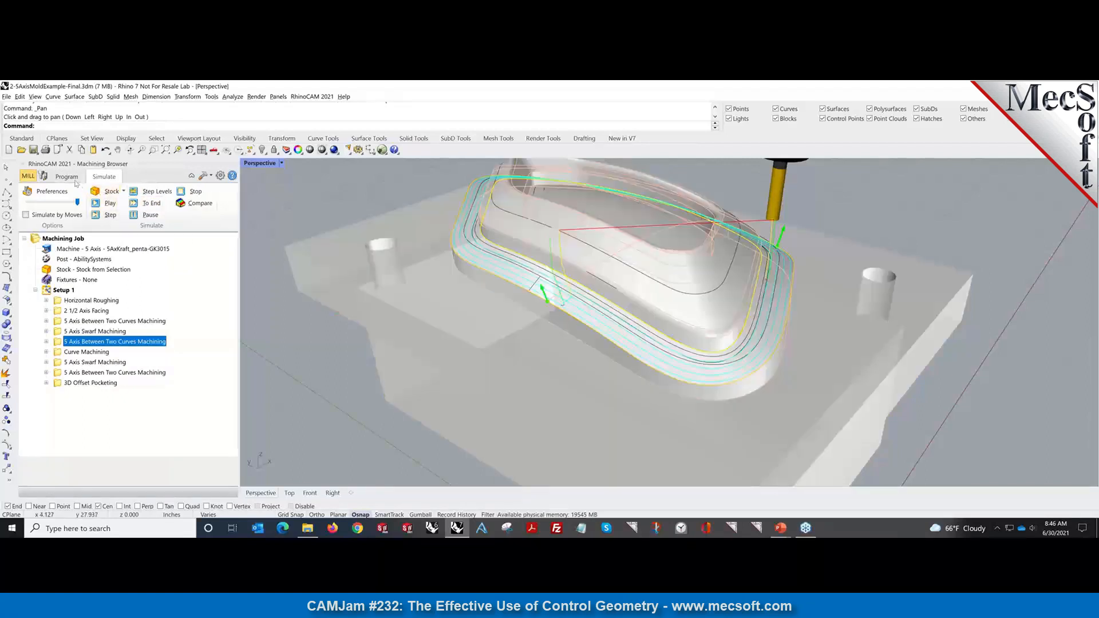
pyautogui.click(86, 352)
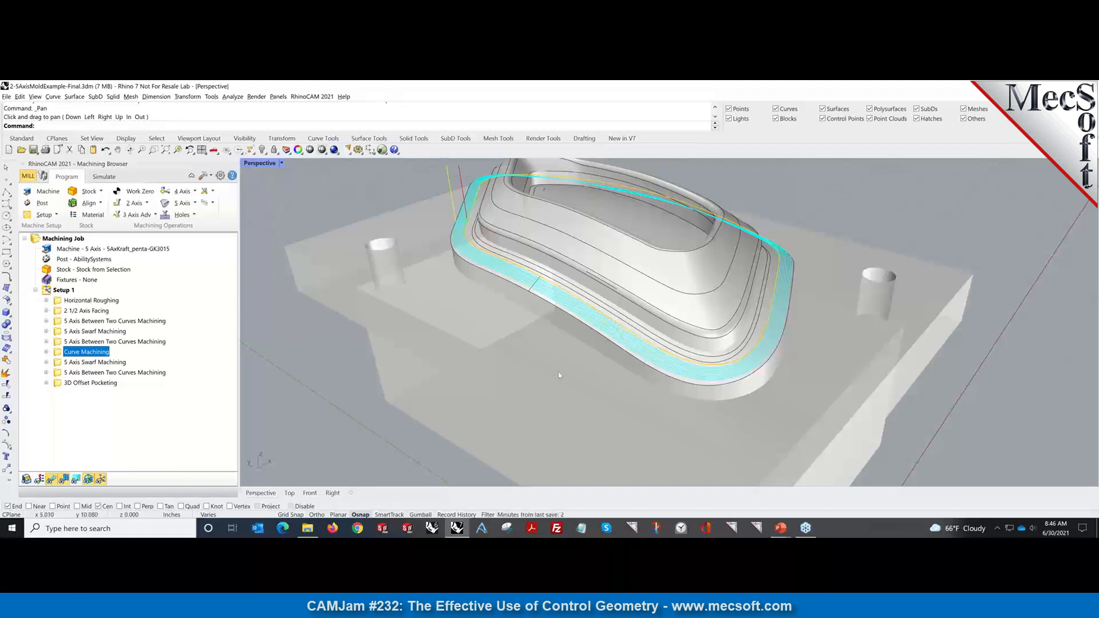
# Review the second 5 Axis Swarf and third Between Two Curves toolpaths, orbiting around the mold.
pyautogui.click(116, 362)
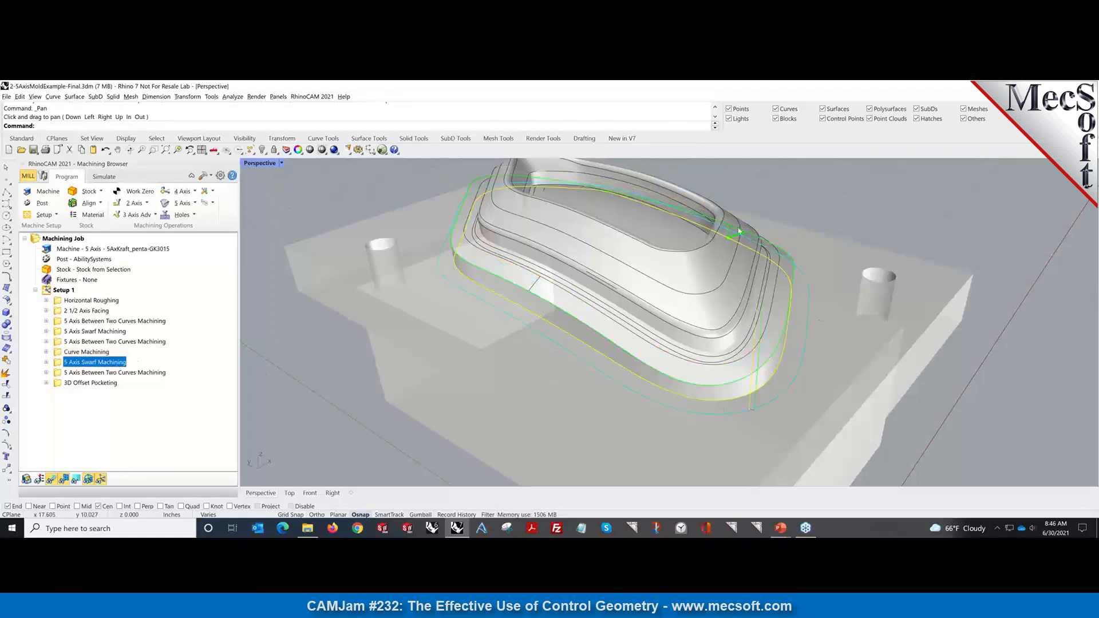
pyautogui.click(111, 373)
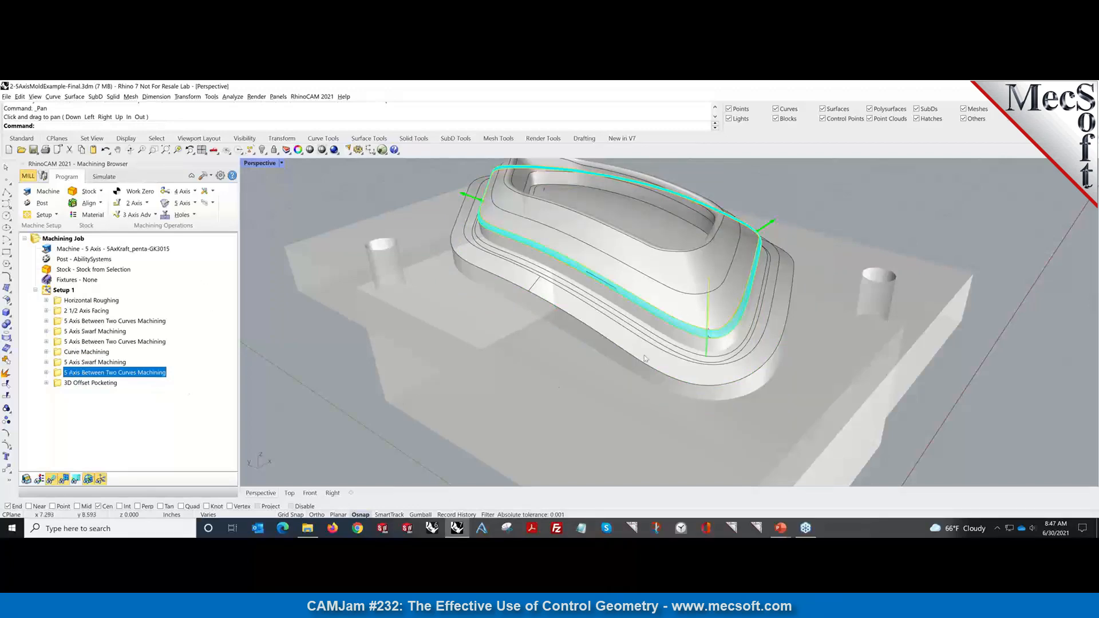
pyautogui.moveTo(644, 356); pyautogui.dragTo(615, 347, button='right')
pyautogui.scroll(10, 616, 348)
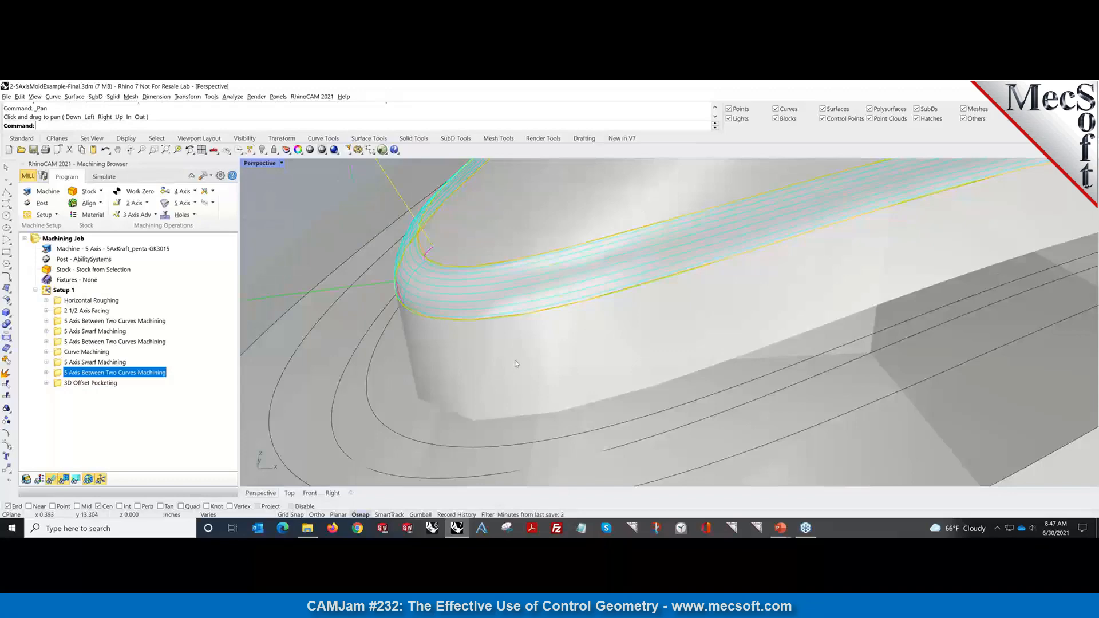
pyautogui.scroll(-10, 515, 363)
pyautogui.moveTo(480, 360); pyautogui.dragTo(532, 362, button='right')
# Simulate Curve Machining to the end, then select the second 5 Axis Swarf Machining operation.
pyautogui.click(92, 354)
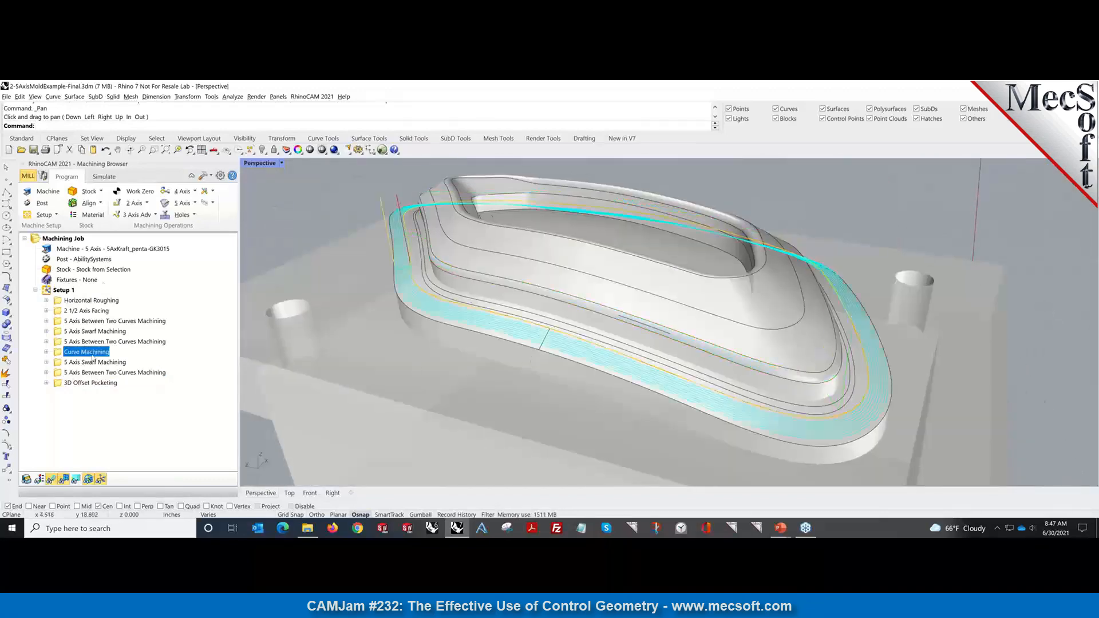
pyautogui.click(98, 176)
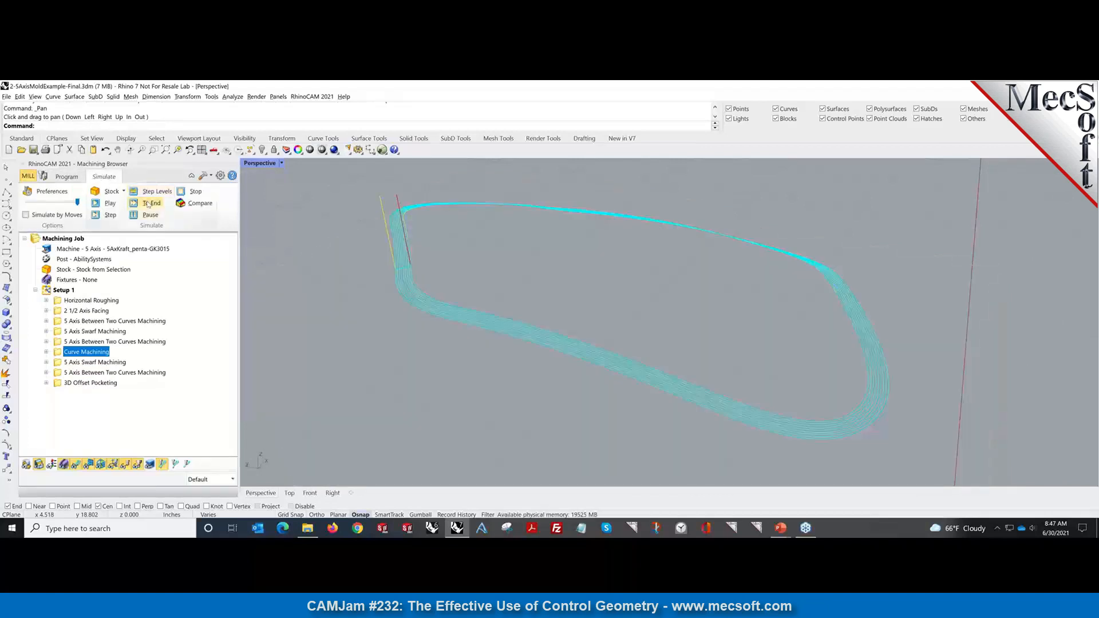
pyautogui.click(148, 204)
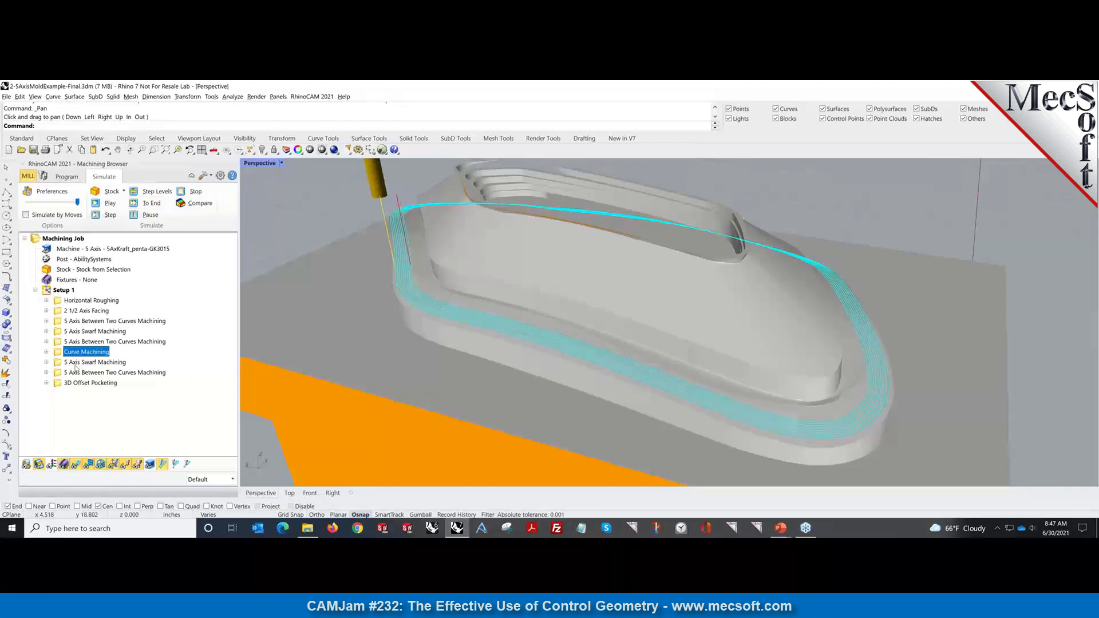
pyautogui.click(75, 363)
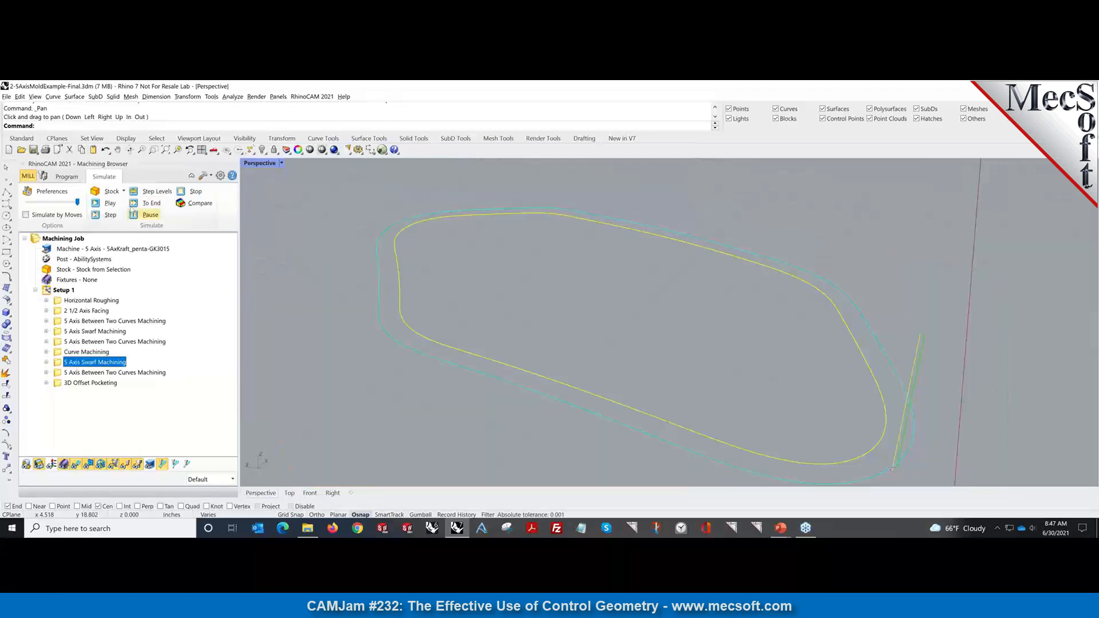
pyautogui.click(147, 203)
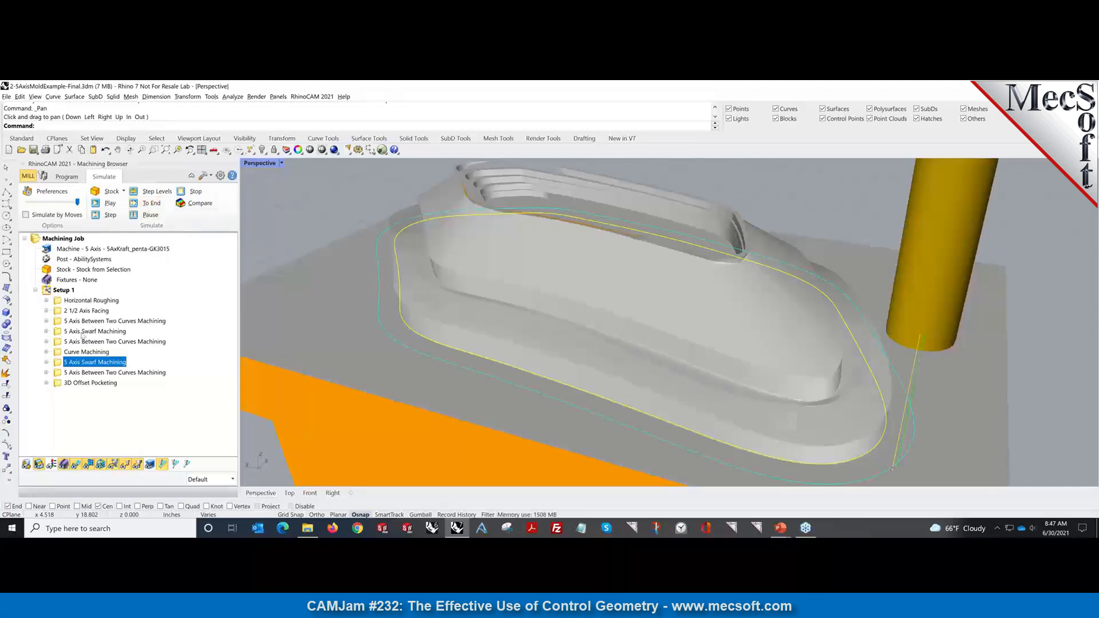
pyautogui.click(76, 465)
pyautogui.click(113, 372)
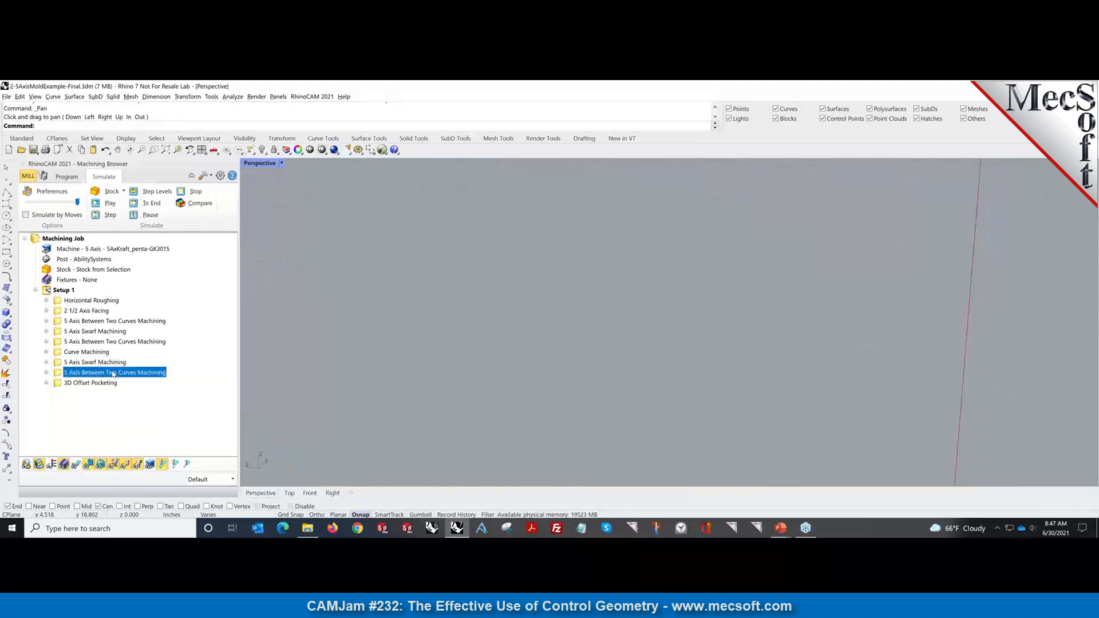
pyautogui.click(149, 203)
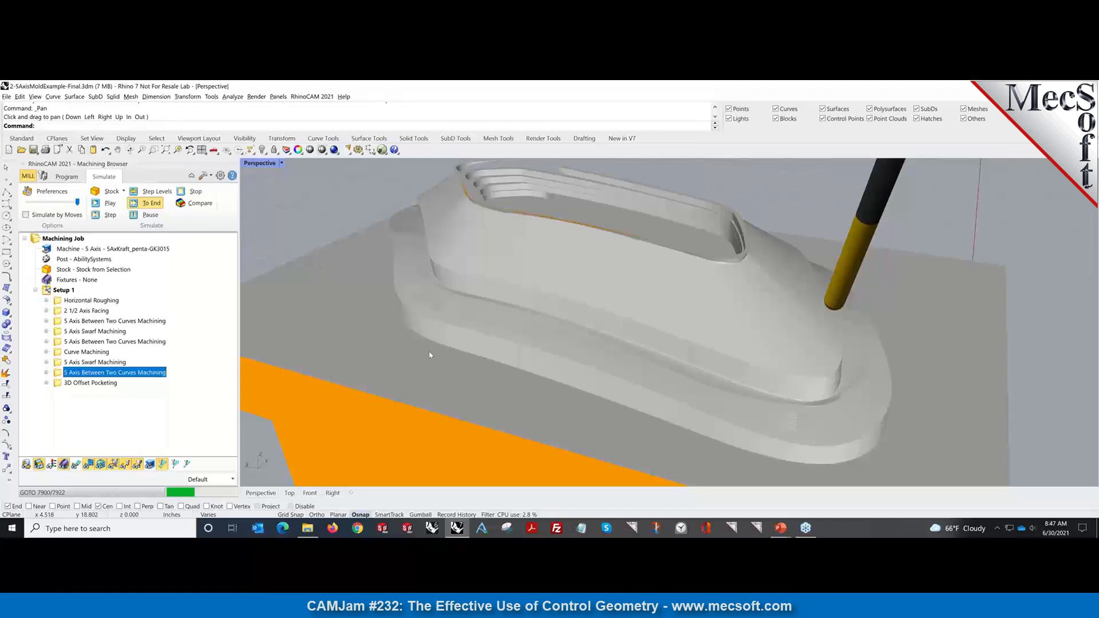
pyautogui.moveTo(430, 354)
pyautogui.mouseDown(button='right')
pyautogui.moveTo(420, 346)
pyautogui.moveTo(423, 355)
pyautogui.moveTo(432, 337)
pyautogui.mouseUp(button='right')
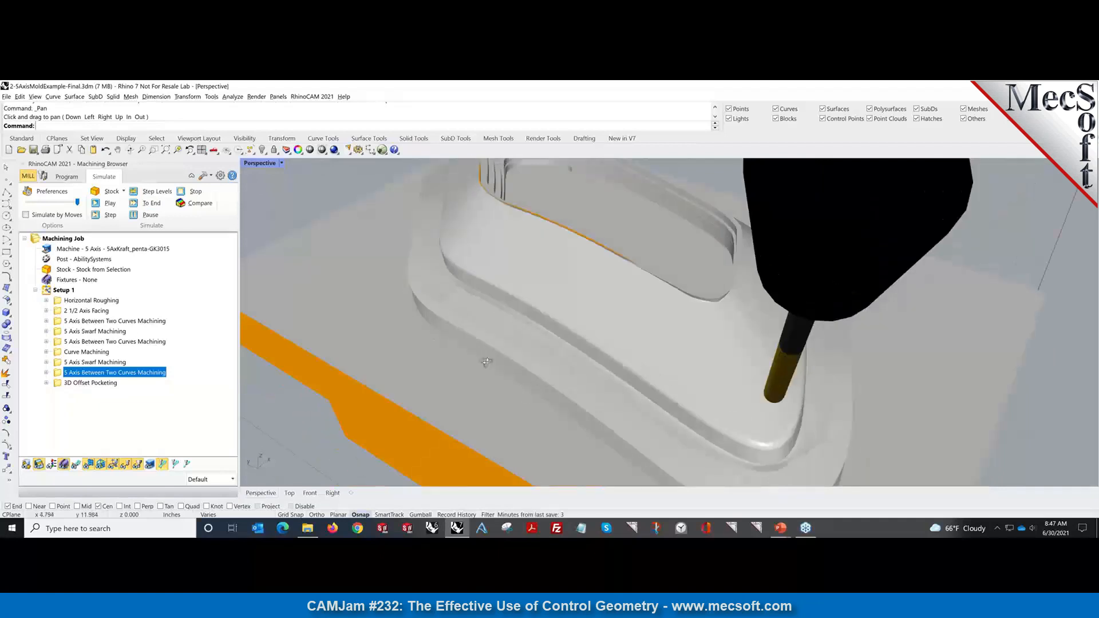
pyautogui.scroll(-5, 485, 355)
pyautogui.scroll(3, 485, 342)
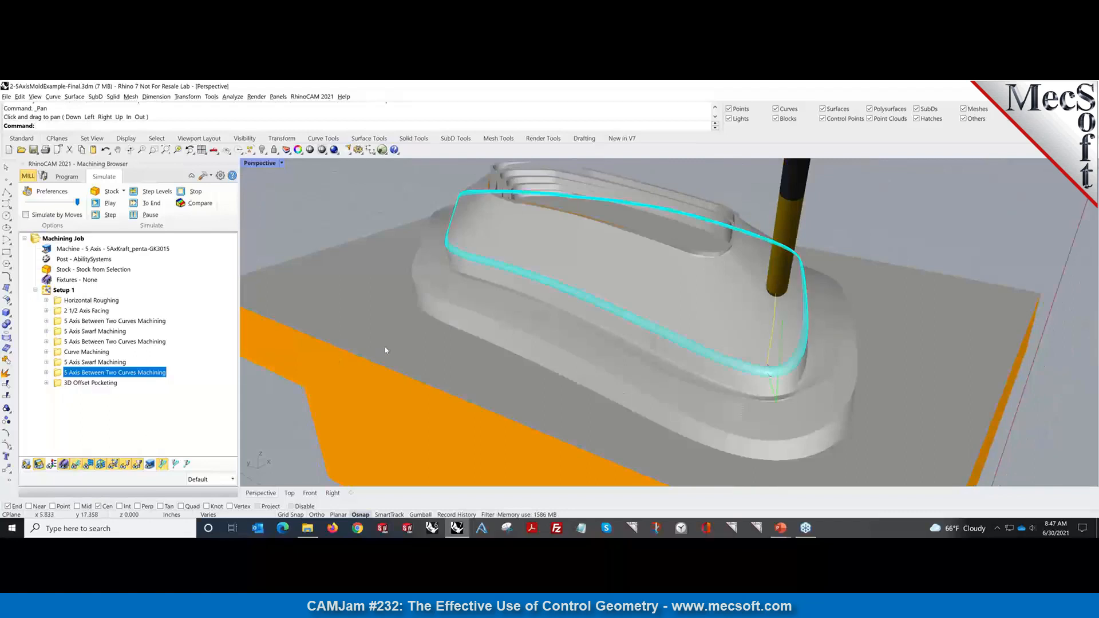
pyautogui.scroll(5, 385, 350)
pyautogui.scroll(4, 461, 312)
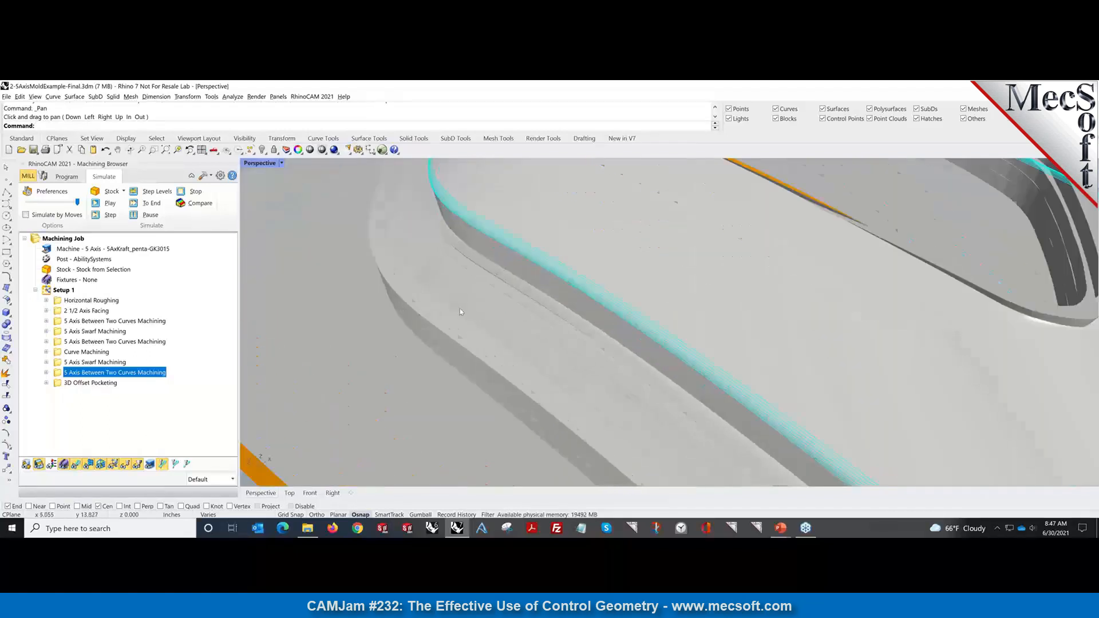
pyautogui.scroll(-8, 443, 317)
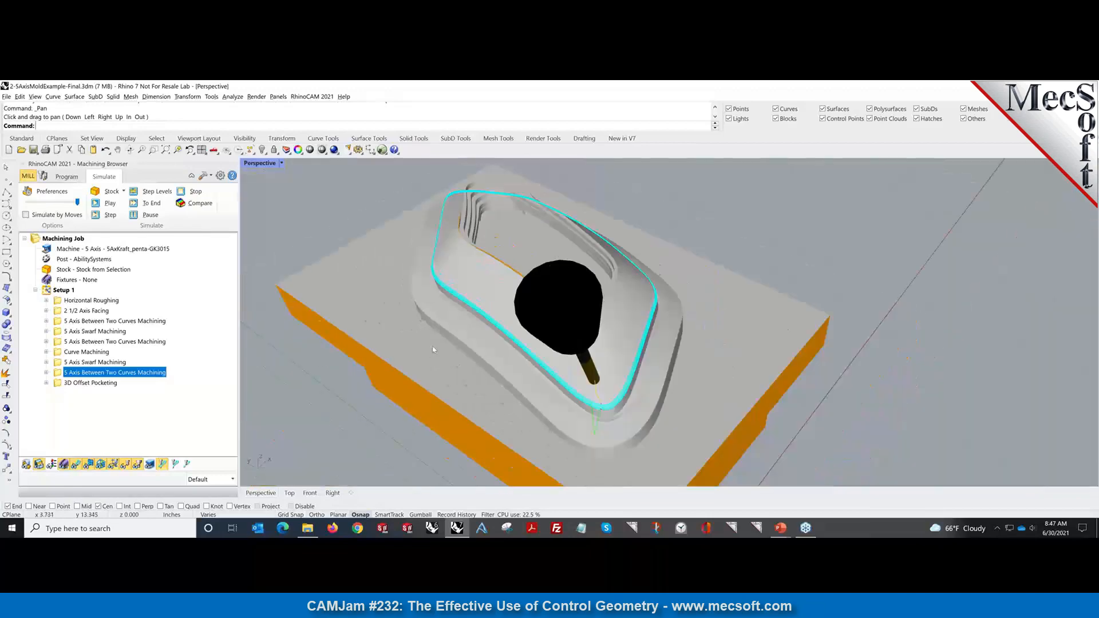
pyautogui.moveTo(433, 350); pyautogui.dragTo(457, 362, button='right')
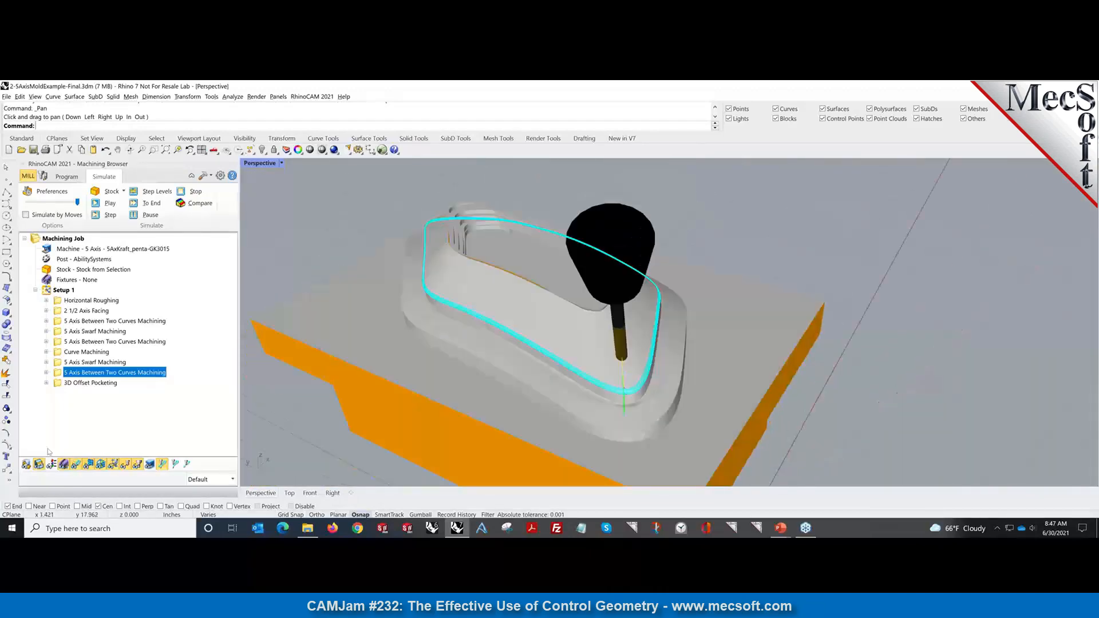
pyautogui.click(78, 468)
pyautogui.scroll(5, 506, 368)
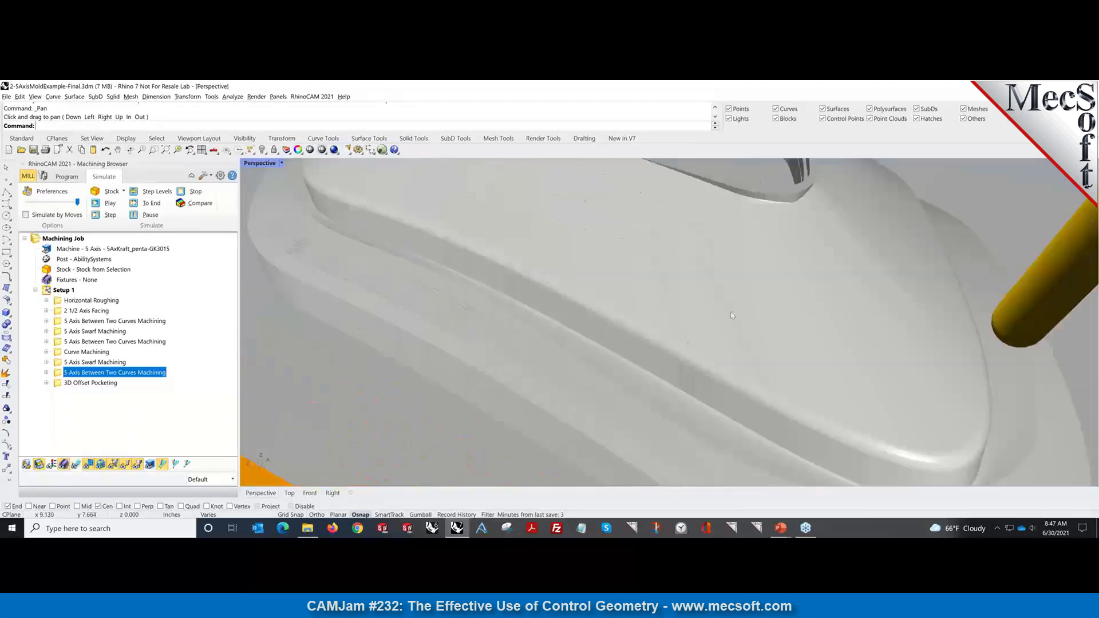
pyautogui.moveTo(726, 359); pyautogui.dragTo(650, 246, button='right')
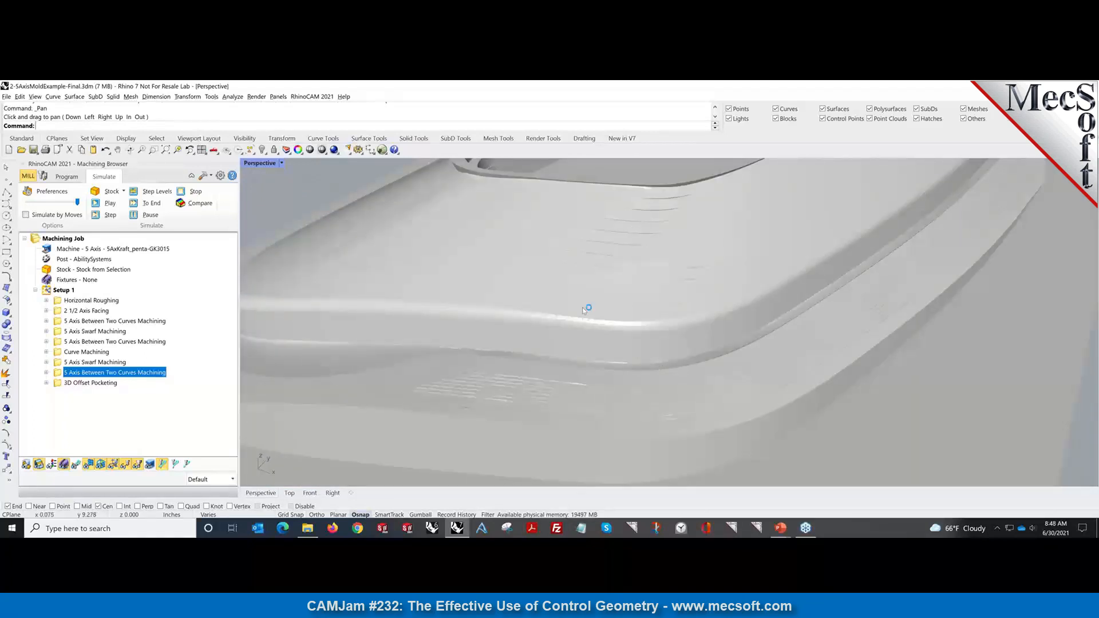
pyautogui.moveTo(578, 307); pyautogui.dragTo(685, 307, button='right')
pyautogui.scroll(-5, 685, 308)
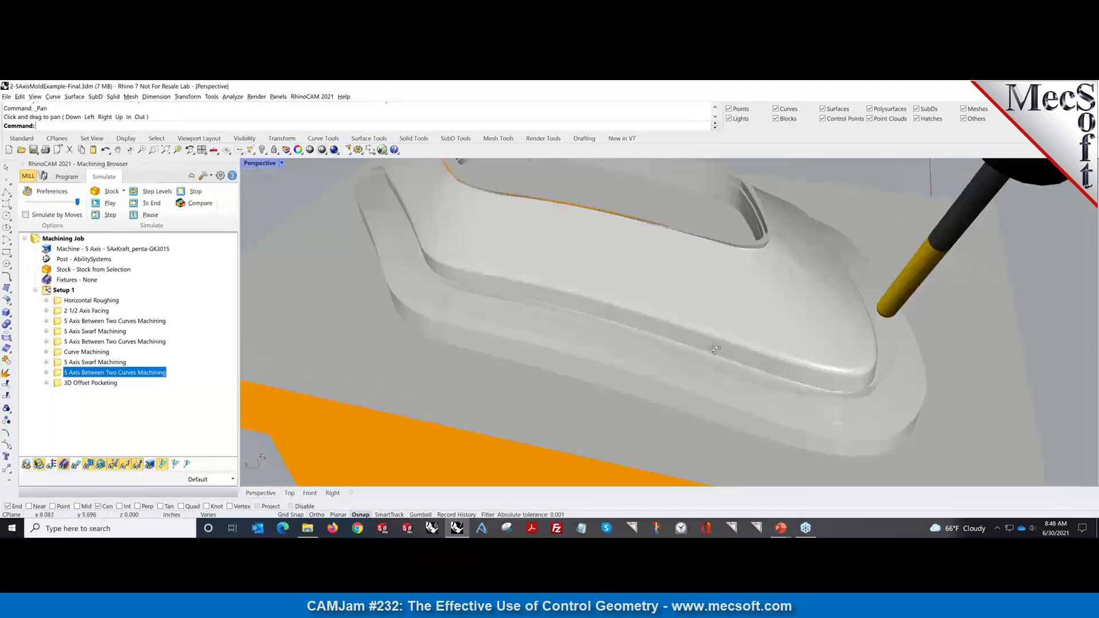
pyautogui.moveTo(714, 350); pyautogui.dragTo(617, 293, button='right')
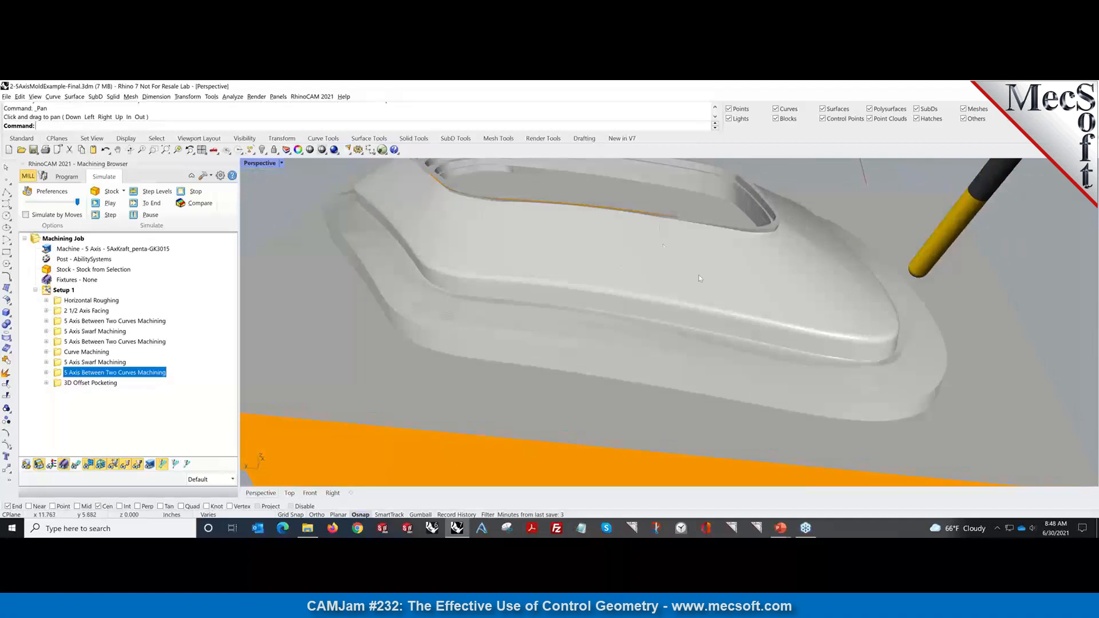
pyautogui.moveTo(679, 351)
pyautogui.mouseDown(button='right')
pyautogui.moveTo(652, 352)
pyautogui.moveTo(670, 363)
pyautogui.mouseUp(button='right')
pyautogui.scroll(-5, 517, 285)
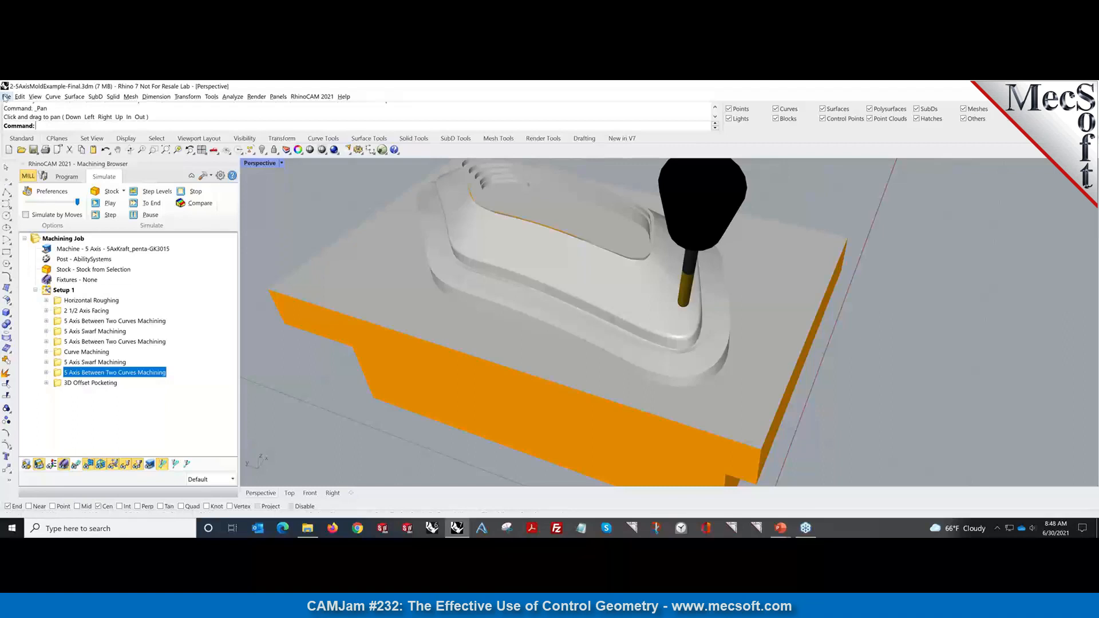
# Open 3-5AxisSwarfBetween2CurvesExample-Rotor-Final.3dm from recent files and orbit around the bladed rotor.
pyautogui.click(6, 97)
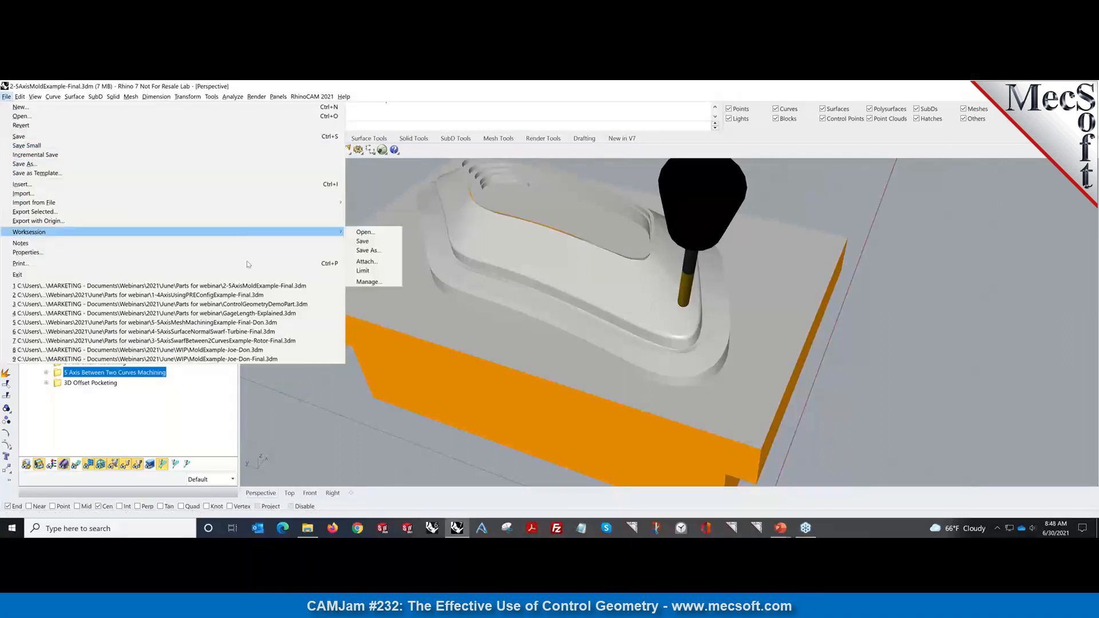
pyautogui.click(253, 340)
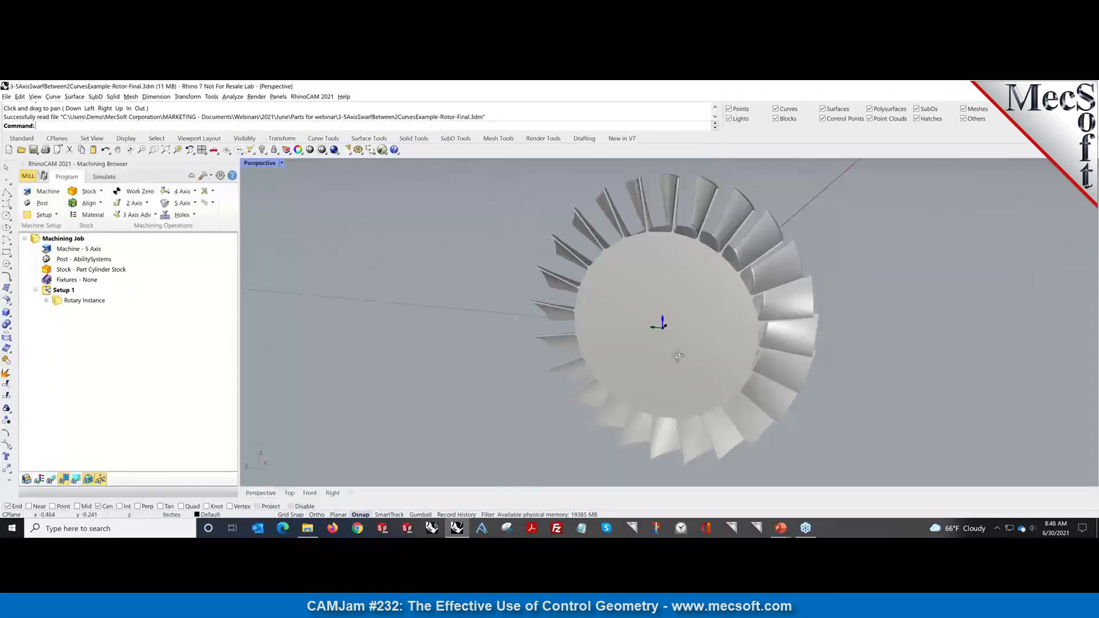
pyautogui.moveTo(678, 356); pyautogui.dragTo(575, 369, button='right')
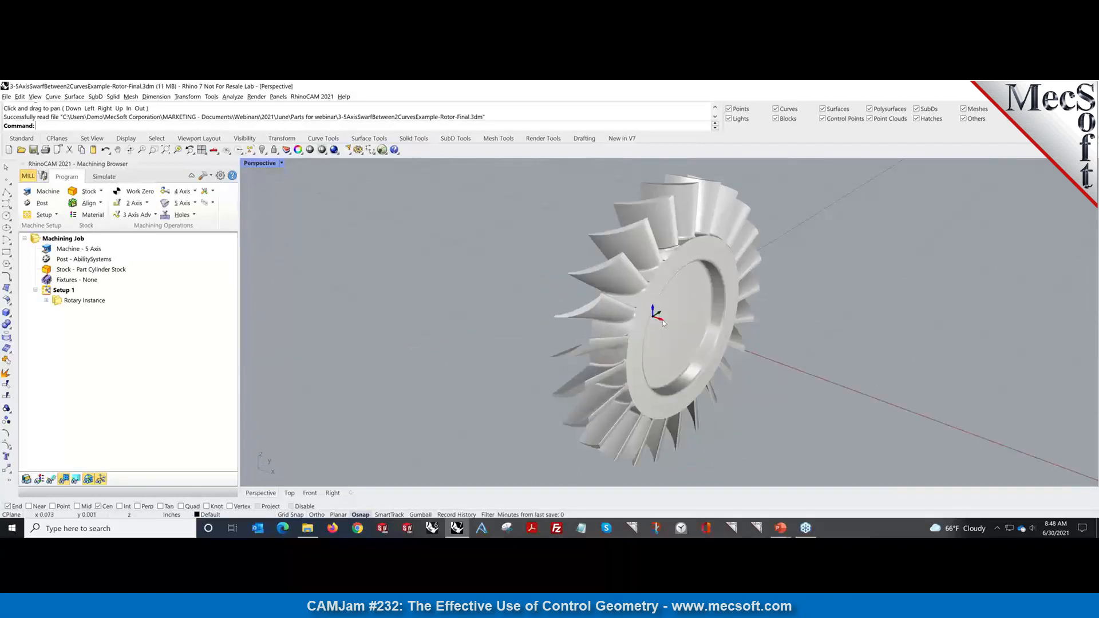
pyautogui.moveTo(659, 338); pyautogui.dragTo(619, 233, button='right')
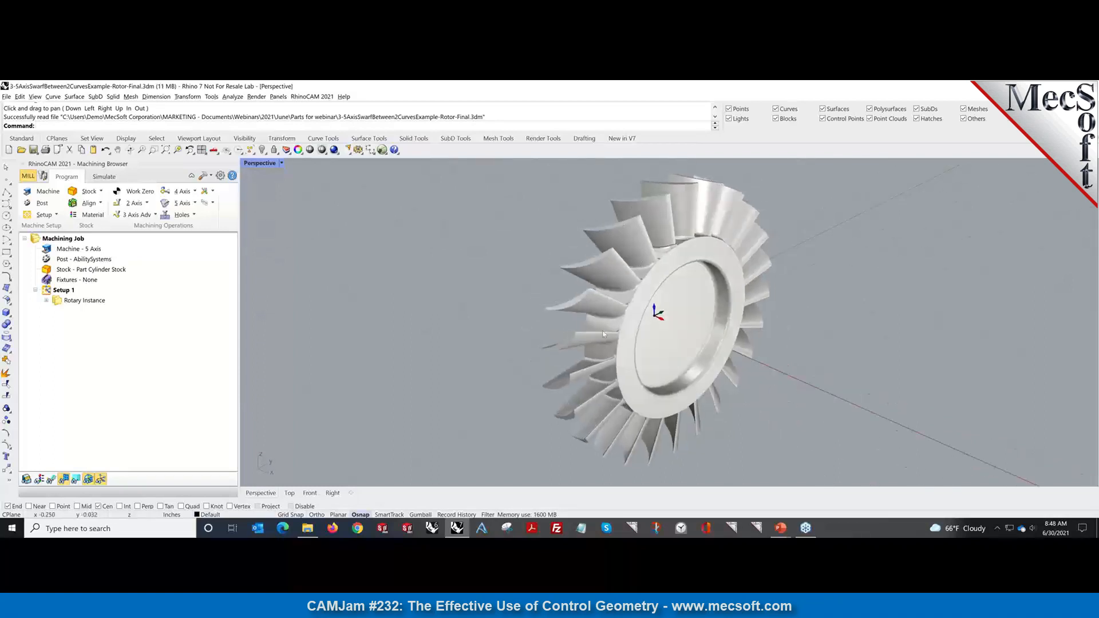
pyautogui.moveTo(519, 346); pyautogui.dragTo(720, 274, button='right')
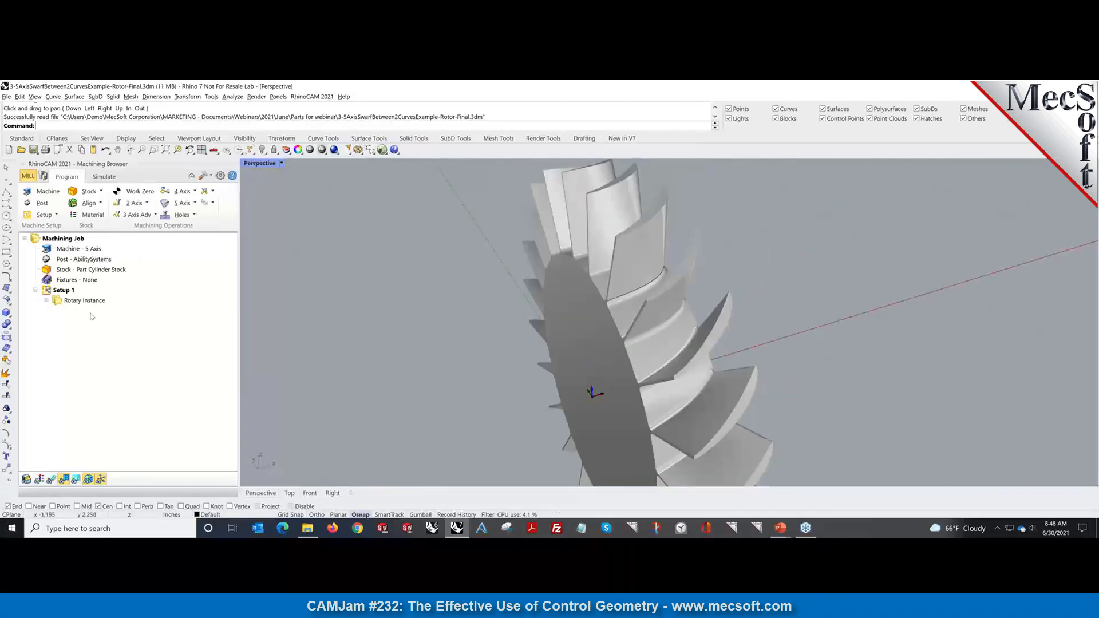
# Expand Rotary Instance and display the 5 Axis Swarf Machining toolpath on the blade.
pyautogui.click(46, 303)
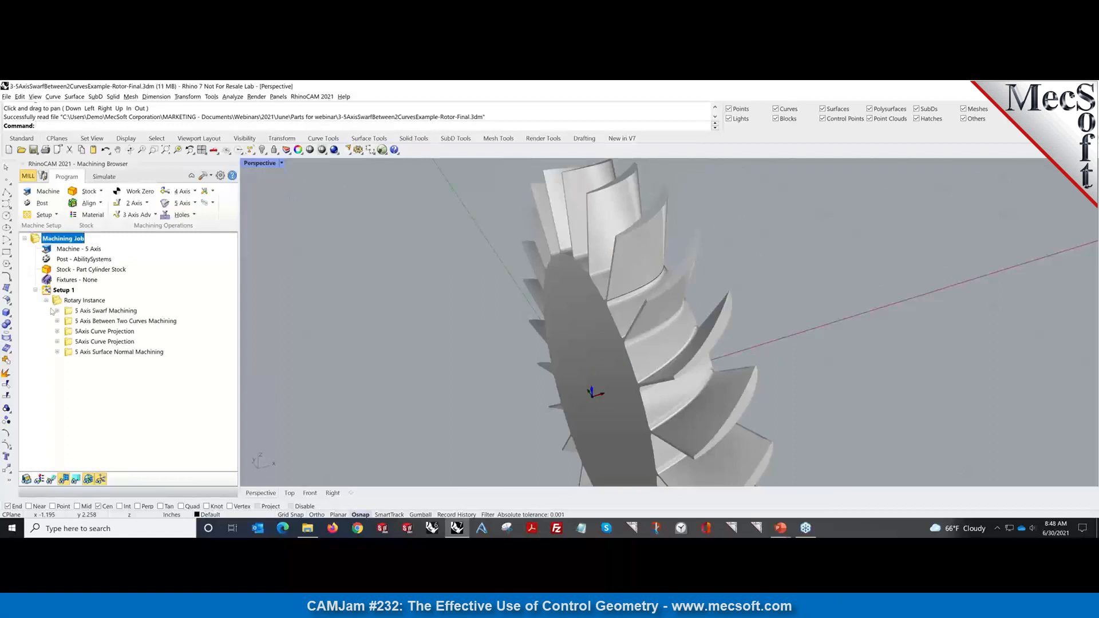
pyautogui.click(106, 310)
pyautogui.moveTo(368, 325); pyautogui.dragTo(394, 329, button='right')
pyautogui.click(51, 478)
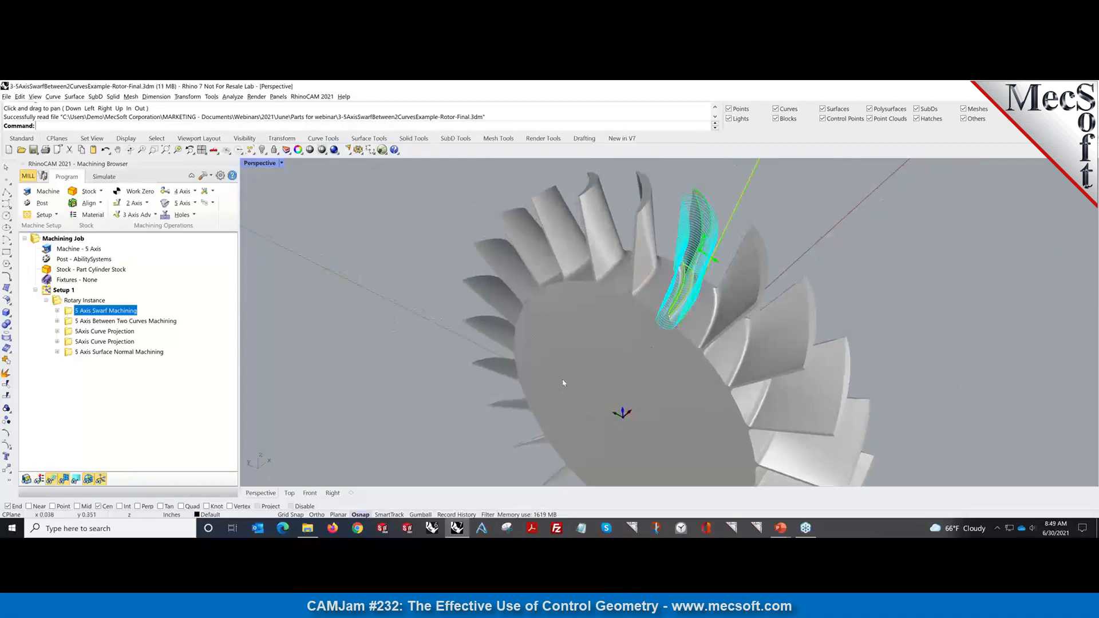
pyautogui.moveTo(564, 380); pyautogui.dragTo(515, 383, button='right')
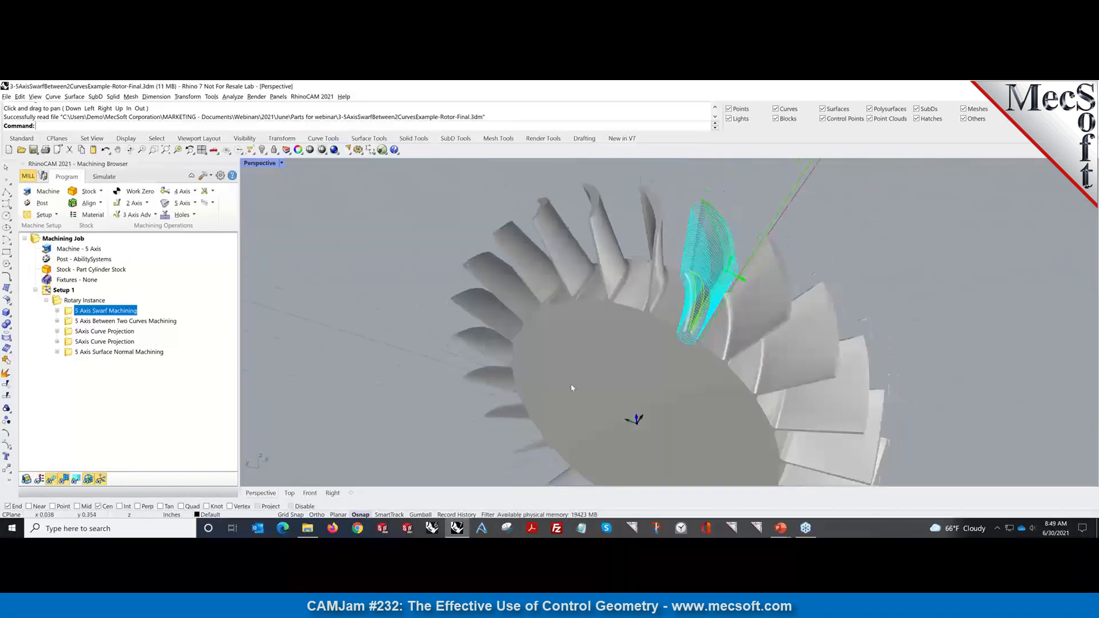
# Show the Between Two Curves, both 5Axis Curve Projection, and Surface Normal toolpaths in turn.
pyautogui.click(123, 322)
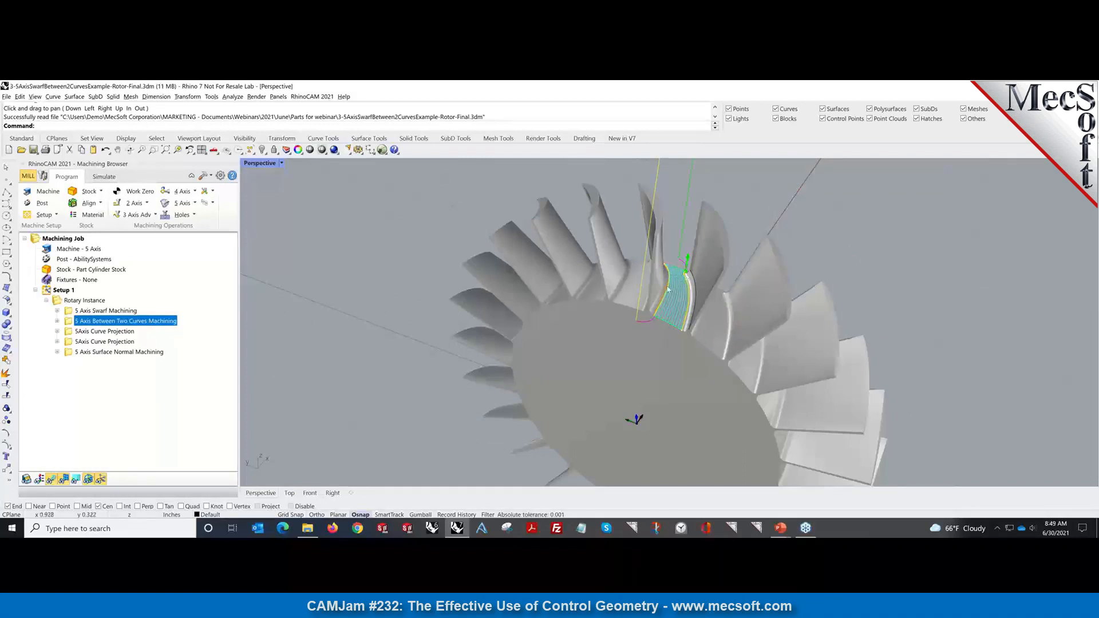
pyautogui.click(101, 332)
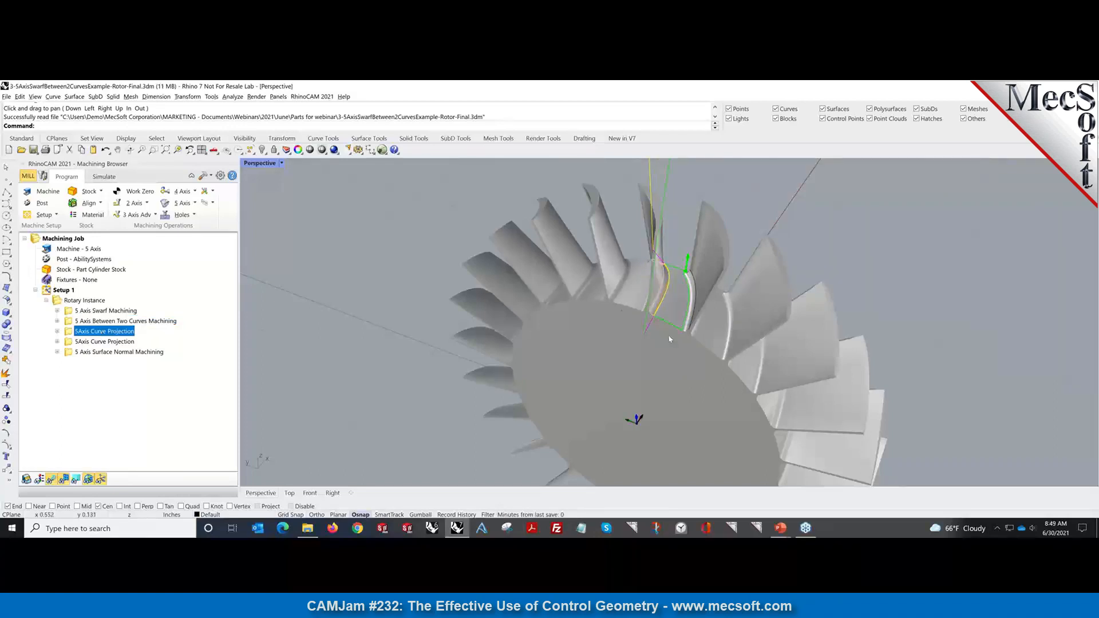
pyautogui.moveTo(670, 338); pyautogui.dragTo(630, 323, button='right')
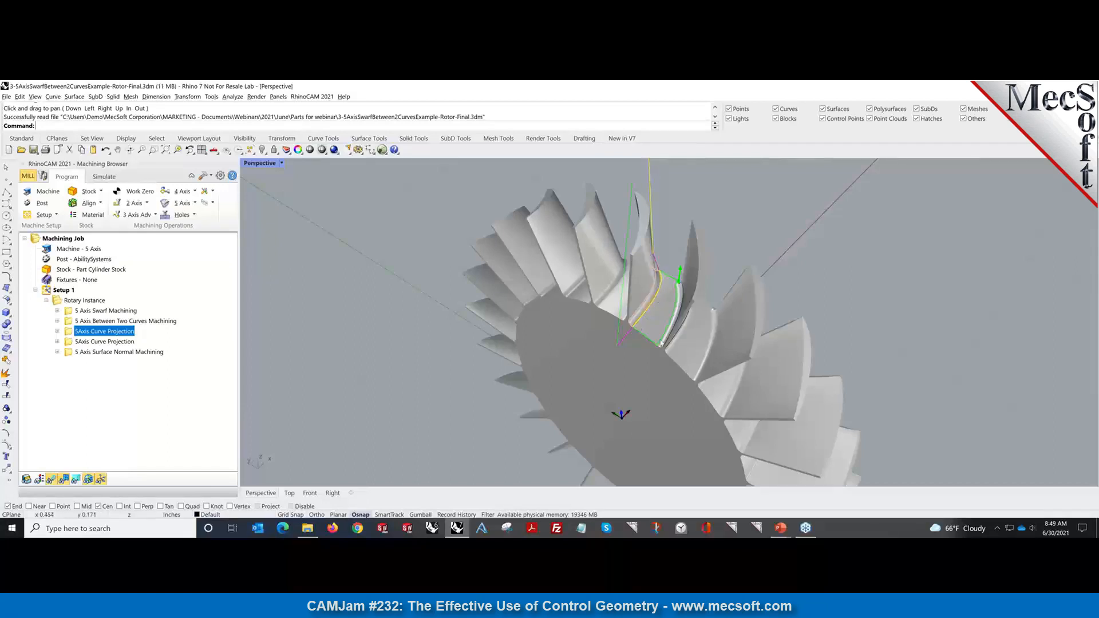
pyautogui.click(109, 341)
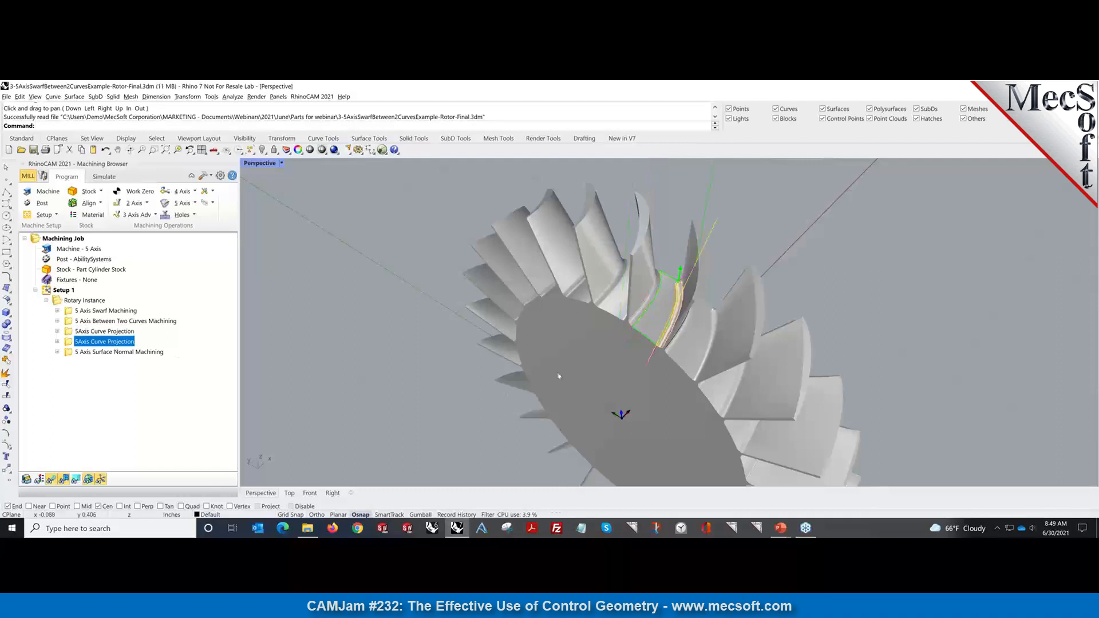
pyautogui.click(127, 353)
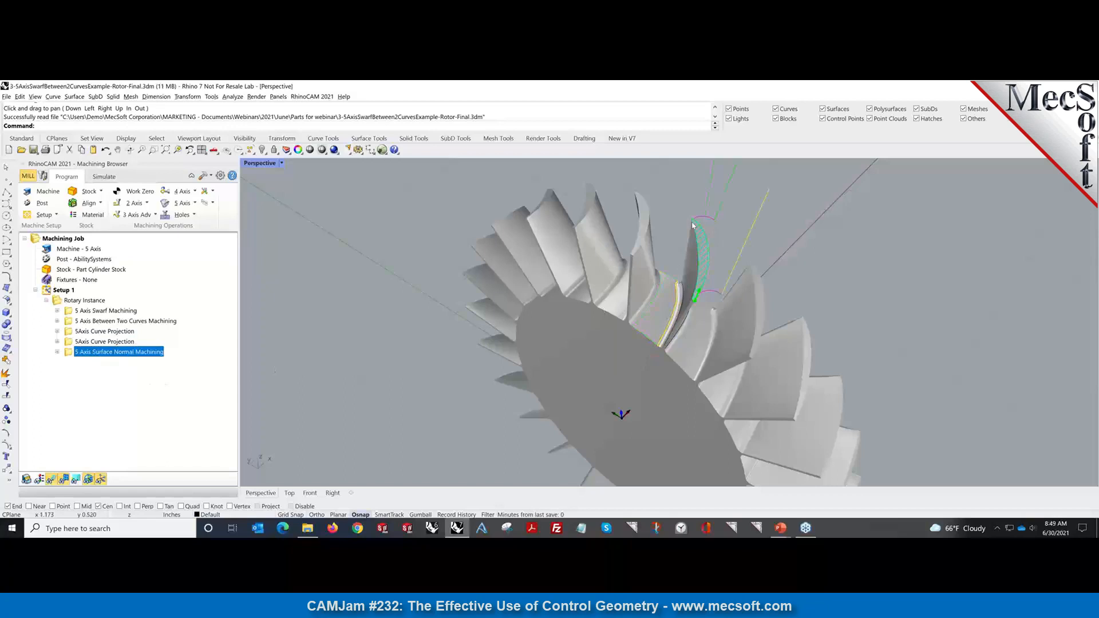
pyautogui.moveTo(604, 410)
pyautogui.mouseDown(button='right')
pyautogui.moveTo(588, 393)
pyautogui.moveTo(650, 417)
pyautogui.mouseUp(button='right')
# Revisit the swarf and between-two-curves toolpaths, then display the whole Rotary Instance's toolpaths.
pyautogui.click(93, 312)
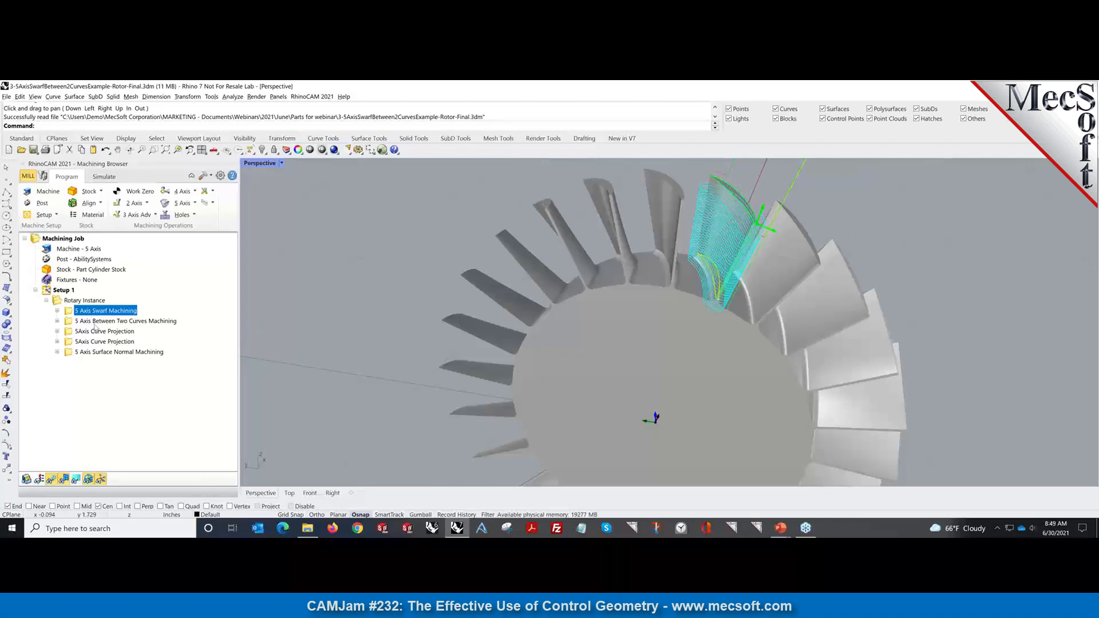
pyautogui.click(95, 322)
pyautogui.click(95, 312)
pyautogui.scroll(-3, 546, 346)
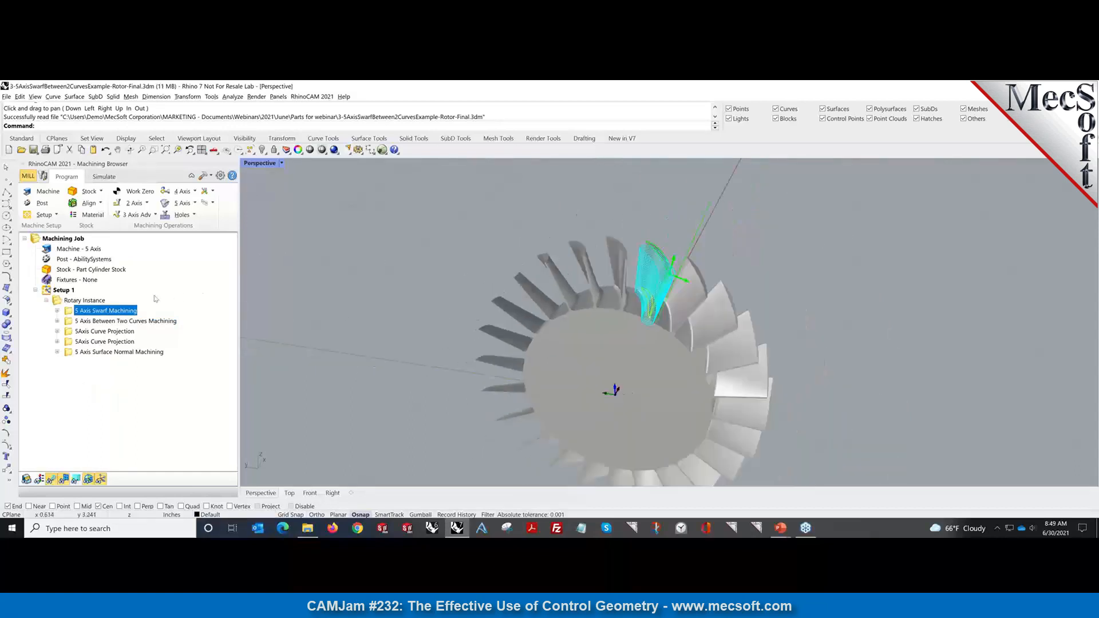
pyautogui.click(78, 300)
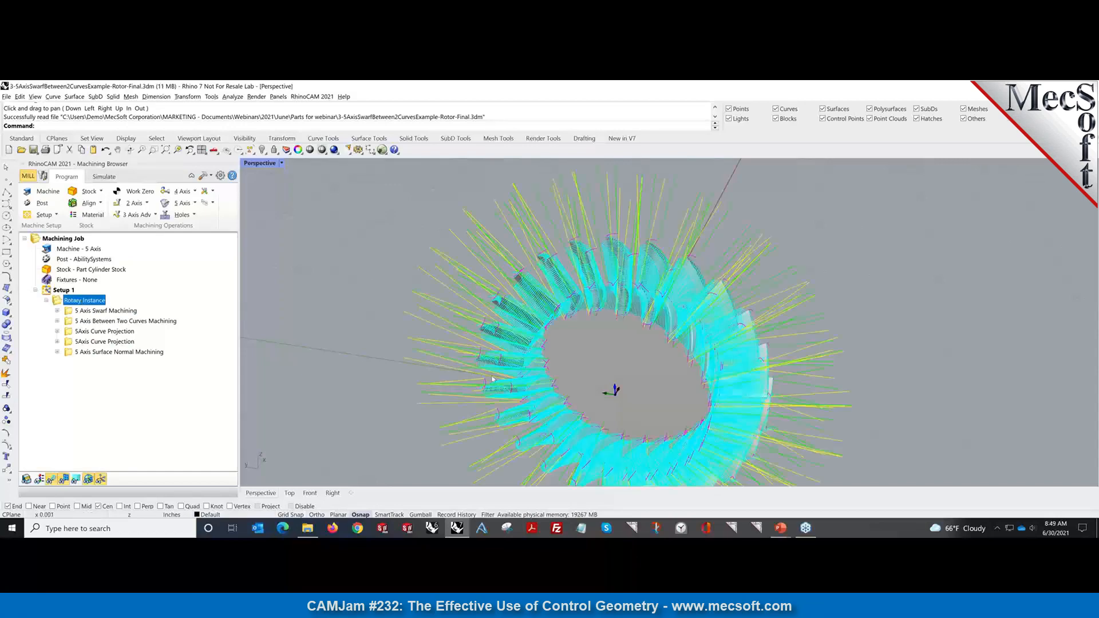
# Zoom in on the rotor's toolpath ring and bring up the File menu's recent files list.
pyautogui.scroll(-2, 492, 379)
pyautogui.scroll(-2, 492, 379)
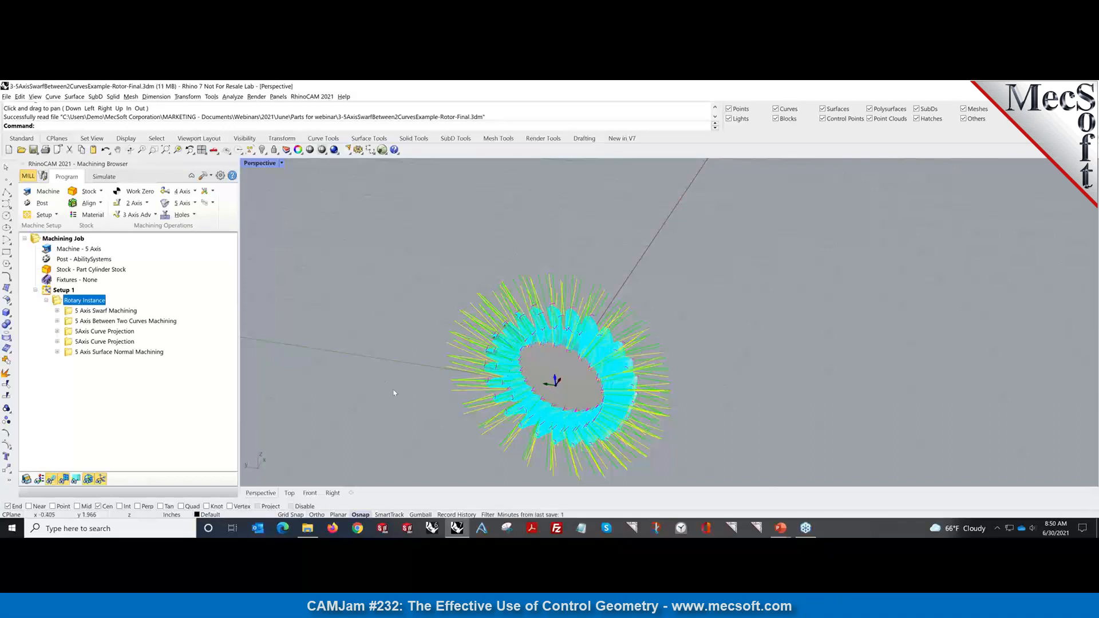
pyautogui.scroll(2, 423, 389)
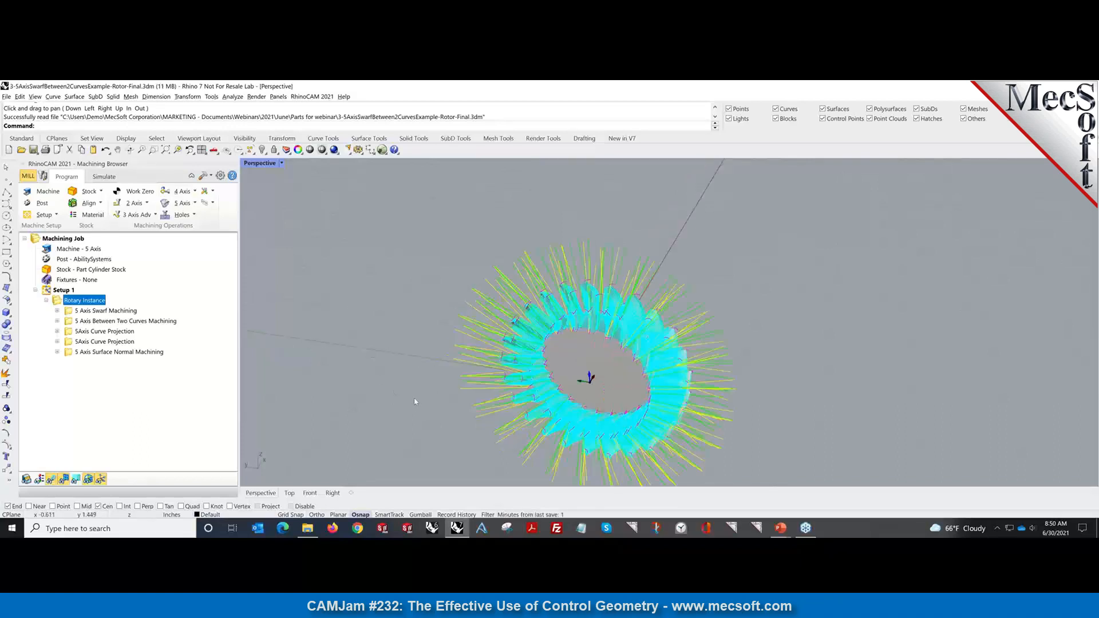
pyautogui.click(6, 97)
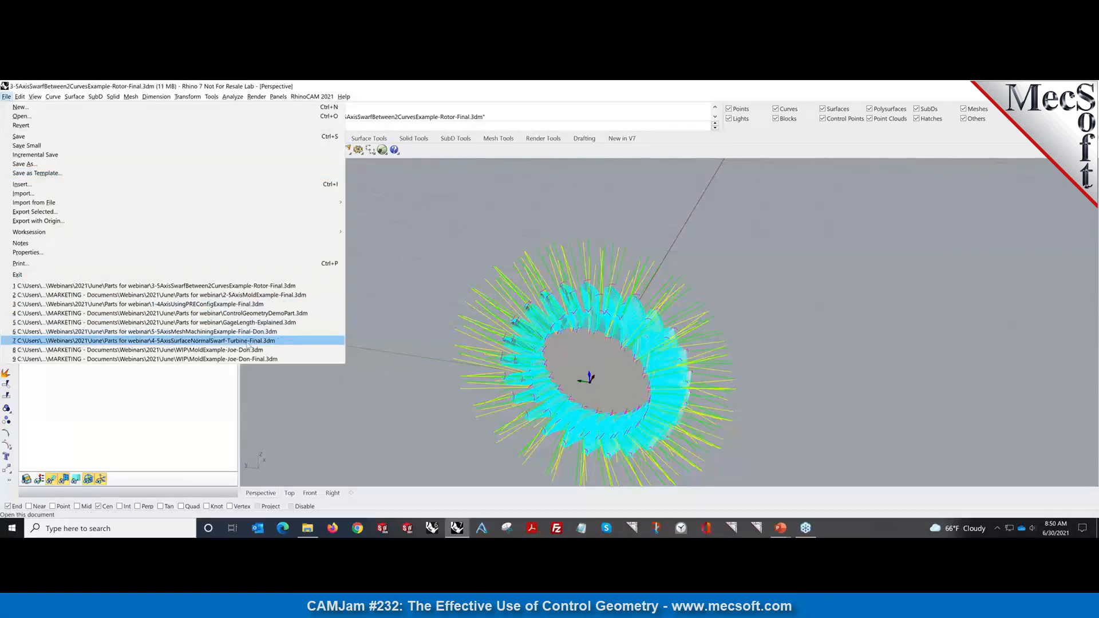
# Open 4-5AxisSurfaceNormalSwarf-Turbine-Final.3dm, pan it into view, and display the Horizontal Roughing toolpath.
pyautogui.click(249, 340)
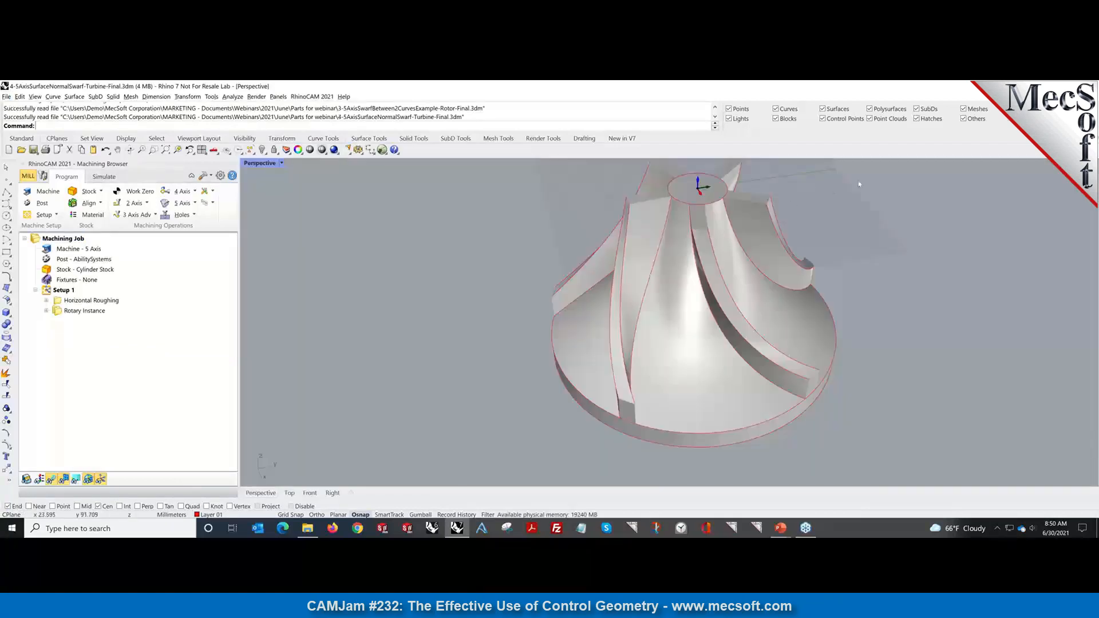
pyautogui.scroll(3, 869, 192)
pyautogui.scroll(-4, 835, 197)
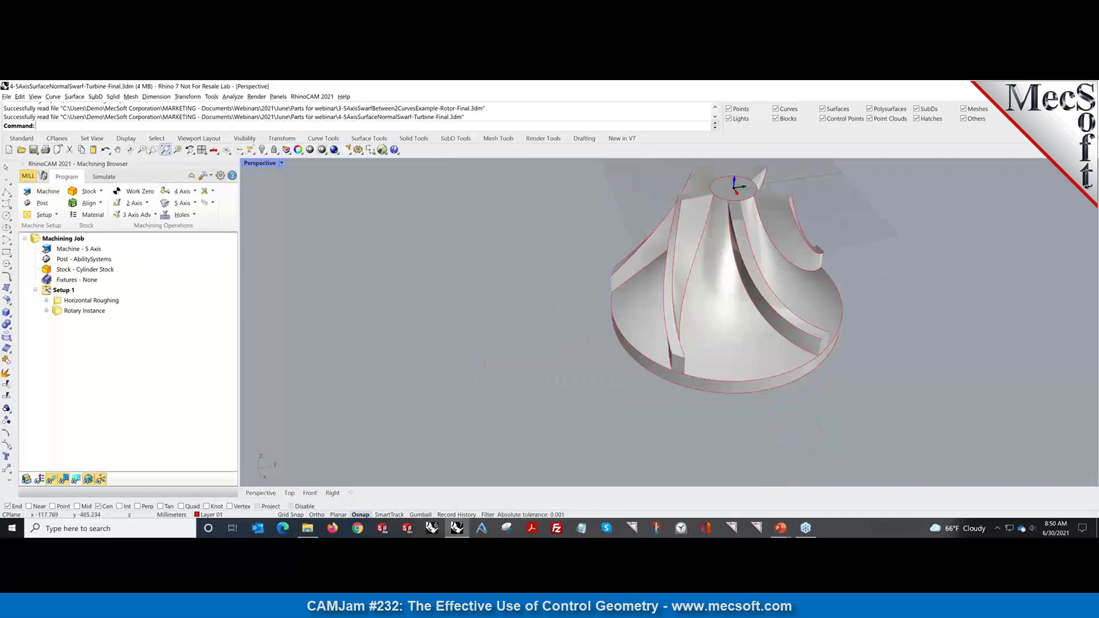
pyautogui.click(117, 150)
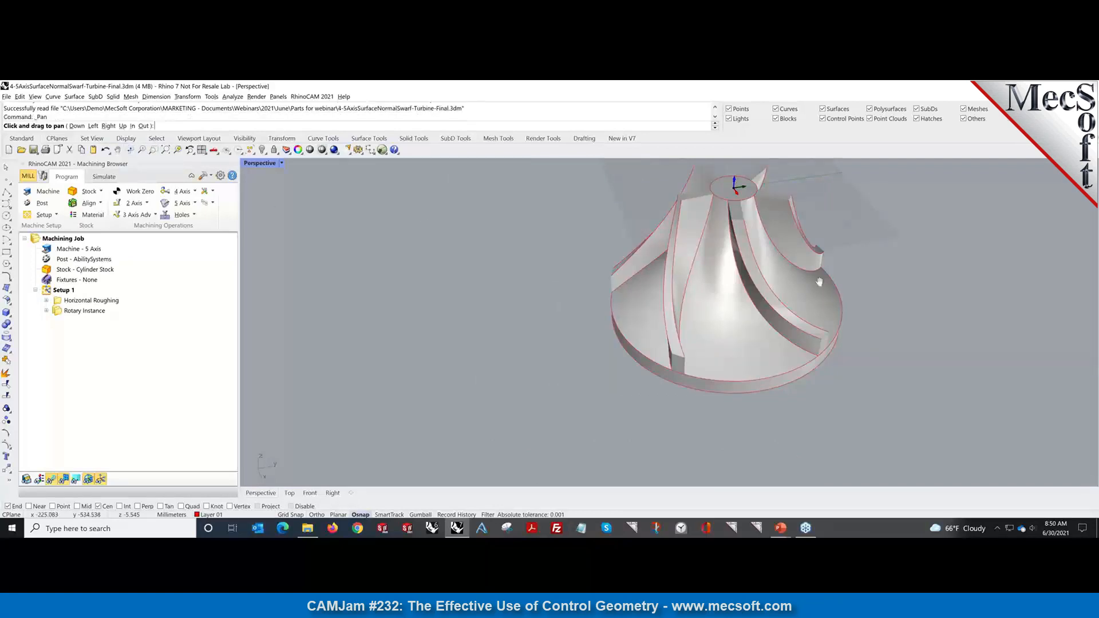
pyautogui.moveTo(840, 275); pyautogui.dragTo(717, 324)
pyautogui.press('Return')
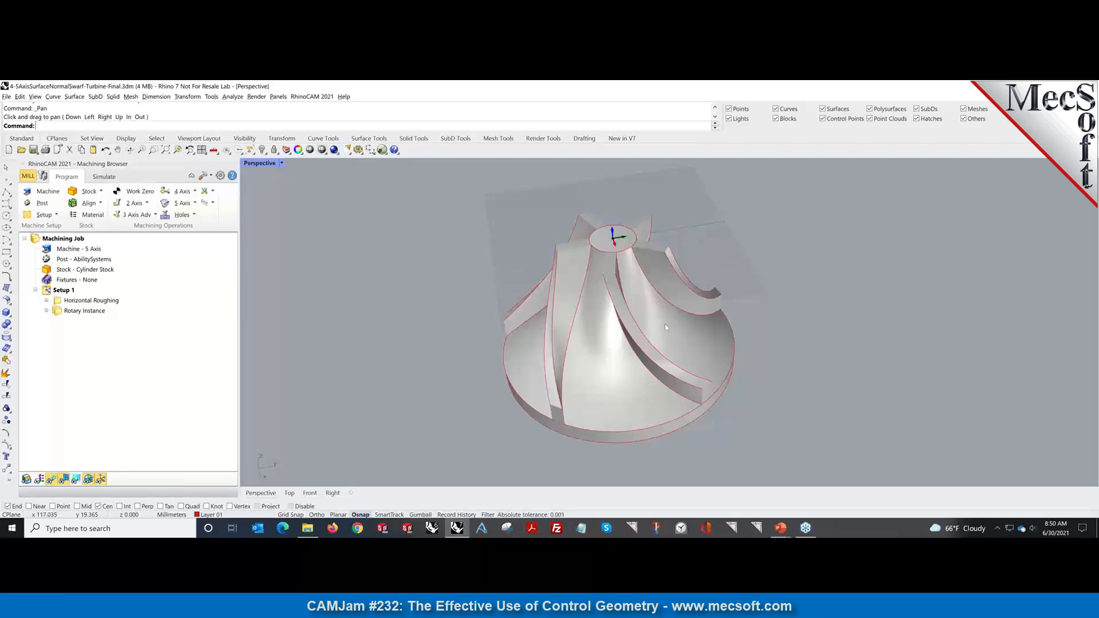
pyautogui.click(94, 302)
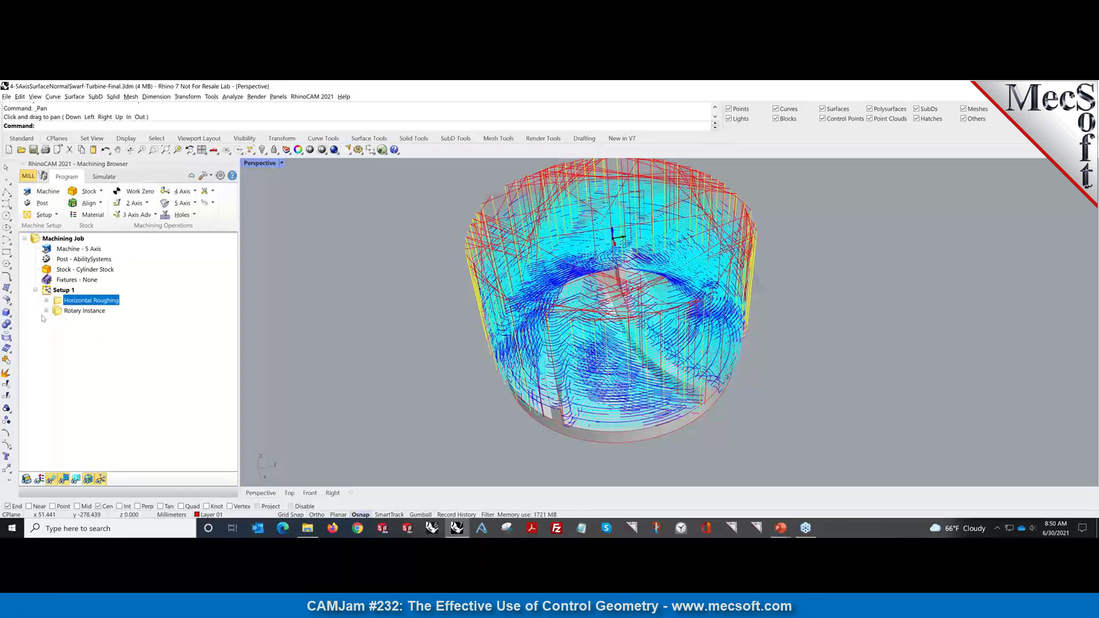
# Expand Rotary Instance and view the first Surface Normal and 5 Axis Swarf toolpaths on the turbine.
pyautogui.click(47, 311)
pyautogui.click(89, 322)
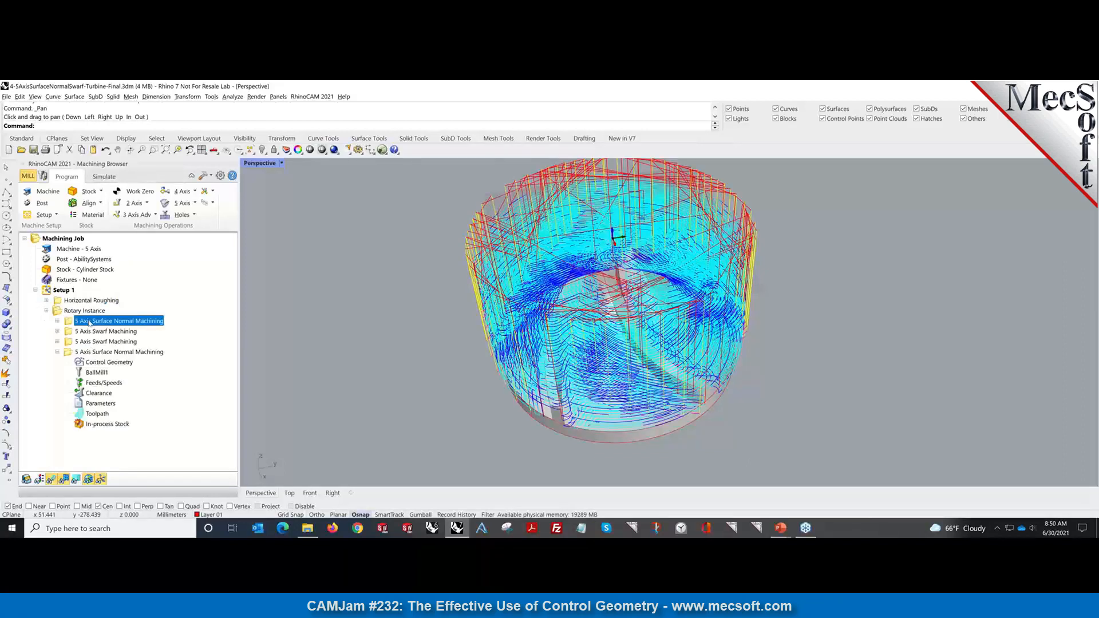
pyautogui.moveTo(505, 383); pyautogui.dragTo(510, 362, button='right')
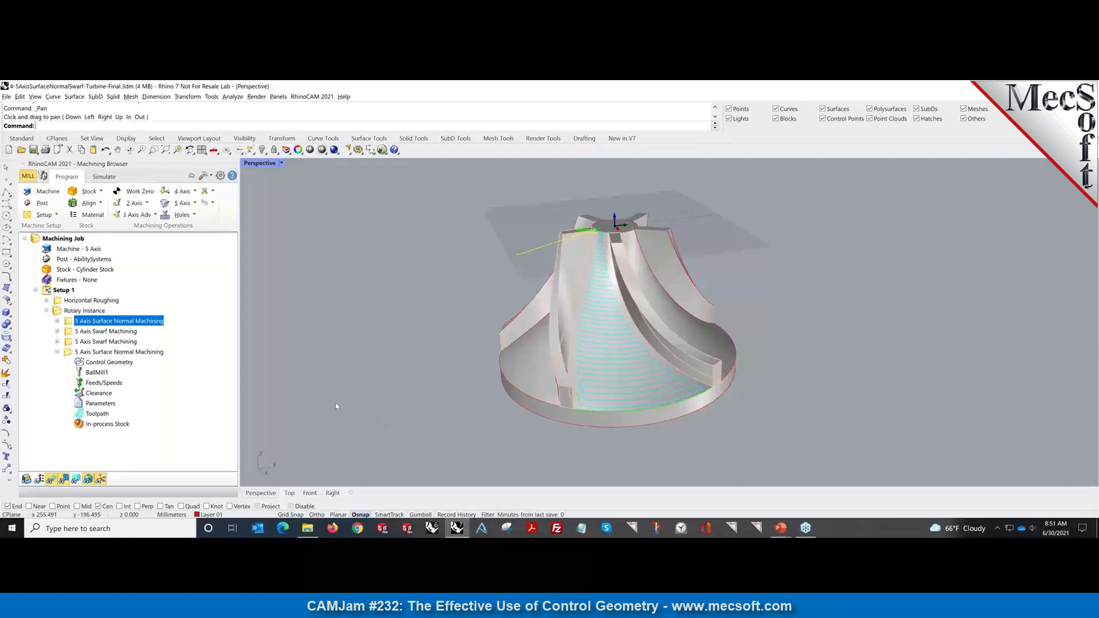
pyautogui.click(95, 331)
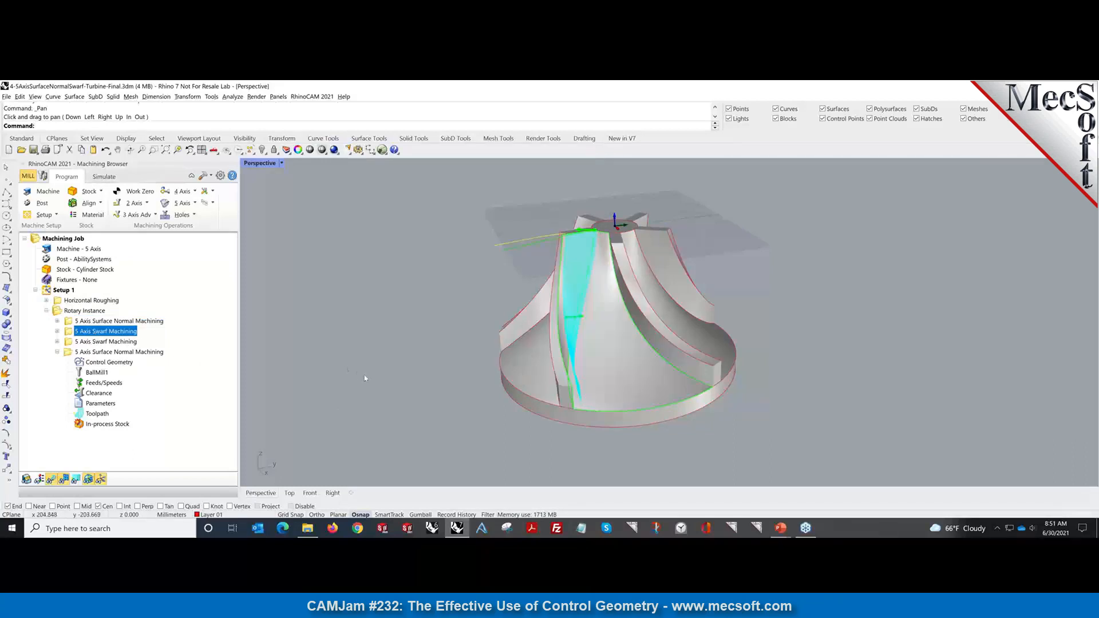
pyautogui.moveTo(439, 387); pyautogui.dragTo(552, 407, button='right')
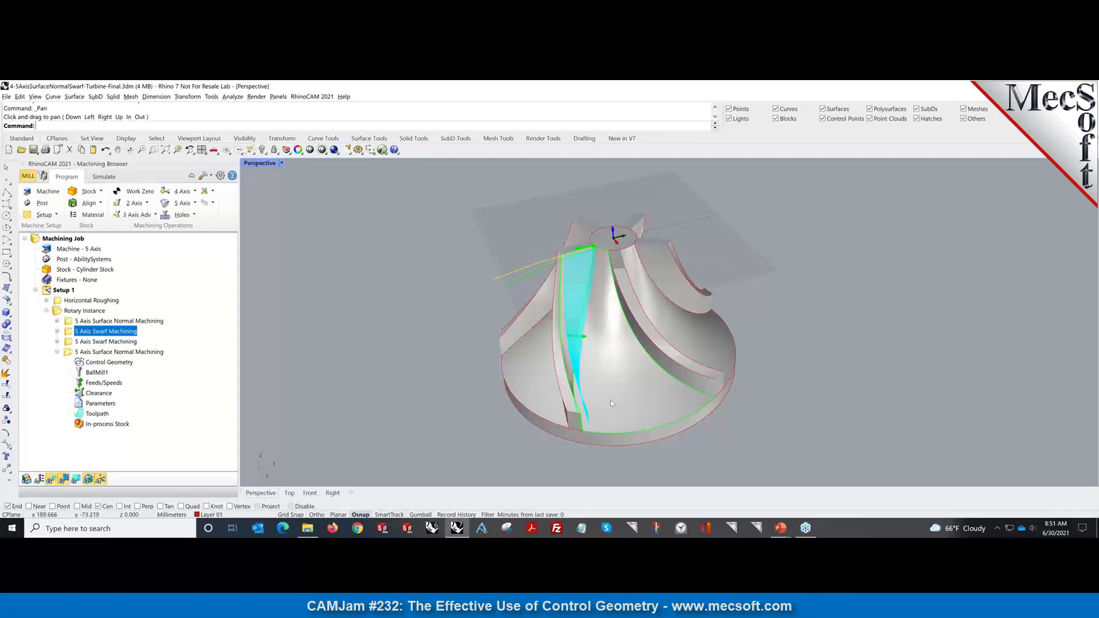
# View the second swarf and surface normal operations, then display all Rotary Instance toolpaths.
pyautogui.click(108, 342)
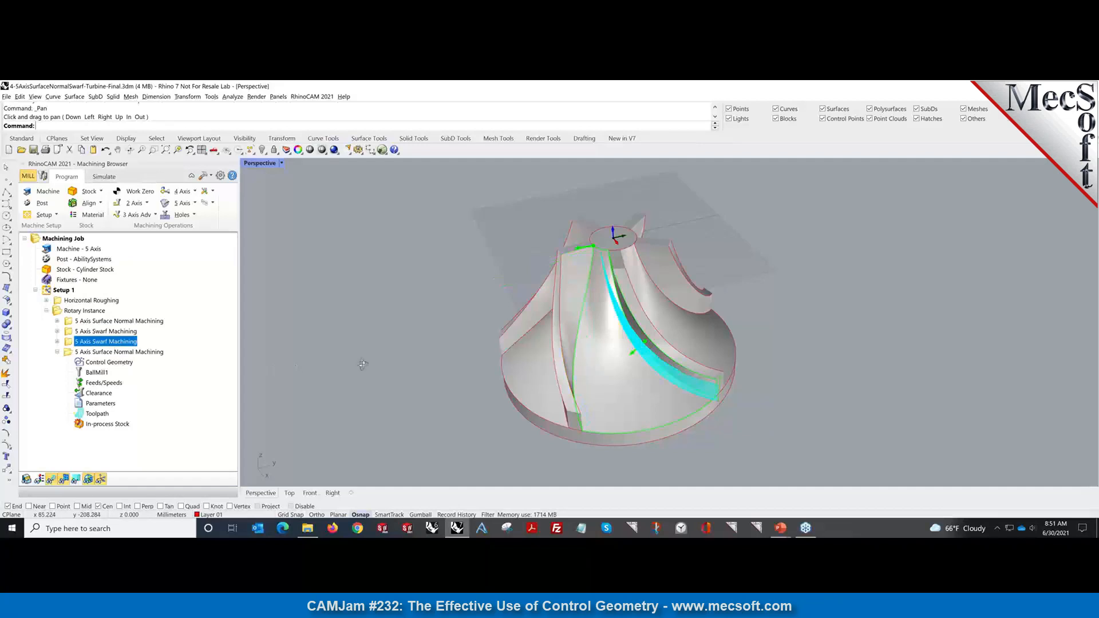
pyautogui.moveTo(356, 366); pyautogui.dragTo(376, 328, button='right')
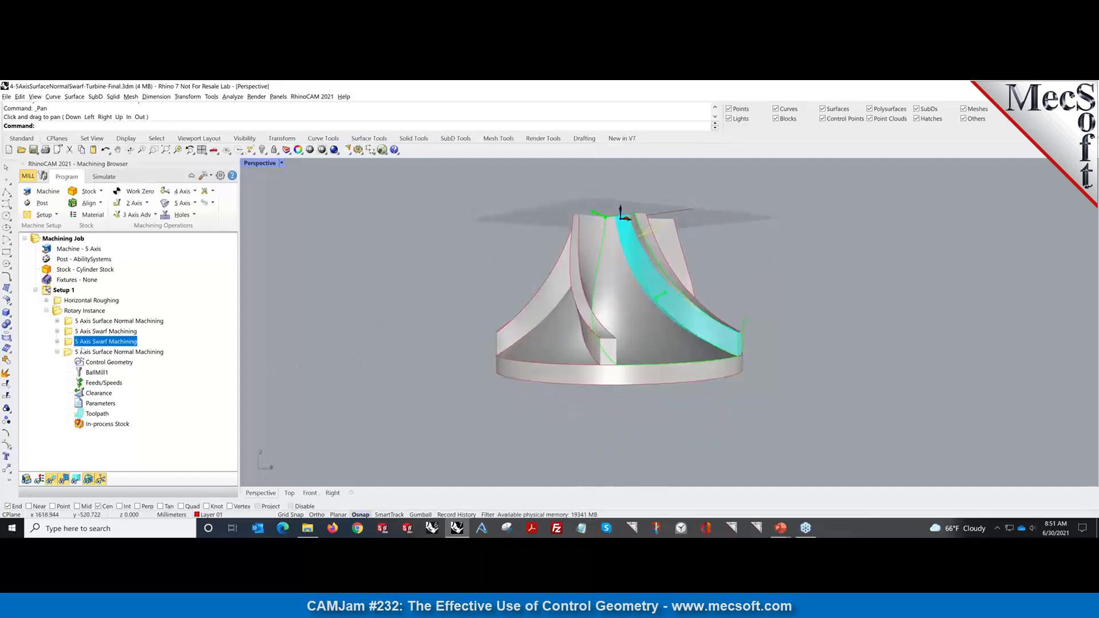
pyautogui.click(105, 351)
pyautogui.moveTo(597, 275); pyautogui.dragTo(600, 316, button='right')
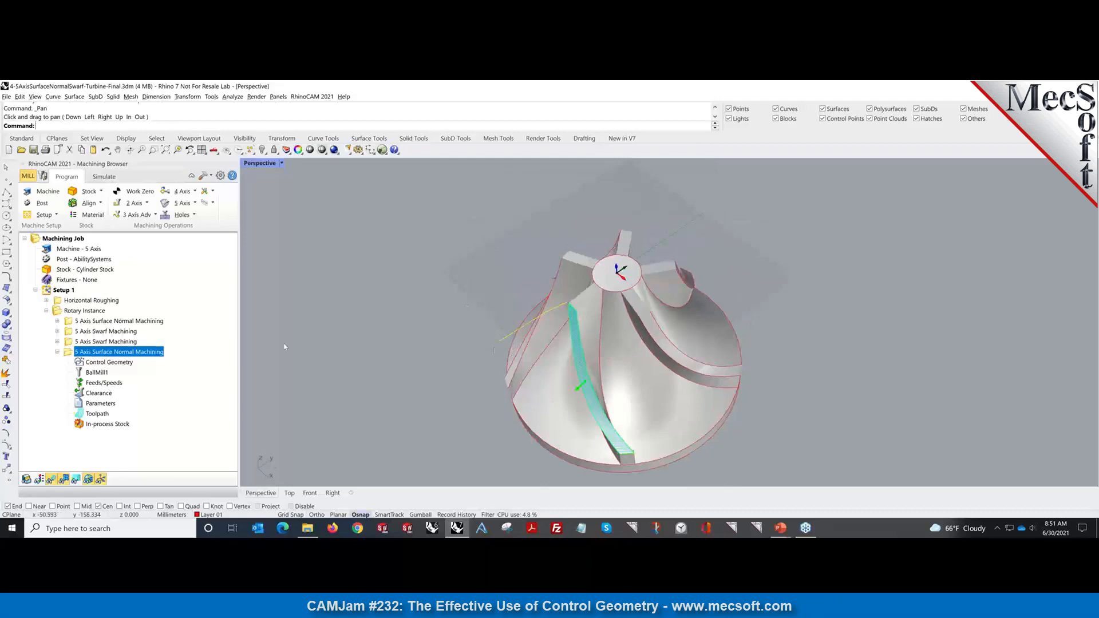
pyautogui.click(92, 312)
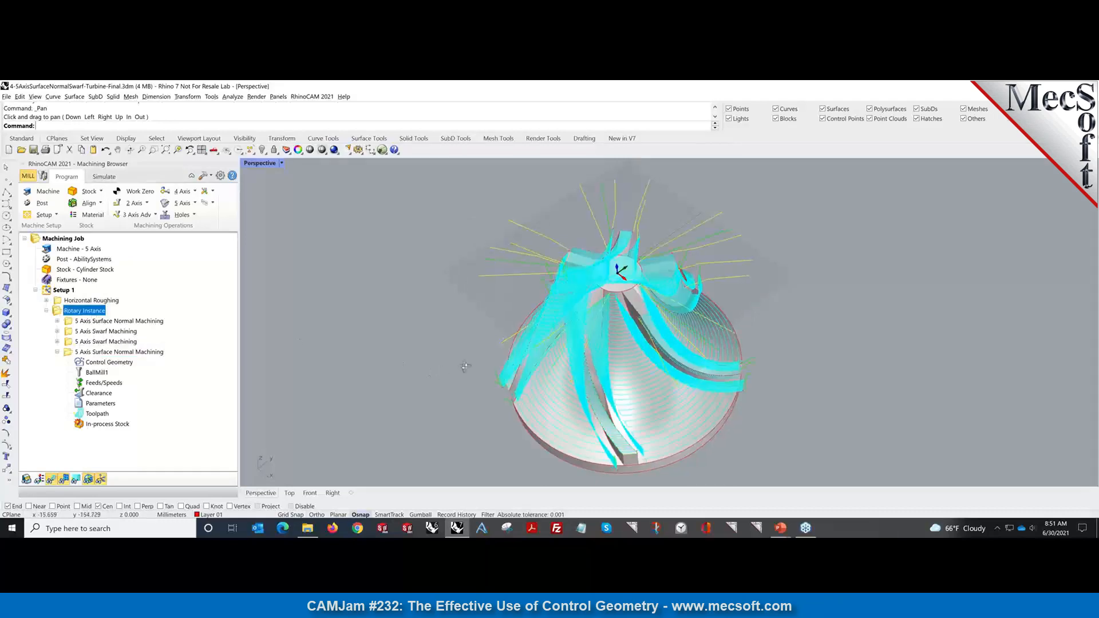
pyautogui.moveTo(465, 366); pyautogui.dragTo(413, 360, button='right')
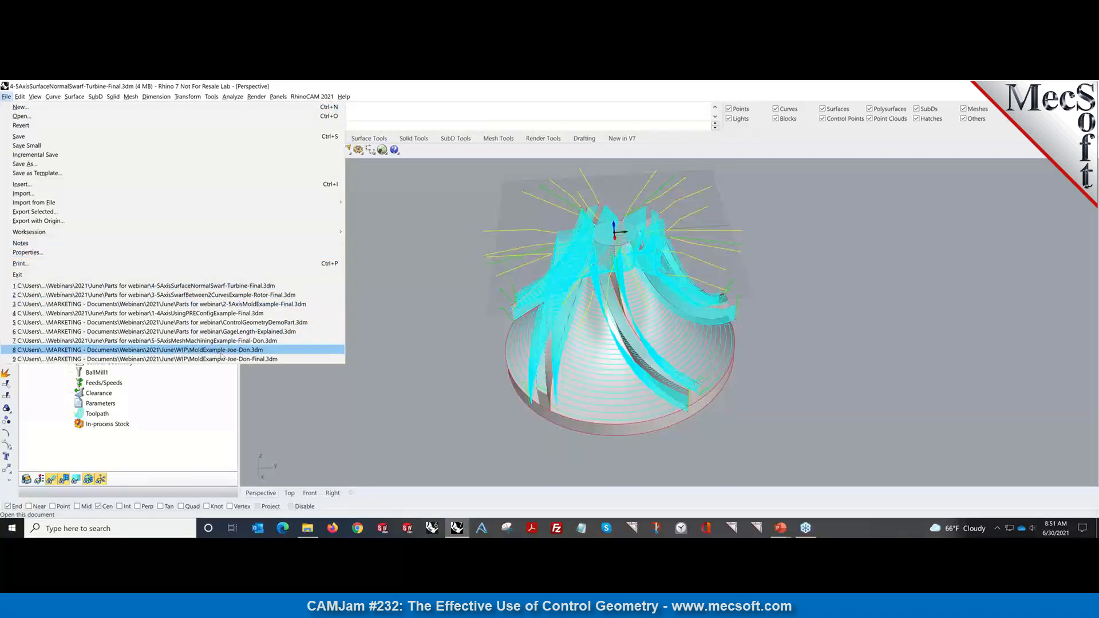
# Open the 5-axis mesh machining example from recent files and orbit to a front view of the head.
pyautogui.click(224, 342)
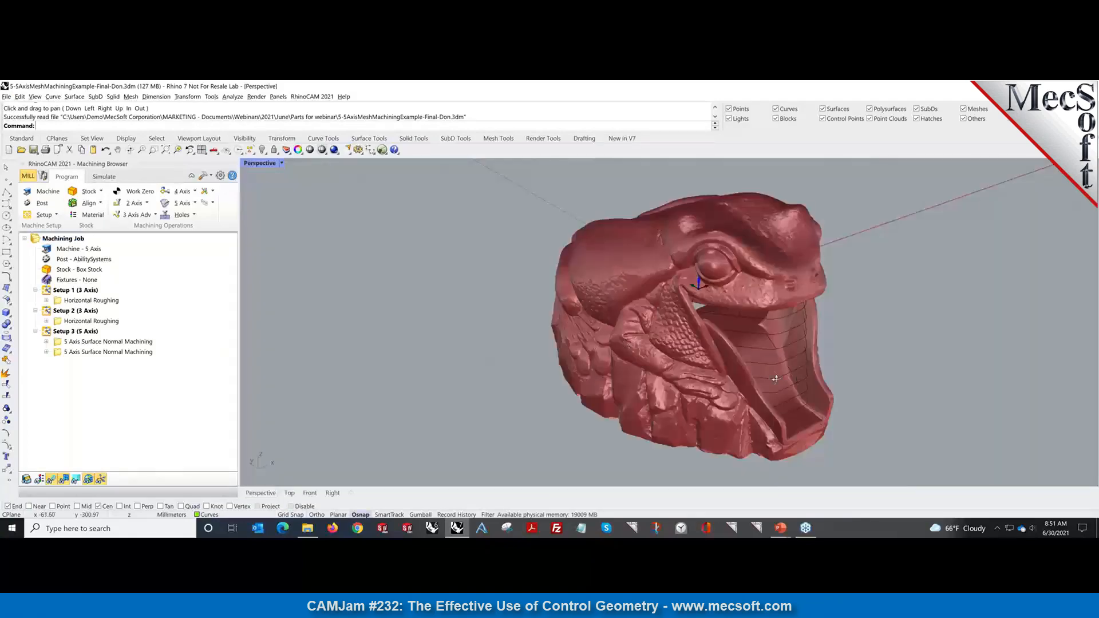
pyautogui.moveTo(795, 375)
pyautogui.mouseDown(button='right')
pyautogui.moveTo(681, 371)
pyautogui.moveTo(793, 382)
pyautogui.mouseUp(button='right')
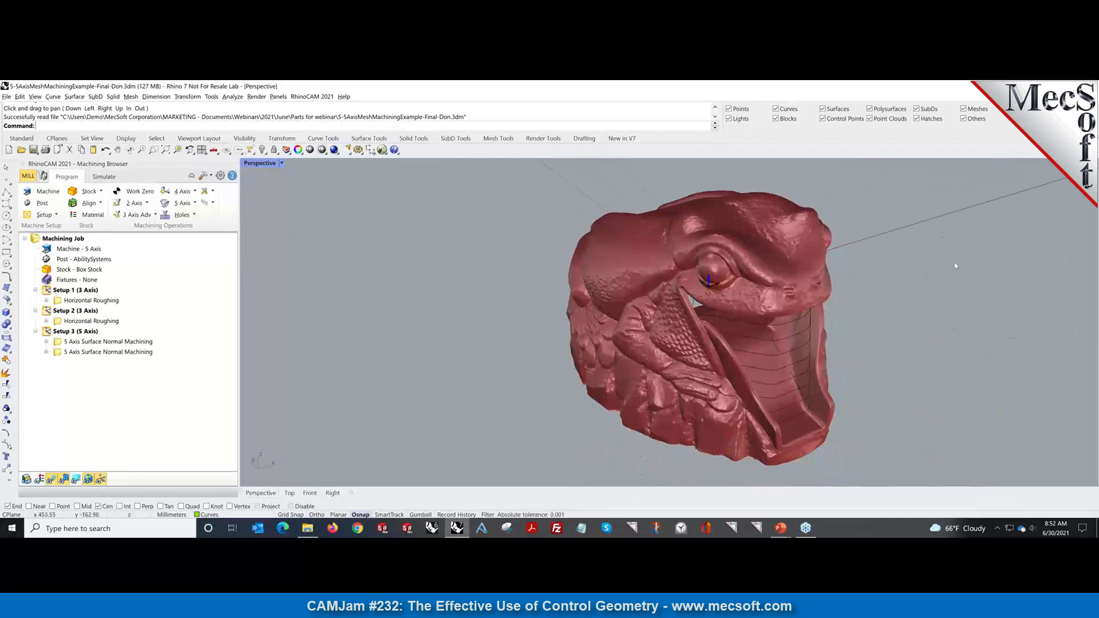
pyautogui.moveTo(955, 266); pyautogui.dragTo(940, 266, button='right')
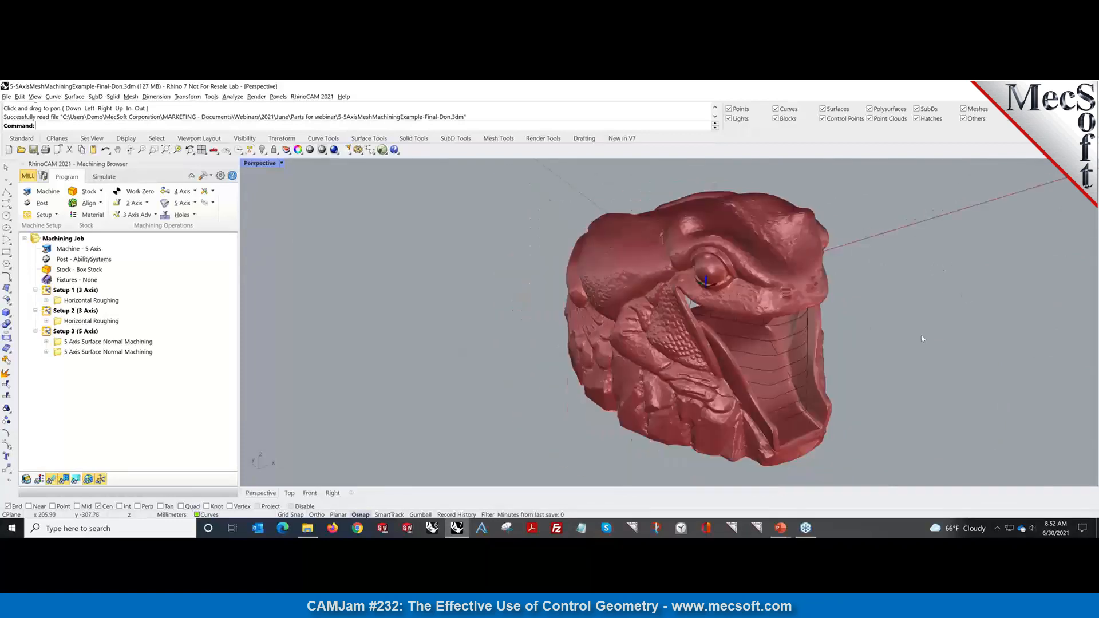
pyautogui.moveTo(873, 385)
pyautogui.mouseDown(button='right')
pyautogui.moveTo(851, 361)
pyautogui.moveTo(709, 368)
pyautogui.moveTo(797, 357)
pyautogui.moveTo(873, 381)
pyautogui.mouseUp(button='right')
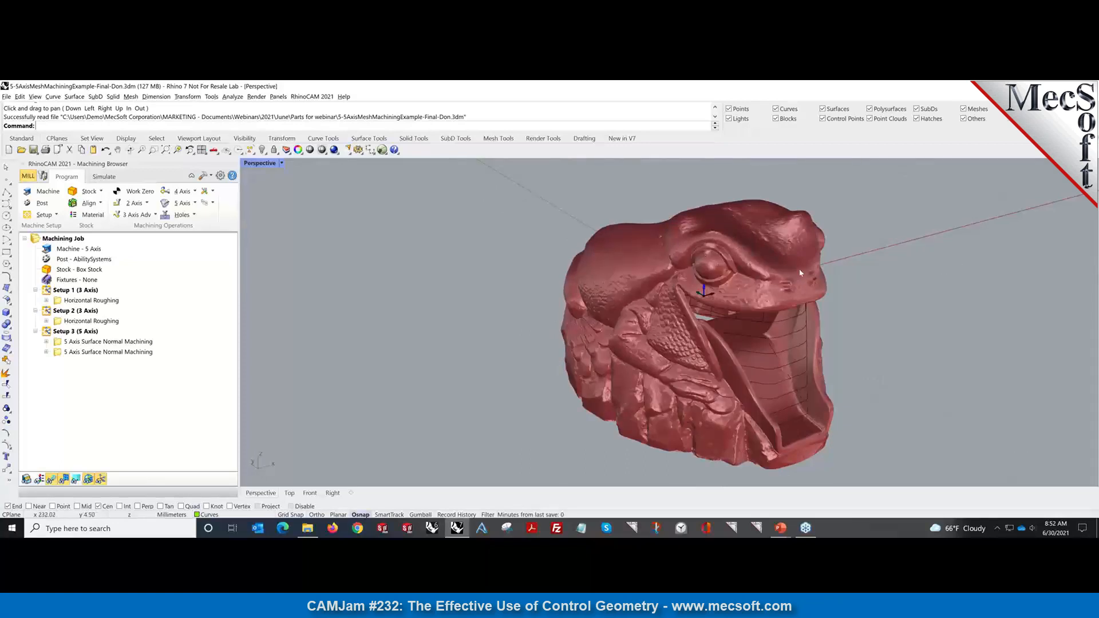
pyautogui.moveTo(905, 291)
pyautogui.mouseDown(button='right')
pyautogui.moveTo(875, 297)
pyautogui.moveTo(919, 305)
pyautogui.mouseUp(button='right')
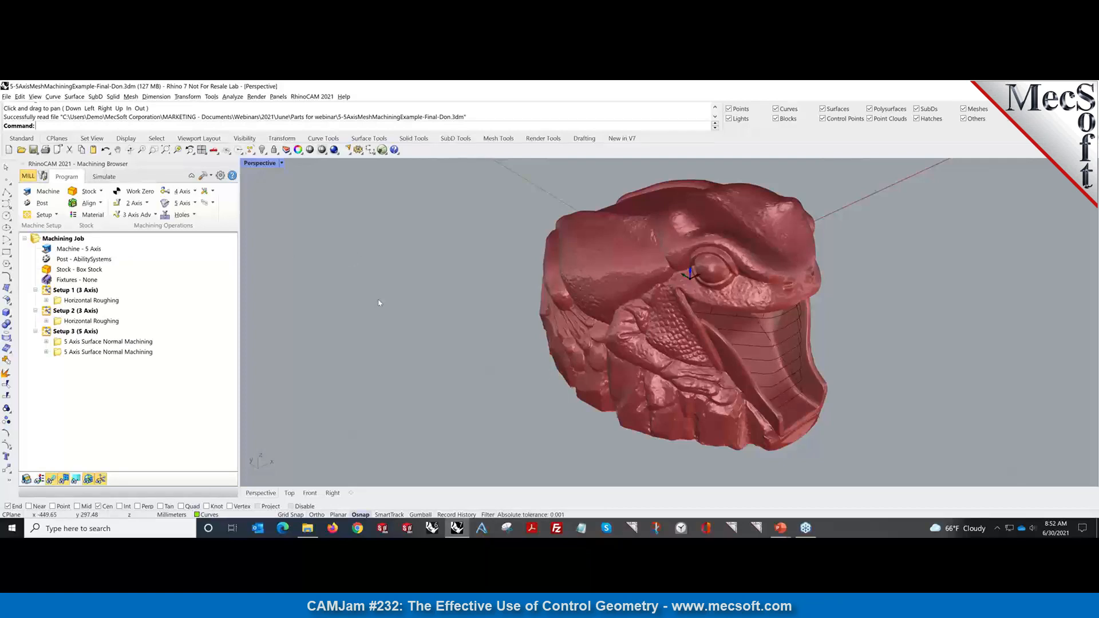
# Reveal hidden objects, then hide the white stock mesh and the grey inner surface.
pyautogui.hotkey('ctrl', 'alt', 'h')
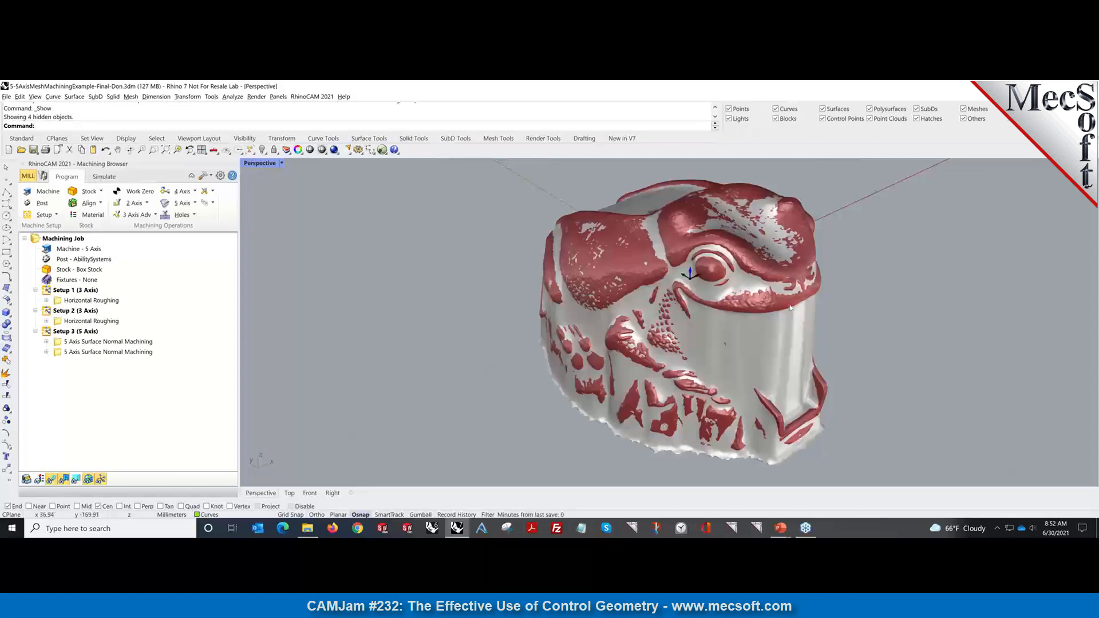
pyautogui.moveTo(868, 328)
pyautogui.mouseDown(button='right')
pyautogui.moveTo(798, 331)
pyautogui.moveTo(873, 336)
pyautogui.moveTo(861, 340)
pyautogui.mouseUp(button='right')
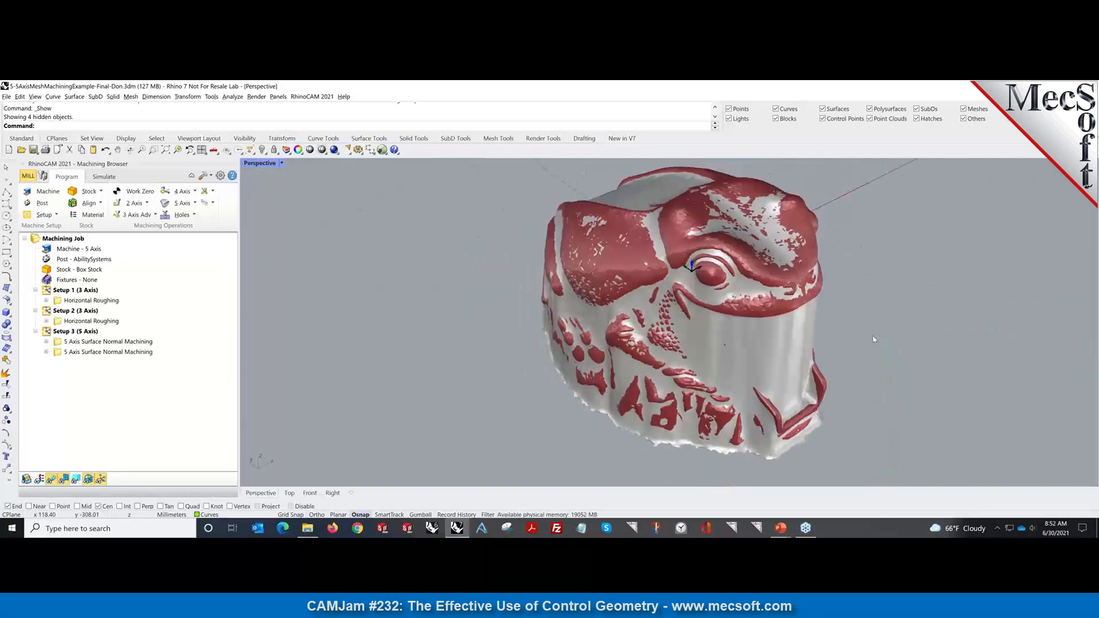
pyautogui.click(754, 370)
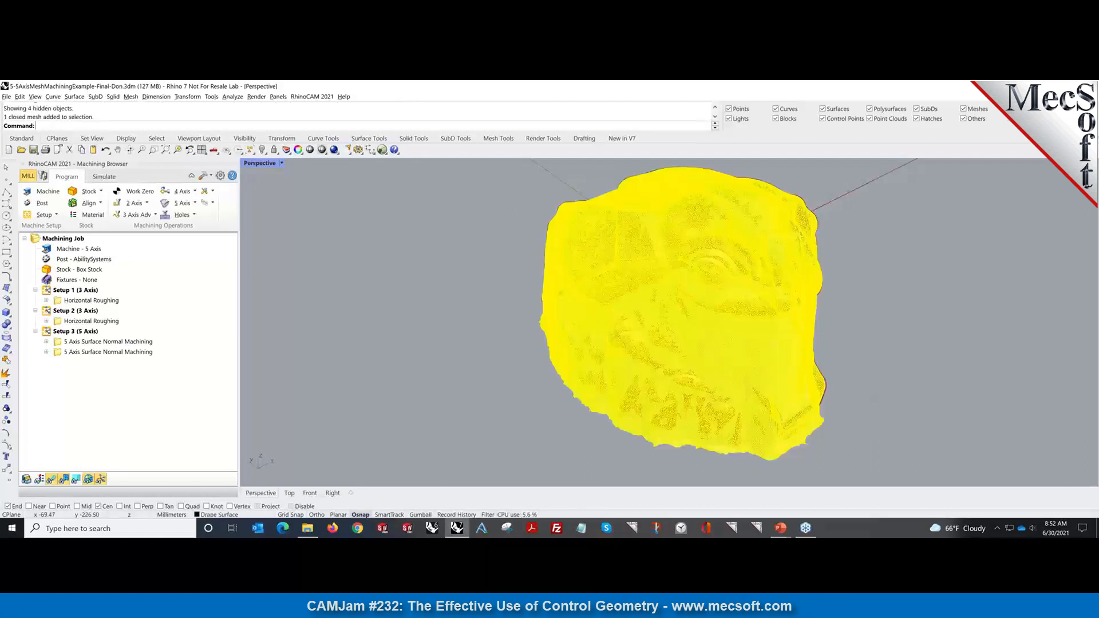
pyautogui.hotkey('ctrl', 'h')
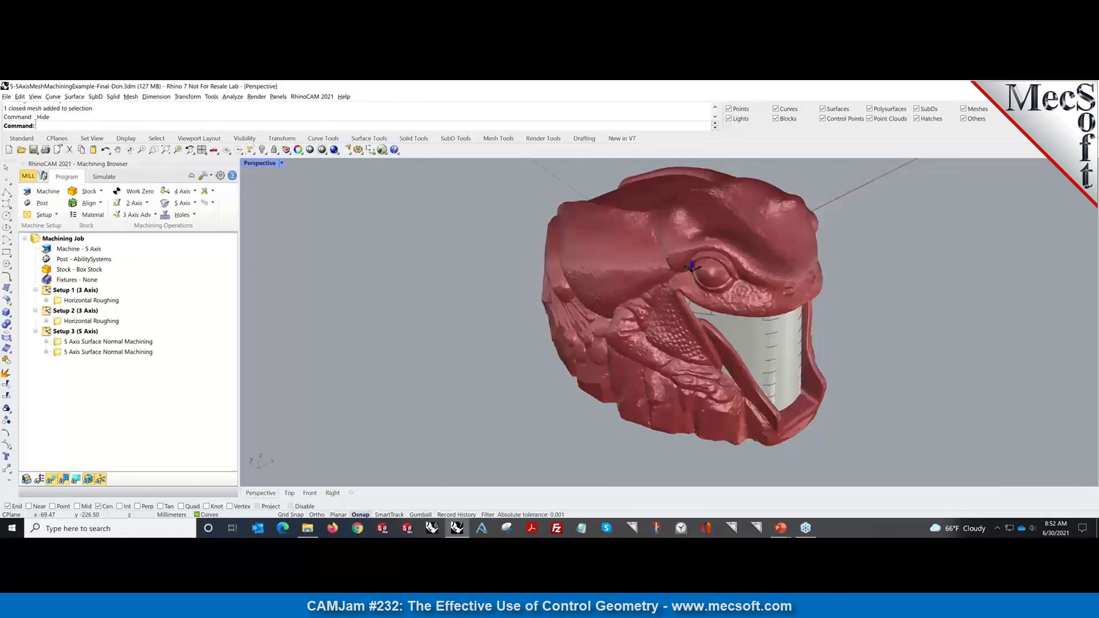
pyautogui.click(753, 351)
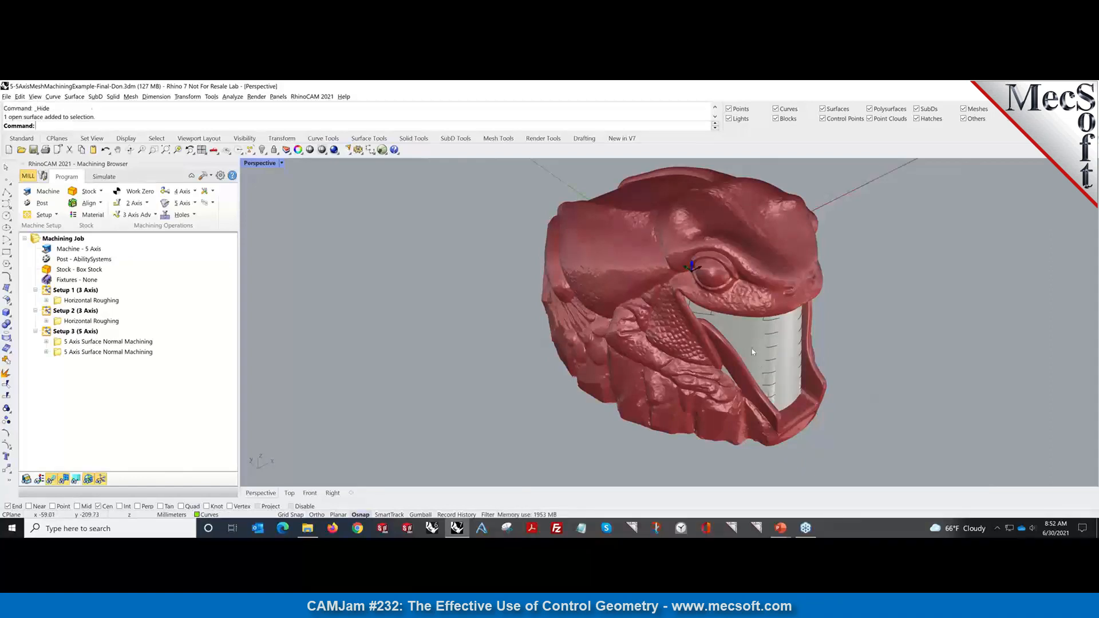
pyautogui.click(871, 350)
pyautogui.click(750, 349)
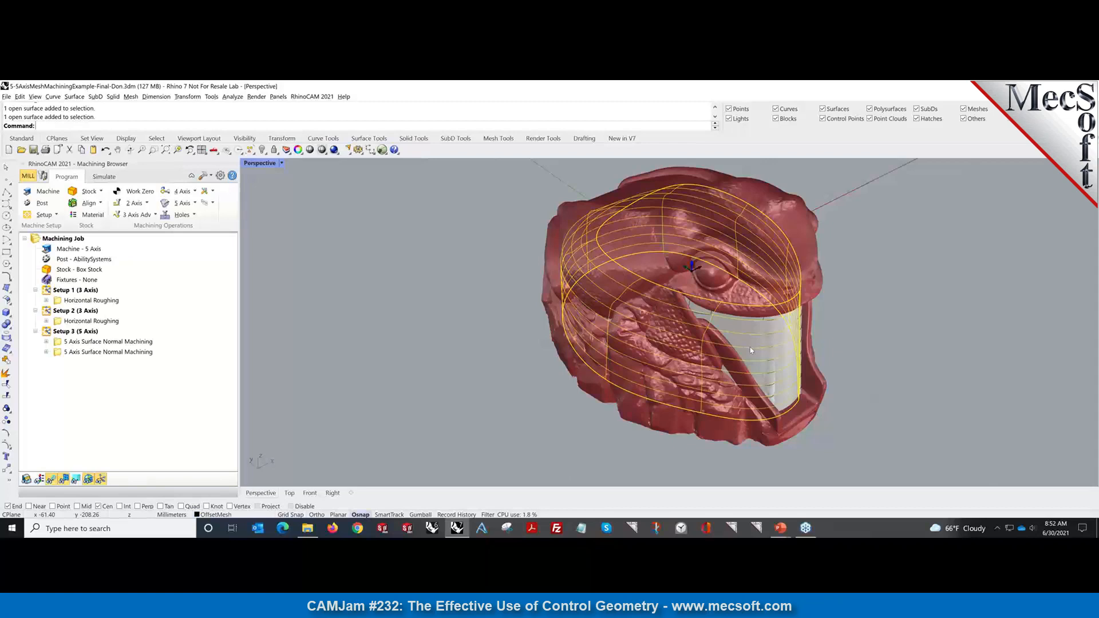
pyautogui.hotkey('ctrl', 'h')
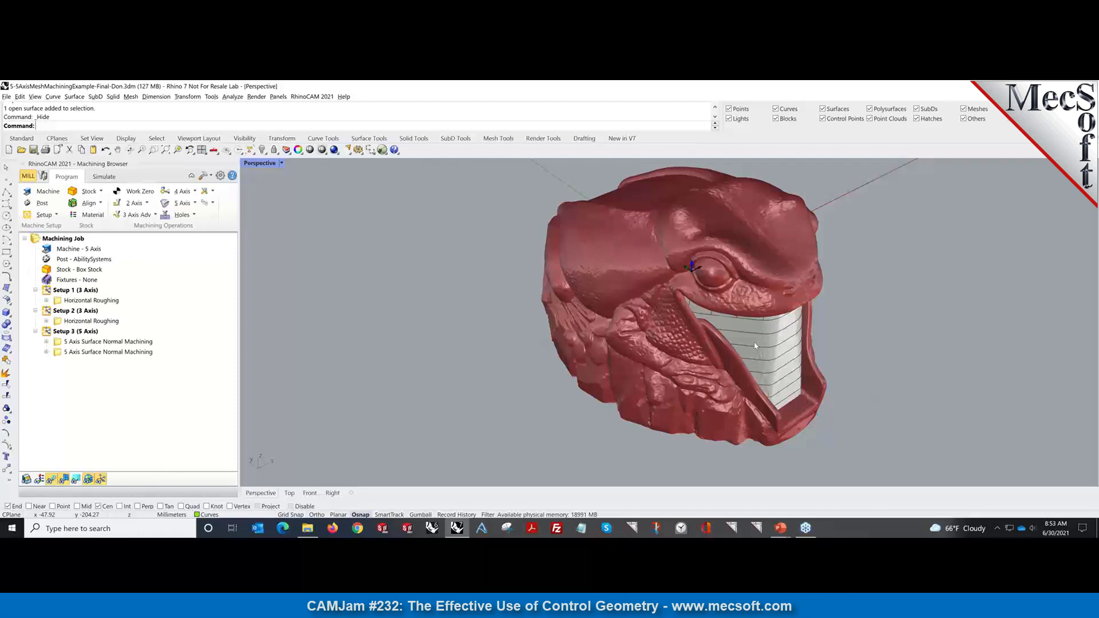
# Show everything again, re-hide only the stock mesh, and select the inner drive surface.
pyautogui.hotkey('ctrl', 'alt', 'h')
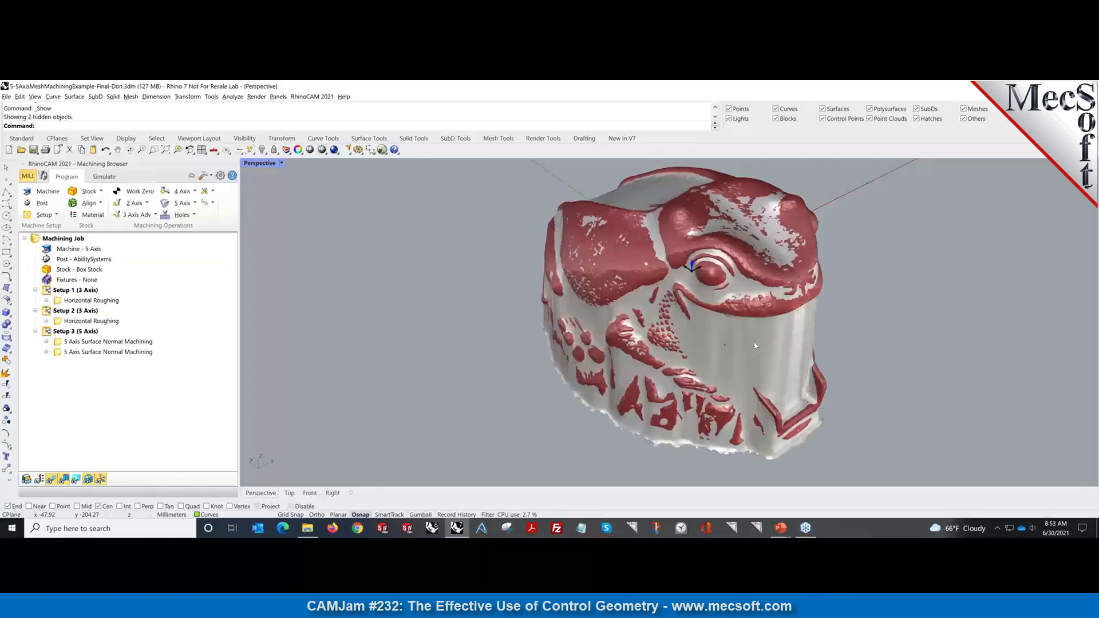
pyautogui.click(755, 346)
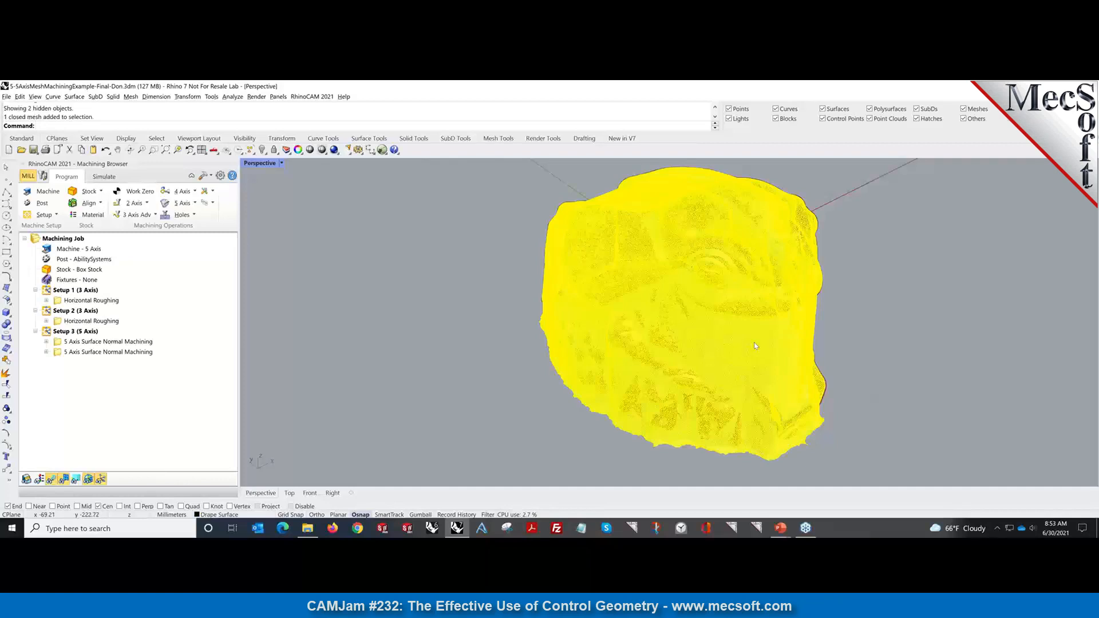
pyautogui.hotkey('ctrl', 'h')
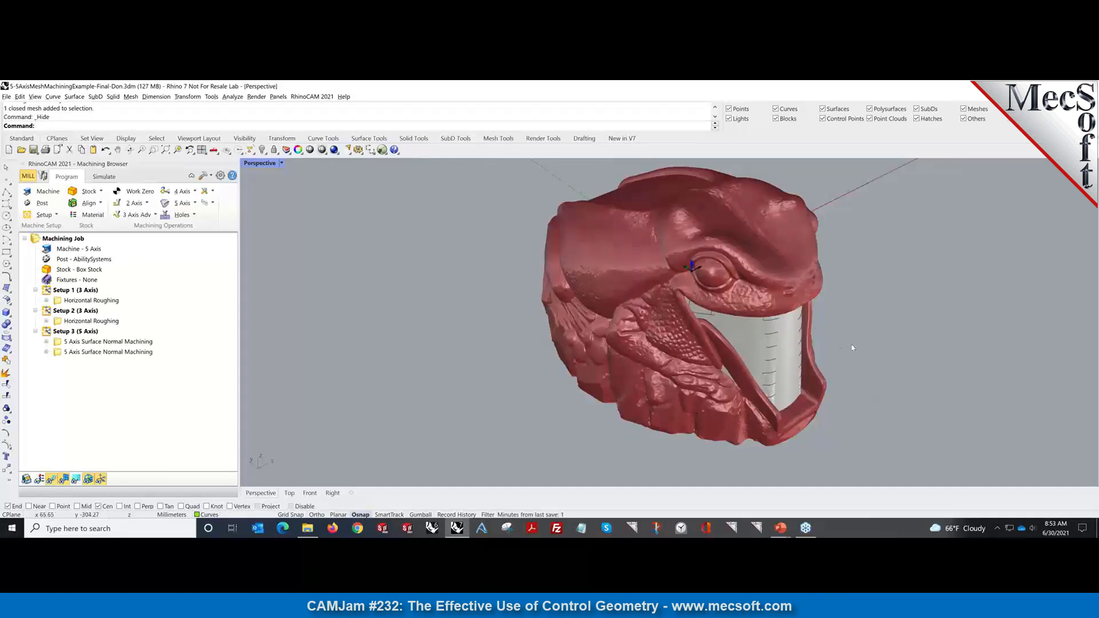
pyautogui.click(787, 379)
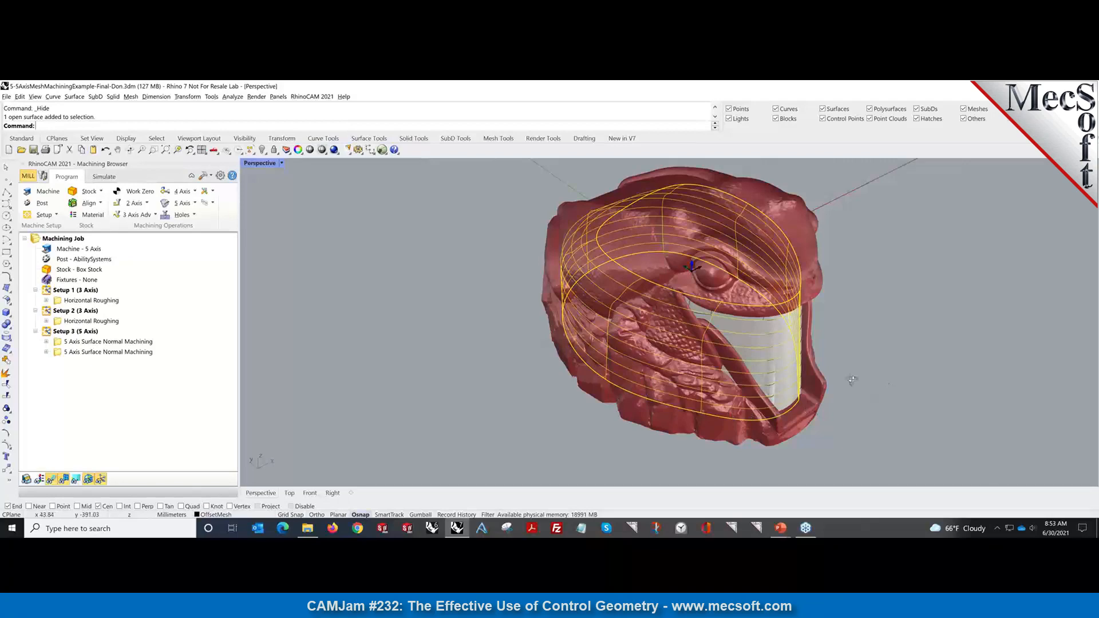
pyautogui.moveTo(852, 380); pyautogui.dragTo(875, 379, button='right')
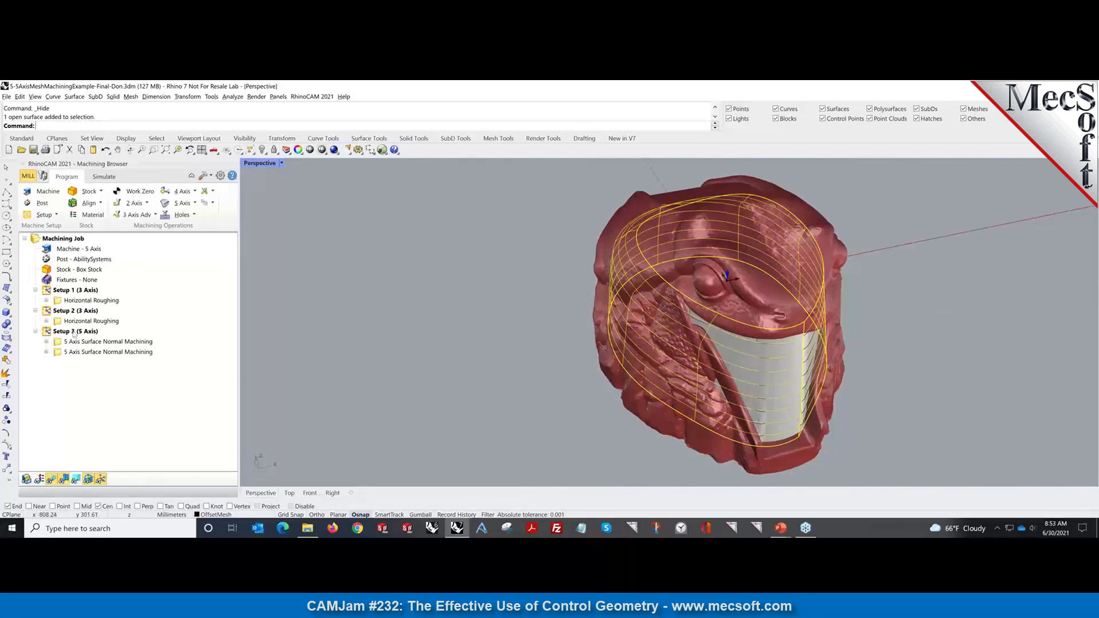
# Review both setups' Horizontal Roughing and the first 5 Axis Surface Normal toolpath on the model.
pyautogui.click(89, 301)
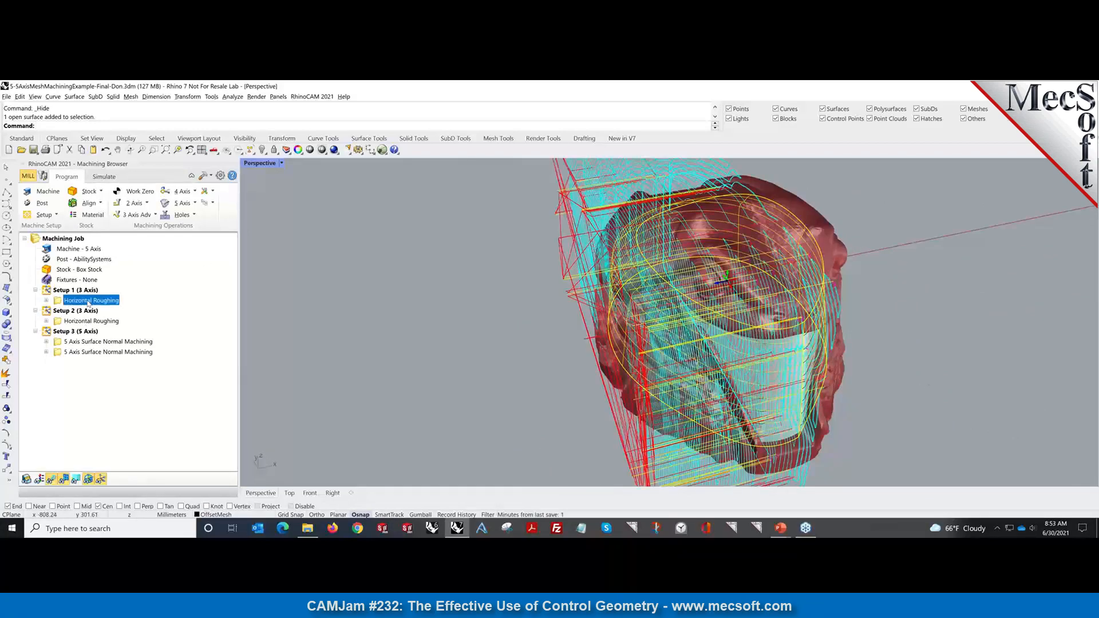
pyautogui.click(92, 321)
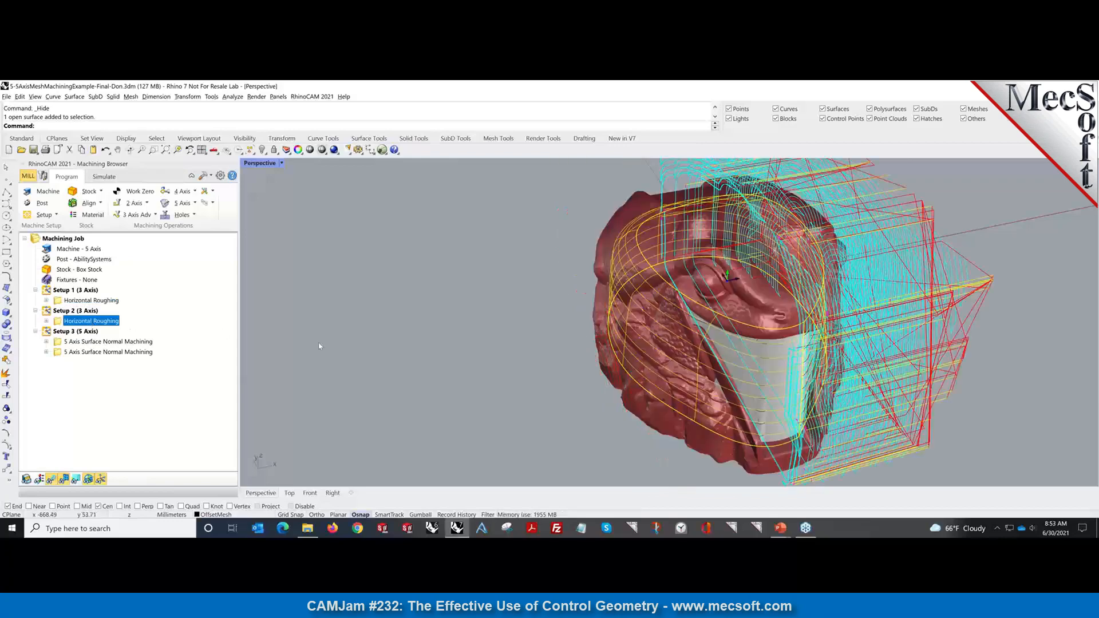
pyautogui.click(126, 342)
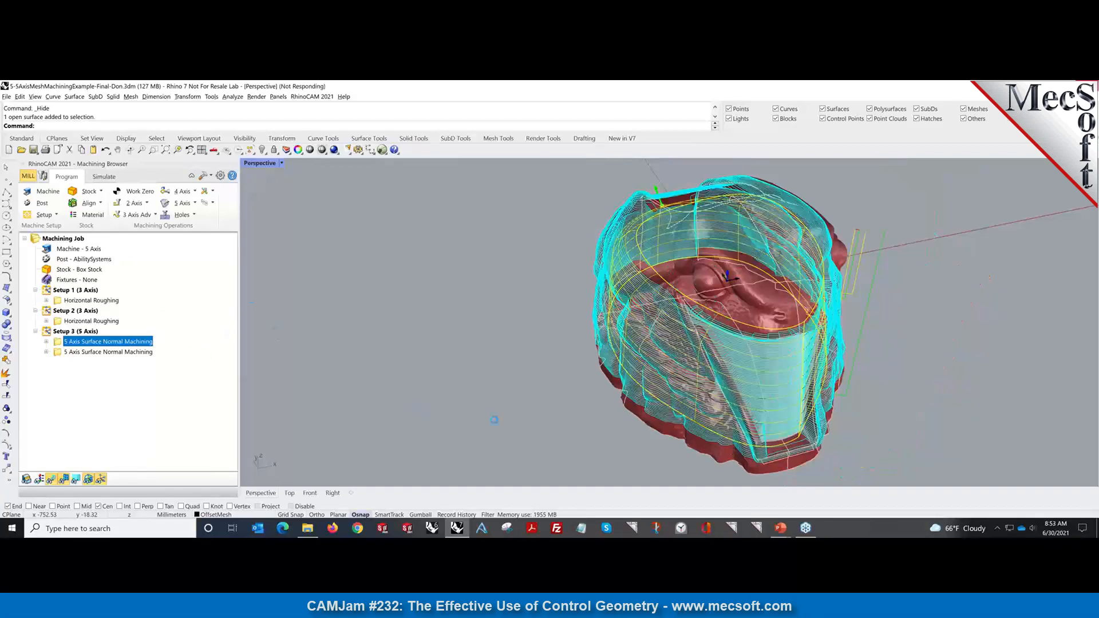
pyautogui.moveTo(555, 425); pyautogui.dragTo(502, 400, button='right')
pyautogui.scroll(2, 961, 463)
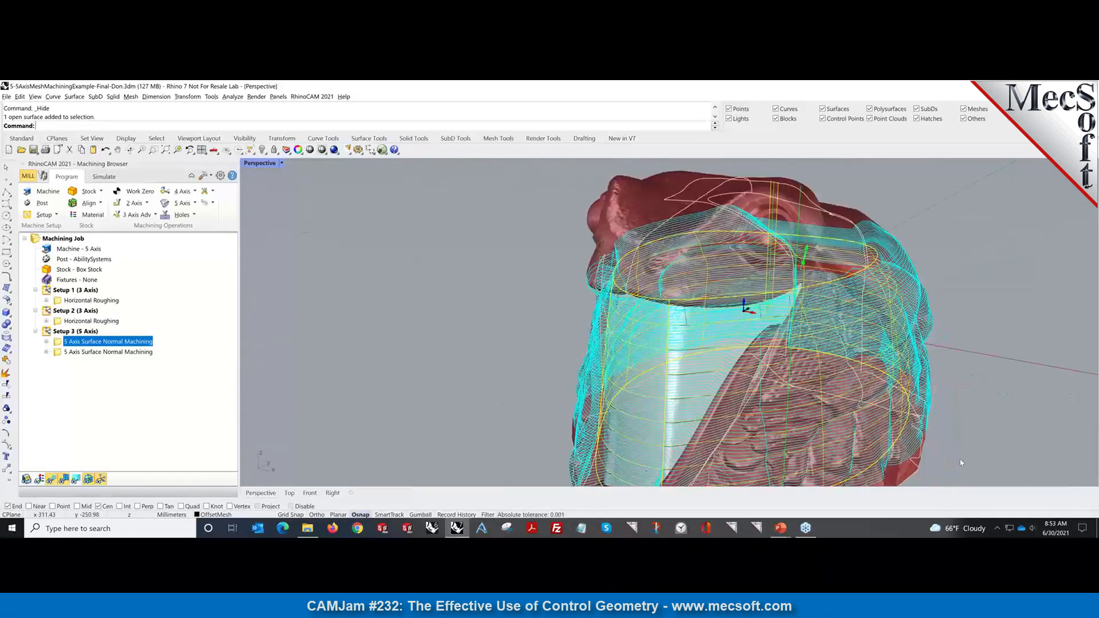
pyautogui.scroll(2, 961, 462)
pyautogui.scroll(-4, 513, 378)
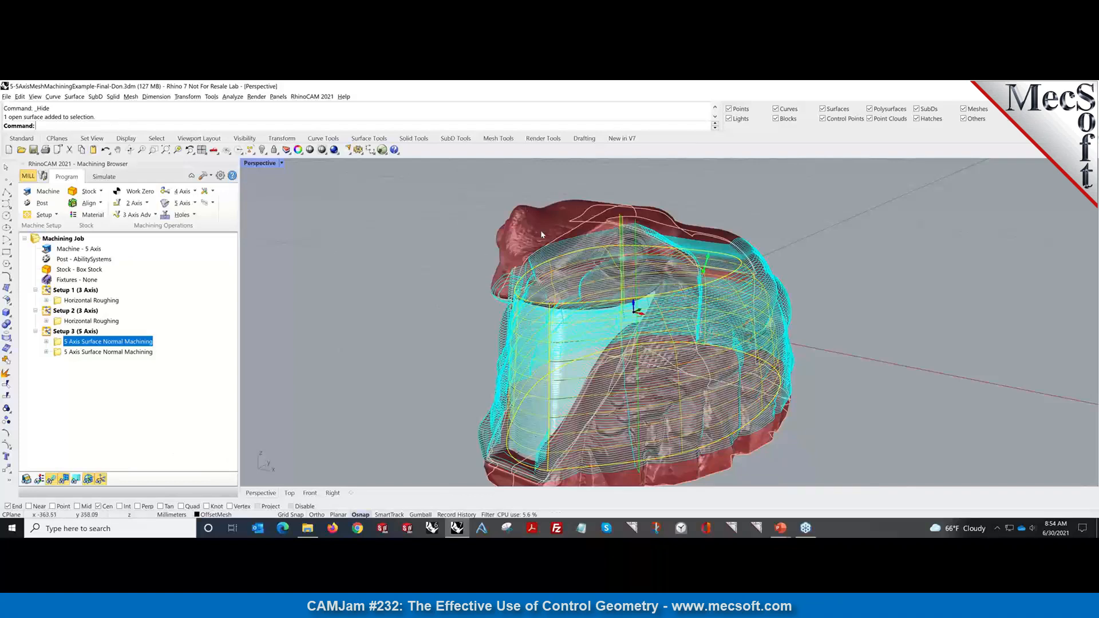
# Select the second 5 Axis Surface Normal operation, hide its toolpath, and orbit the part.
pyautogui.click(95, 352)
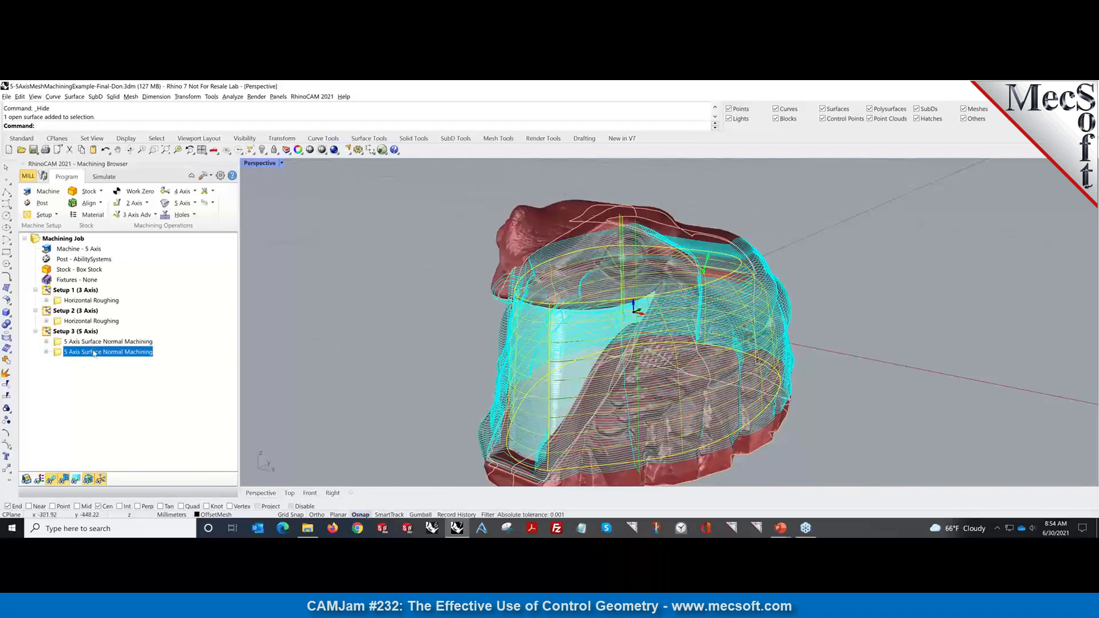
pyautogui.click(279, 337)
pyautogui.moveTo(357, 319); pyautogui.dragTo(369, 336, button='right')
# Clear the selection, then inspect the first Surface Normal operation's drive surface, Surface 1, without changes.
pyautogui.click(975, 367)
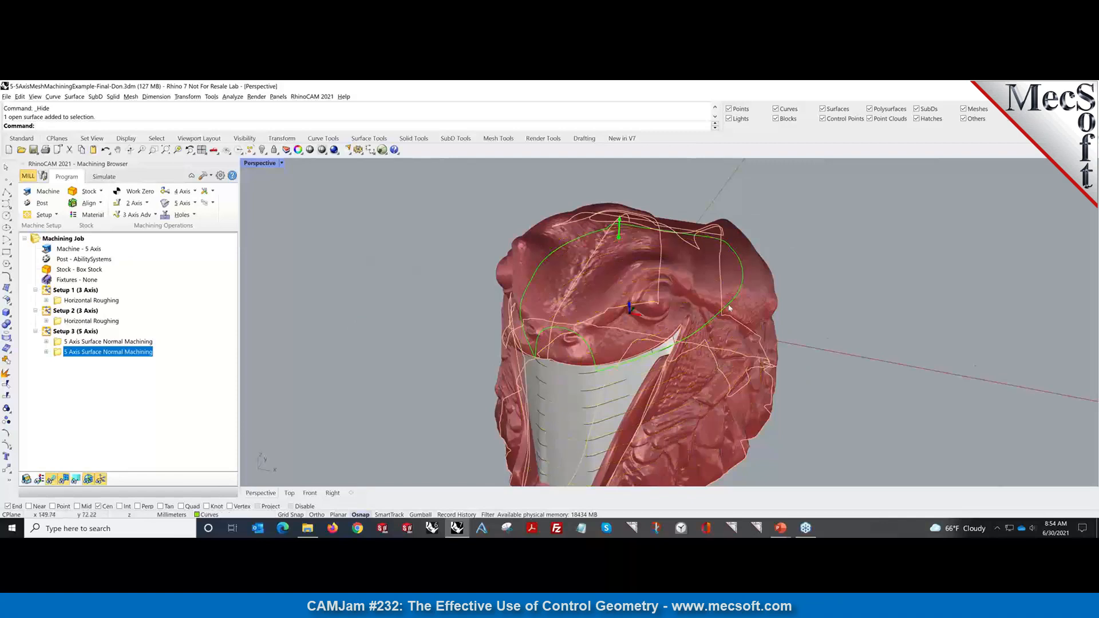
pyautogui.click(697, 297)
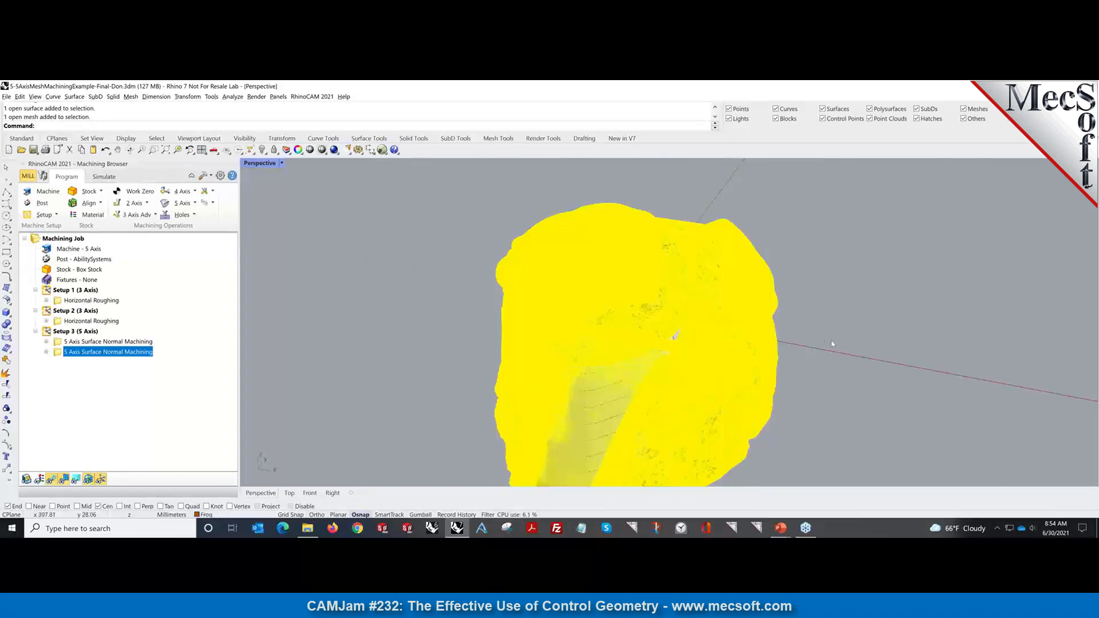
pyautogui.click(832, 344)
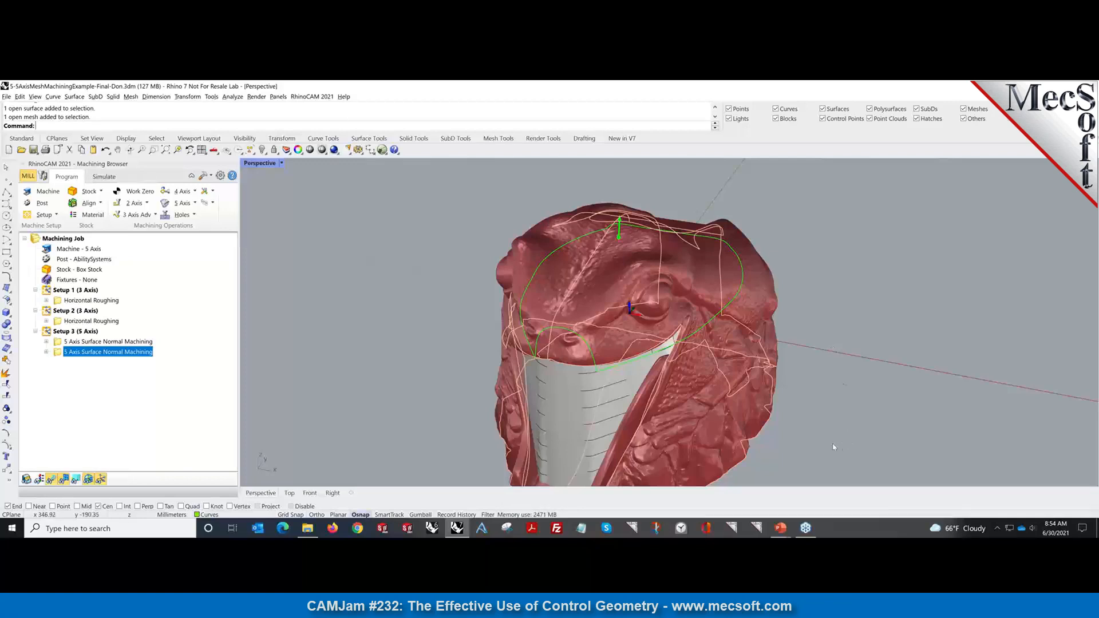
pyautogui.click(46, 341)
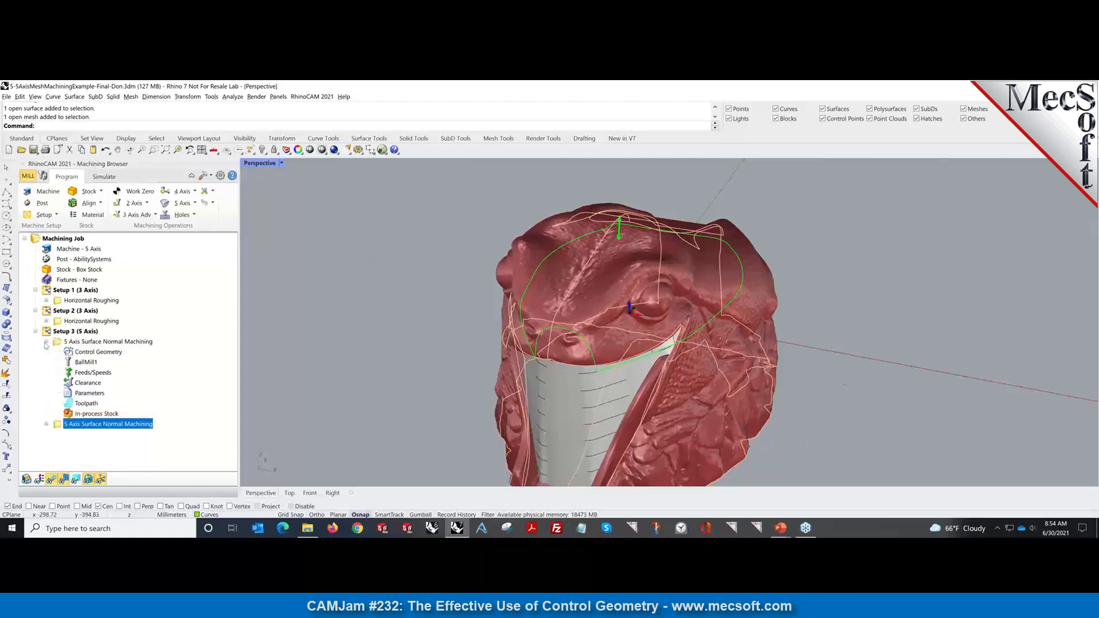
pyautogui.click(98, 351)
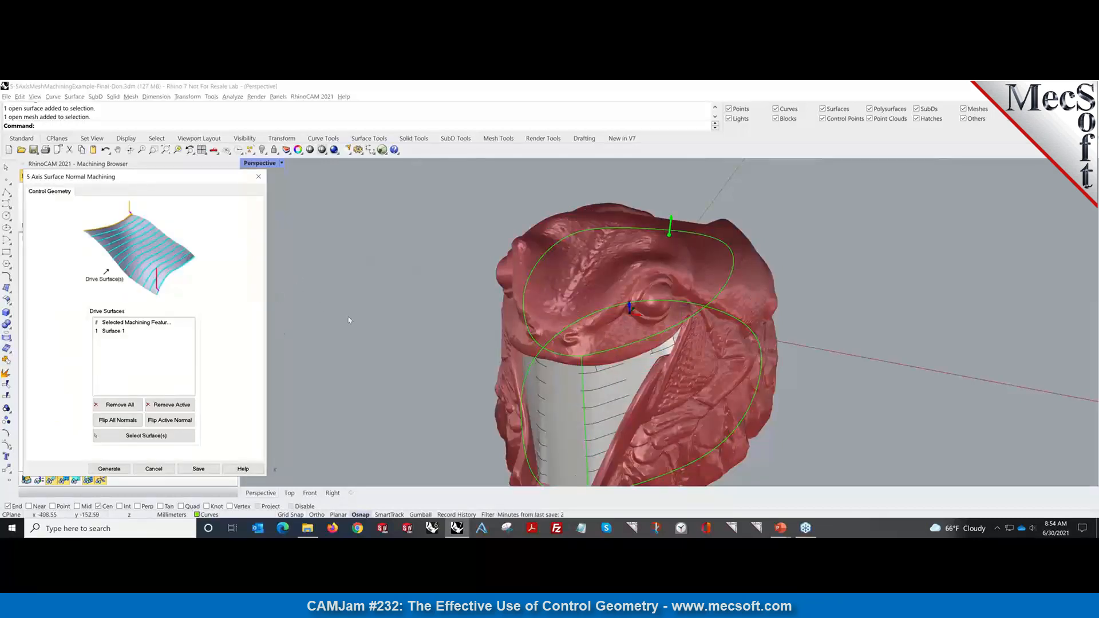
pyautogui.click(106, 332)
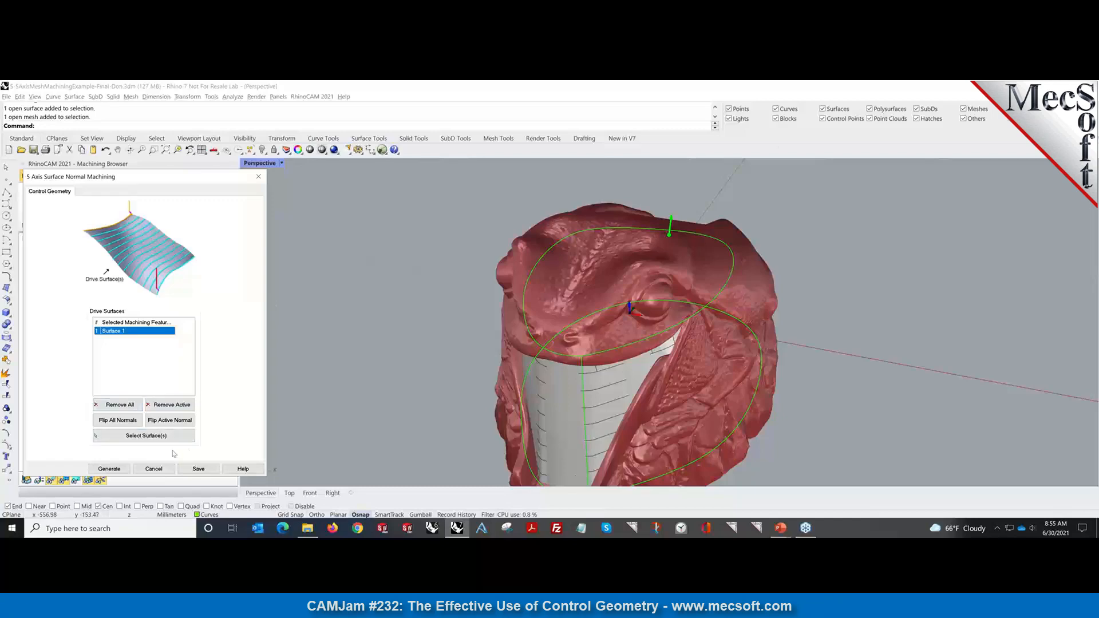
pyautogui.click(163, 470)
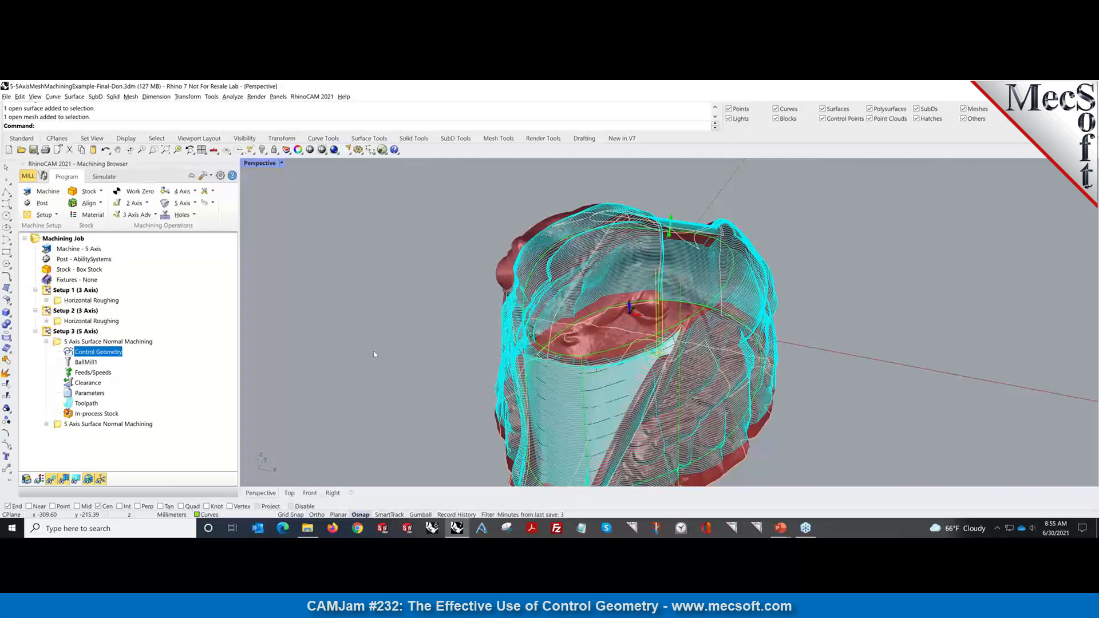
# Review the first operation's cut and gouge check parameters, then regenerate its toolpath.
pyautogui.click(69, 396)
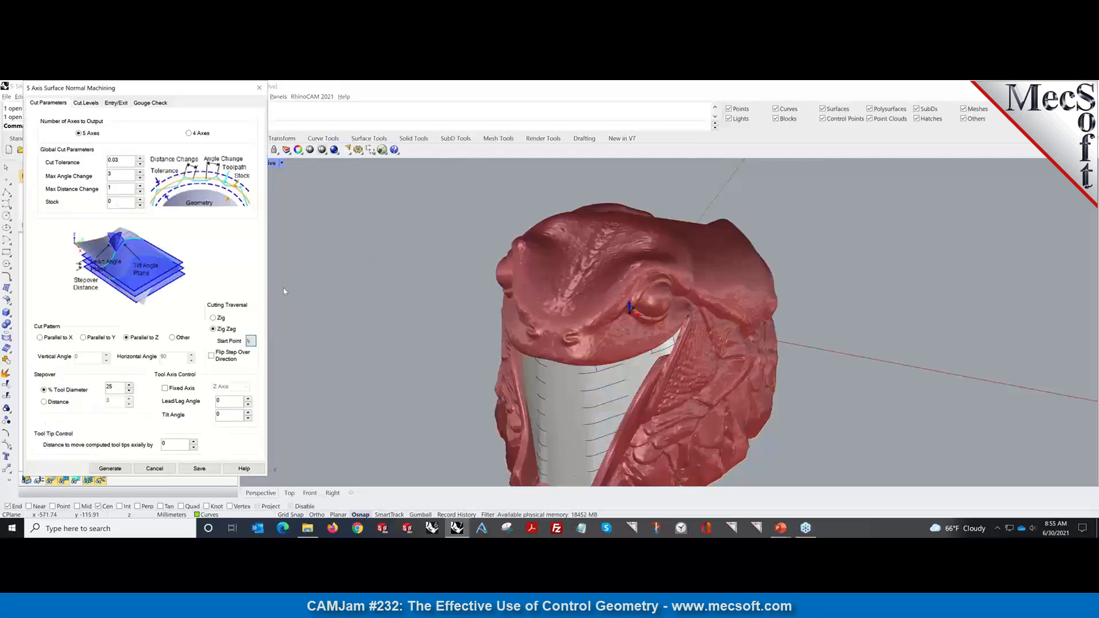
pyautogui.click(148, 105)
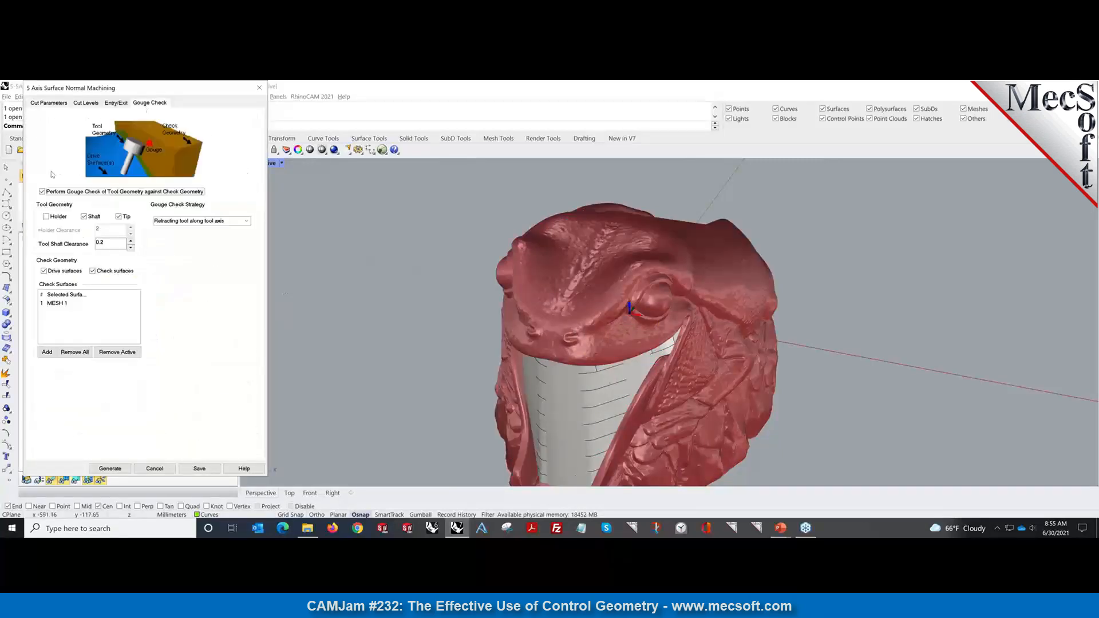
pyautogui.click(107, 468)
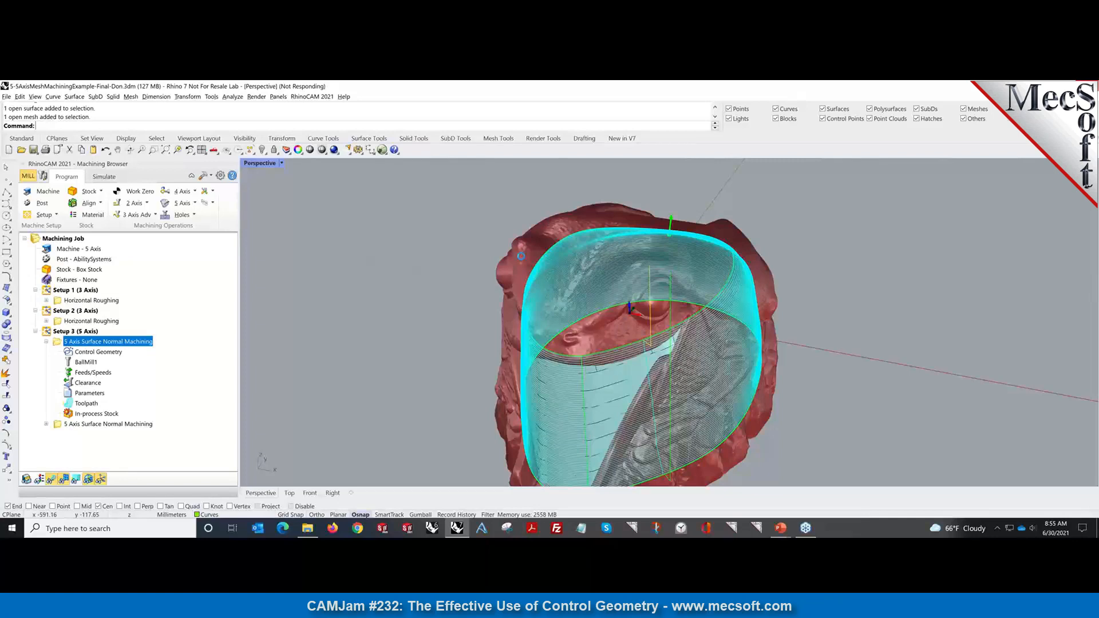
# Hide the mesh part and turn on Display Tool Axes in the Toolpath preferences.
pyautogui.click(521, 258)
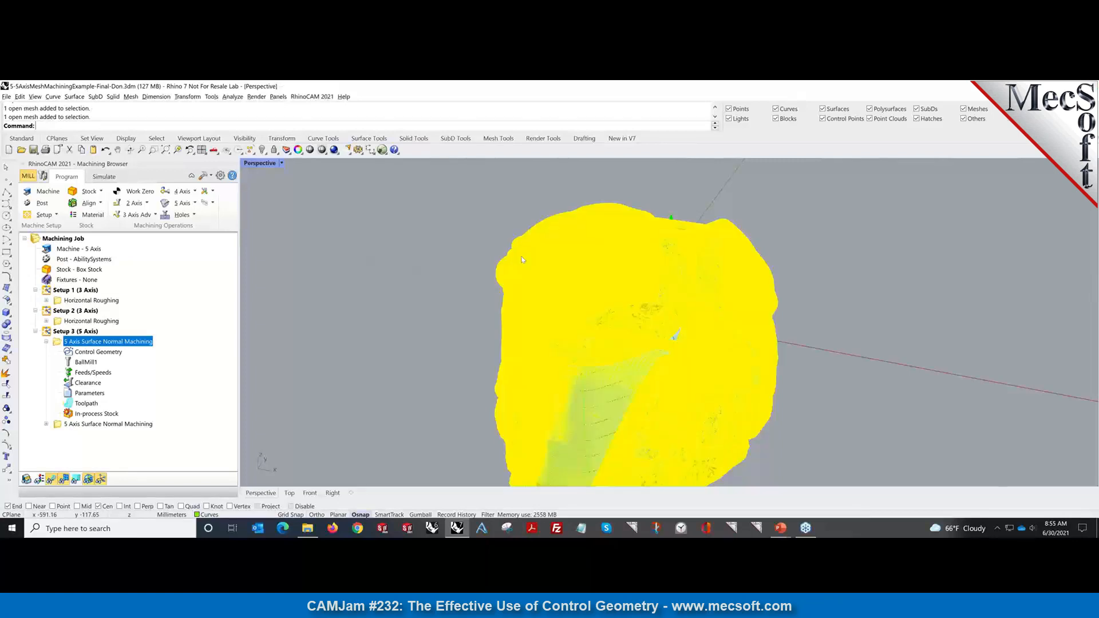
pyautogui.hotkey('ctrl', 'h')
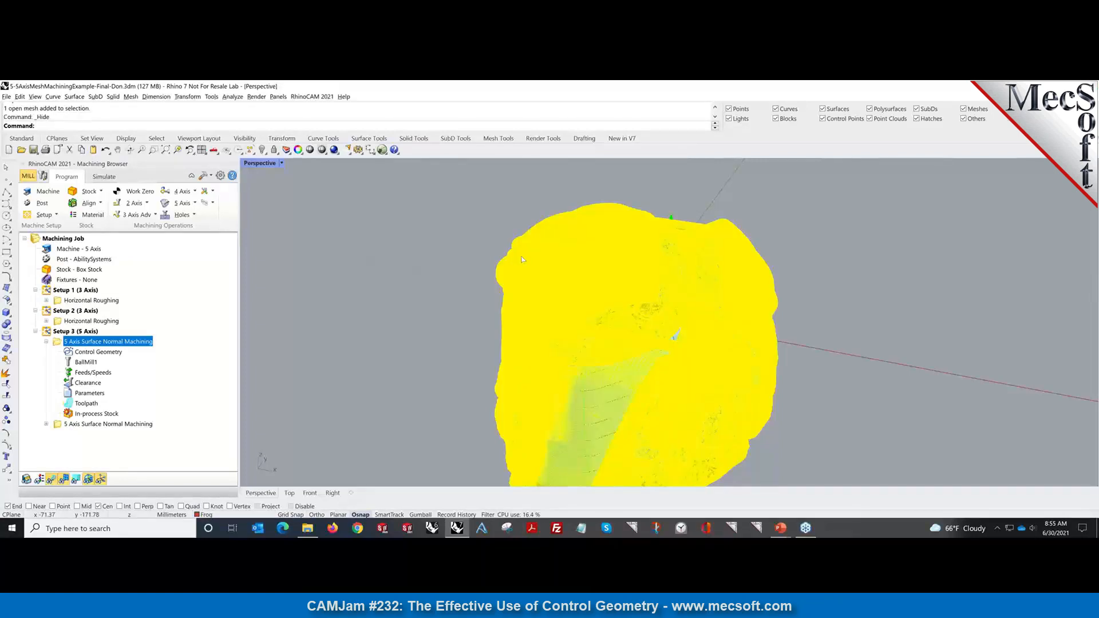
pyautogui.moveTo(688, 376); pyautogui.dragTo(567, 347, button='right')
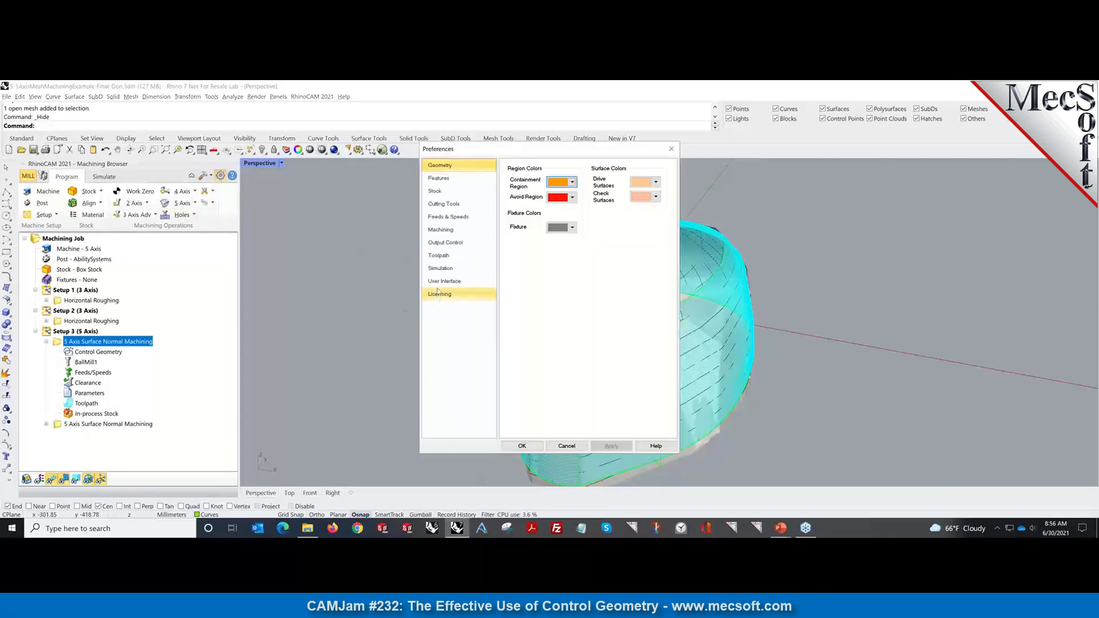
pyautogui.click(438, 256)
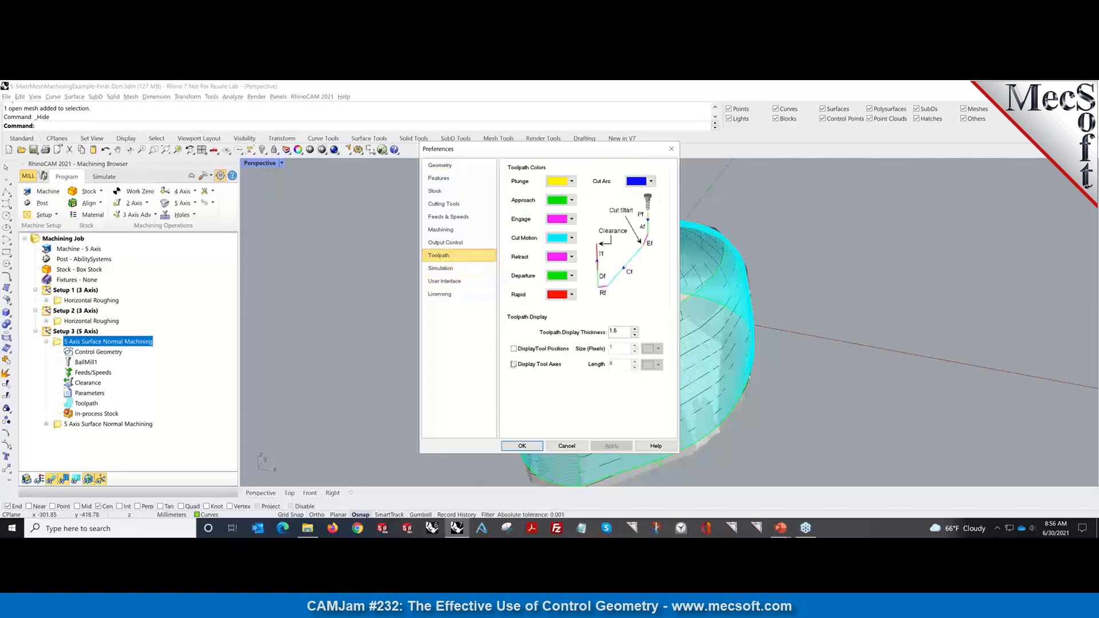
pyautogui.click(514, 364)
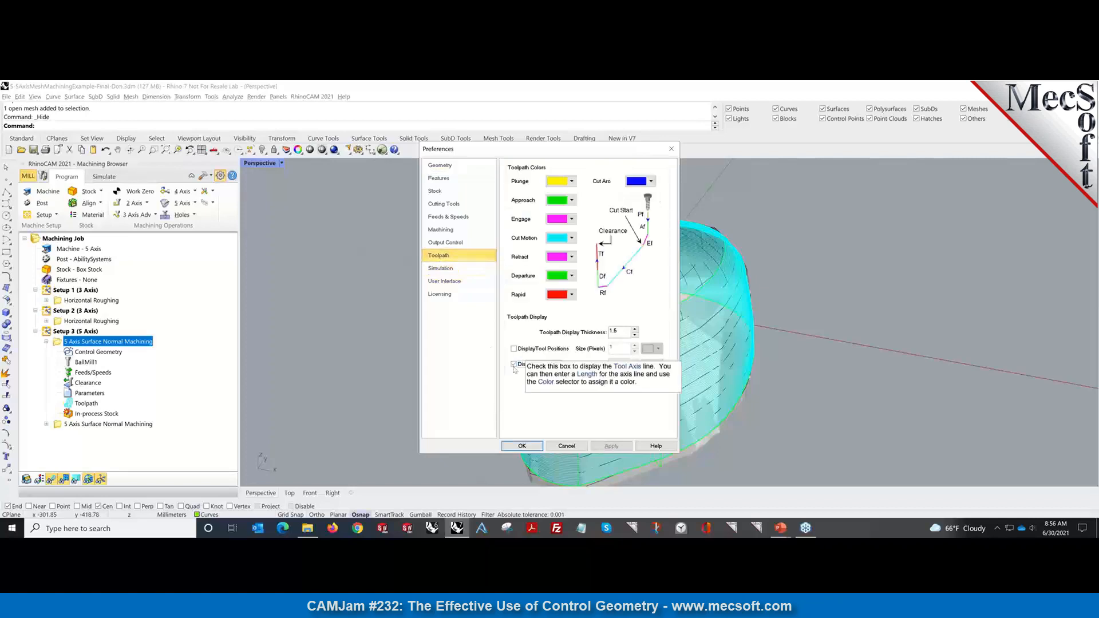
# Apply the preferences, then zoom and orbit to inspect the red tool axes along the toolpath.
pyautogui.click(522, 446)
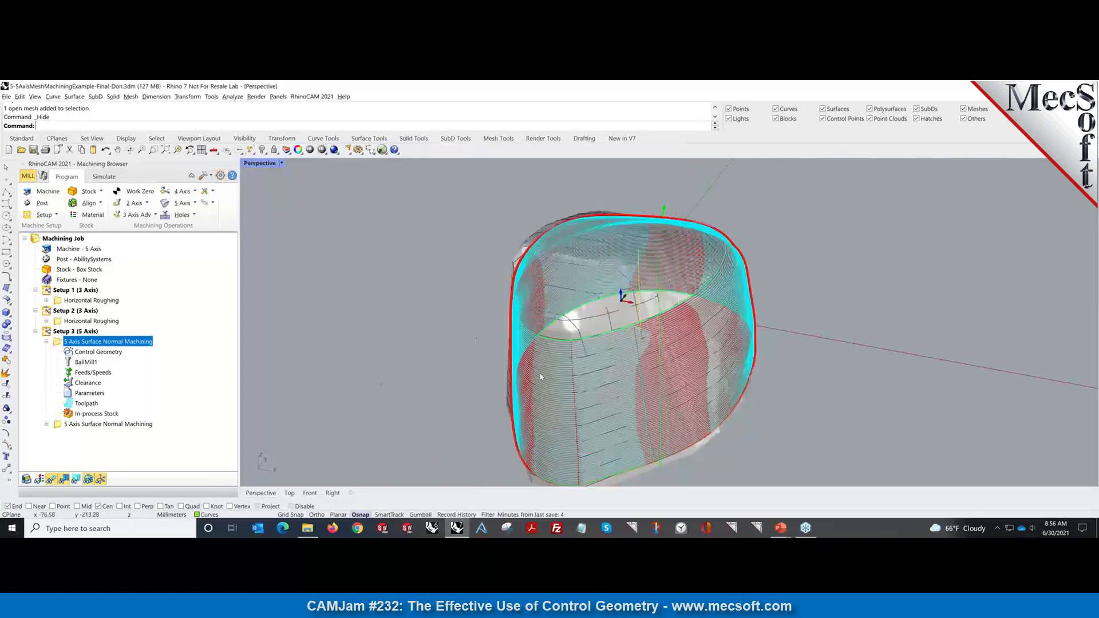
pyautogui.scroll(2, 586, 371)
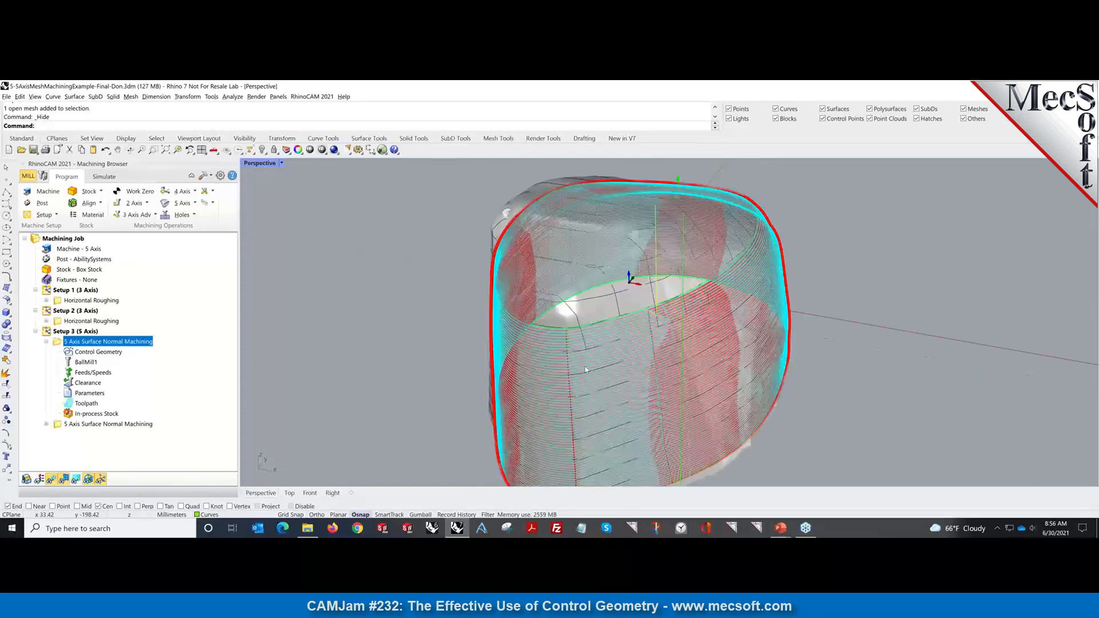
pyautogui.scroll(2, 586, 371)
pyautogui.scroll(3, 587, 371)
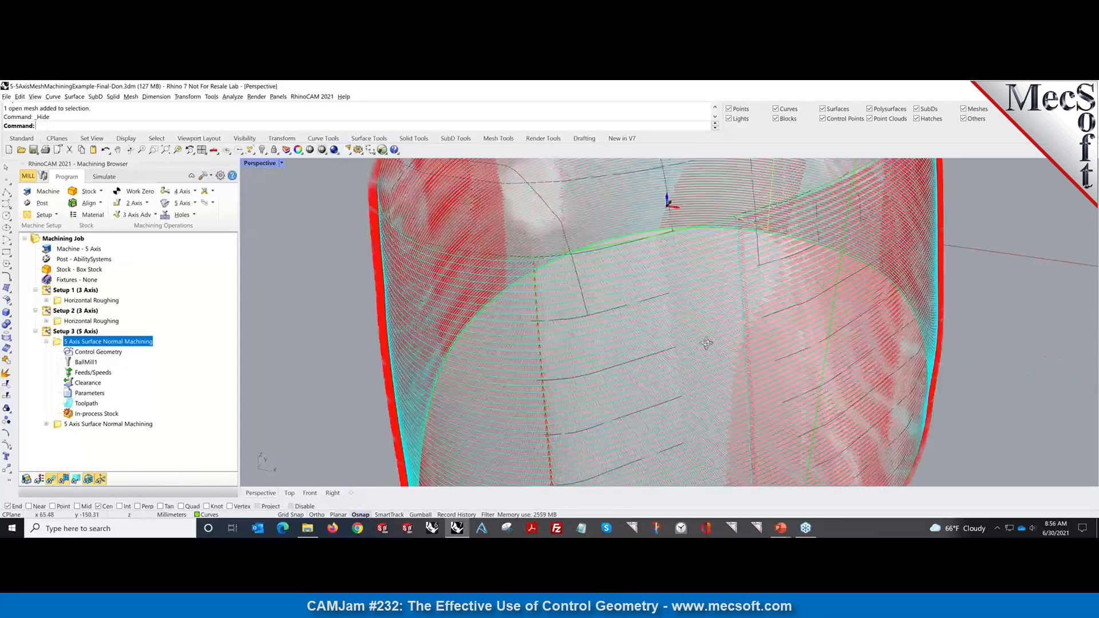
pyautogui.moveTo(706, 343); pyautogui.dragTo(696, 350, button='right')
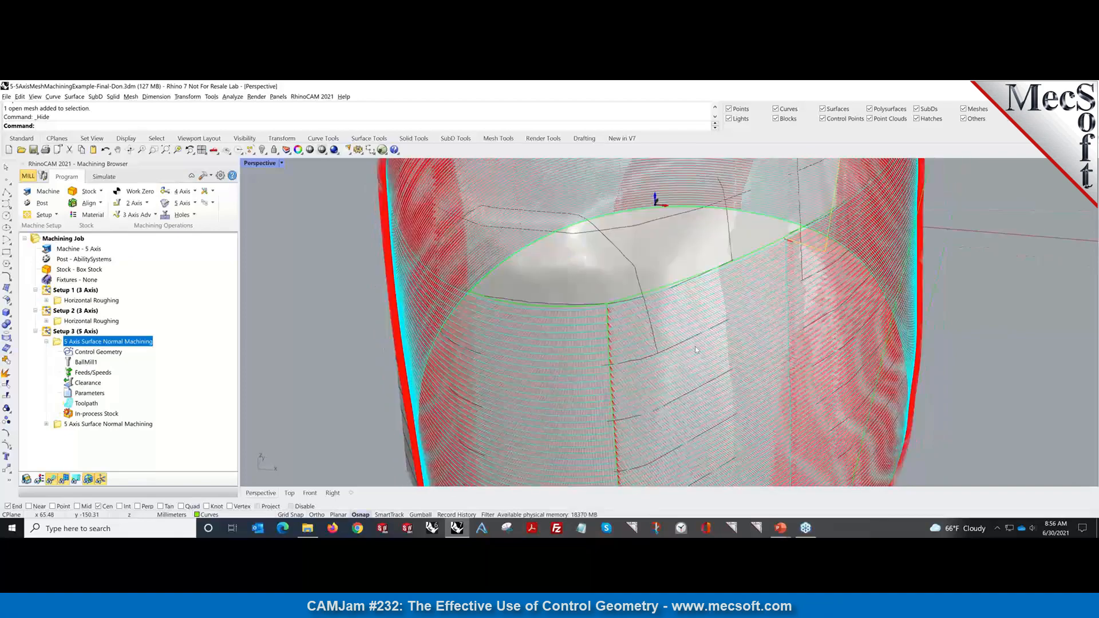
pyautogui.scroll(2, 937, 292)
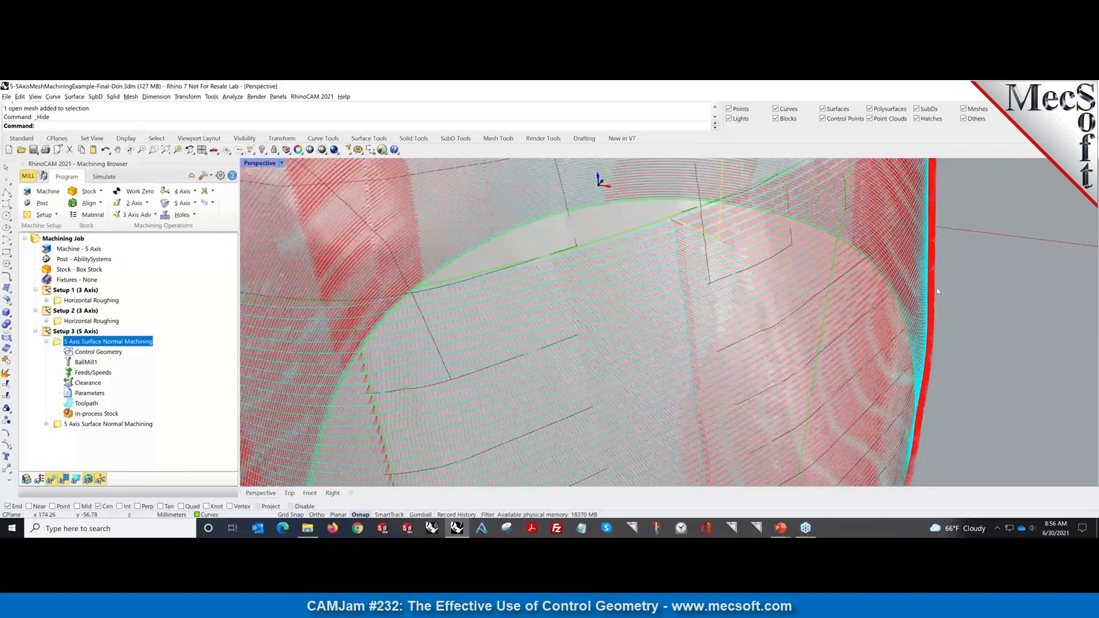
pyautogui.scroll(2, 937, 291)
pyautogui.scroll(2, 559, 356)
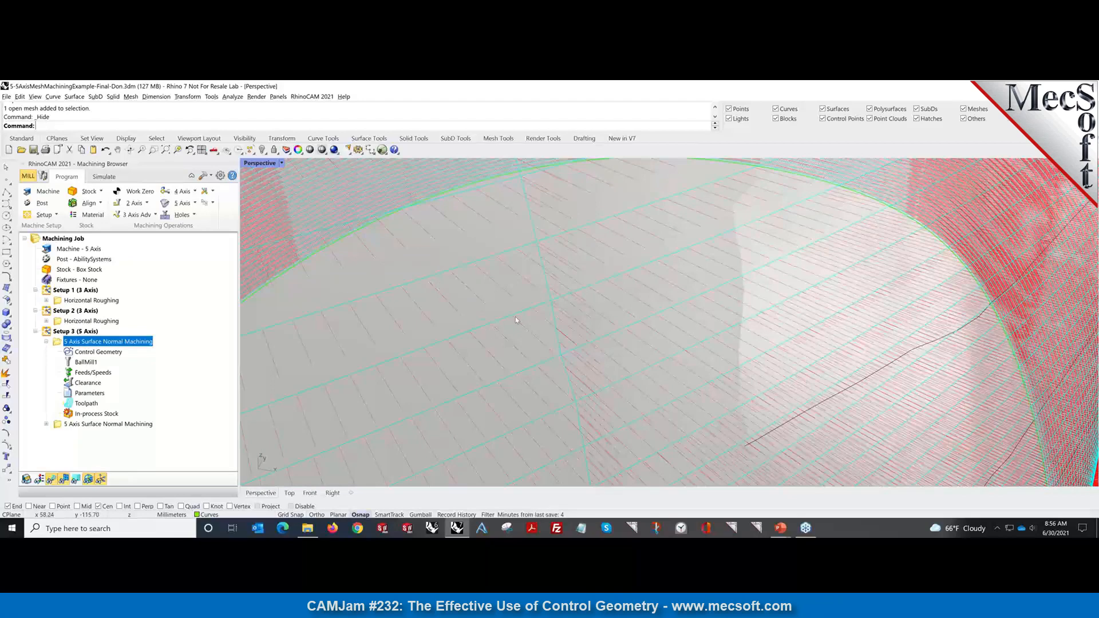
pyautogui.scroll(-1, 515, 317)
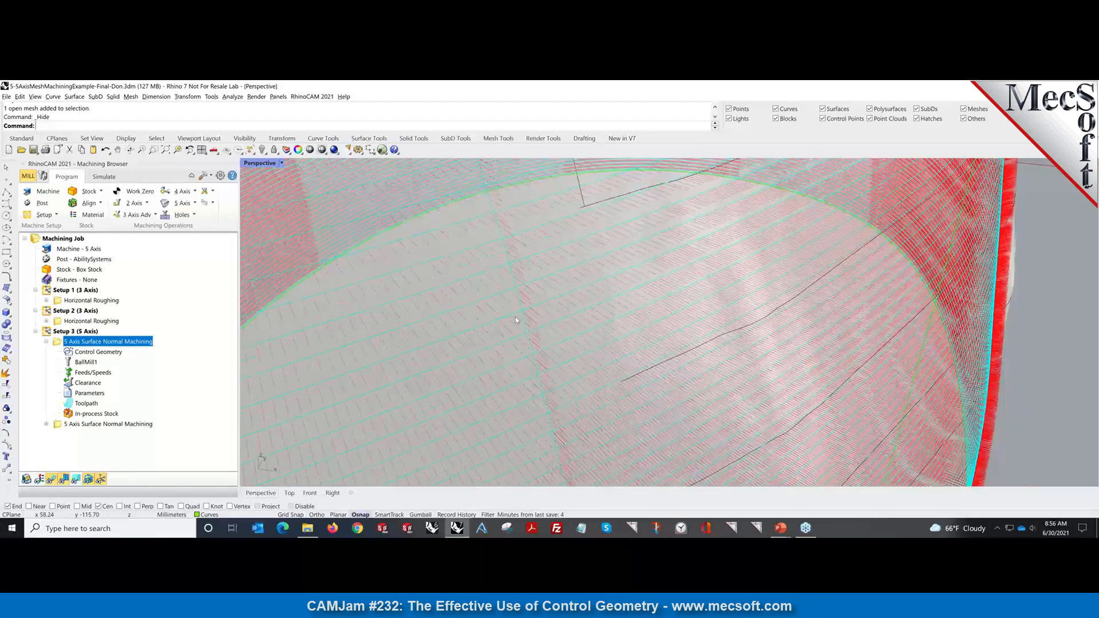
pyautogui.scroll(-2, 515, 317)
pyautogui.scroll(-5, 438, 400)
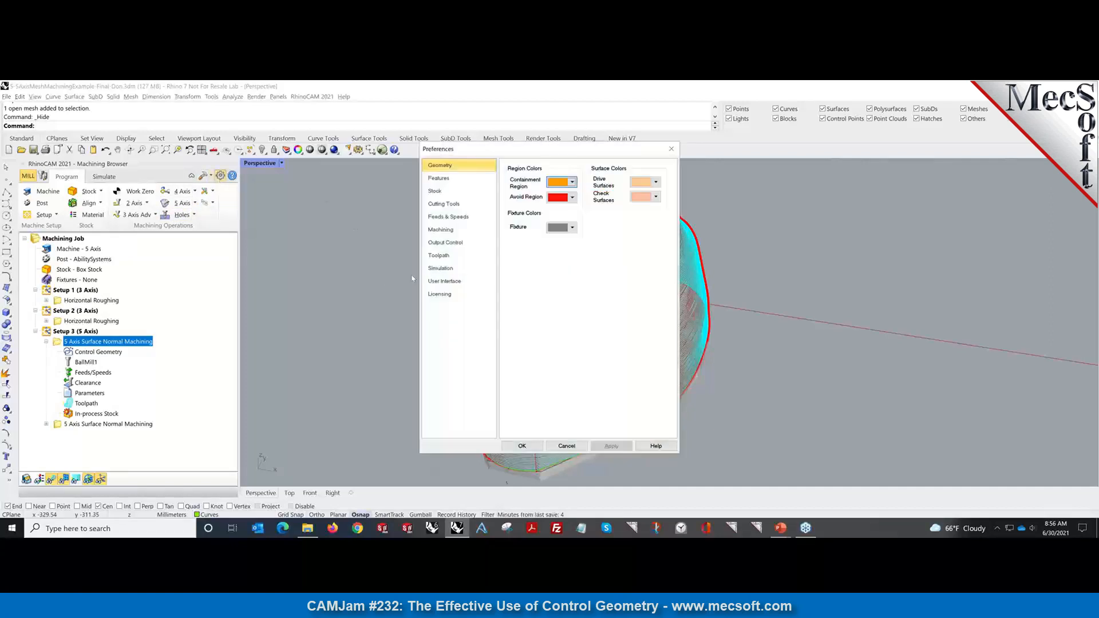
# Turn off Display Tool Axes in the Toolpath preferences and bring up the recent-files list.
pyautogui.click(439, 255)
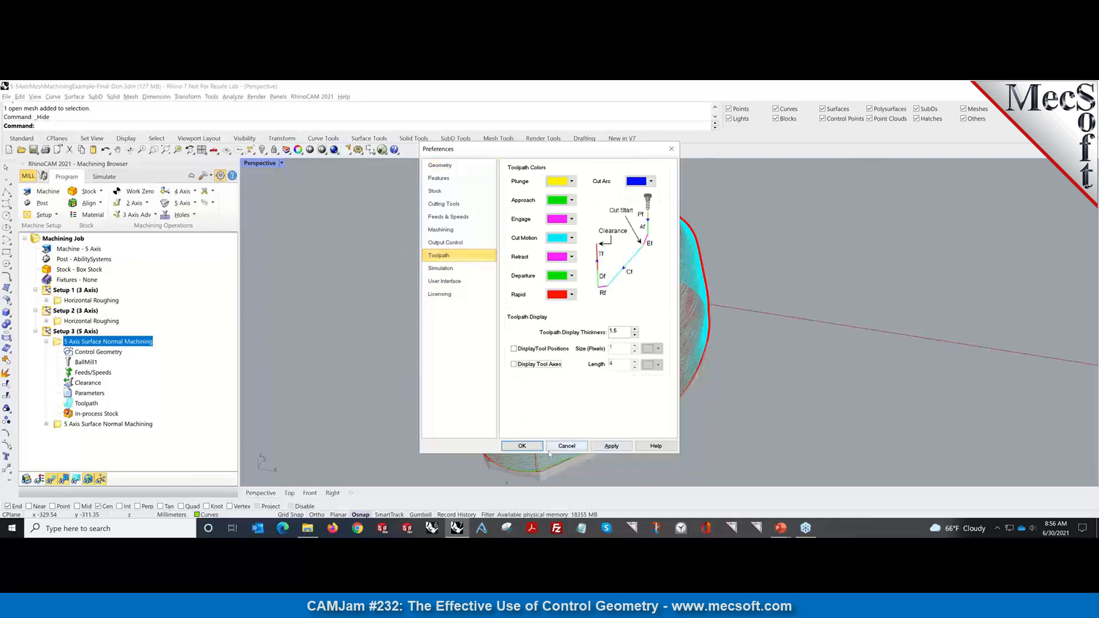
pyautogui.click(522, 446)
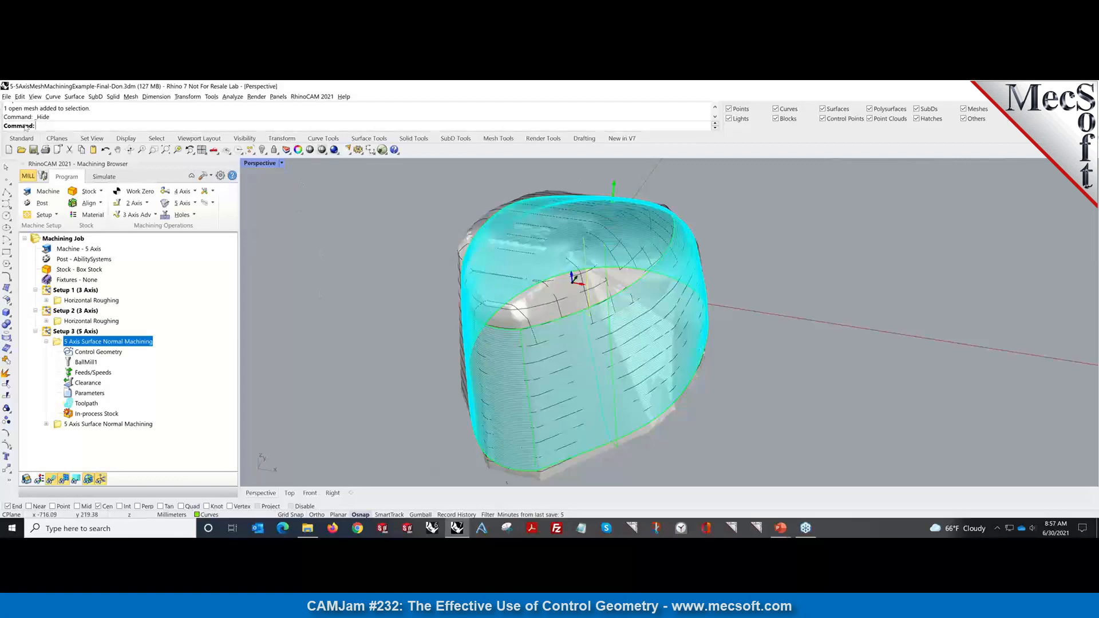
pyautogui.click(5, 97)
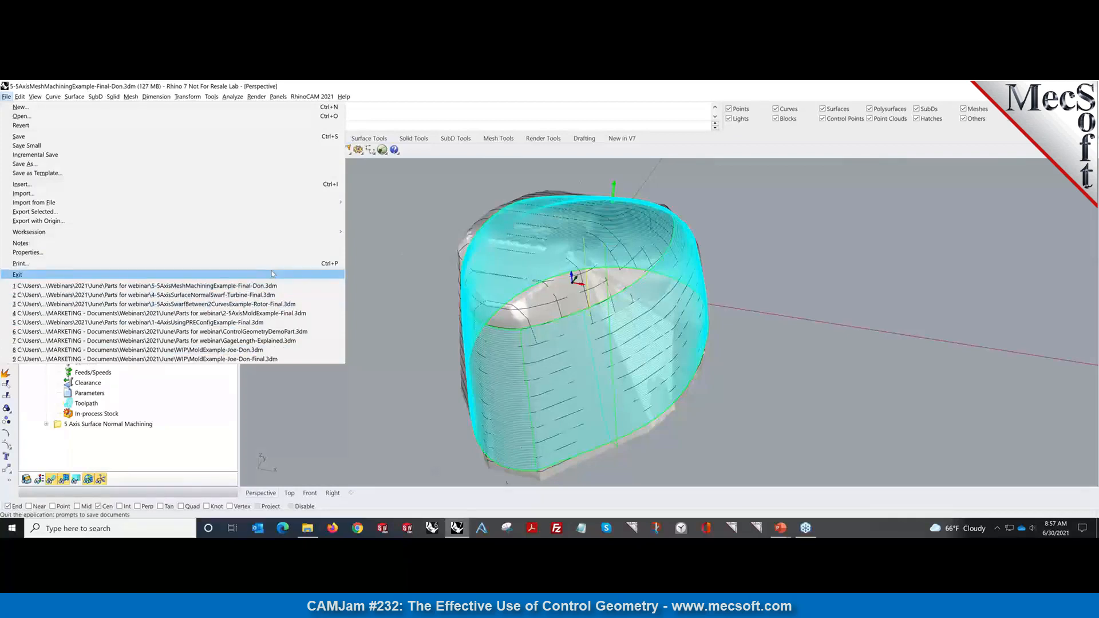
# Reopen 2-5AxisMoldExample-Final.3dm without saving and display its 5-axis machine tool.
pyautogui.click(279, 313)
pyautogui.click(582, 327)
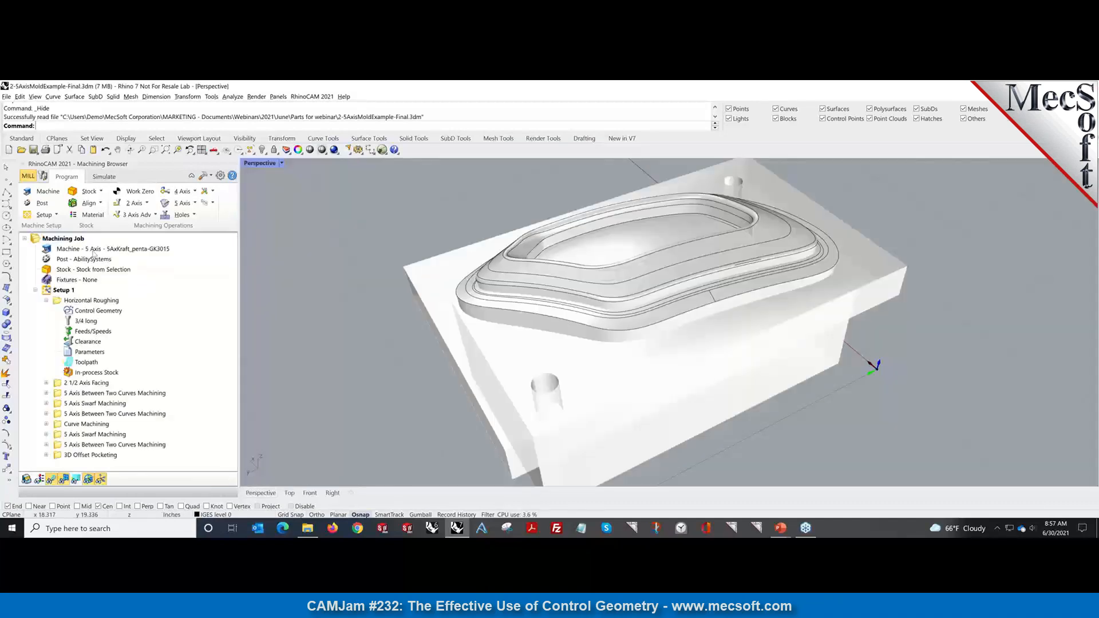
pyautogui.click(93, 250)
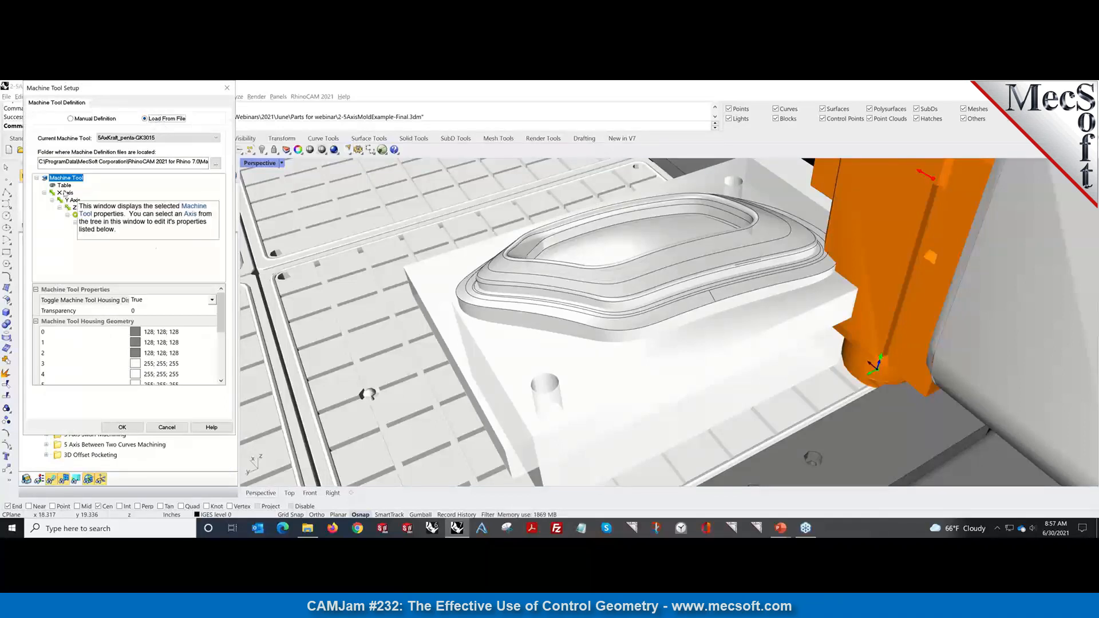
# Keep 5AxKraft_penta-GK3015 as the machine and close Machine Tool Setup unchanged.
pyautogui.click(170, 140)
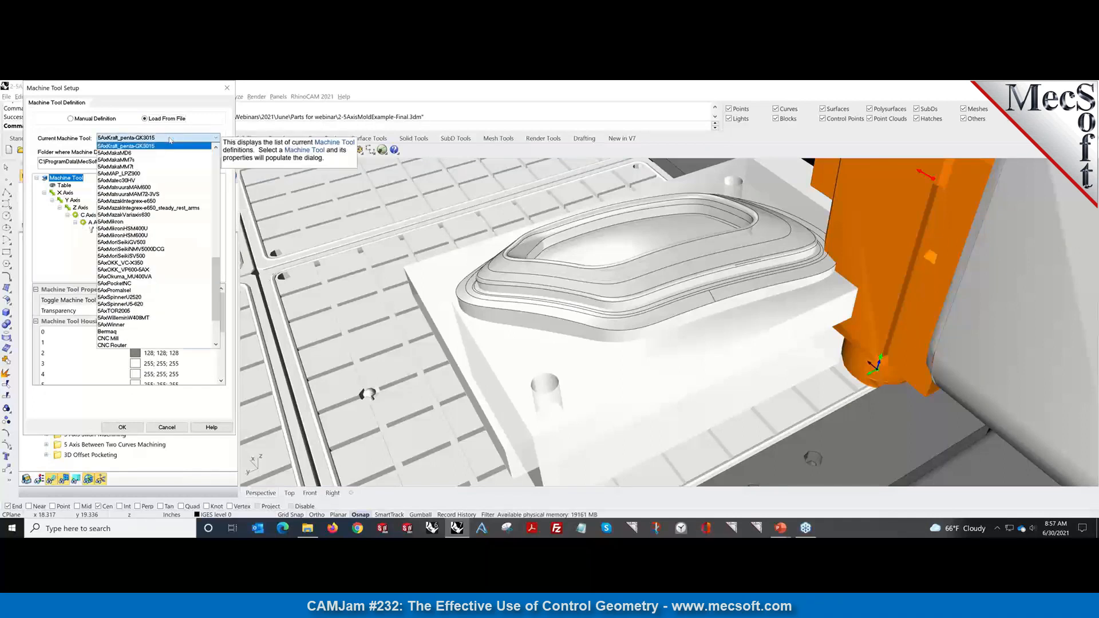
pyautogui.click(173, 90)
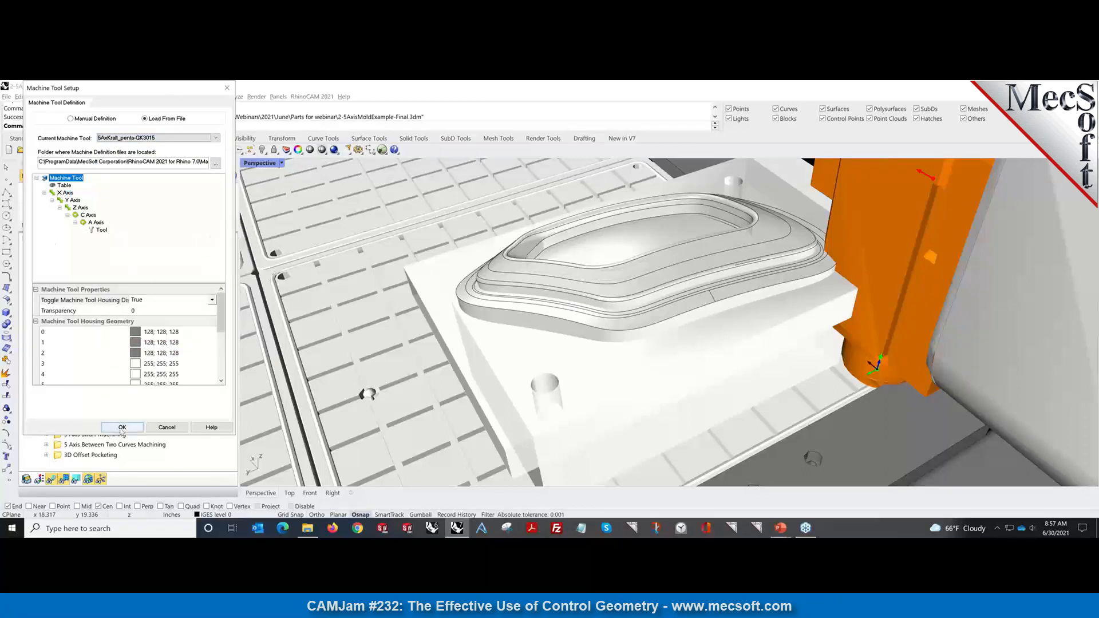
pyautogui.click(122, 428)
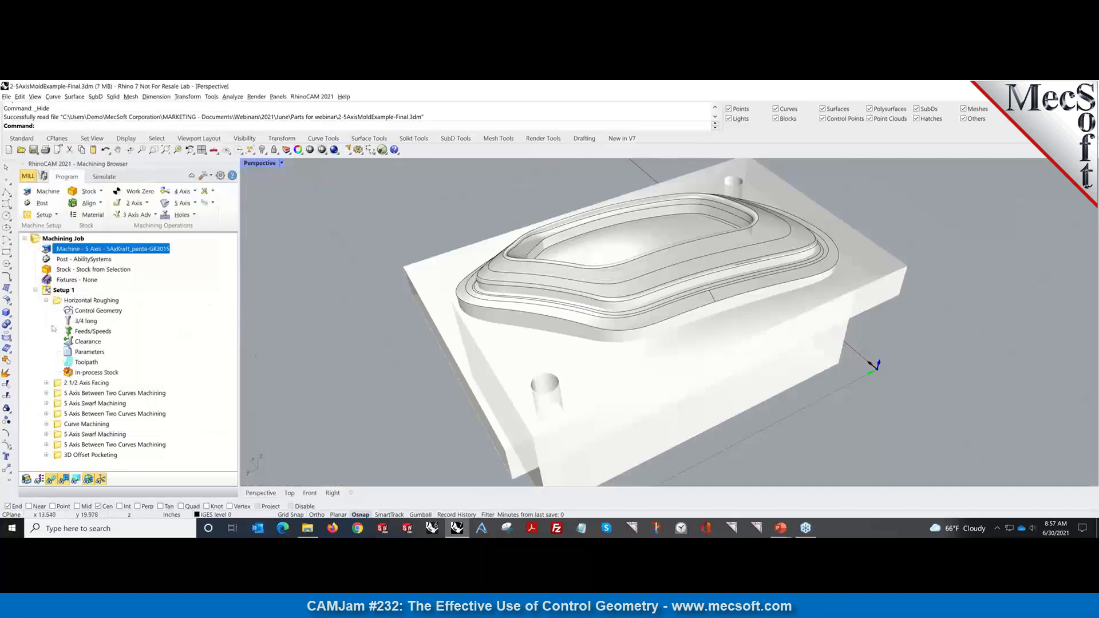
# Simulate Horizontal Roughing and view the whole machine tool from a low side angle.
pyautogui.click(103, 176)
pyautogui.click(92, 301)
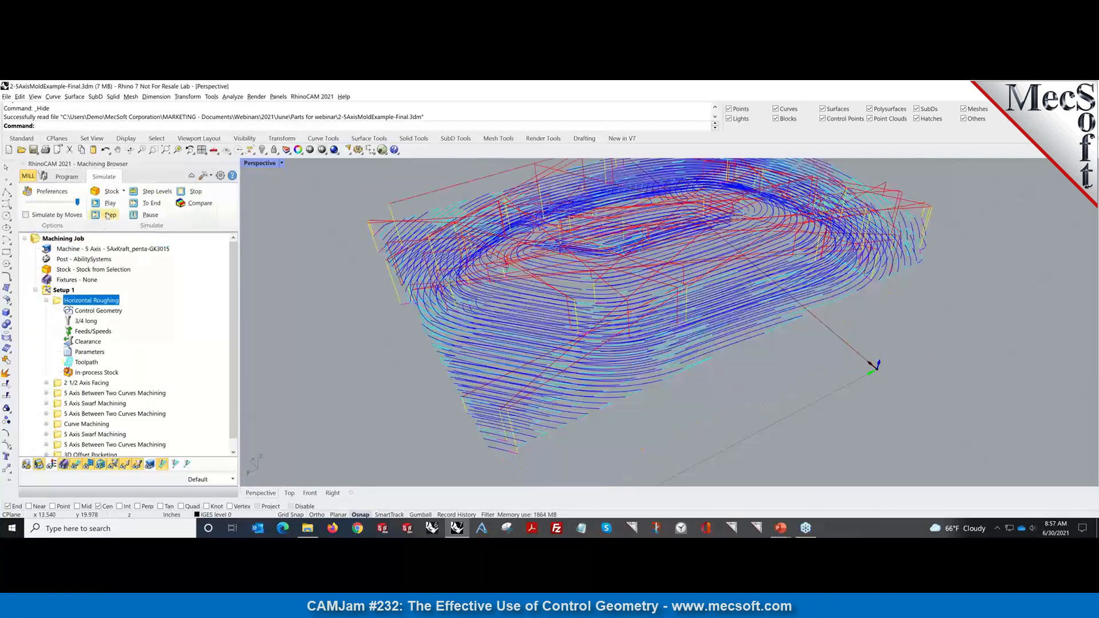
pyautogui.click(109, 203)
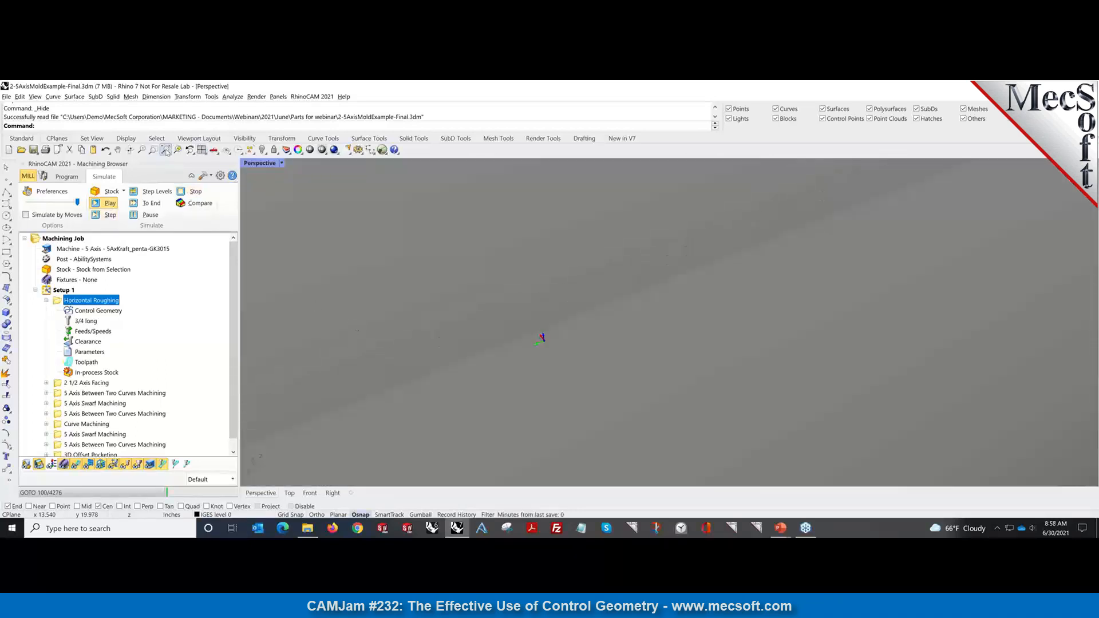
pyautogui.click(153, 149)
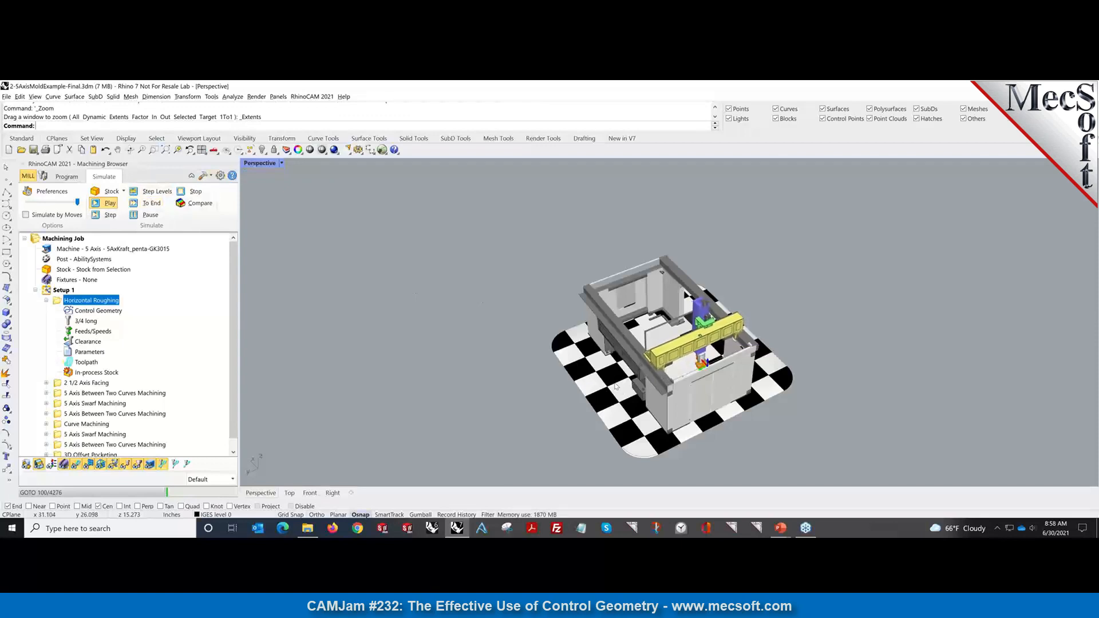
pyautogui.moveTo(612, 379); pyautogui.dragTo(823, 354, button='right')
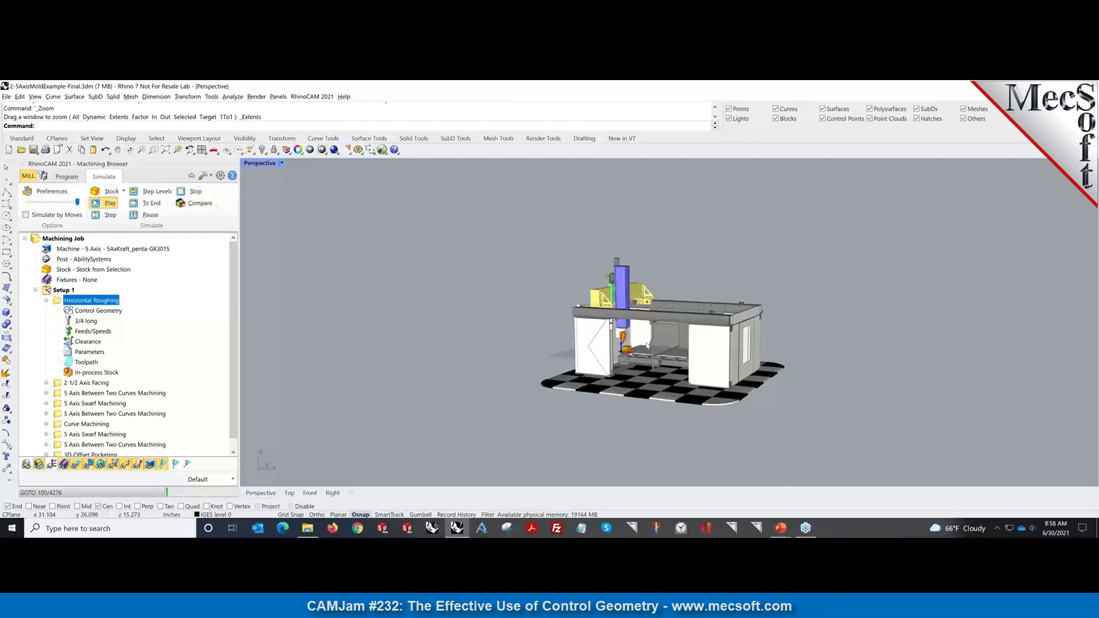
pyautogui.scroll(4, 631, 354)
# Zoom in and out on the machine head and table as roughing reaches about move 1200.
pyautogui.scroll(6, 630, 354)
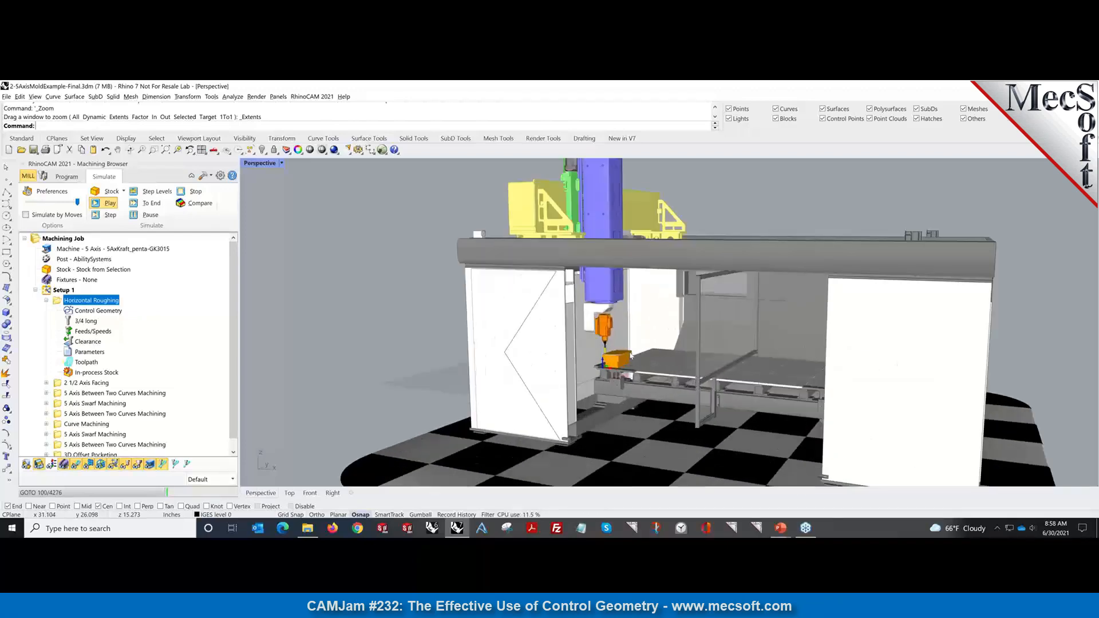
pyautogui.scroll(5, 630, 354)
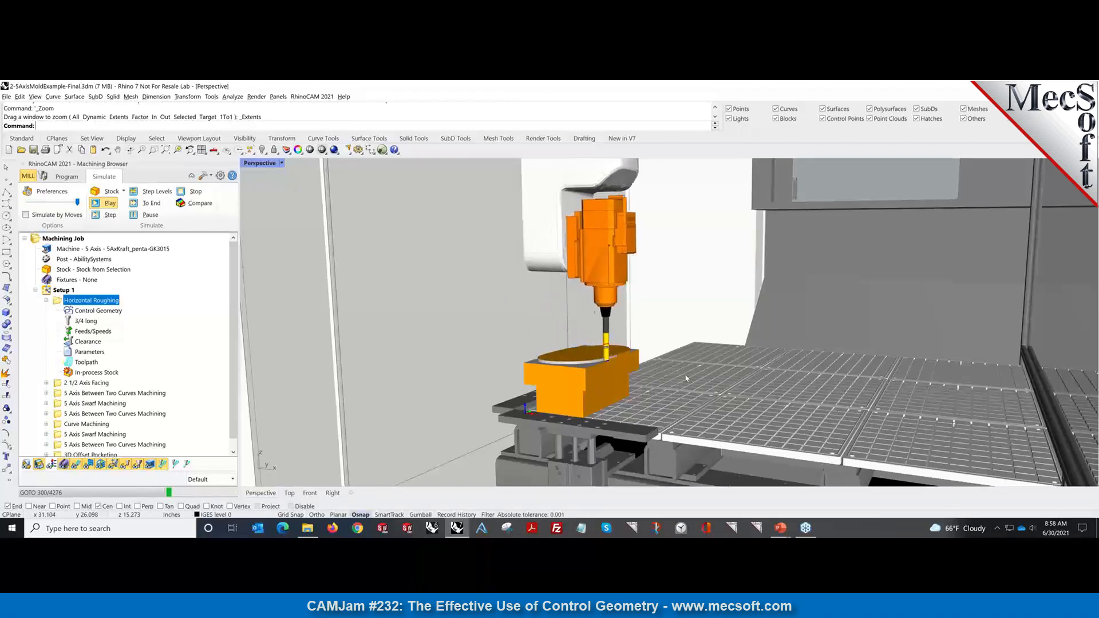
pyautogui.scroll(-1, 686, 379)
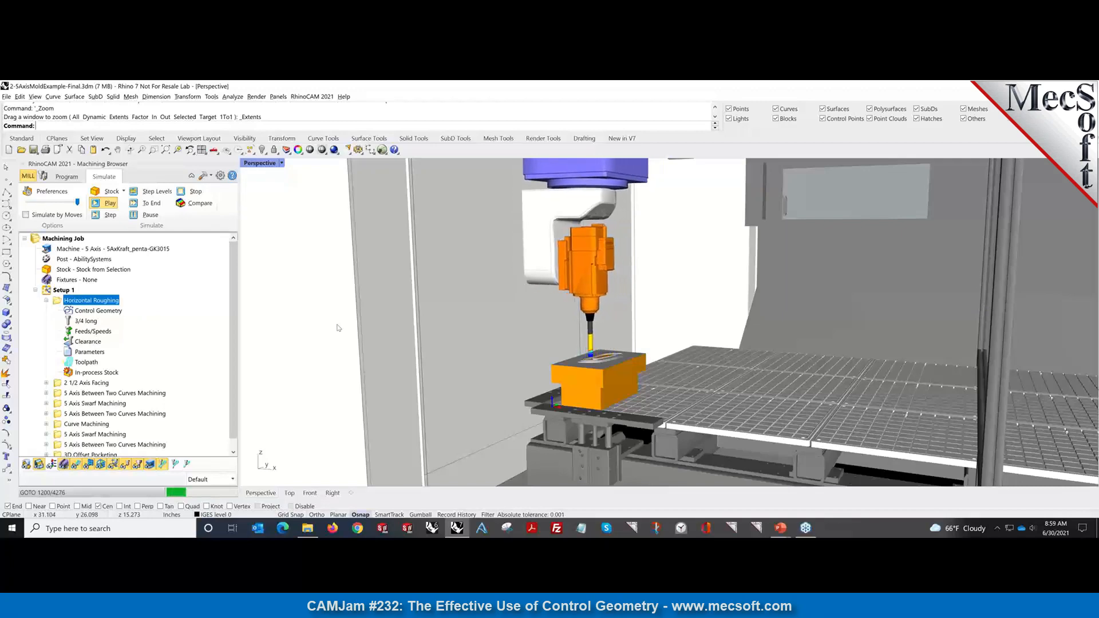
# Advance the PowerPoint slide show to Questions & Answers, then return to Rhino.
pyautogui.hotkey('alt', 'Tab')
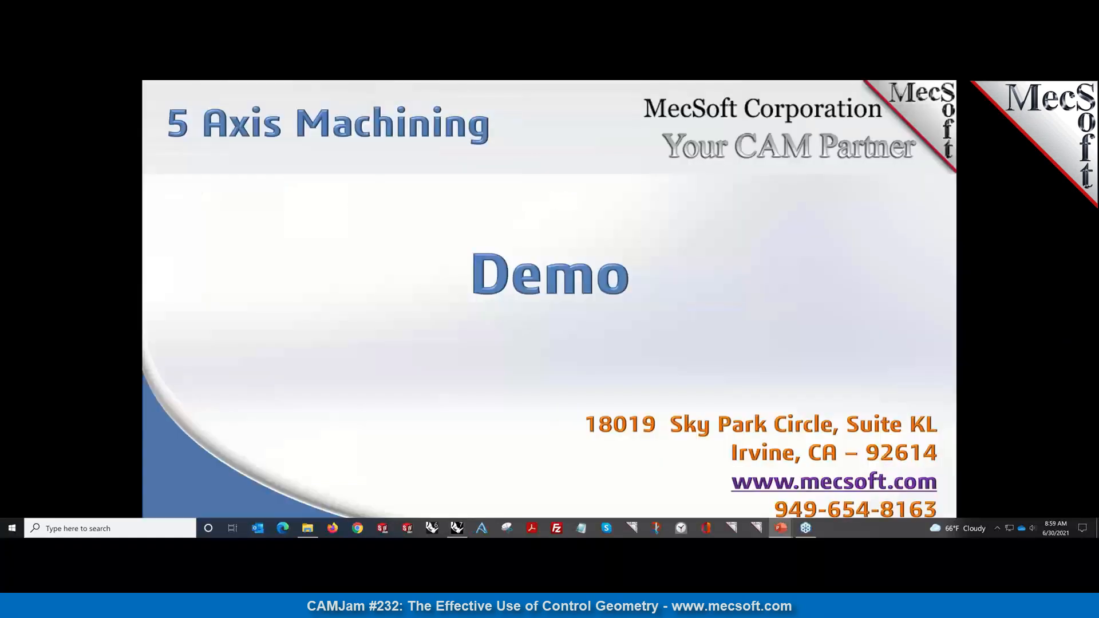
pyautogui.press('Right')
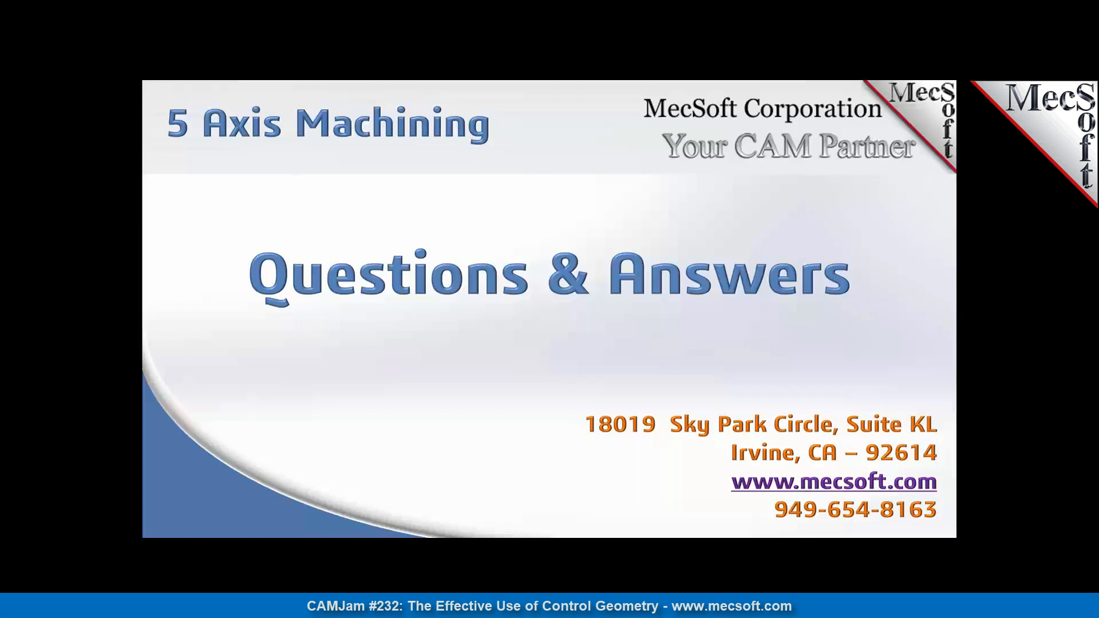
pyautogui.hotkey('alt', 'Tab')
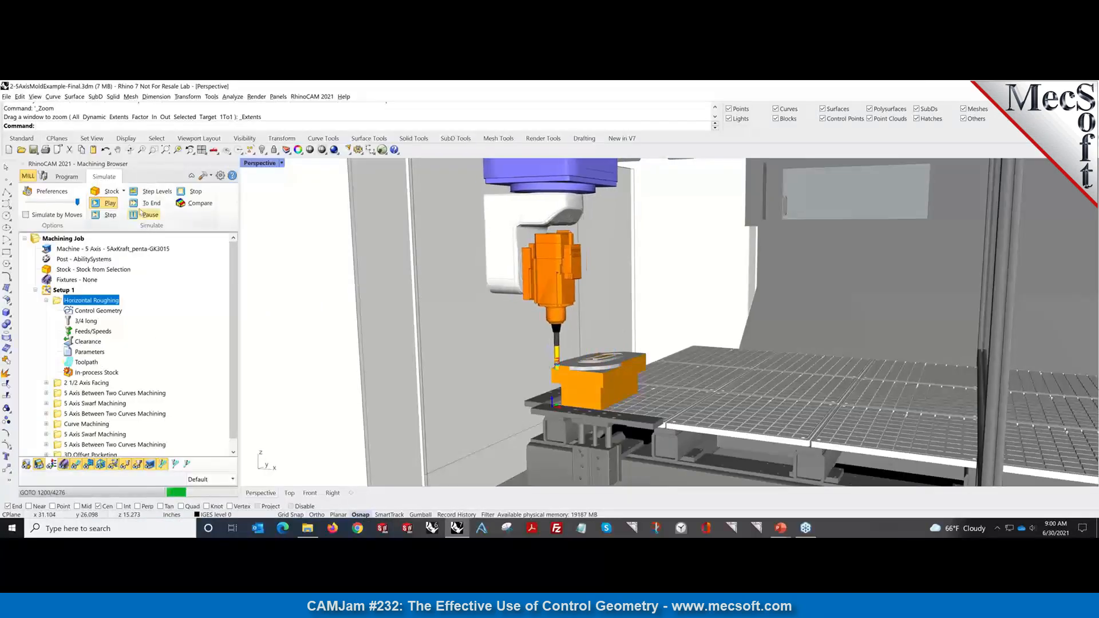
# Open recent file ControlGeometryDemoPart.3dm, discarding unsaved changes to the mold example.
pyautogui.click(7, 97)
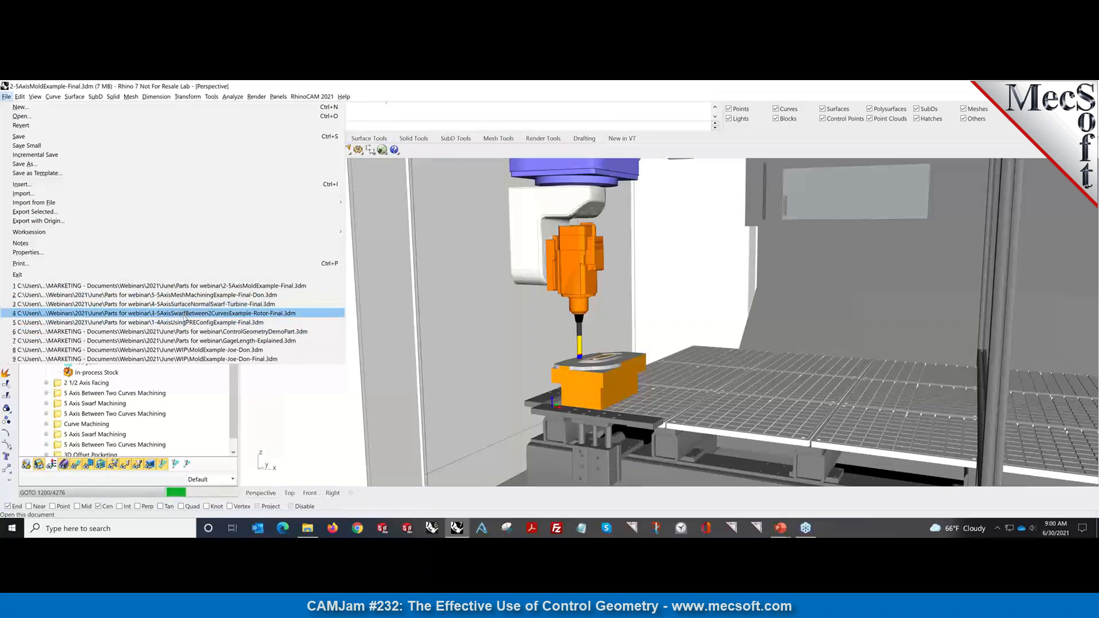
pyautogui.click(183, 332)
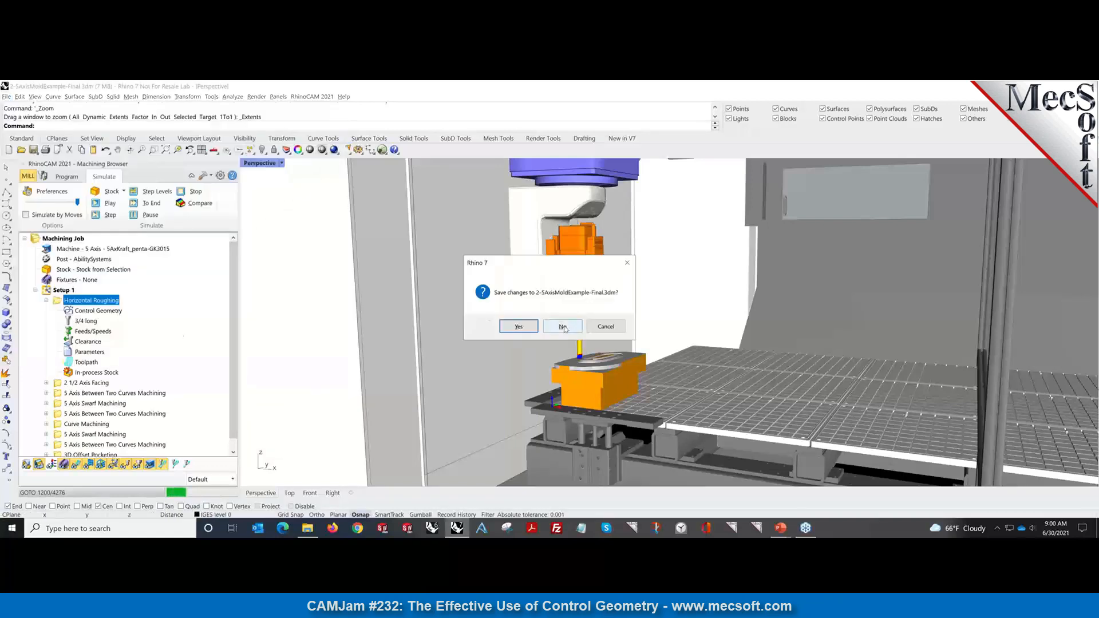
pyautogui.click(562, 326)
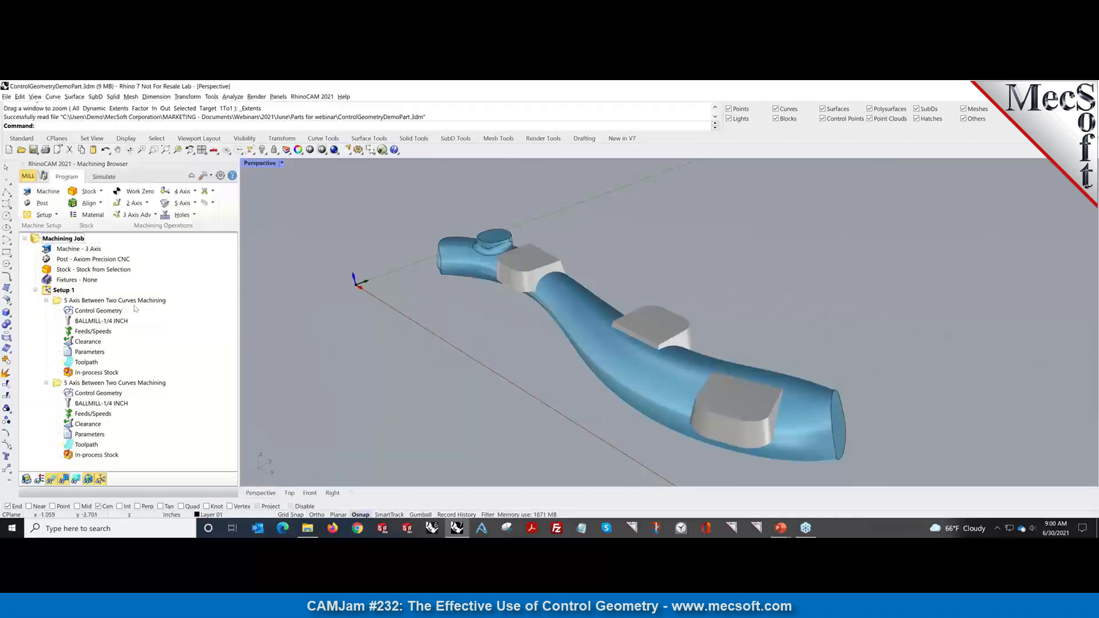
# Simulate the first 5 Axis Between Two Curves Machining operation on the orange stock.
pyautogui.click(133, 301)
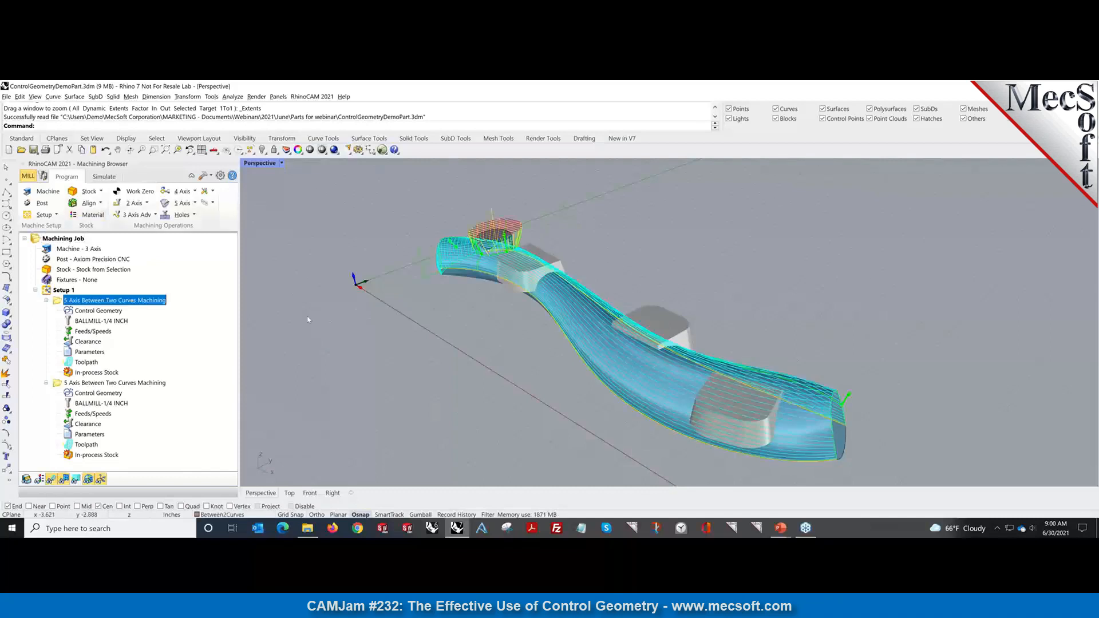
pyautogui.scroll(-2, 511, 388)
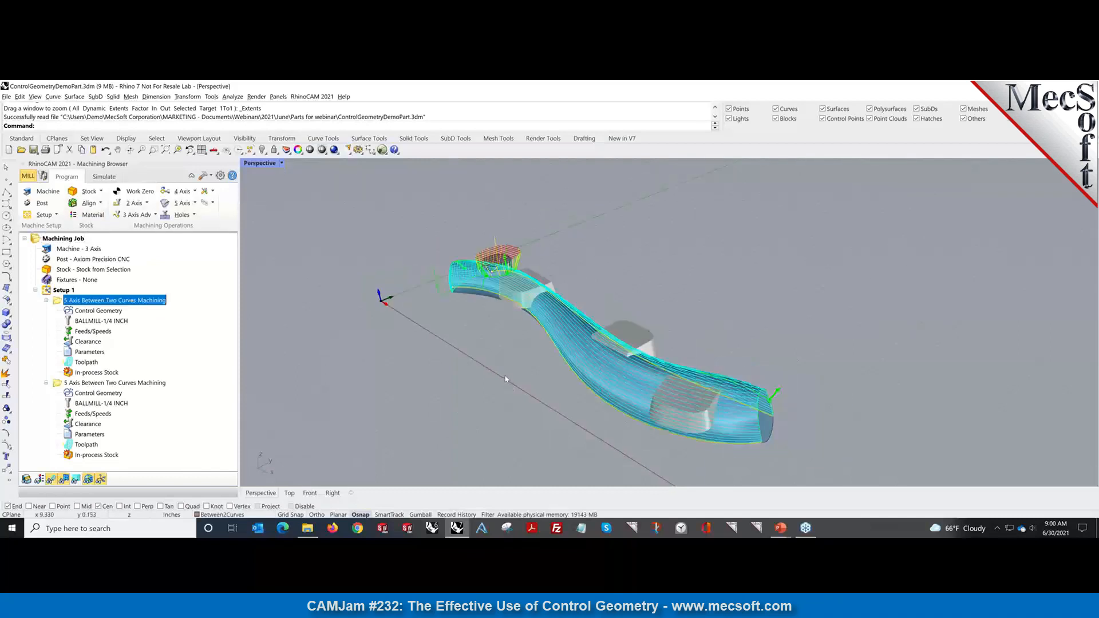
pyautogui.rightClick(132, 304)
pyautogui.click(159, 333)
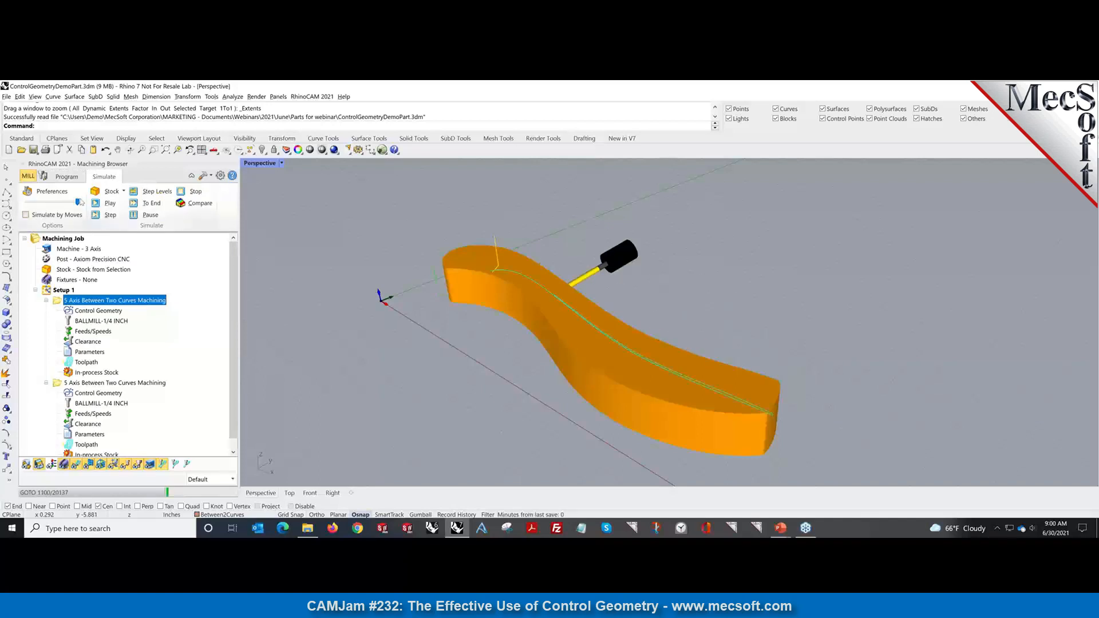
# Slow the simulation speed and orbit from low to high views while the stock is cut.
pyautogui.moveTo(79, 202); pyautogui.dragTo(38, 205)
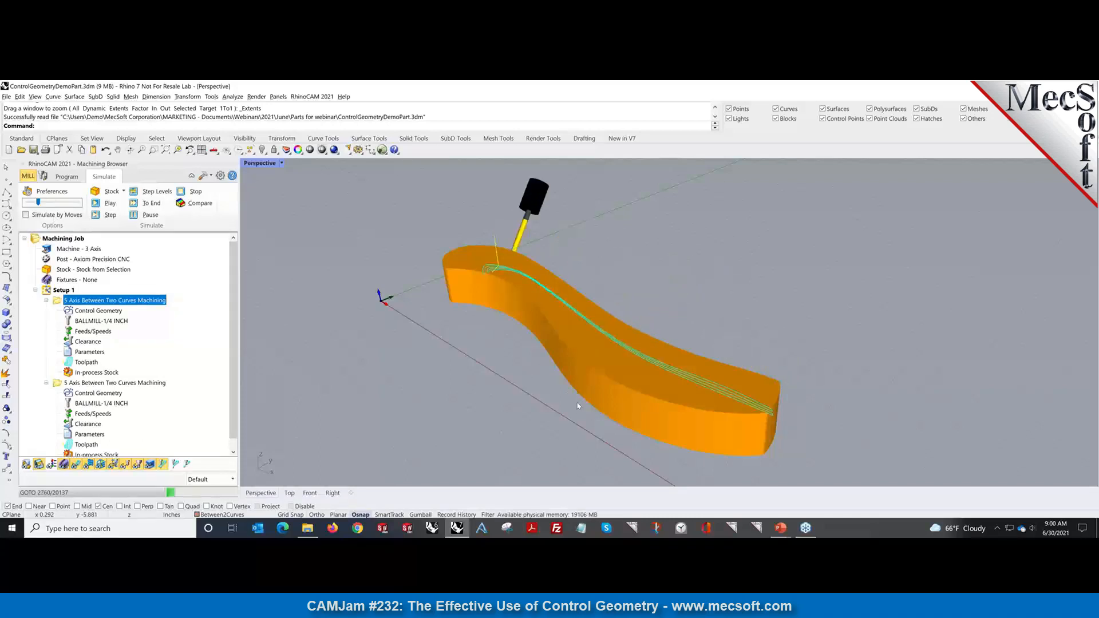
pyautogui.moveTo(578, 405); pyautogui.dragTo(465, 382, button='right')
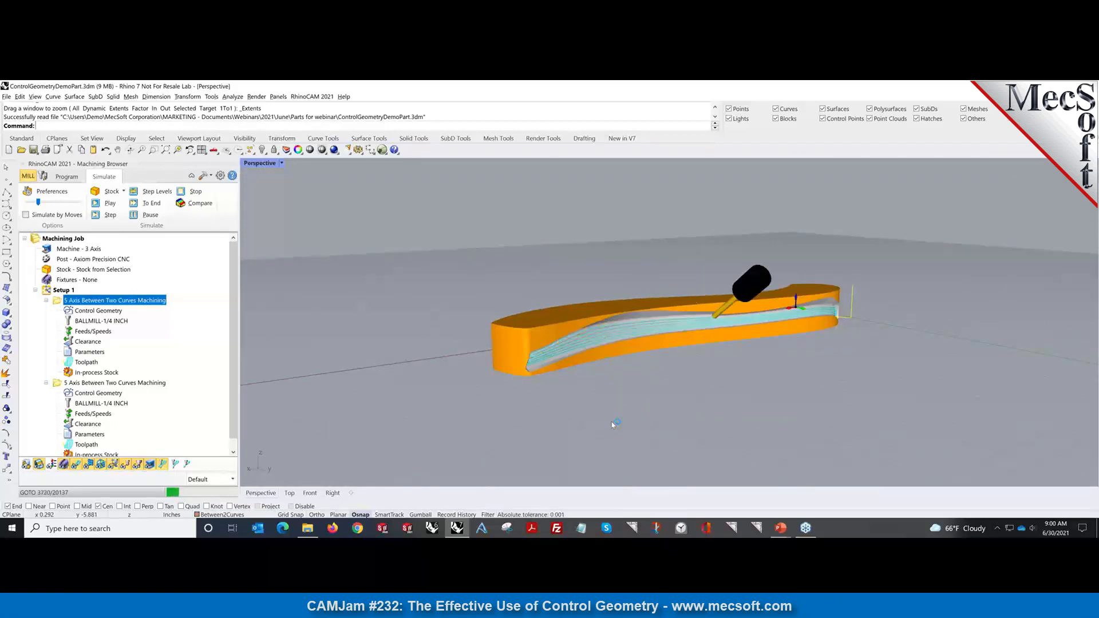
pyautogui.moveTo(613, 424); pyautogui.dragTo(647, 422, button='right')
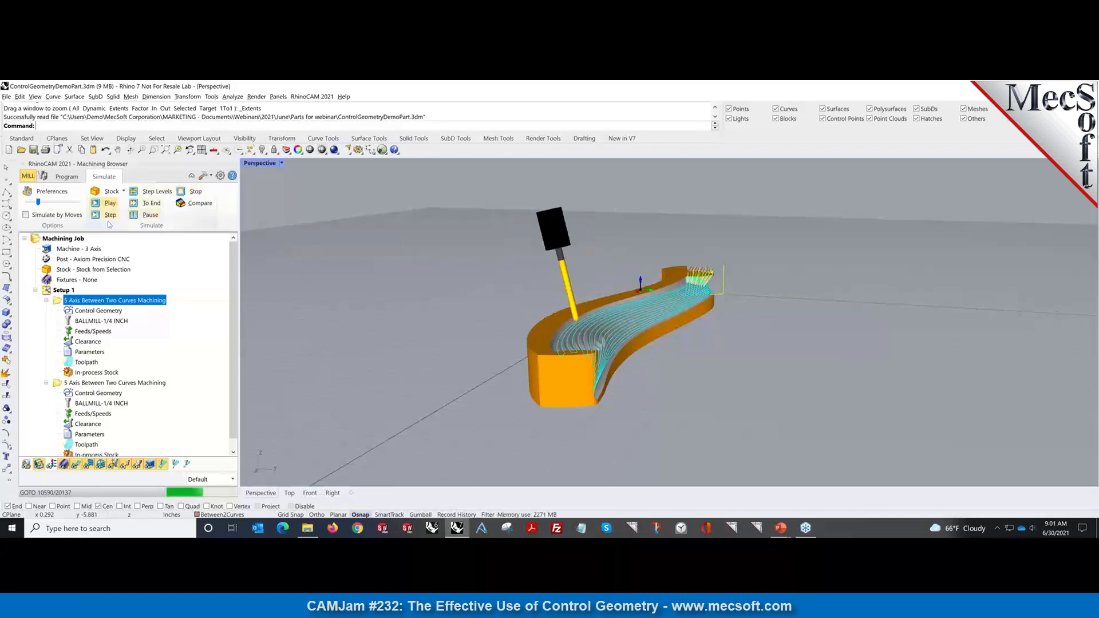
# Pause the simulation around move 10770 and orbit around the half-carved part.
pyautogui.click(150, 215)
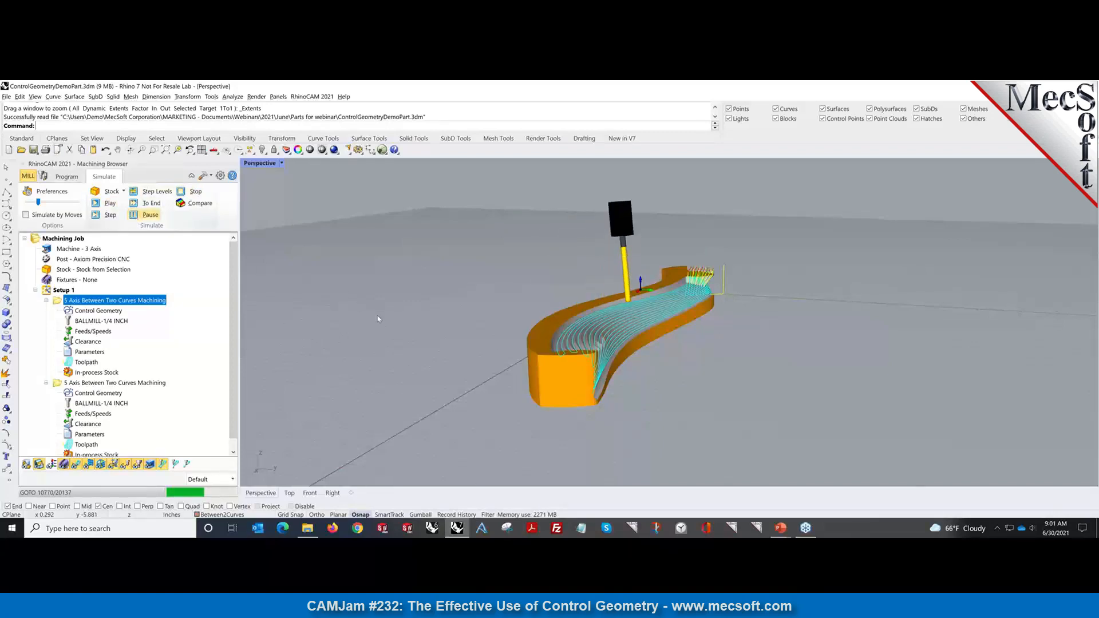
pyautogui.moveTo(378, 319); pyautogui.dragTo(611, 390, button='right')
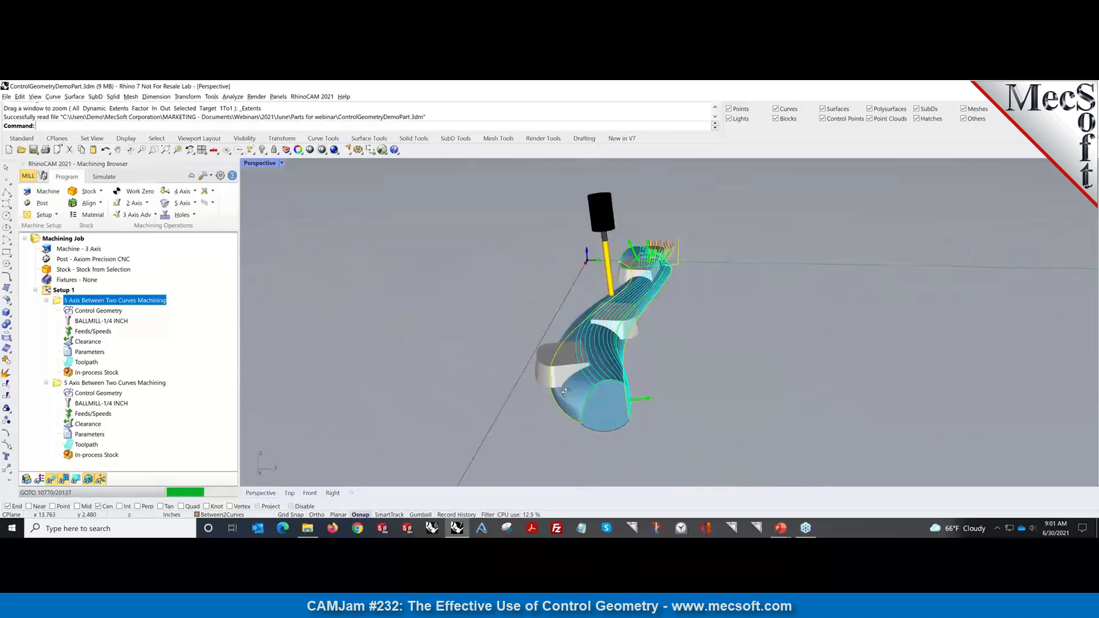
pyautogui.moveTo(565, 391); pyautogui.dragTo(497, 380, button='right')
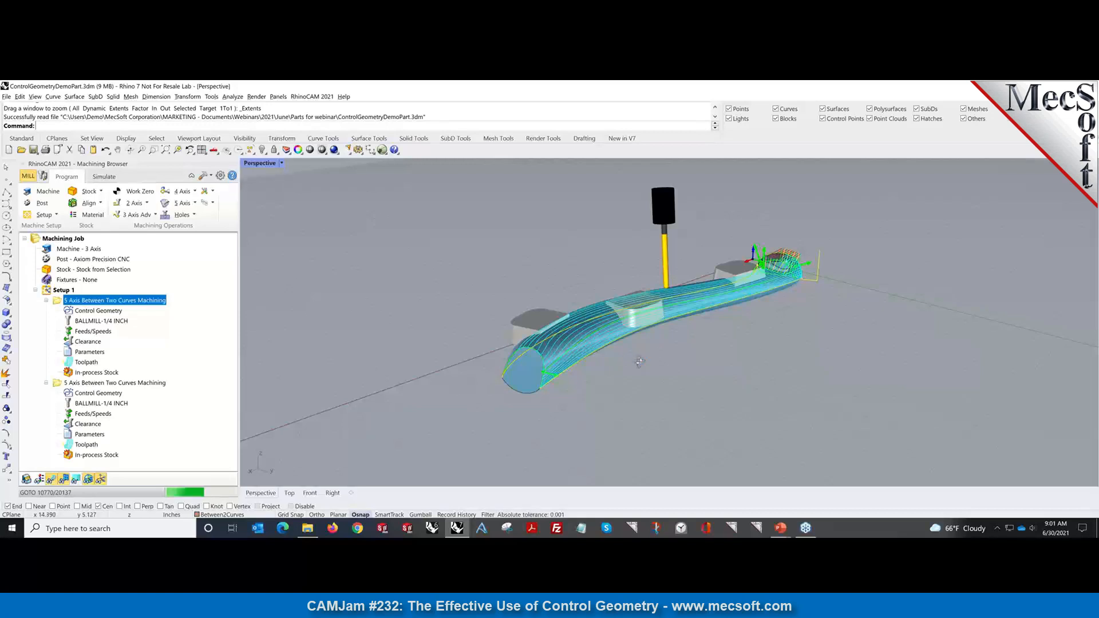
pyautogui.moveTo(639, 362); pyautogui.dragTo(735, 324, button='right')
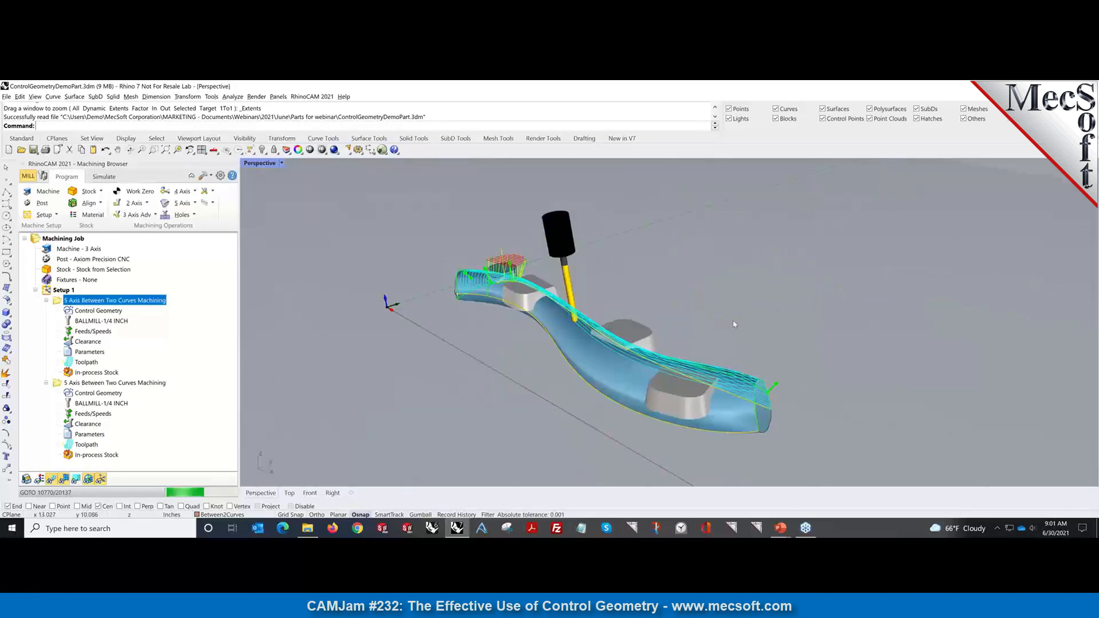